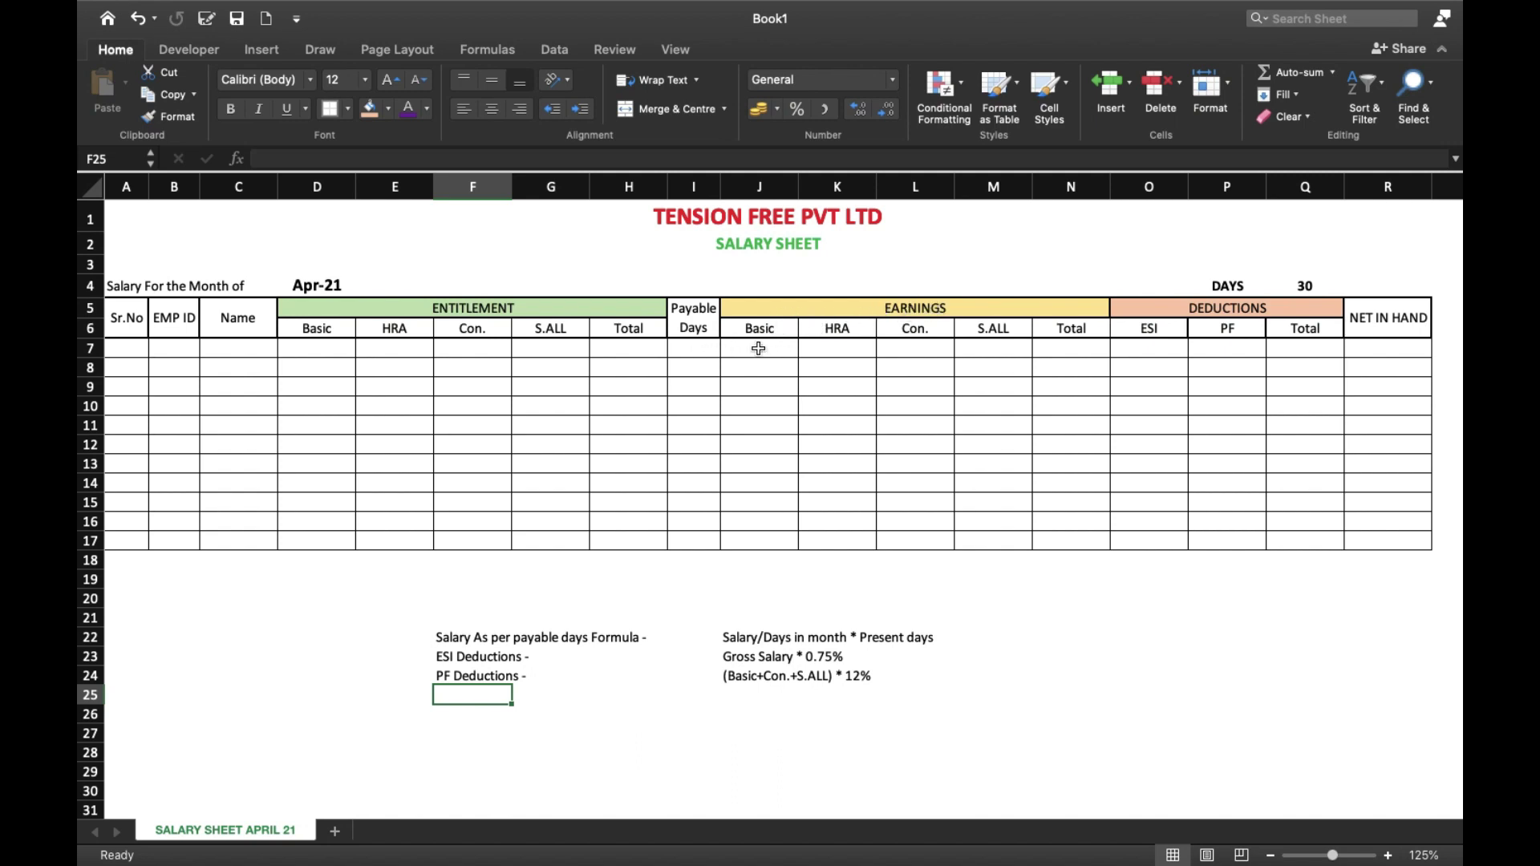
left_click(775, 351)
key("super+z")
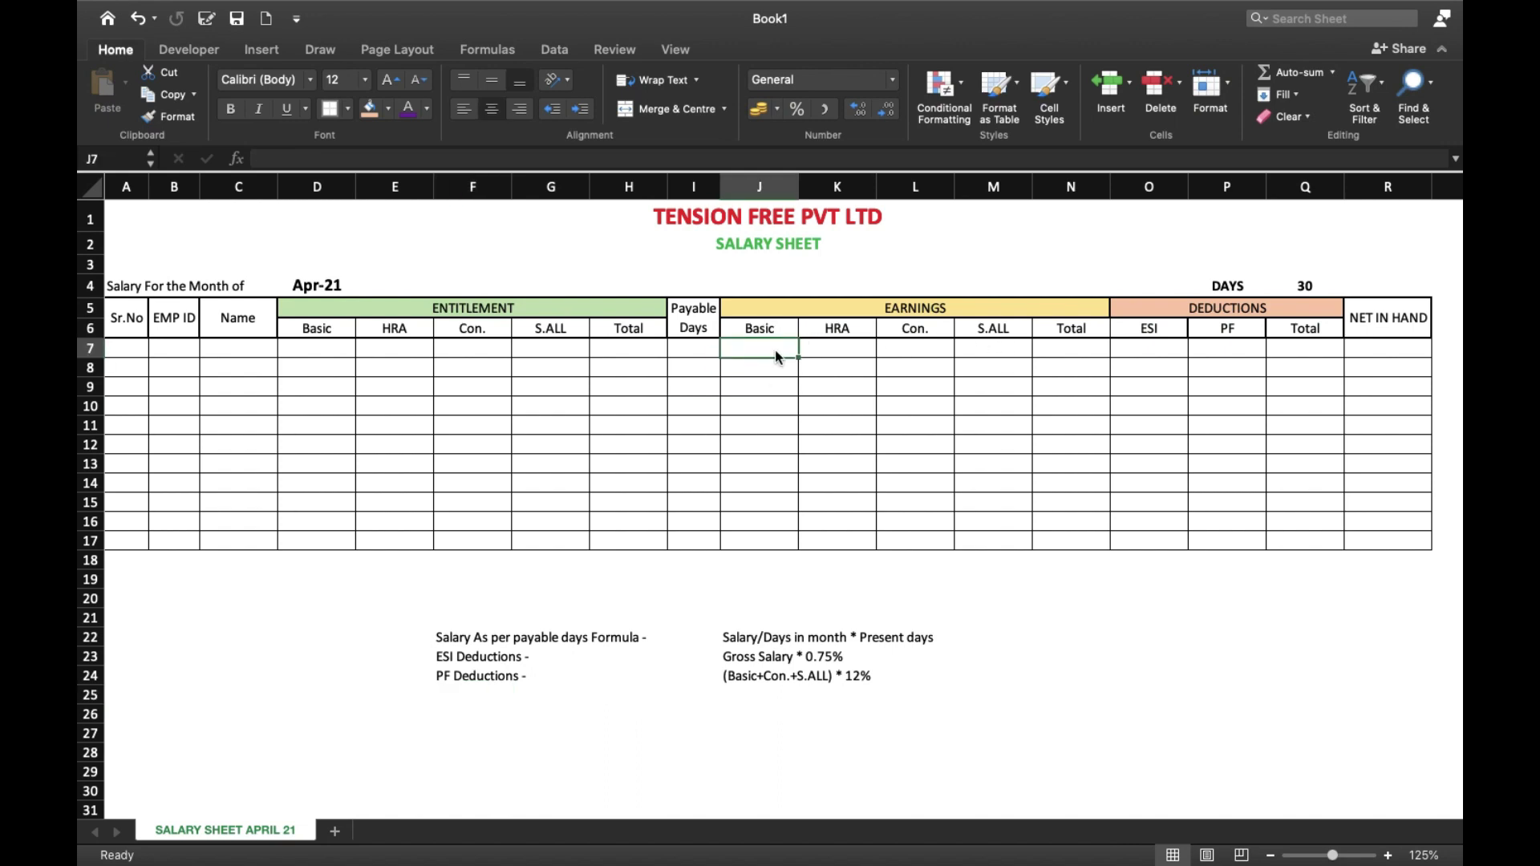
left_click(1156, 350)
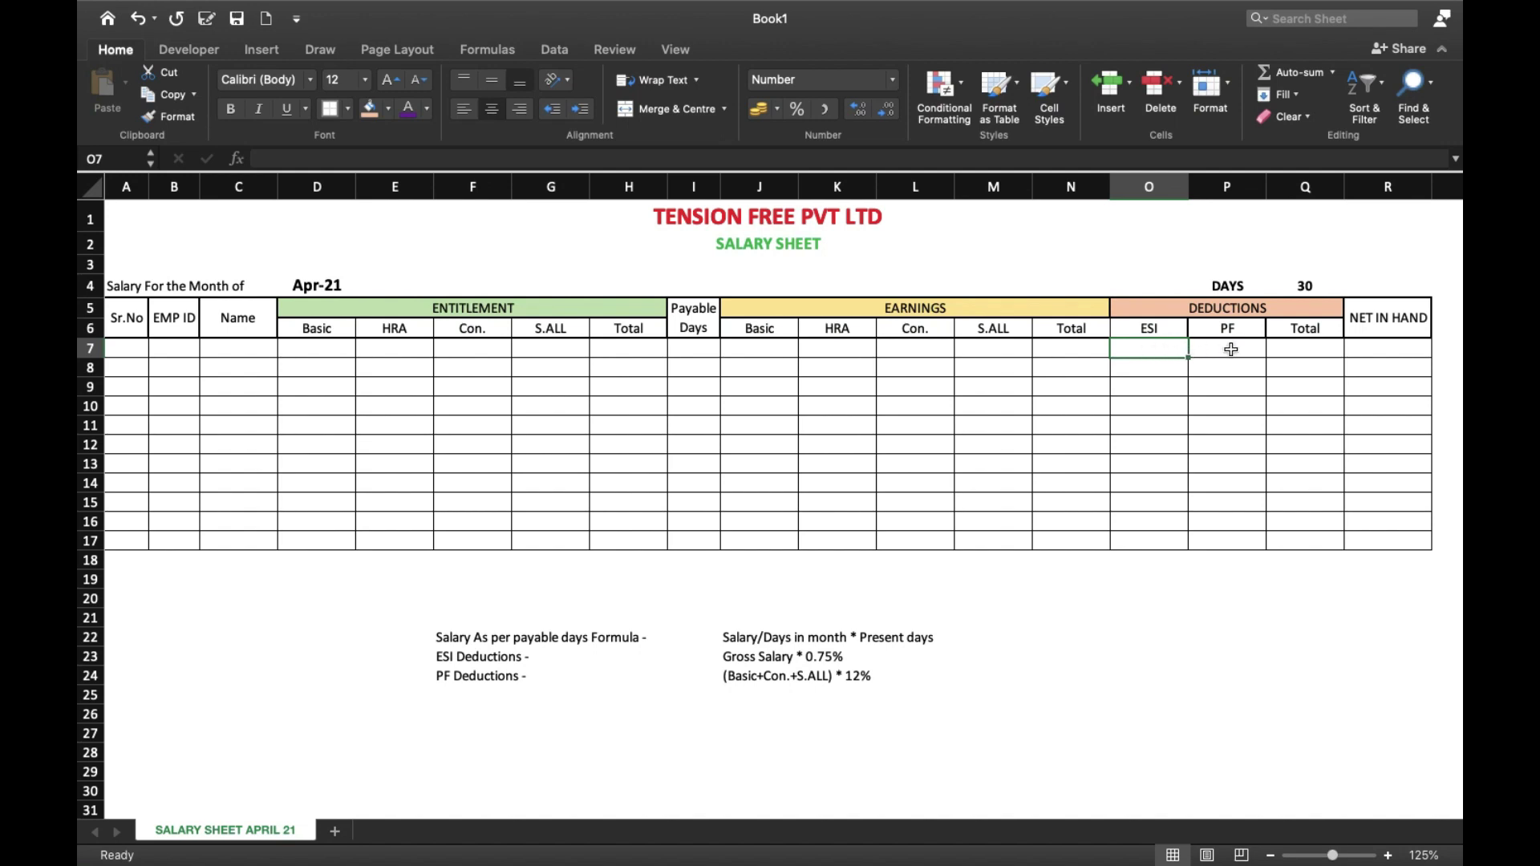
left_click(1368, 346)
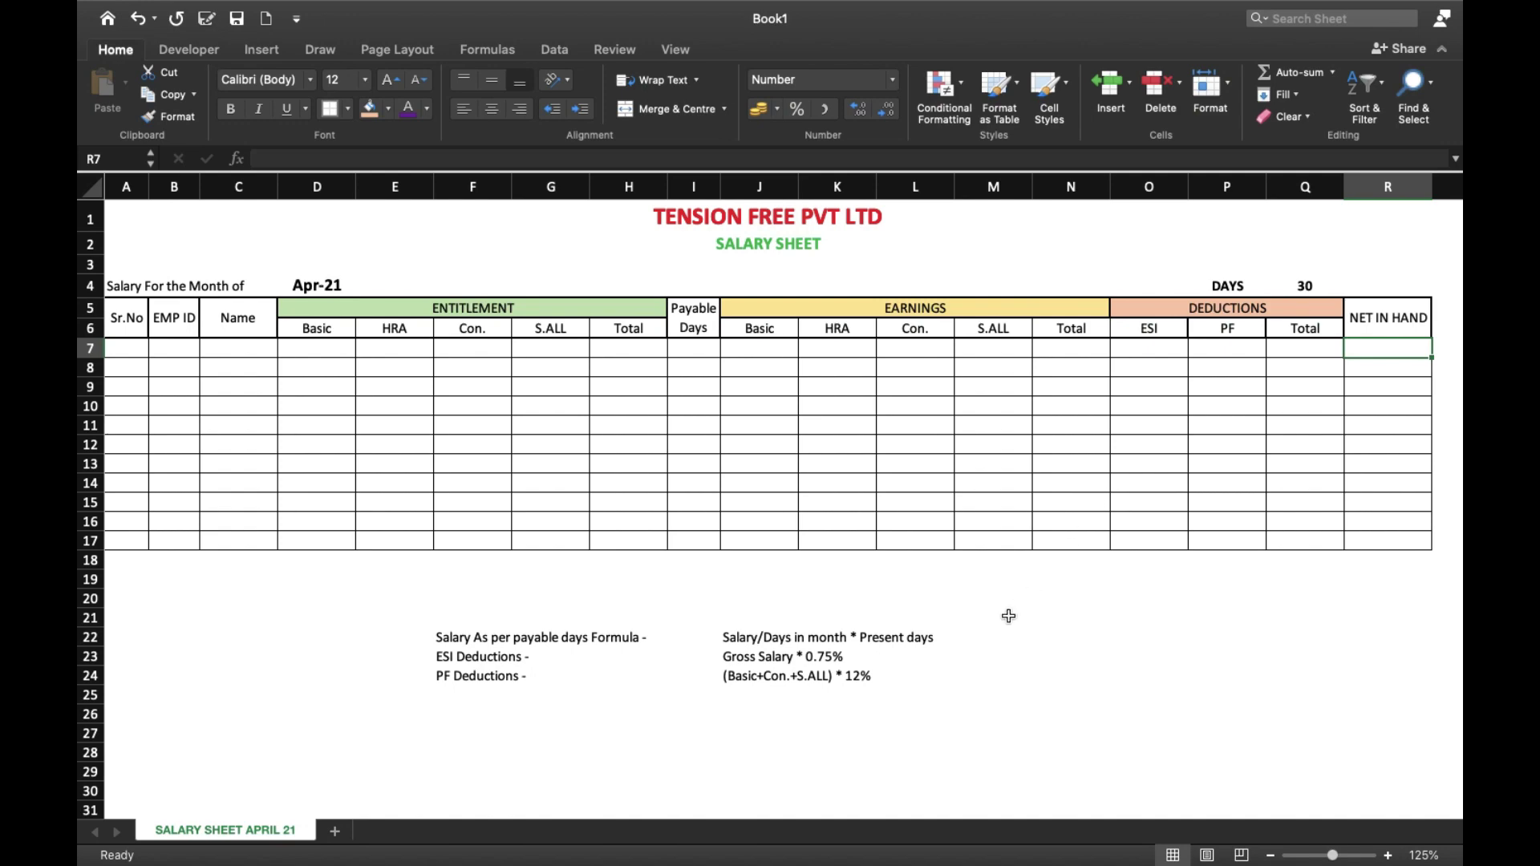
- Examine the notes below the table giving the formulas for salary by payable days, ESI deductions and PF deductions
scroll(1008, 616, "down", 1)
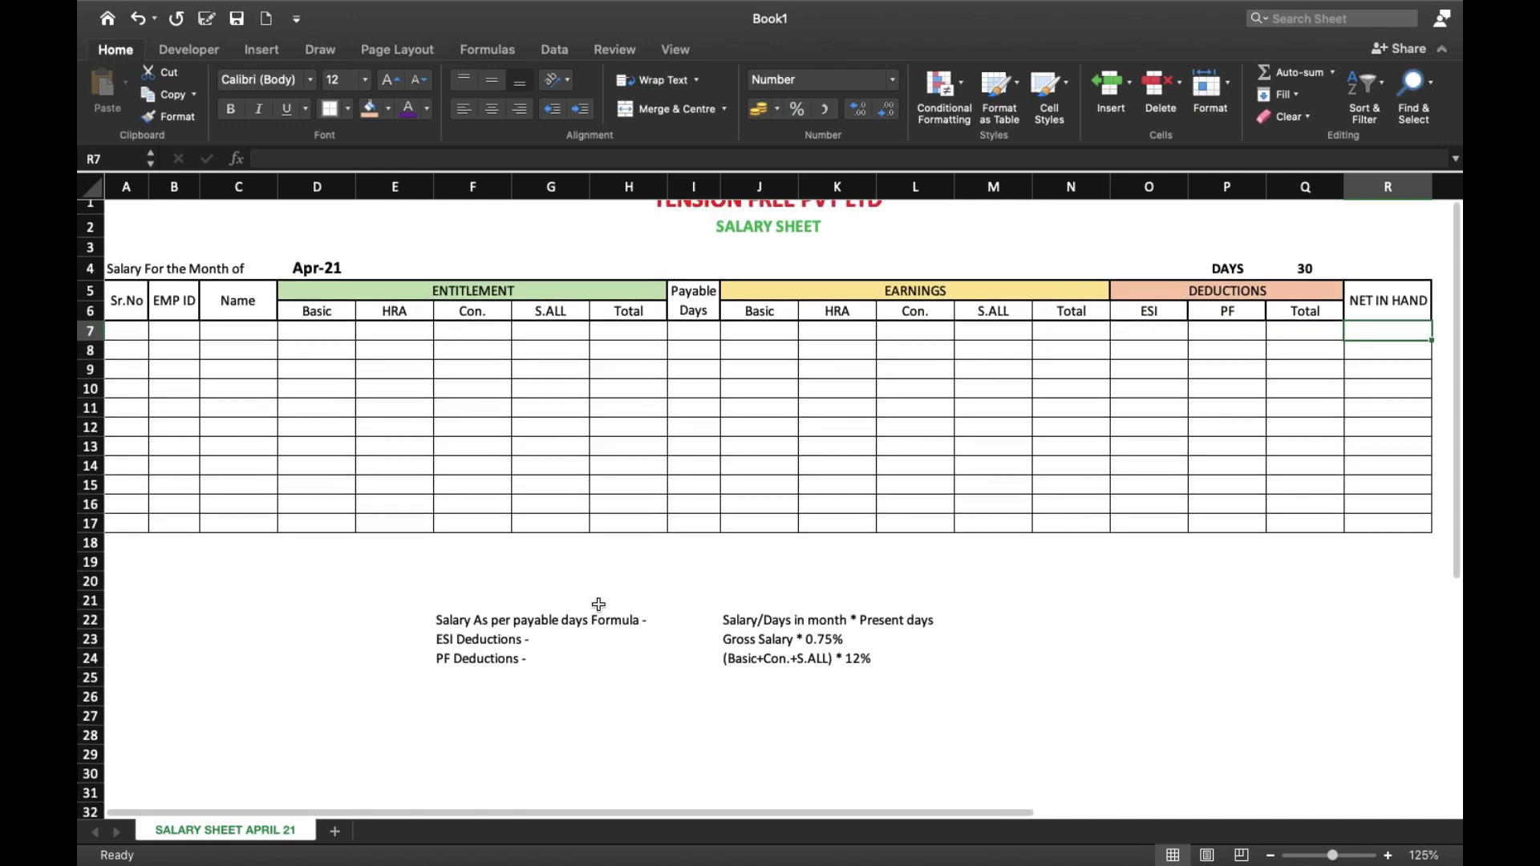
scroll(600, 598, "down", 1)
scroll(600, 598, "up", 5)
scroll(600, 599, "up", 3)
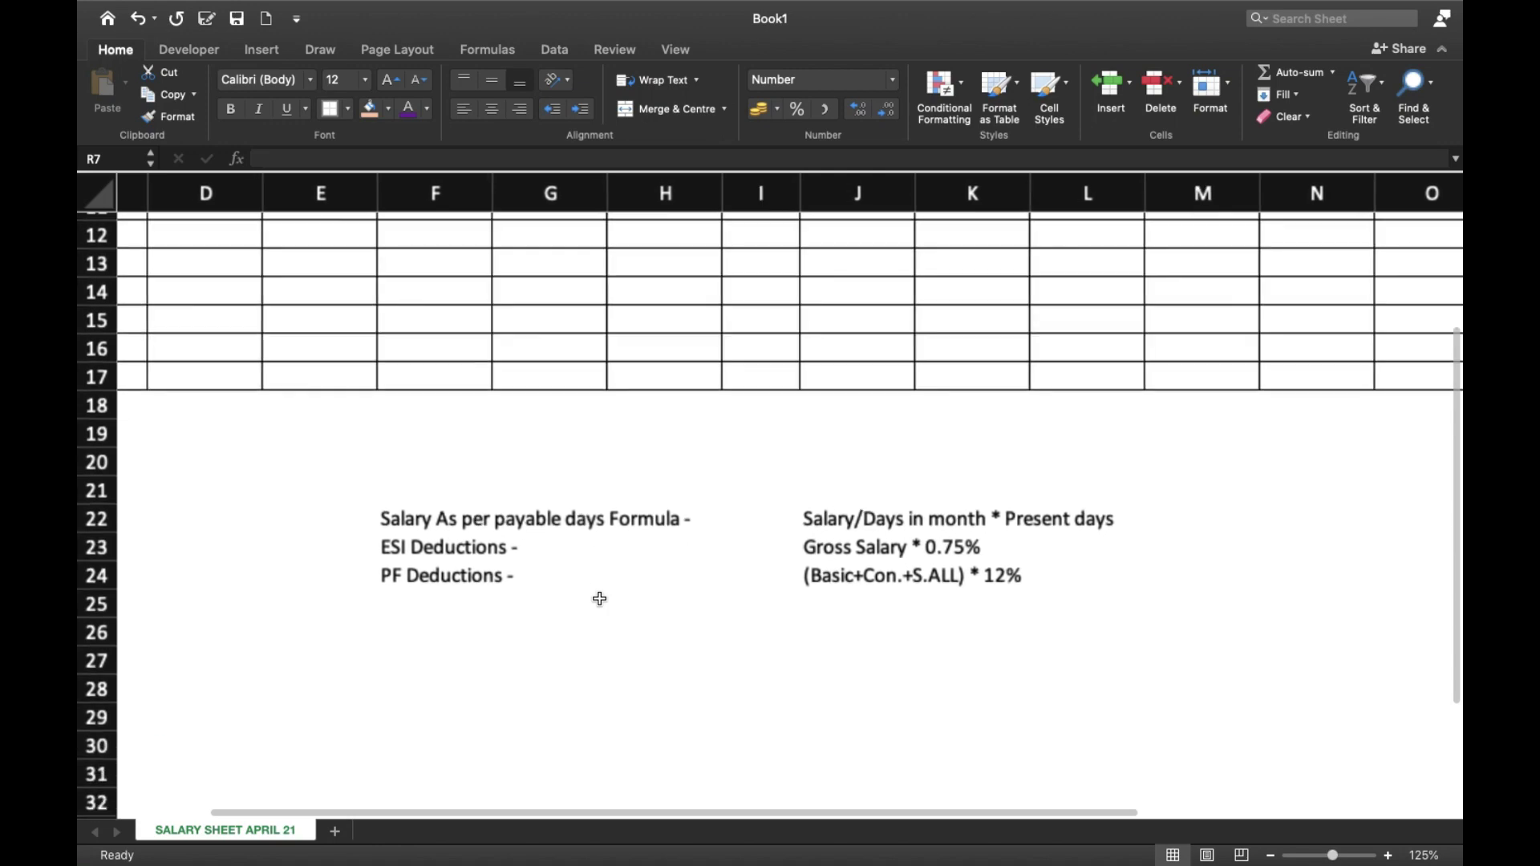
scroll(470, 529, "up", 3)
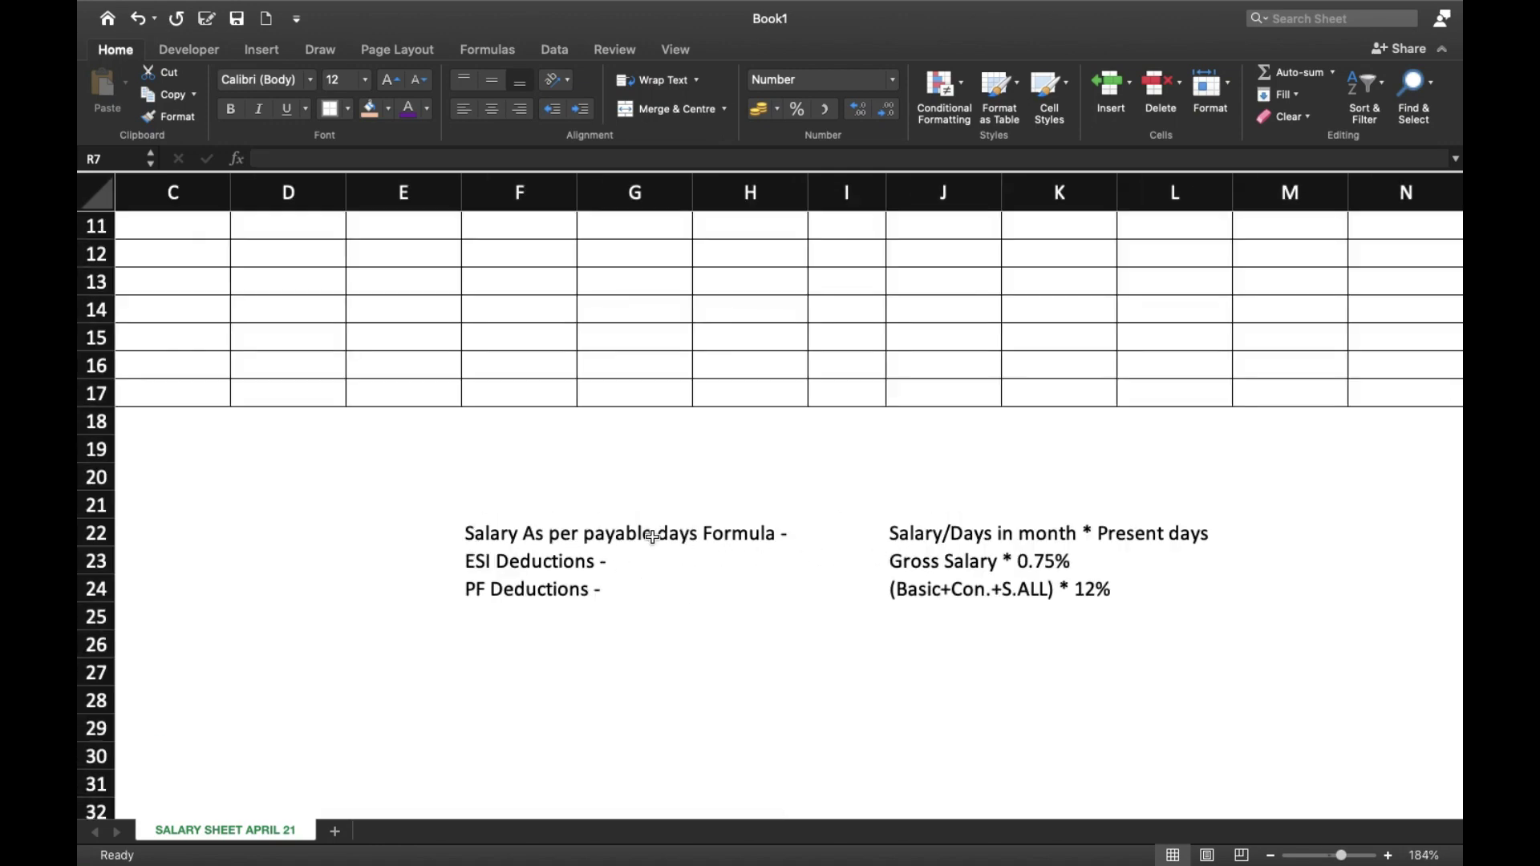
scroll(676, 548, "right", 2)
scroll(676, 548, "up", 1)
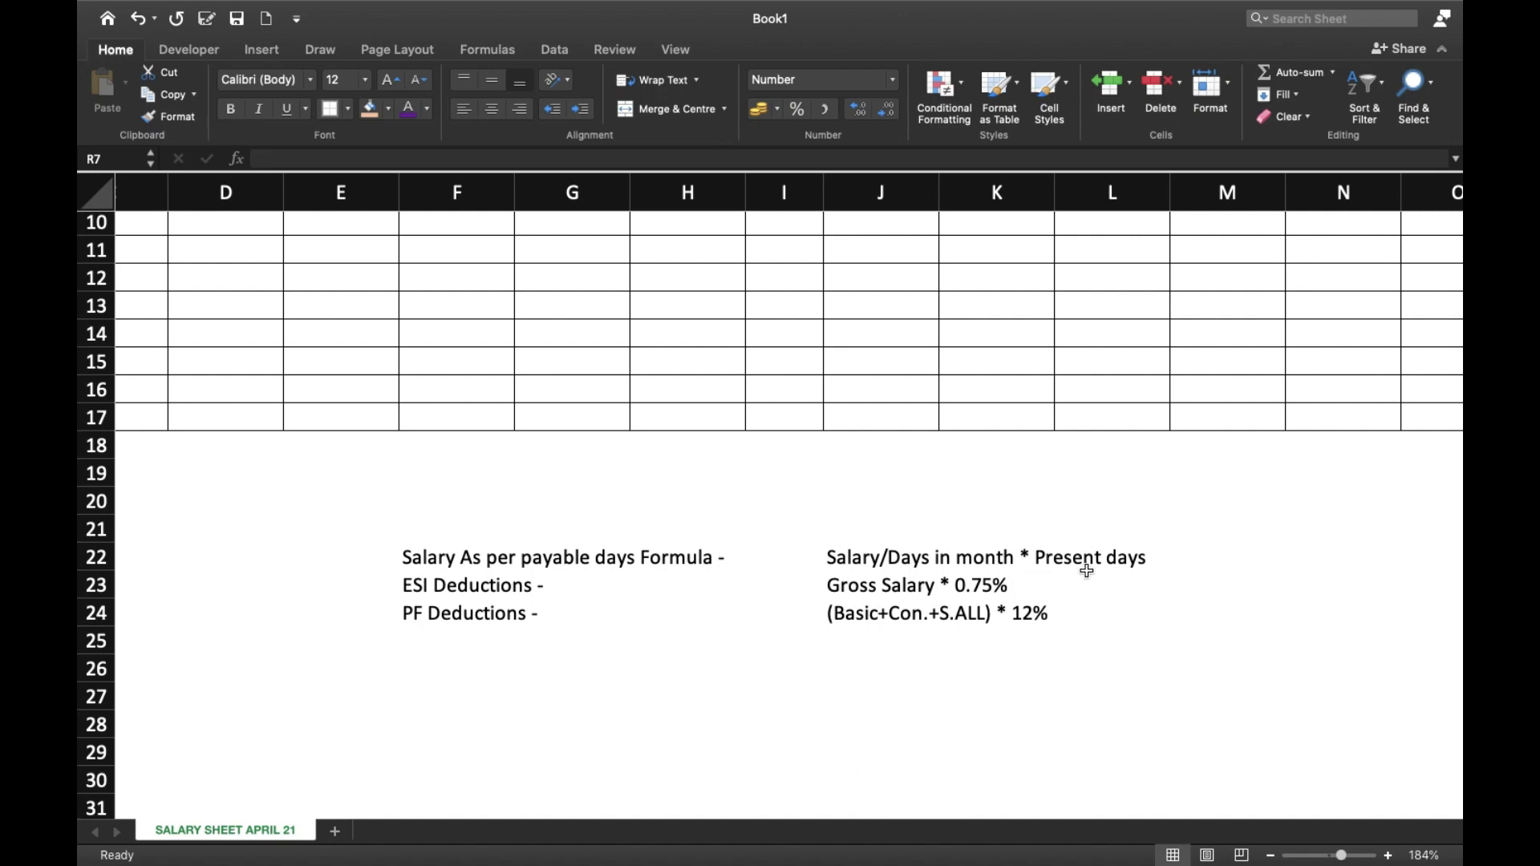
scroll(1061, 570, "down", 1)
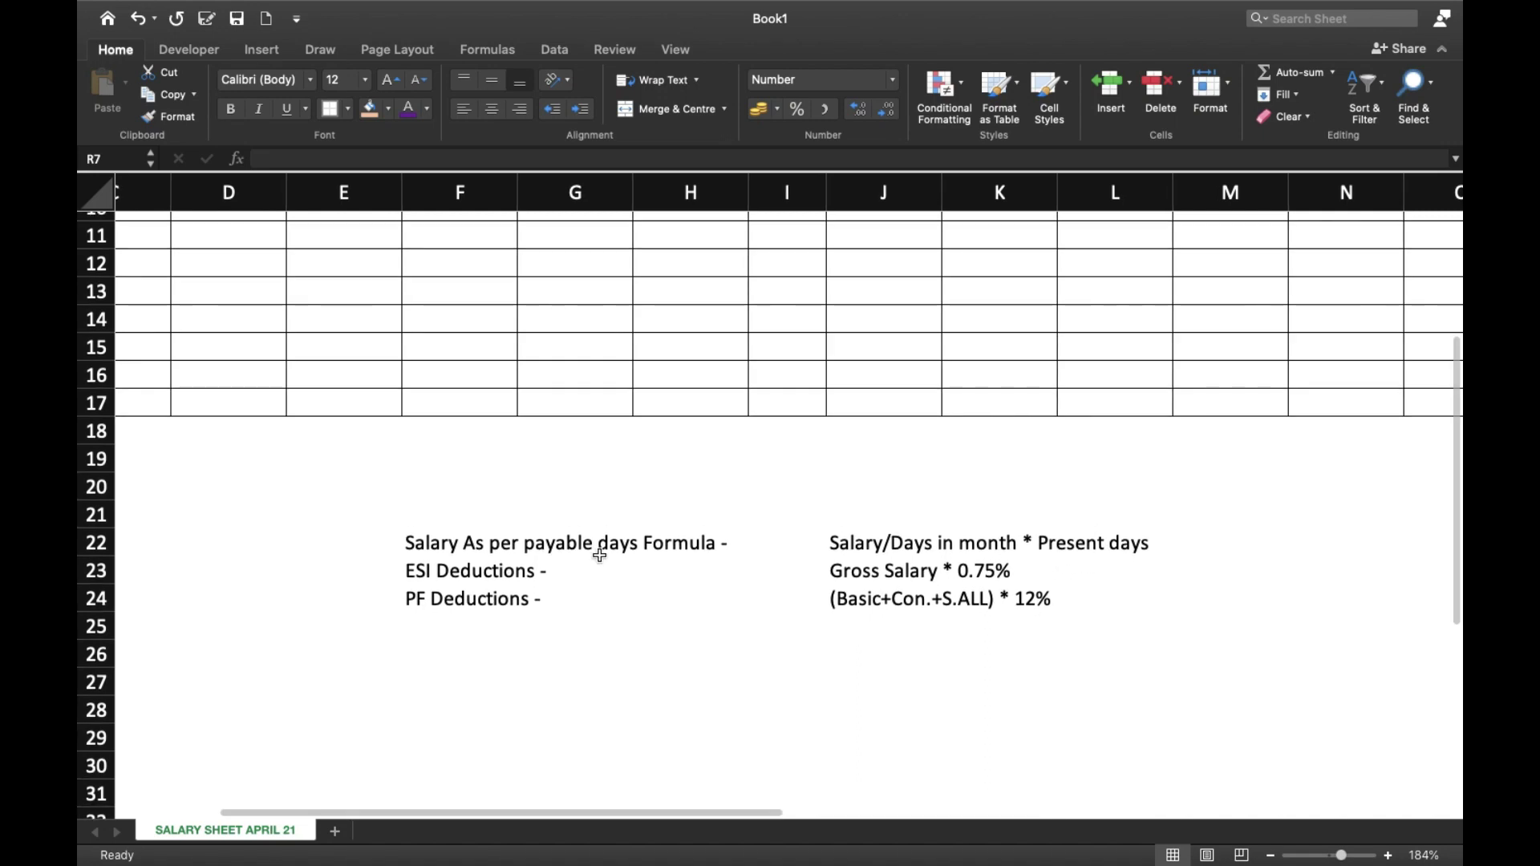
left_click(840, 581)
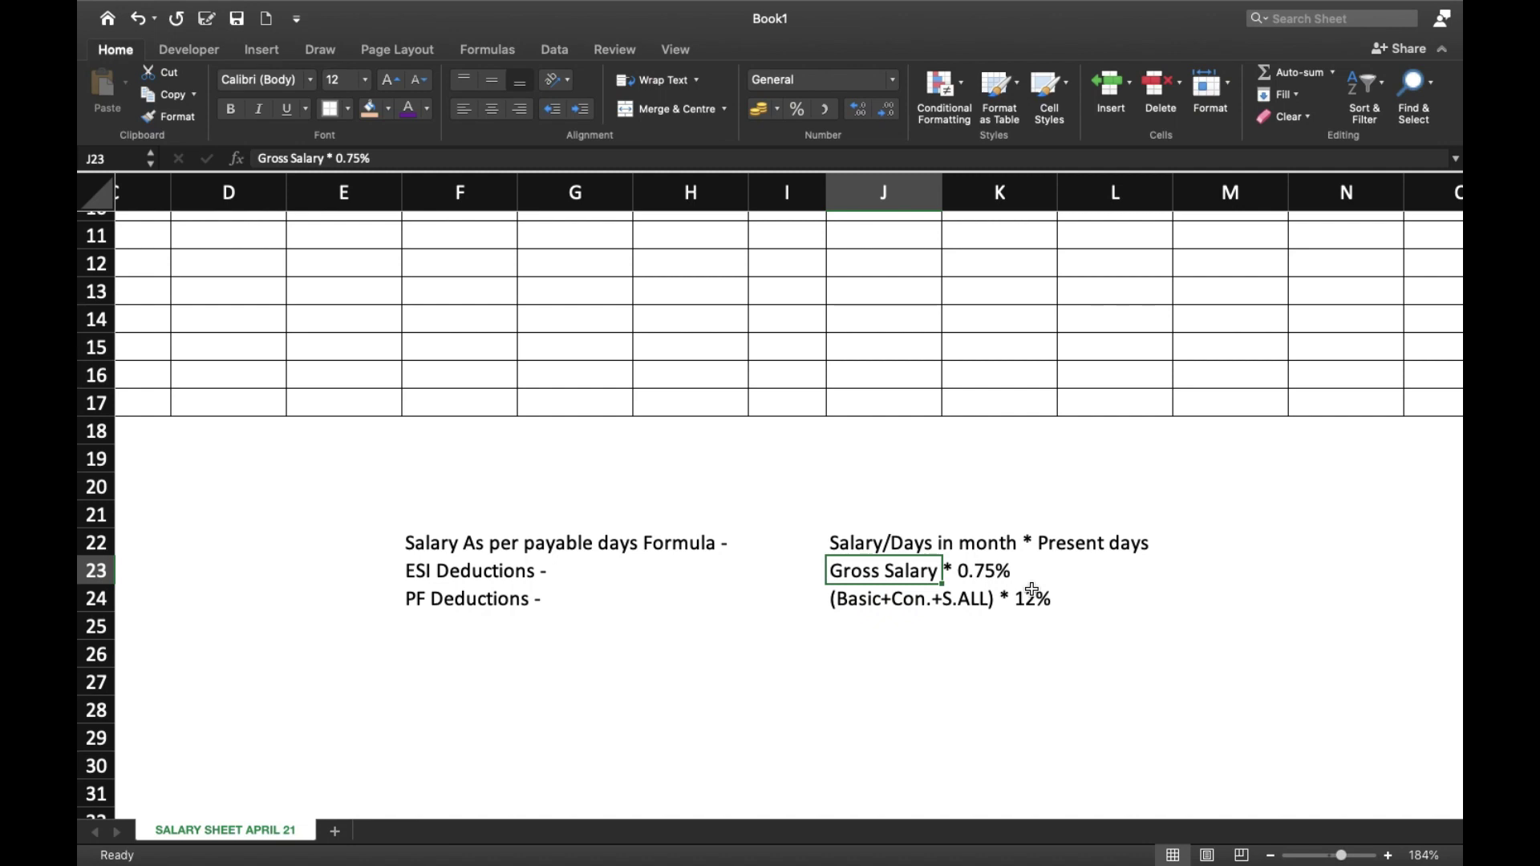
left_click(1009, 604)
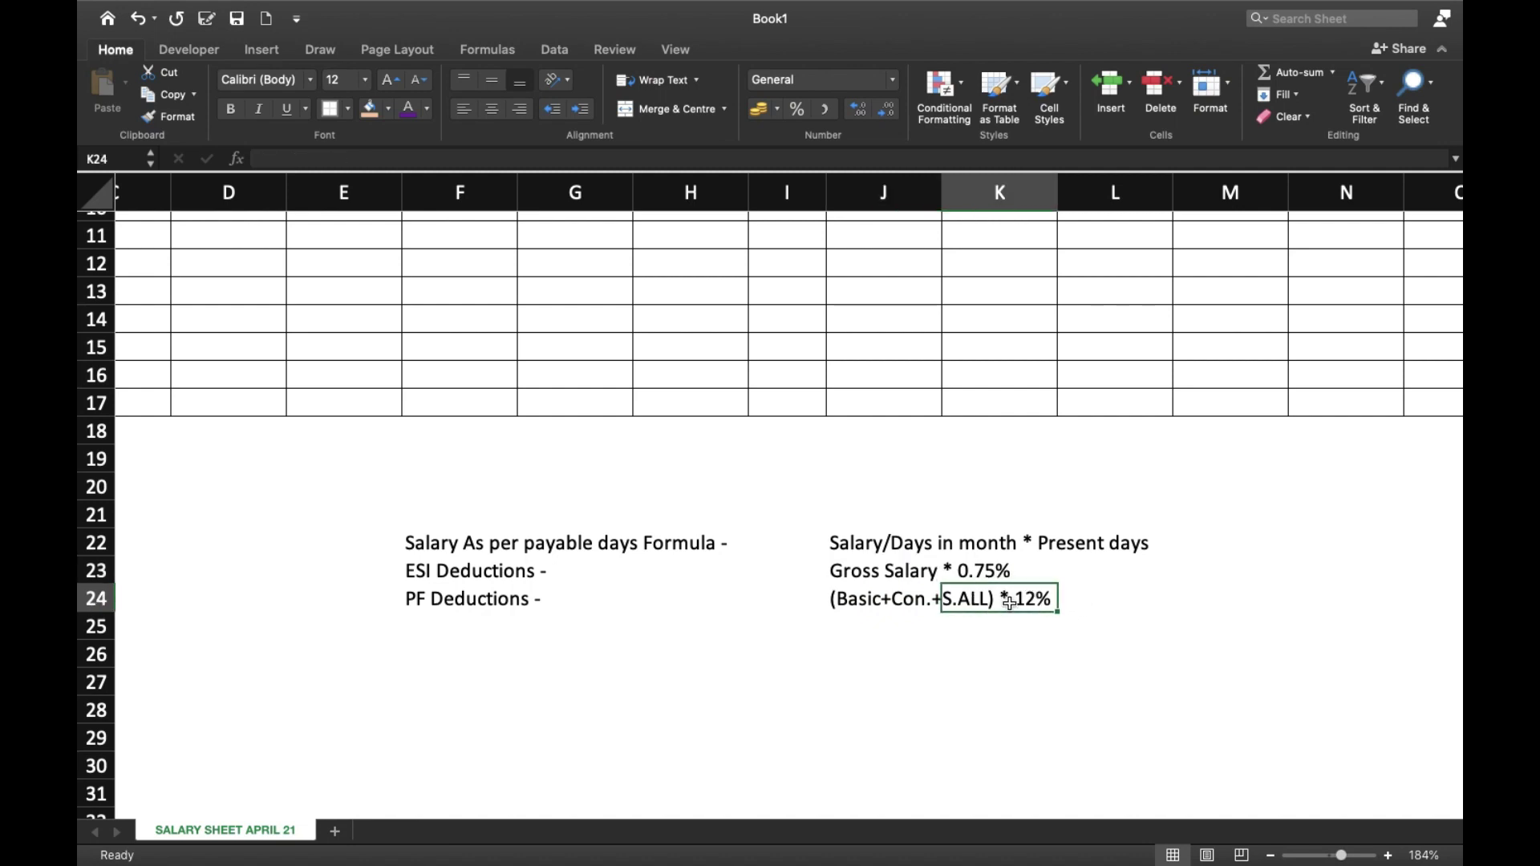
left_click_drag(835, 601, 1047, 603)
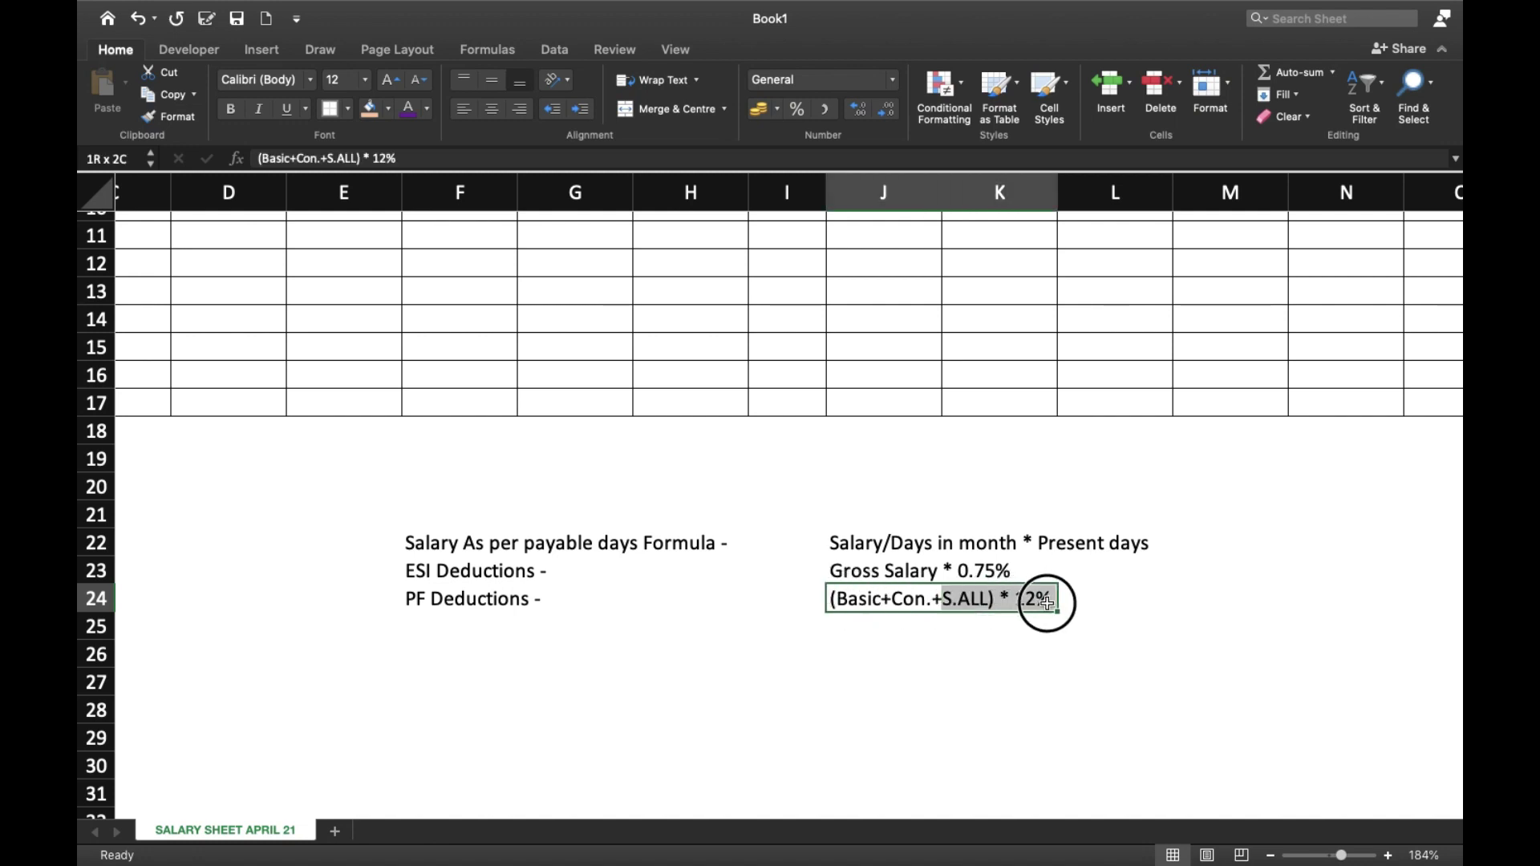
left_click_drag(865, 544, 1107, 607)
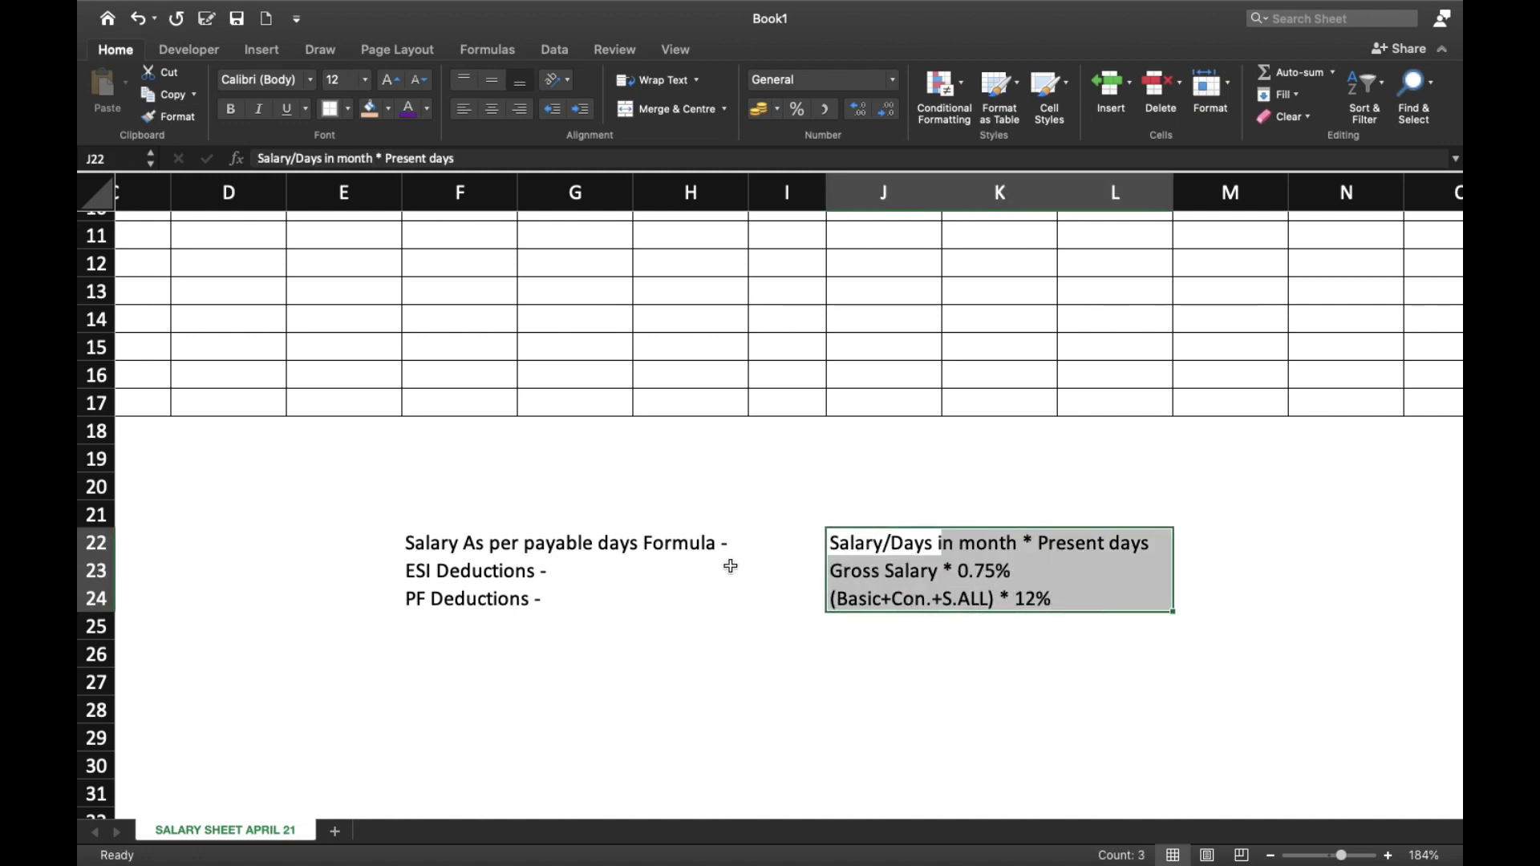
scroll(730, 566, "down", 5)
scroll(730, 570, "up", 5)
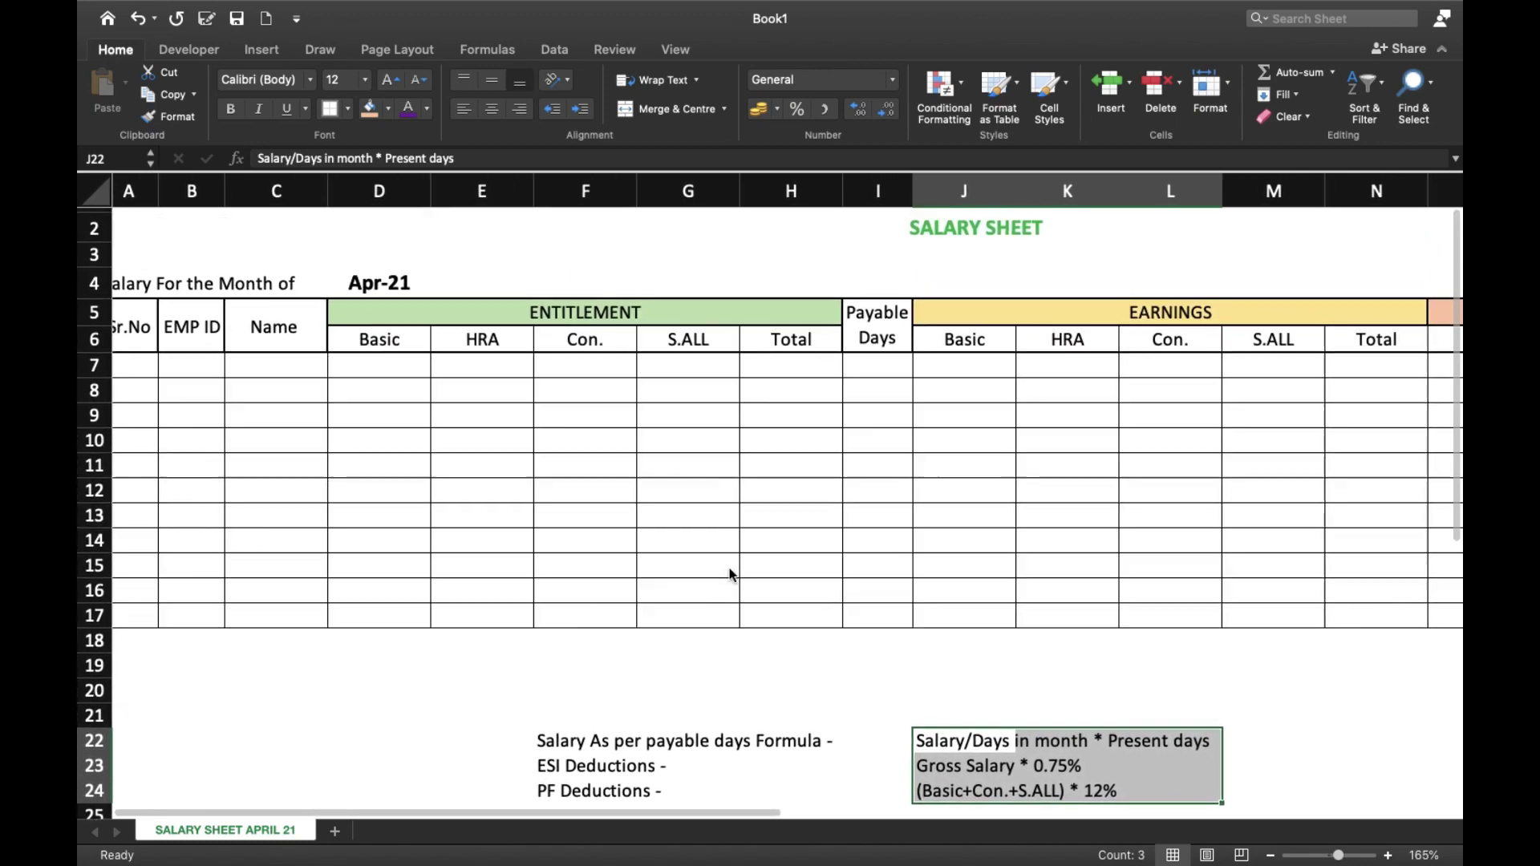
scroll(730, 573, "down", 5)
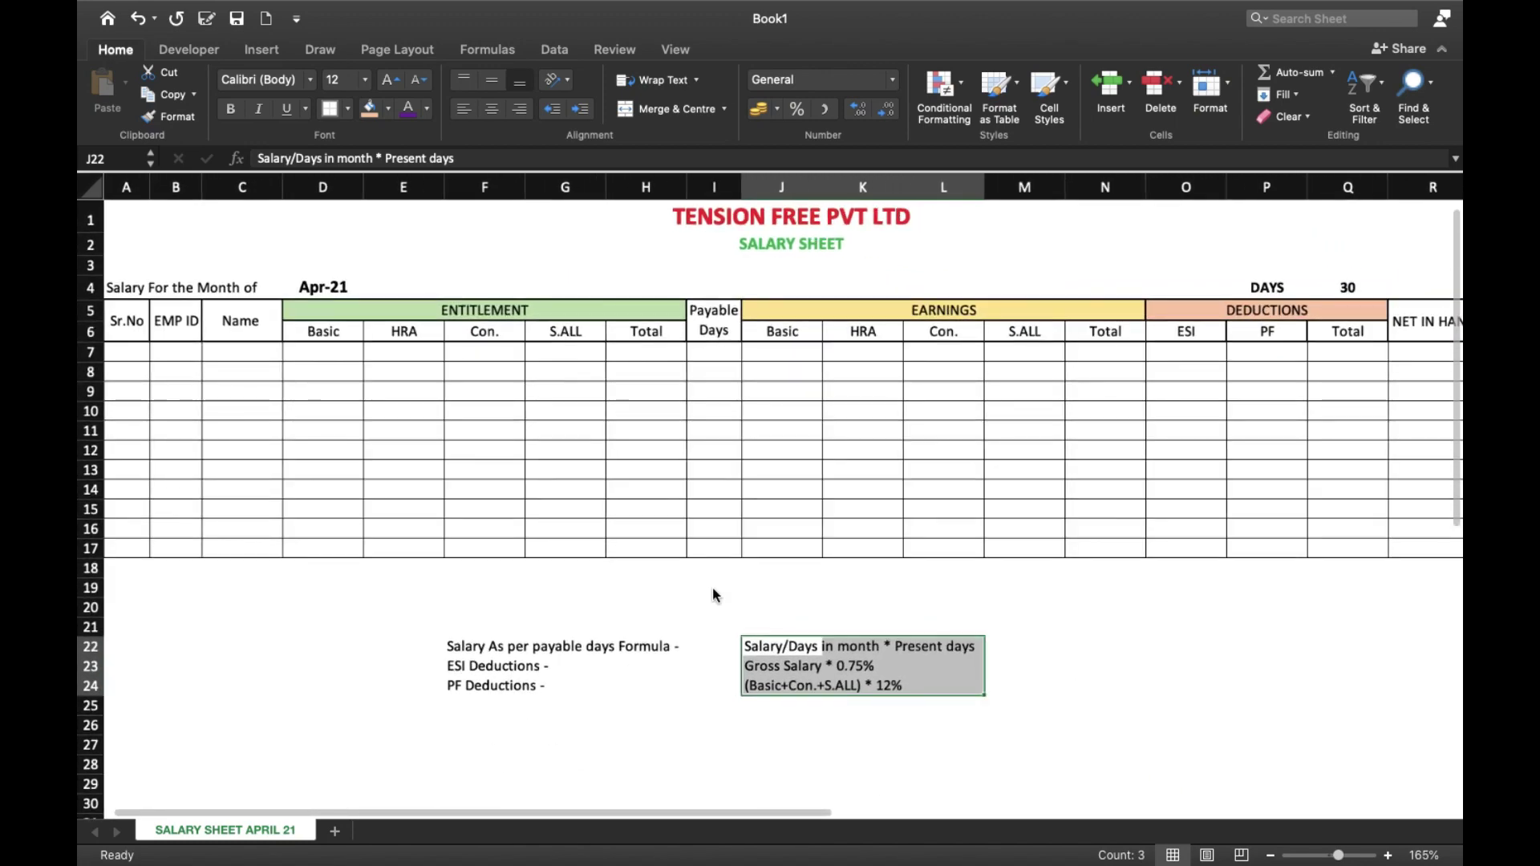
scroll(713, 590, "down", 3)
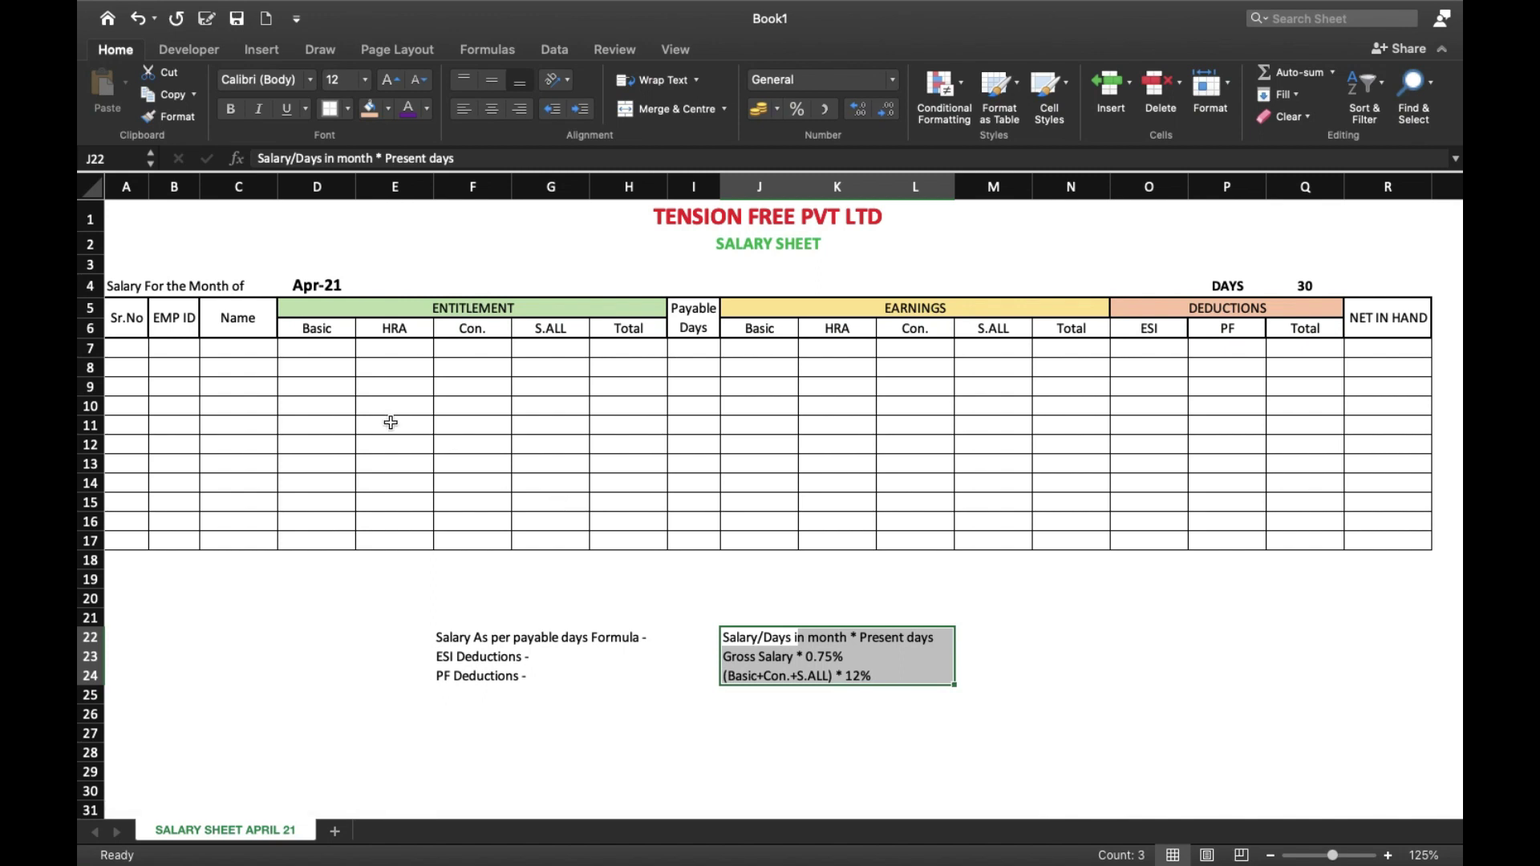
- Enter the serial numbers 1 to 5 in cells A7 to A11 of the Sr.No column
left_click(138, 347)
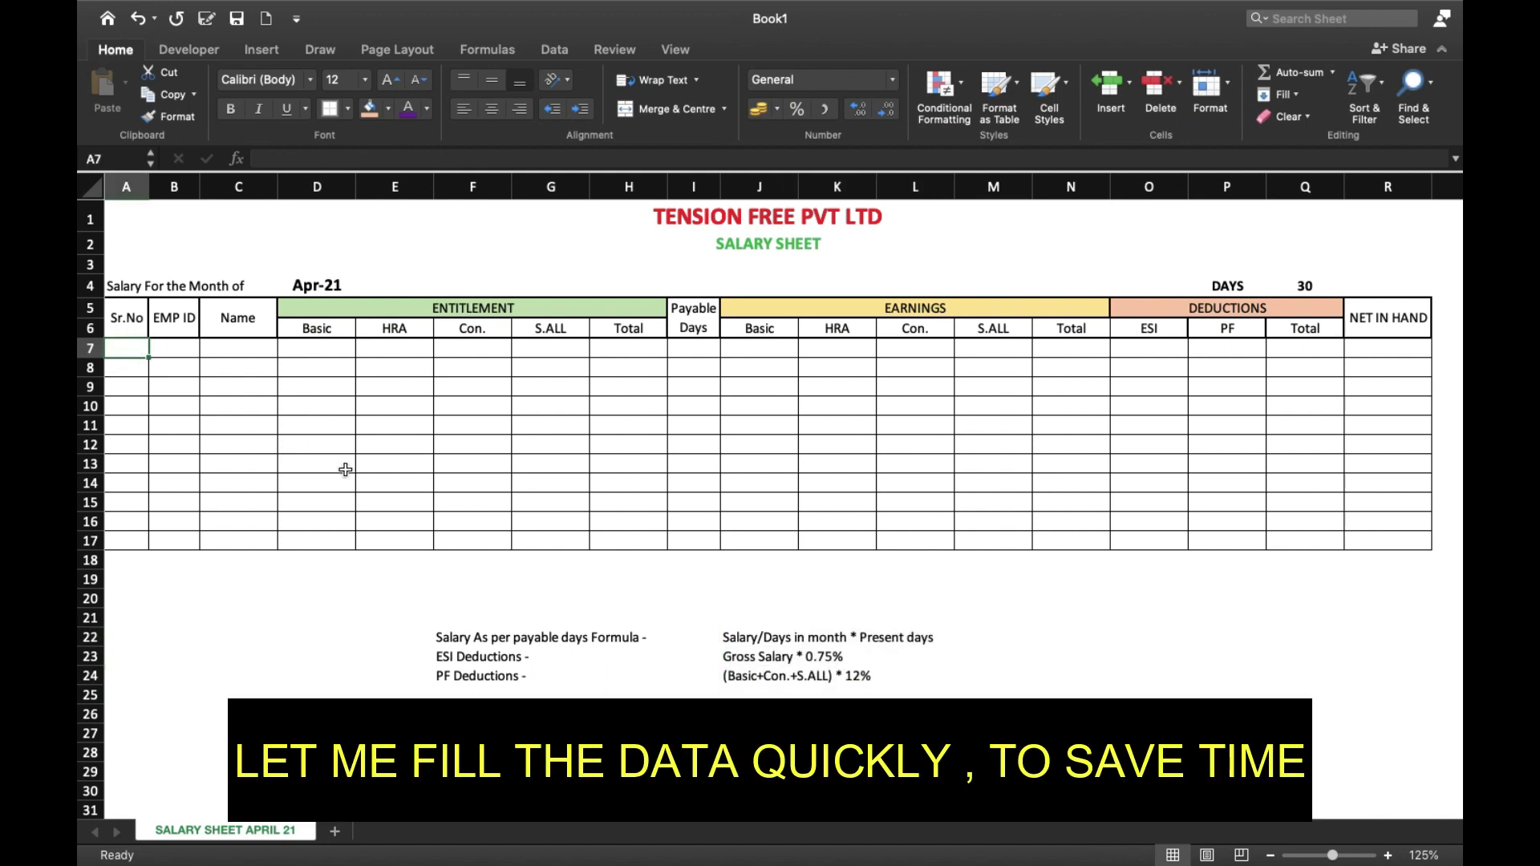
type("1")
key("Return")
type("2")
key("Return")
type("3")
key("Return")
type("4")
key("Return")
type("5")
key("Return")
- Enter the five employees' IDs in cells B7 to B11 of the EMP ID column
key("Up")
key("Up")
key("Up")
key("Up")
key("Up")
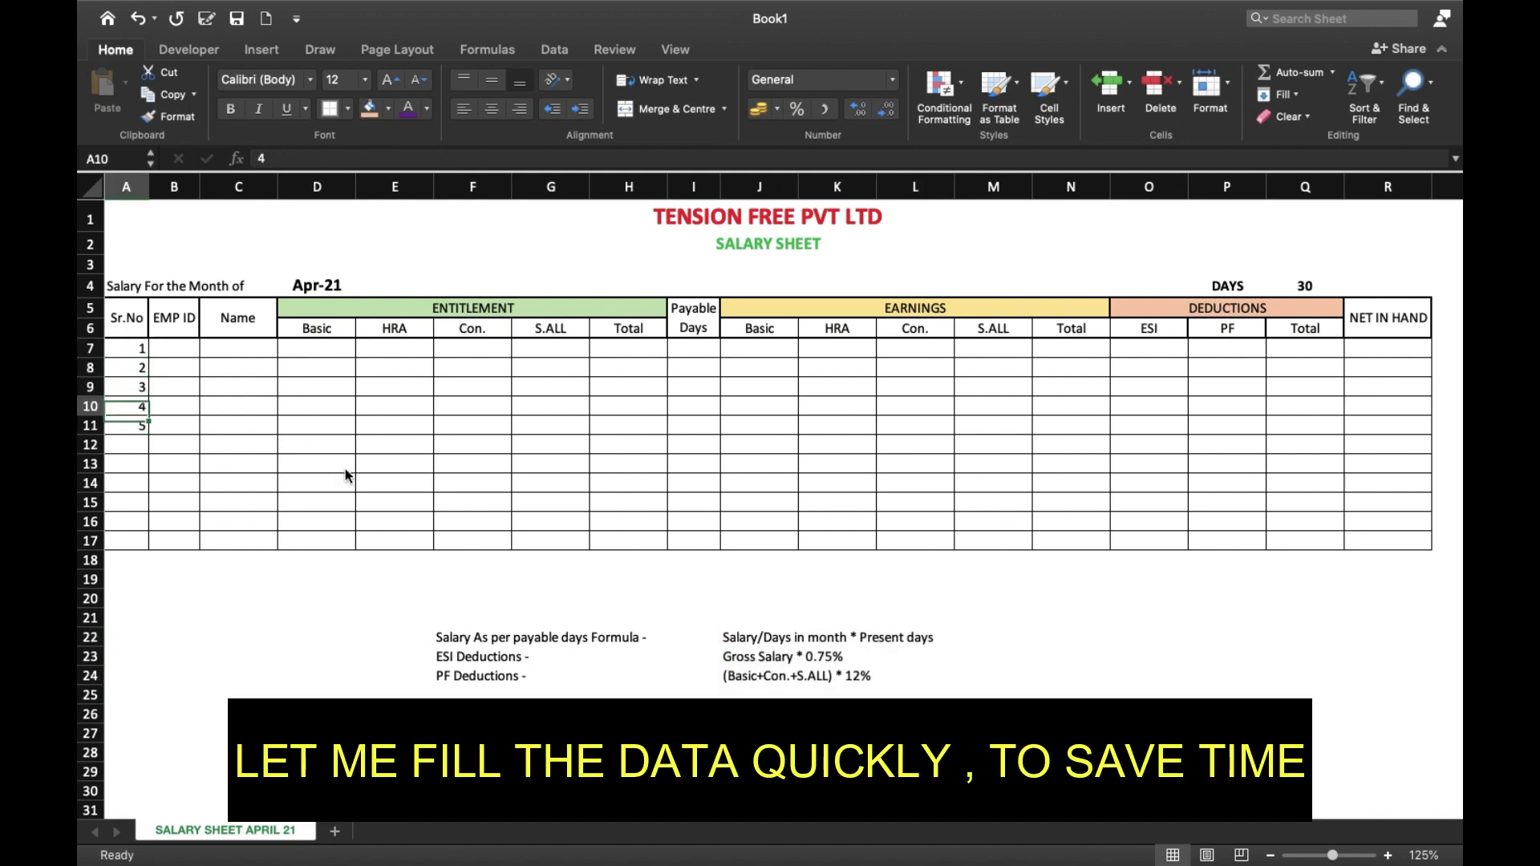
key("Right")
type("1001")
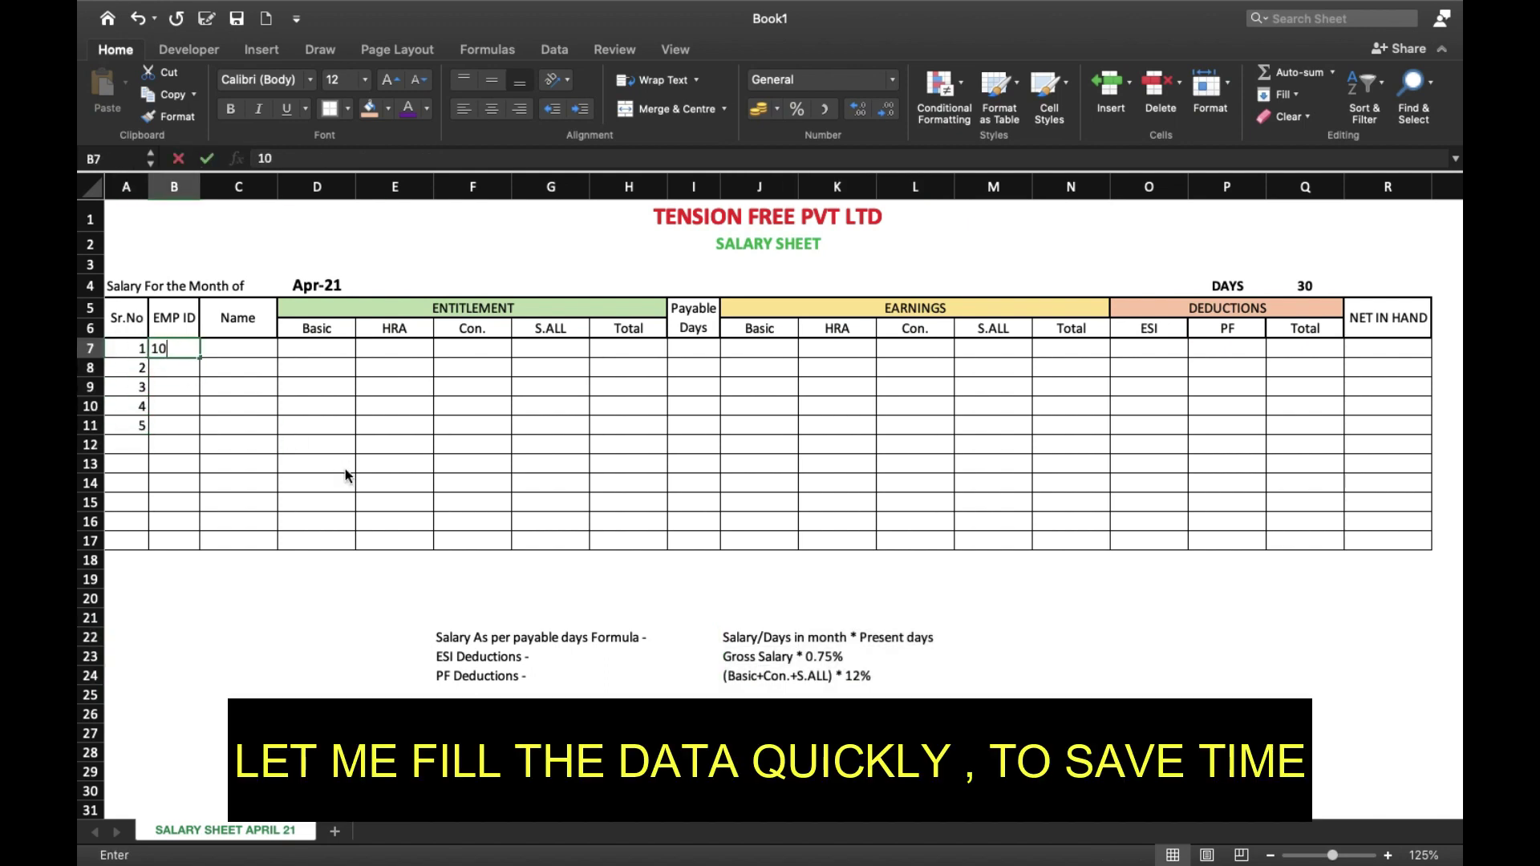
key("Return")
type("1002")
key("Return")
type("1003")
key("Return")
type("1004")
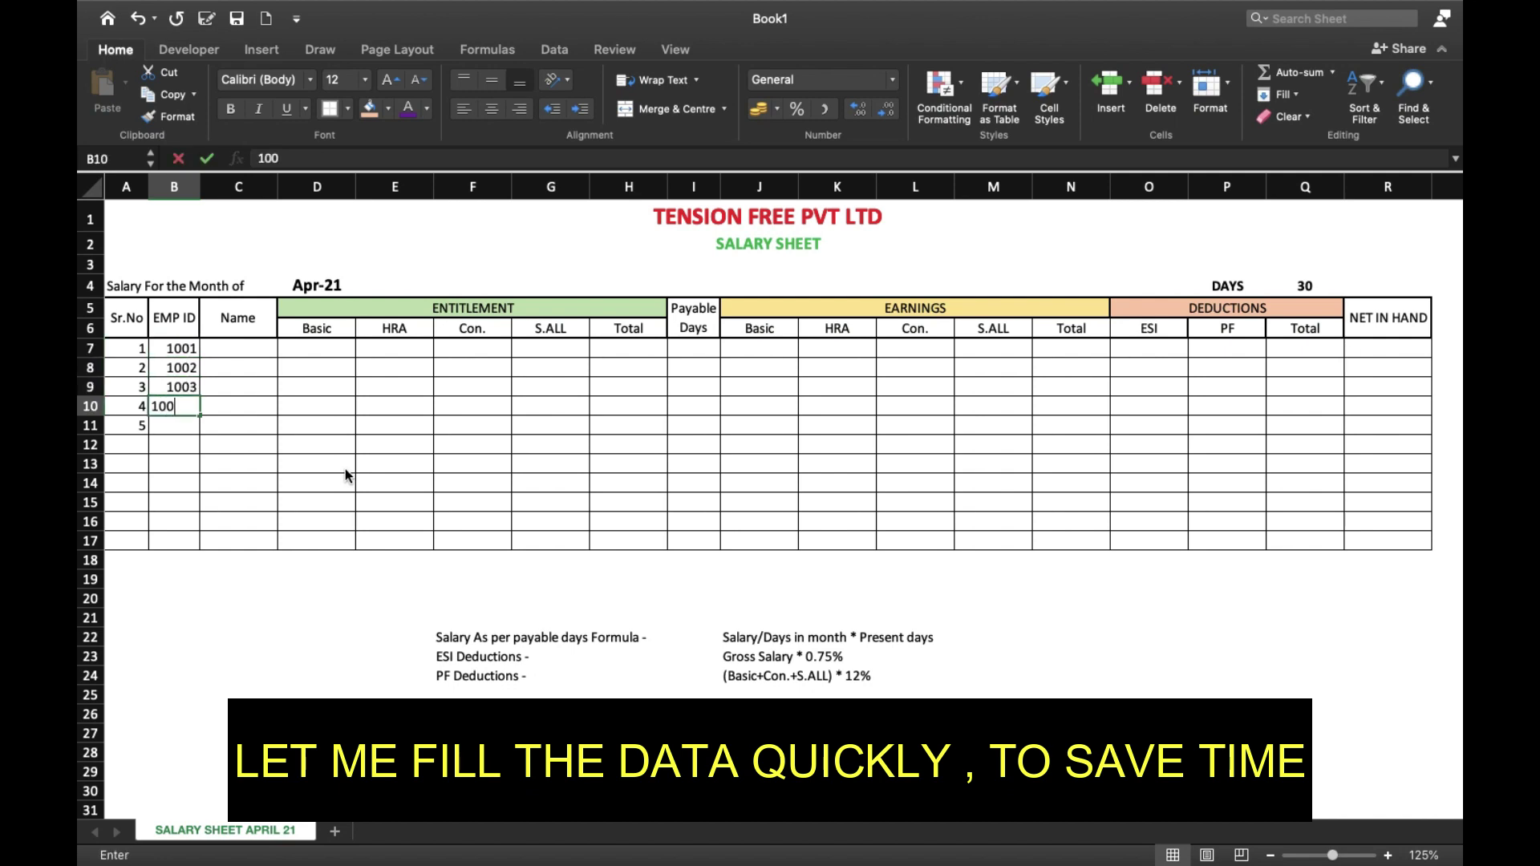
key("Return")
type("1005")
key("Return")
- Enter the five employees' first names in cells C7 to C11 of the Name column
key("Up")
key("Up")
key("Up")
key("Up")
key("Right")
key("Up")
type("Rahul")
key("Return")
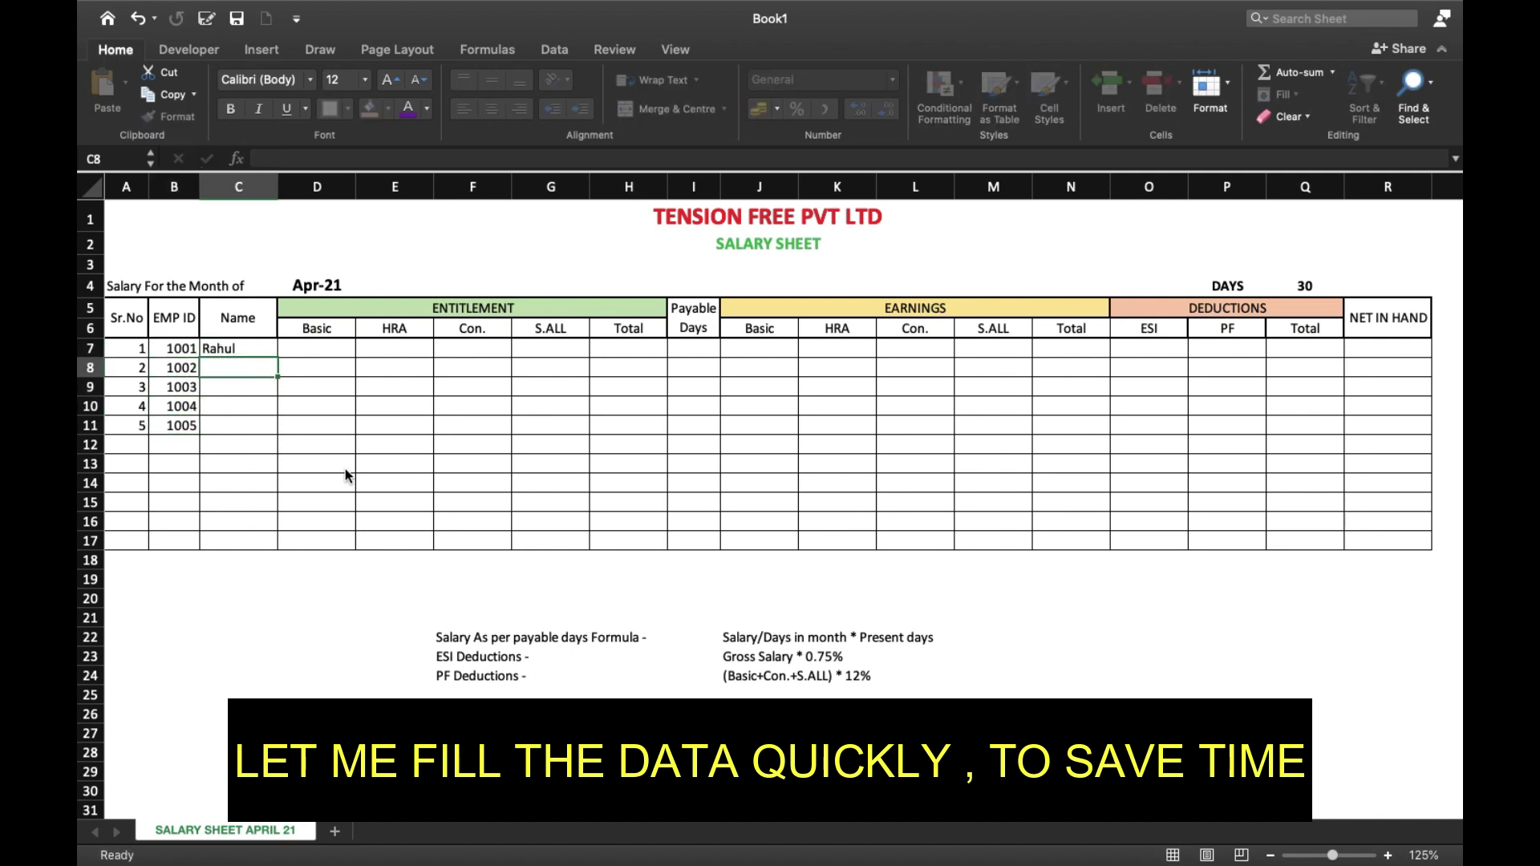
type("Mohit")
key("Return")
type("Priya")
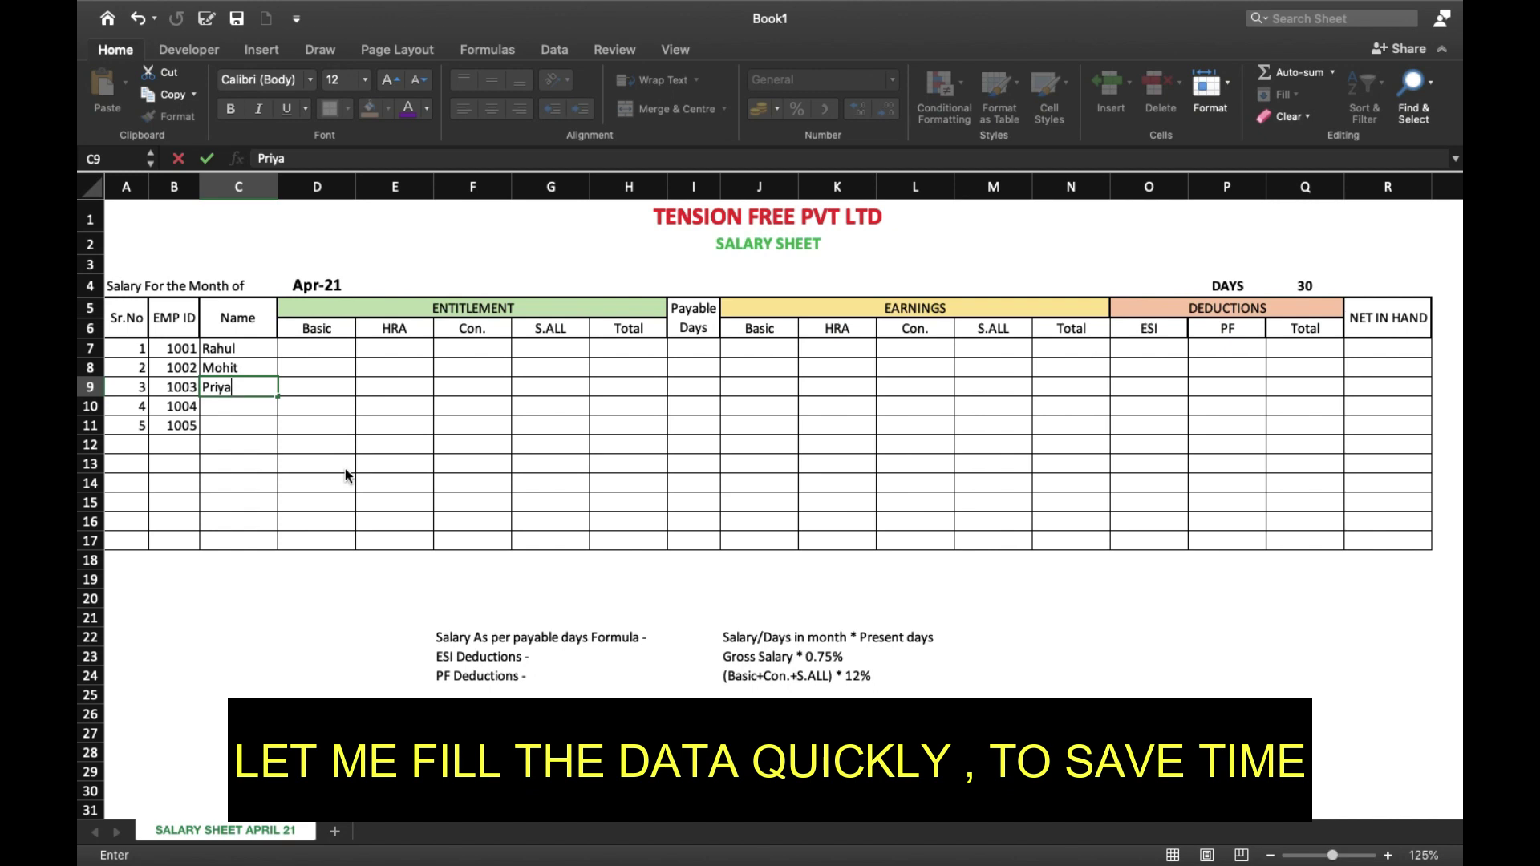
key("Return")
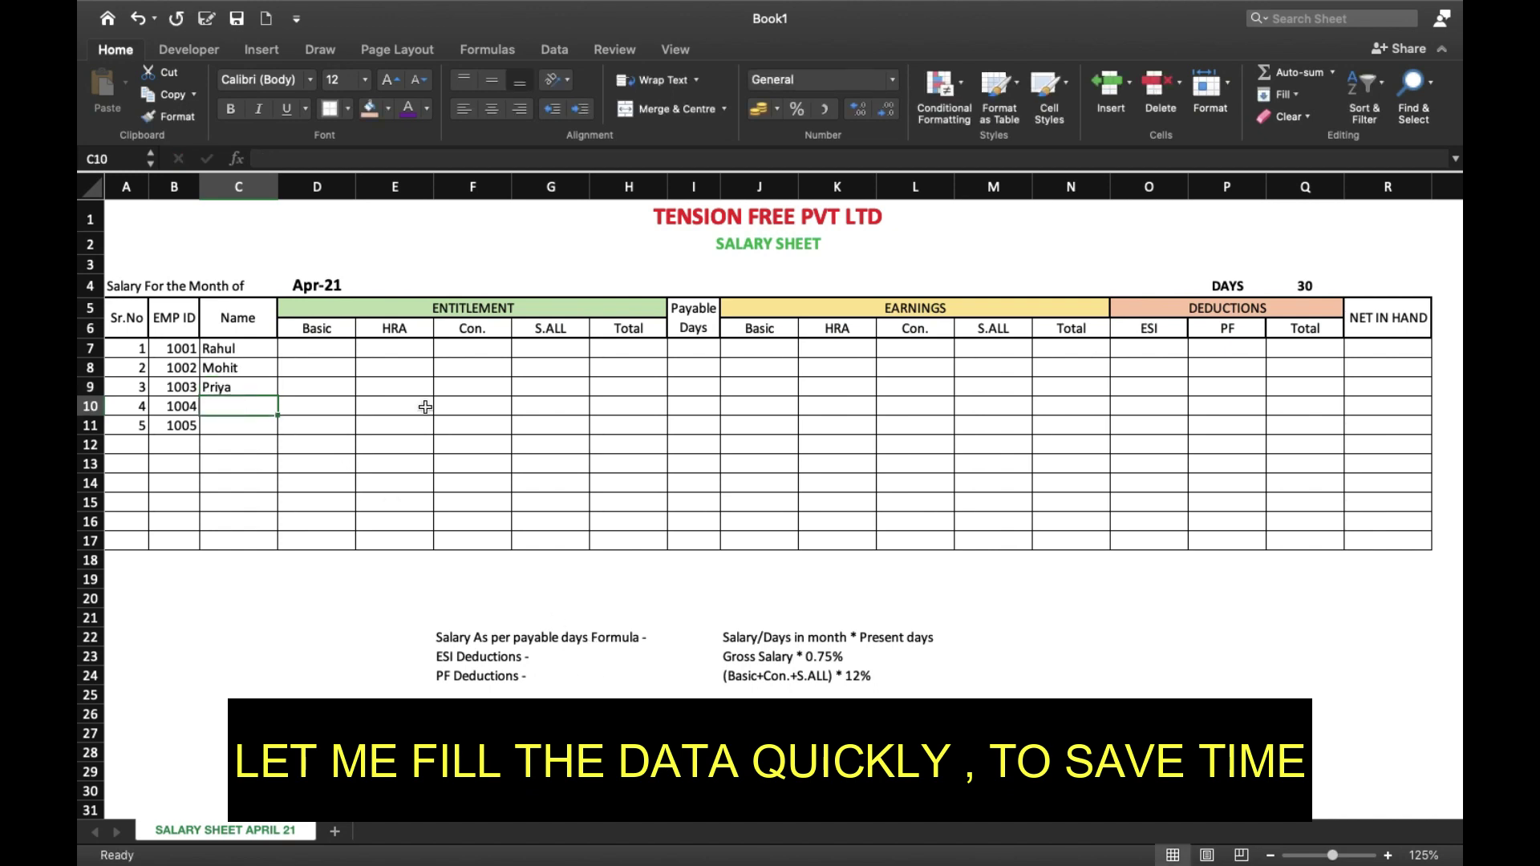
type("Anuj")
key("Return")
type("Harshit")
key("Return")
- Enter the entitlement Basic amounts 12000, 13000, 14000, 11000 and 12500 in cells D7 to D11
key("Up")
key("Up")
key("Up")
key("Up")
key("Up")
key("Right")
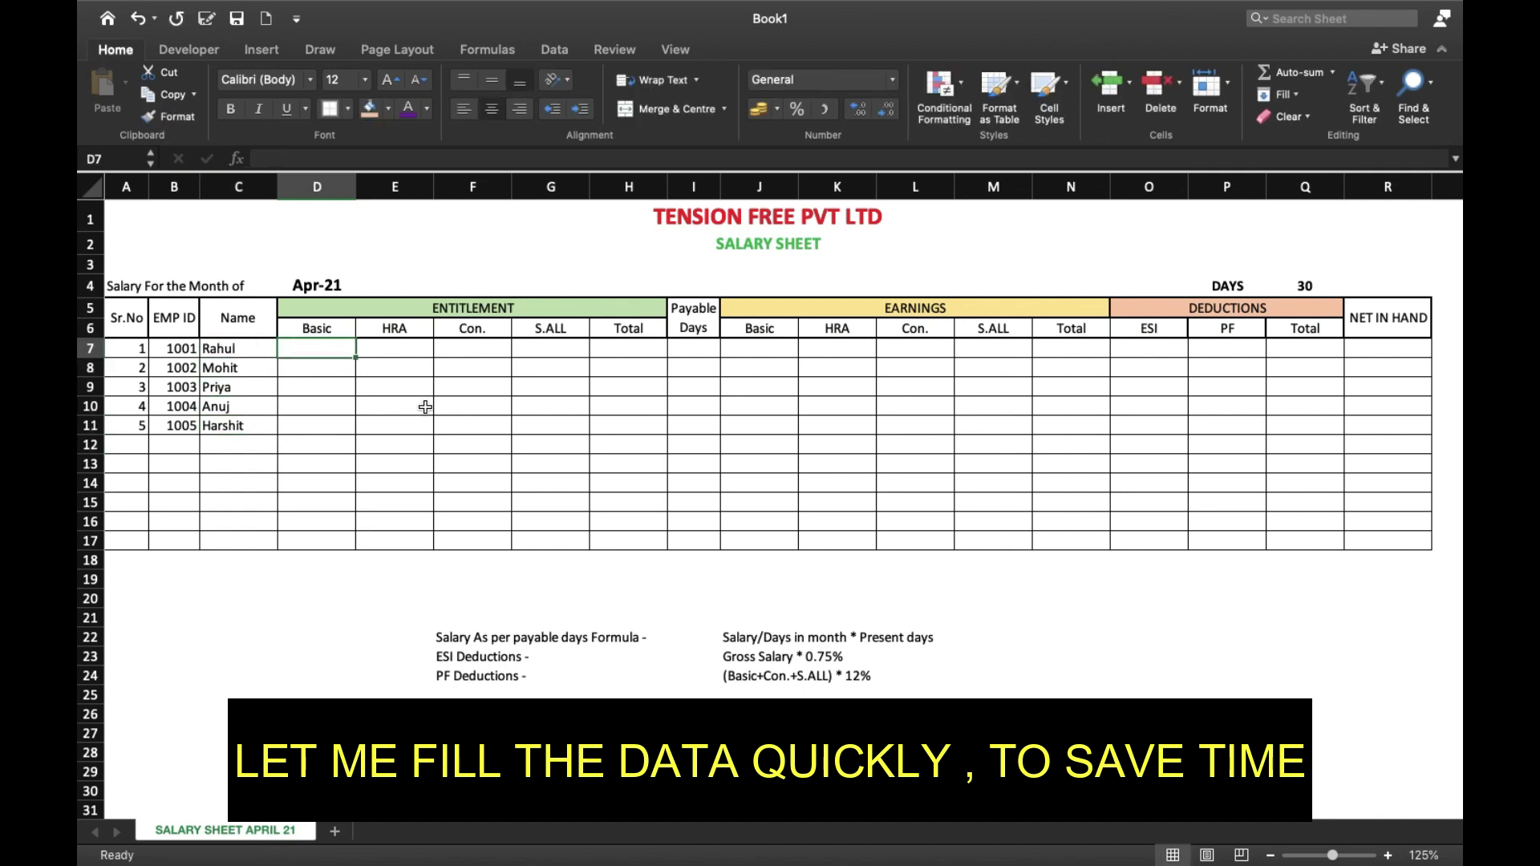
type("12000")
key("Return")
type("13000")
key("Return")
type("14000")
key("Return")
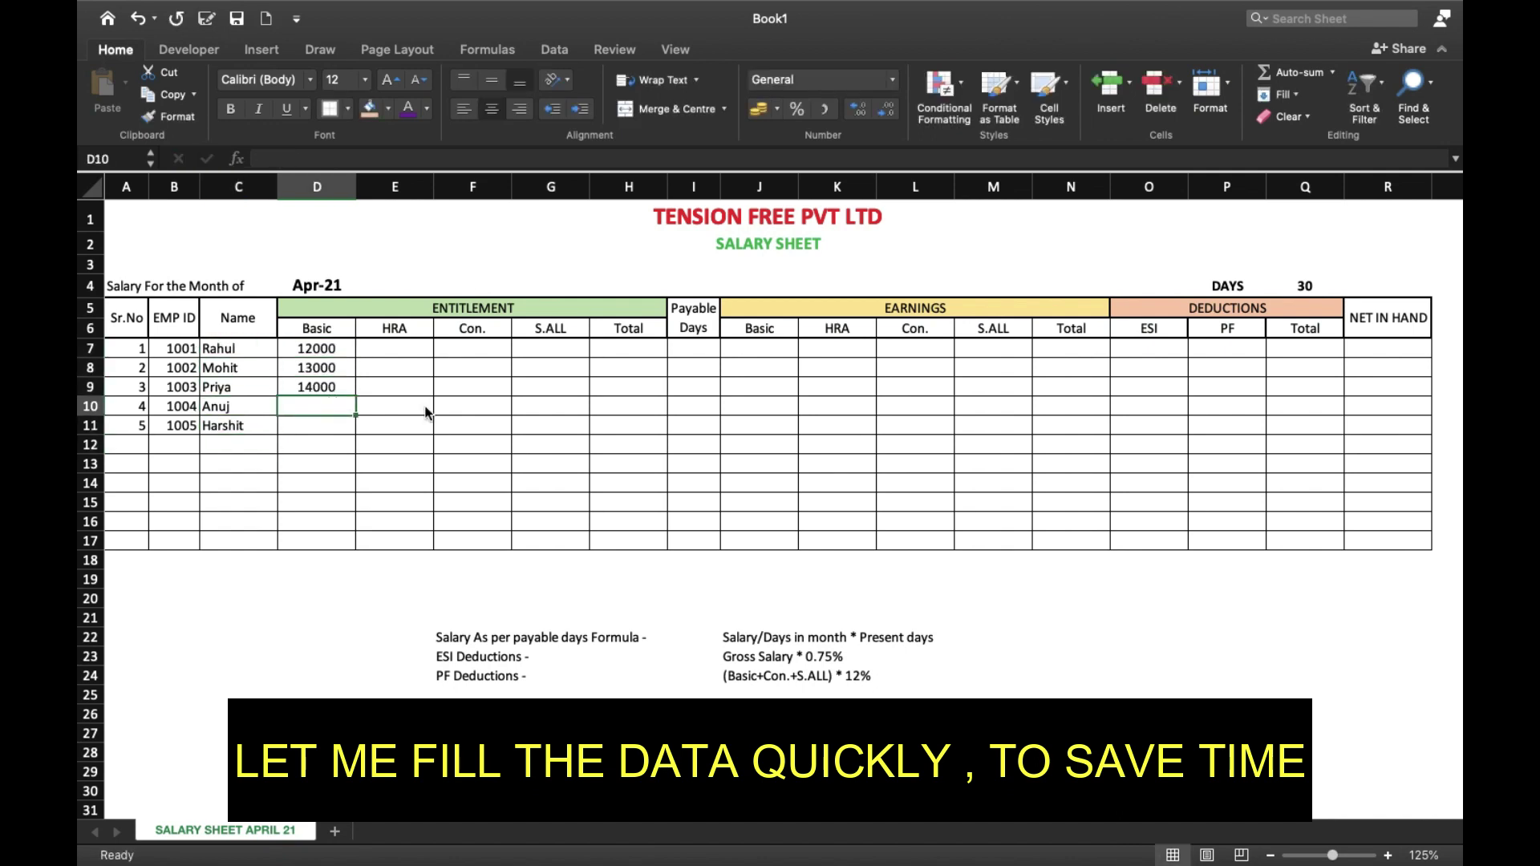
type("11000")
key("Return")
type("14")
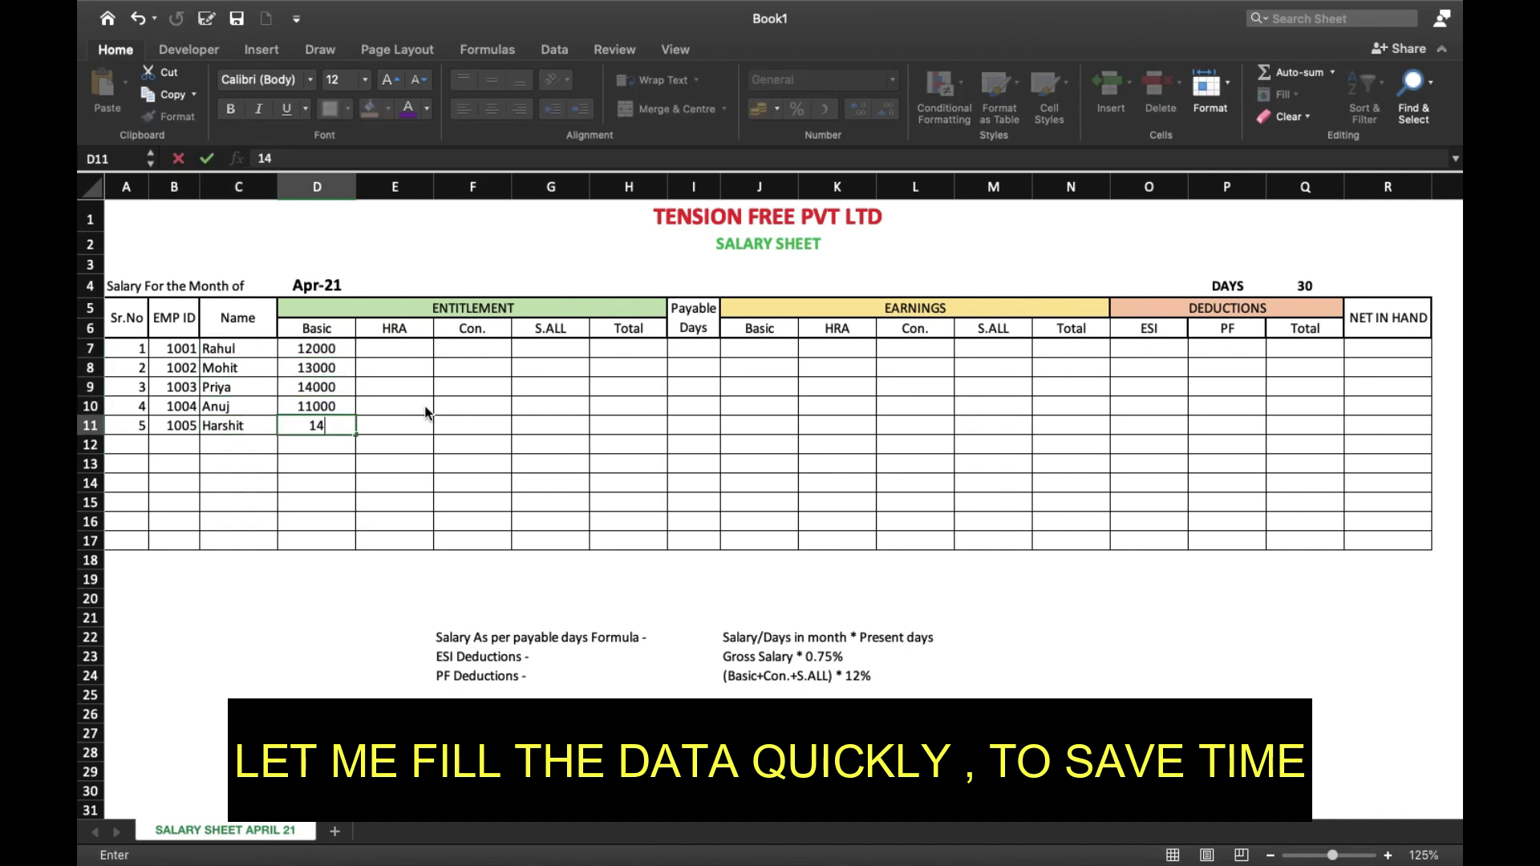
key("BackSpace")
type("2500")
key("Return")
- Enter the entitlement HRA amounts 6000, 6500, 7000, 5500 and 6250 in cells E7 to E11
key("Up")
key("Up")
key("Up")
key("Up")
key("Up")
key("Right")
type("6000")
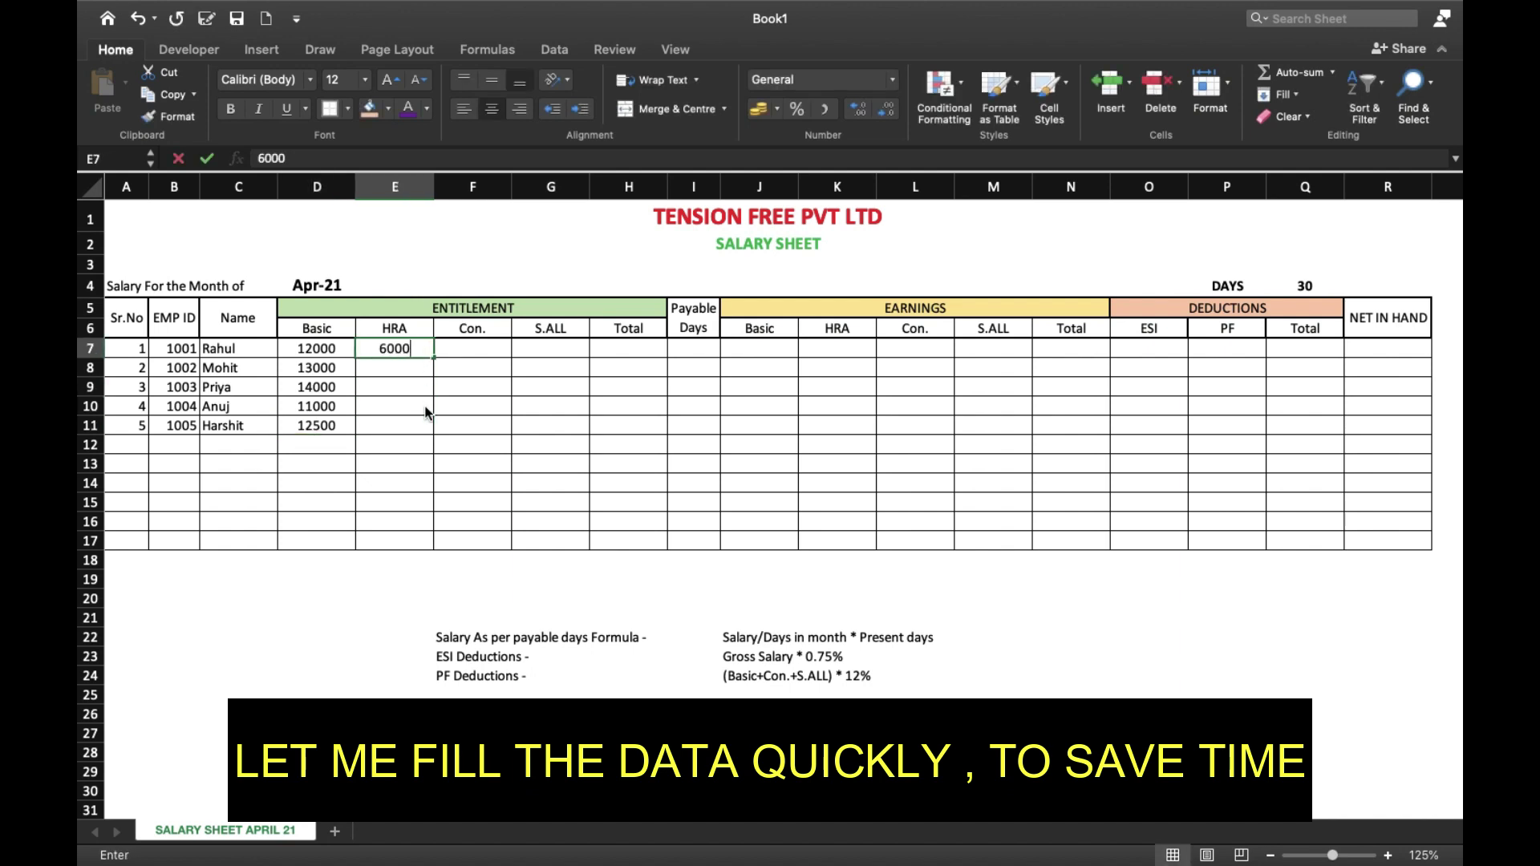
key("Return")
type("6500")
key("Return")
type("7000")
key("Return")
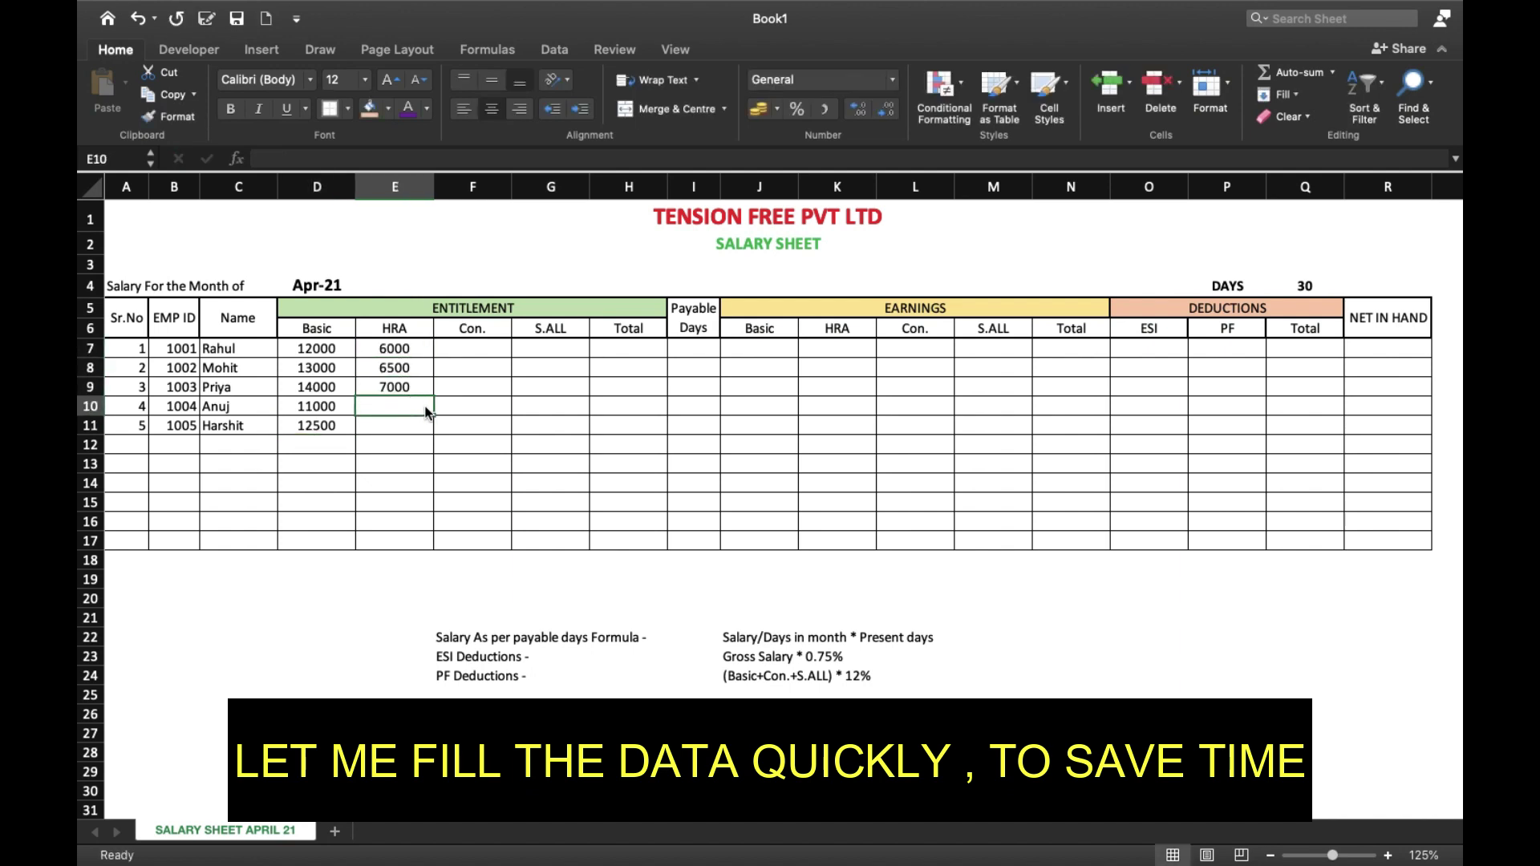
type("5500")
key("Return")
type("6250")
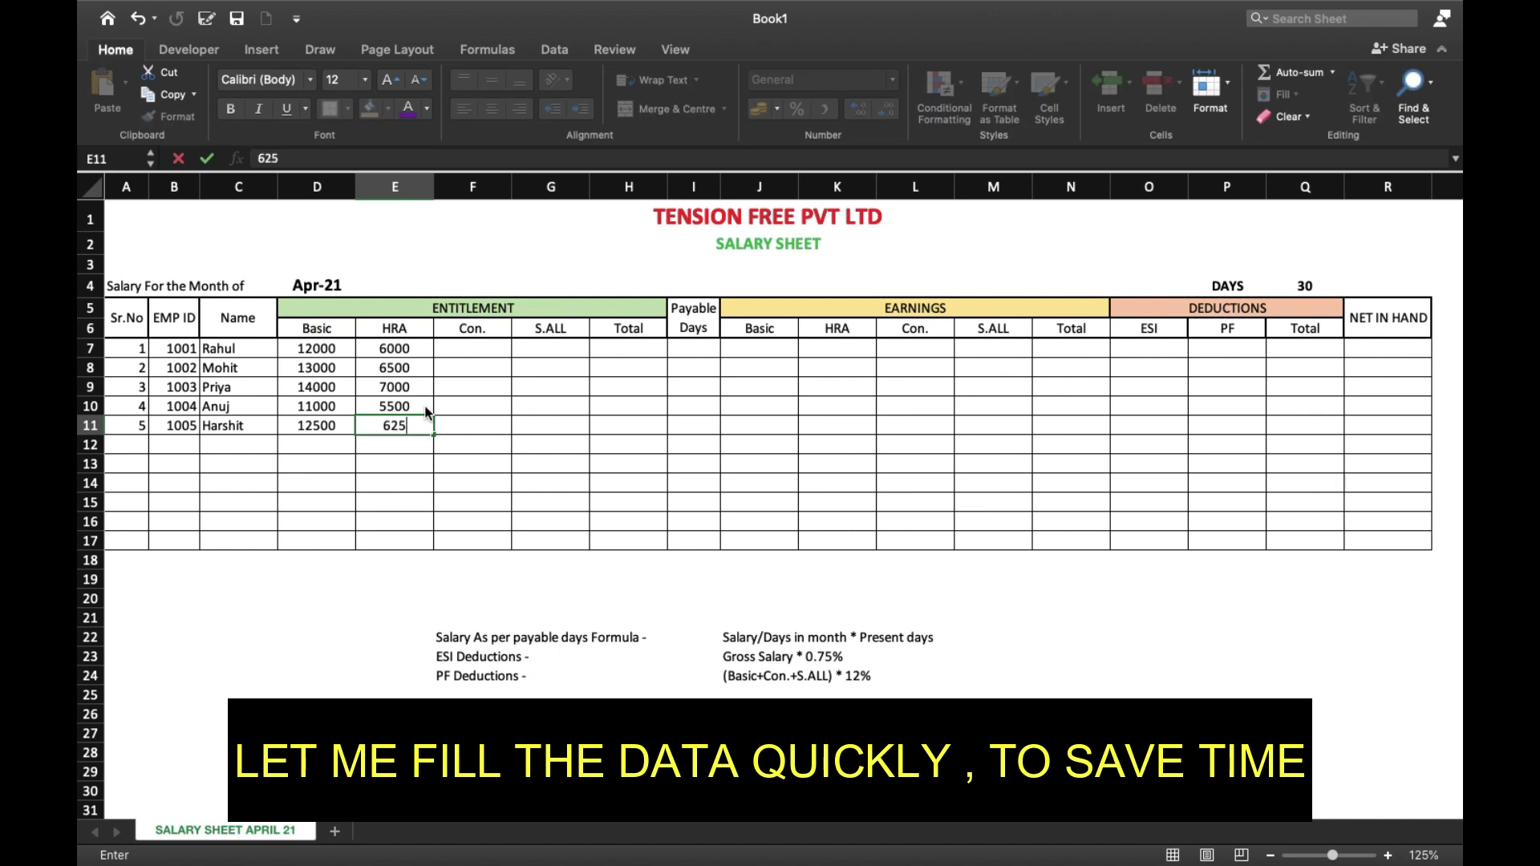
key("Tab")
- Enter 1600 as the entitlement Con. amount for all five employees in cells F7 to F11
key("Up")
key("Up")
key("Up")
key("Up")
type("1600")
key("Return")
type("1600 1600 1600 1600")
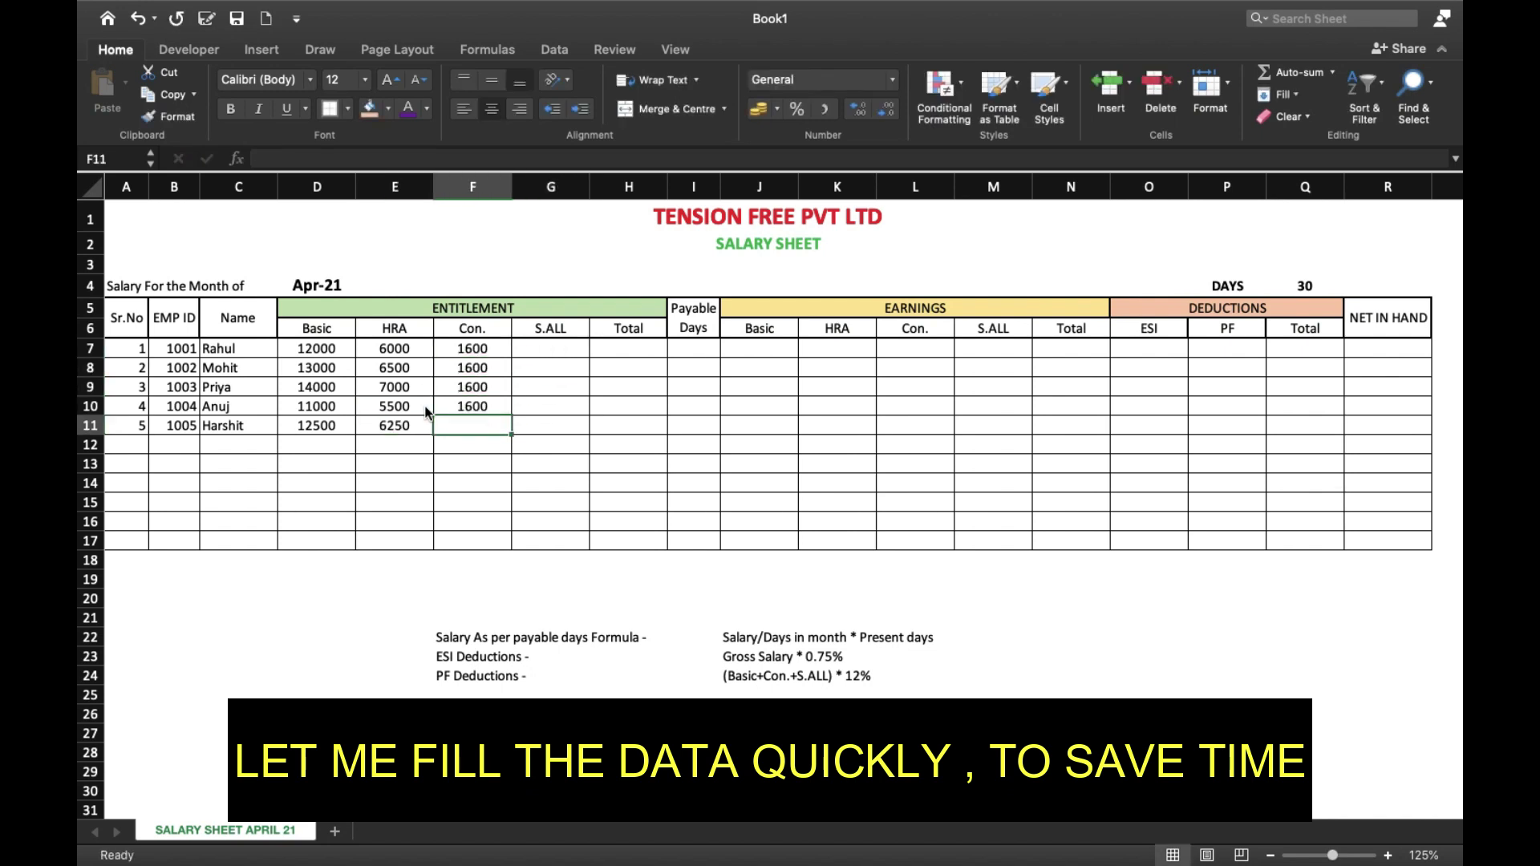
key("Tab")
- Enter the entitlement S.ALL amounts 3000, 4000, 5000, 2000 and 3500 in cells G7 to G11
key("Up")
key("Up")
key("Up")
key("Up")
type("3000")
key("Return")
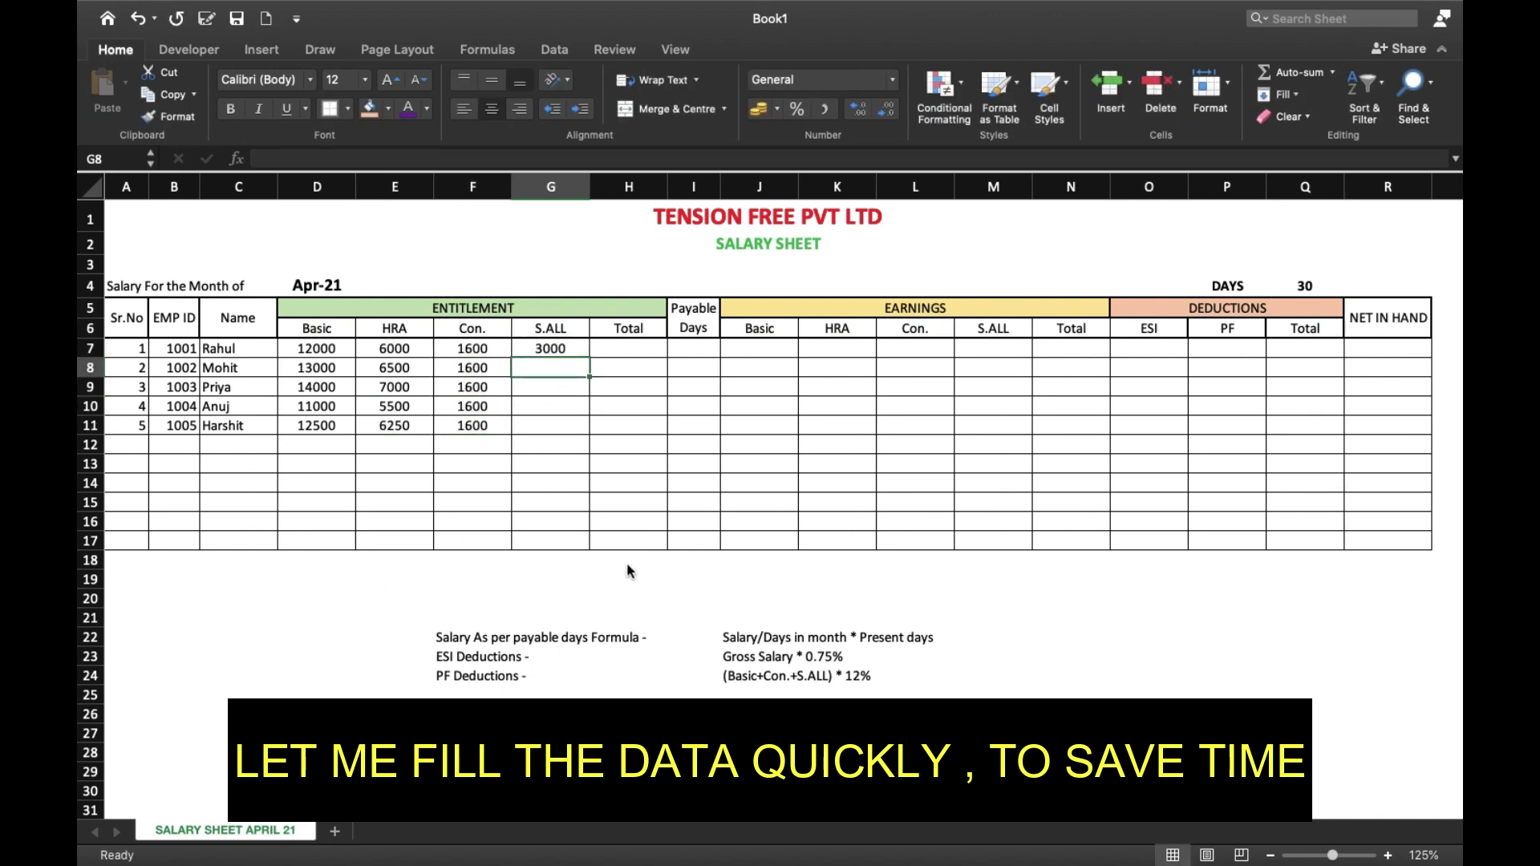
type("4000")
key("Return")
type("5000")
key("Return")
type("2000")
key("Return")
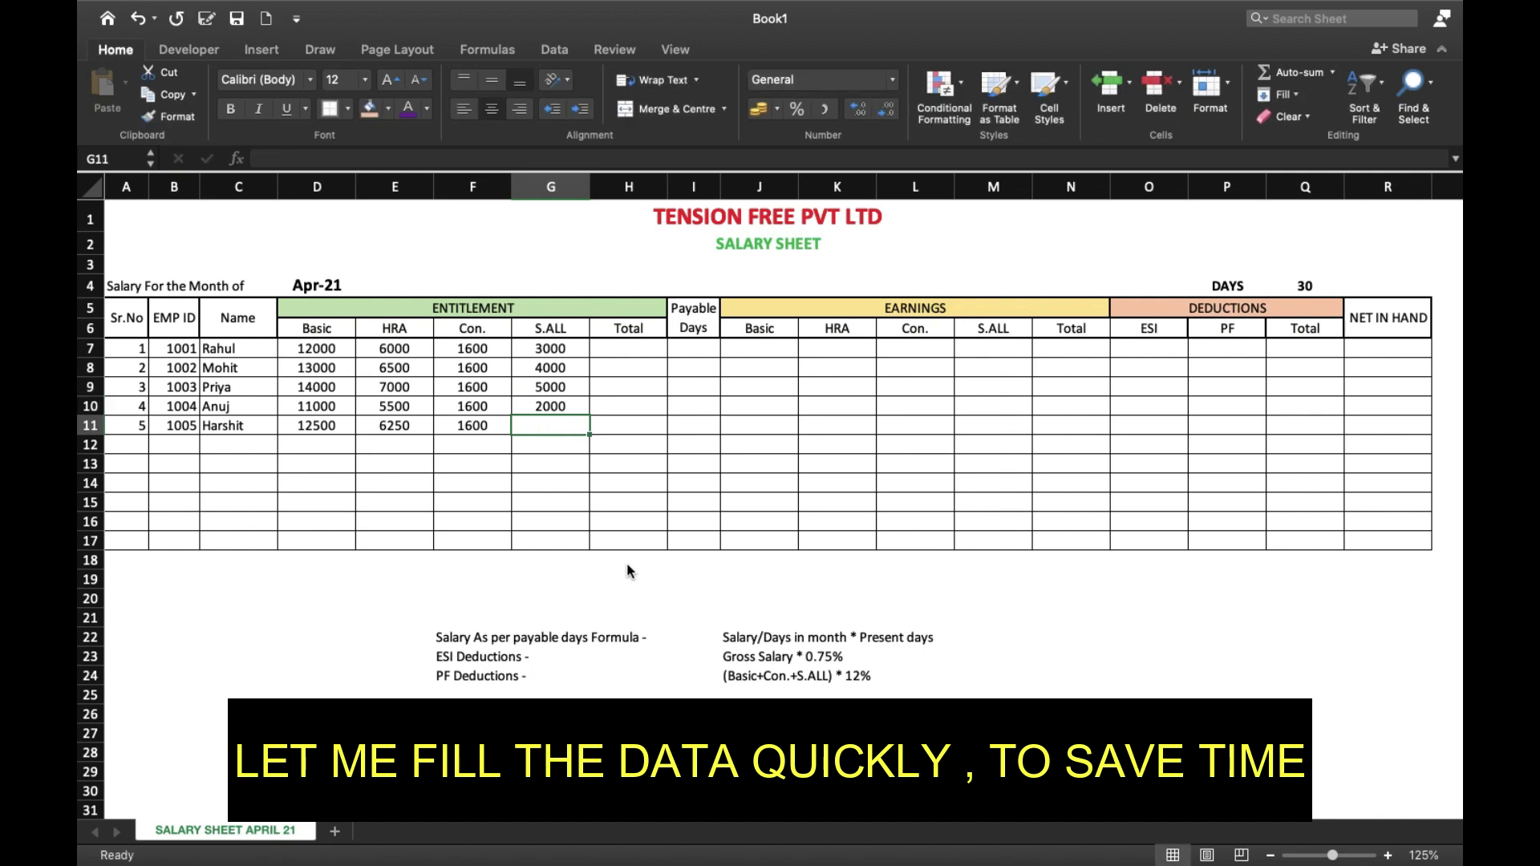
type("3500")
key("Tab")
- Calculate the first employee's entitlement Total in H7 with =SUM(D7:G7)
key("Up")
key("Up")
key("Up")
key("Up")
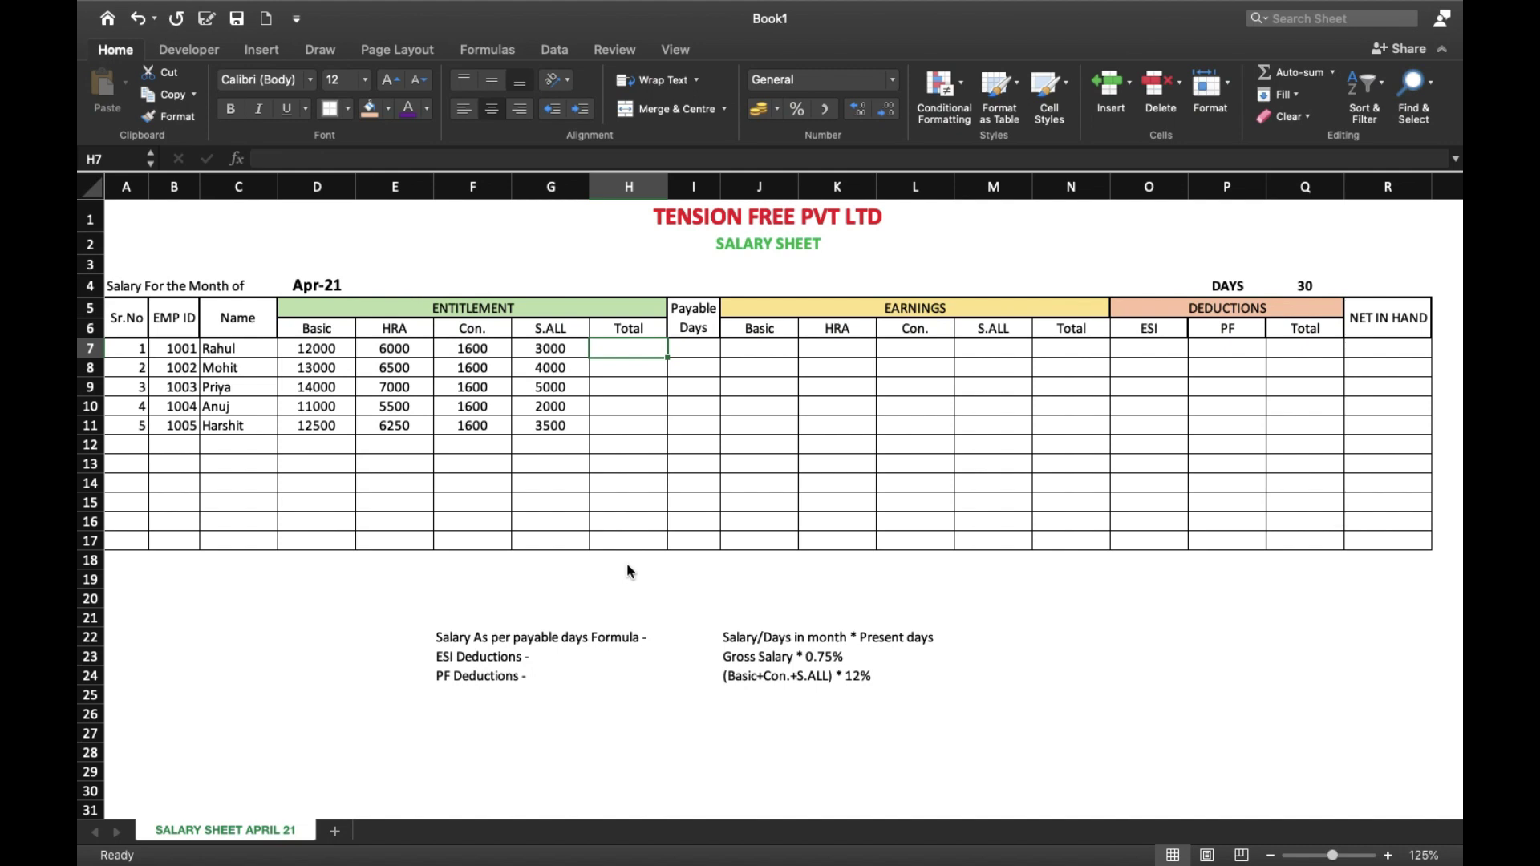
type("=sum(")
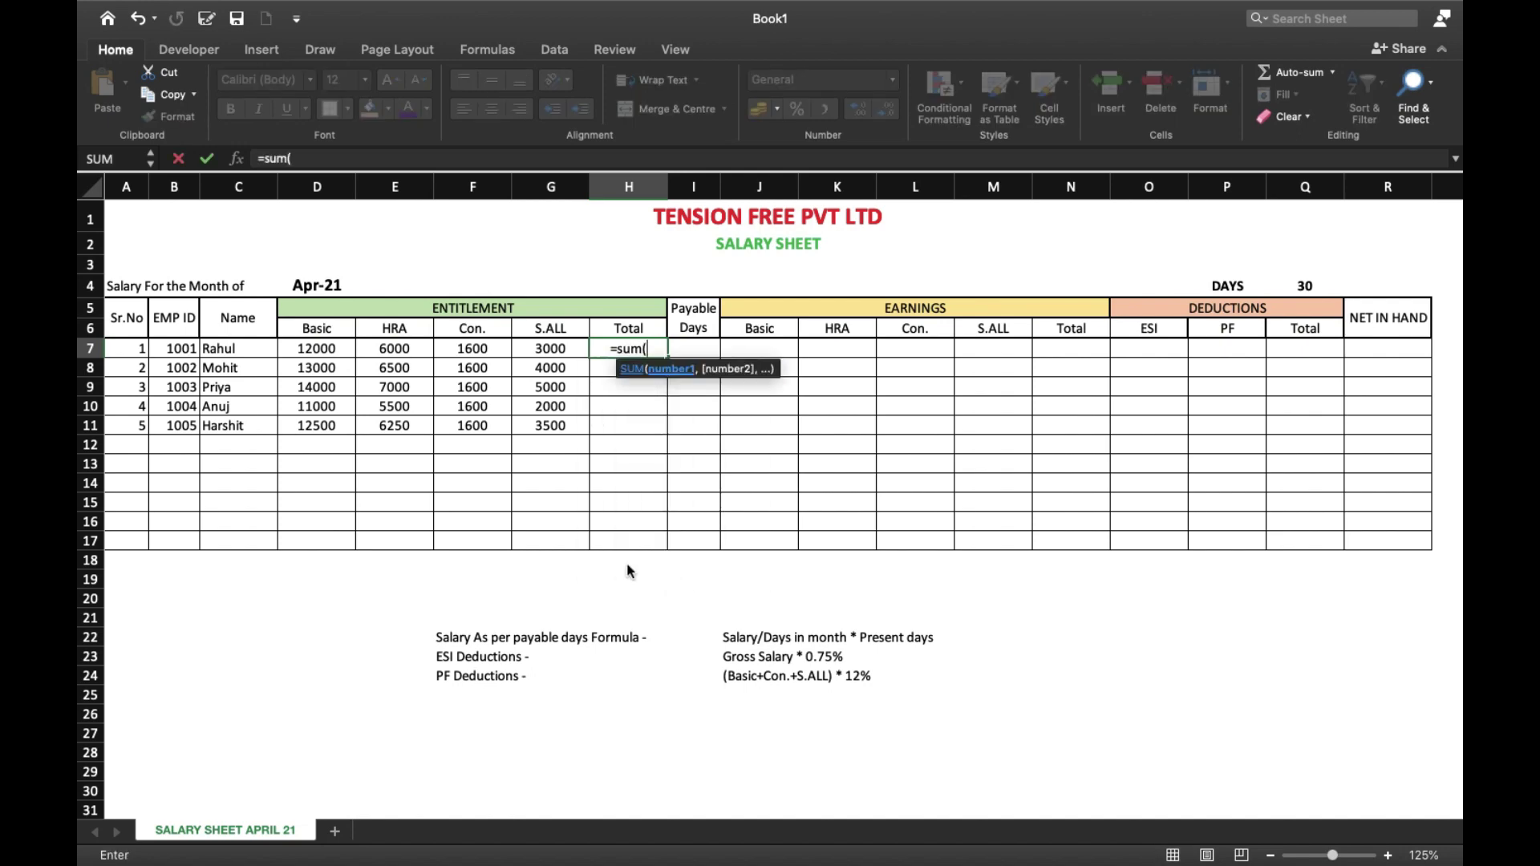
scroll(630, 572, "up", 4)
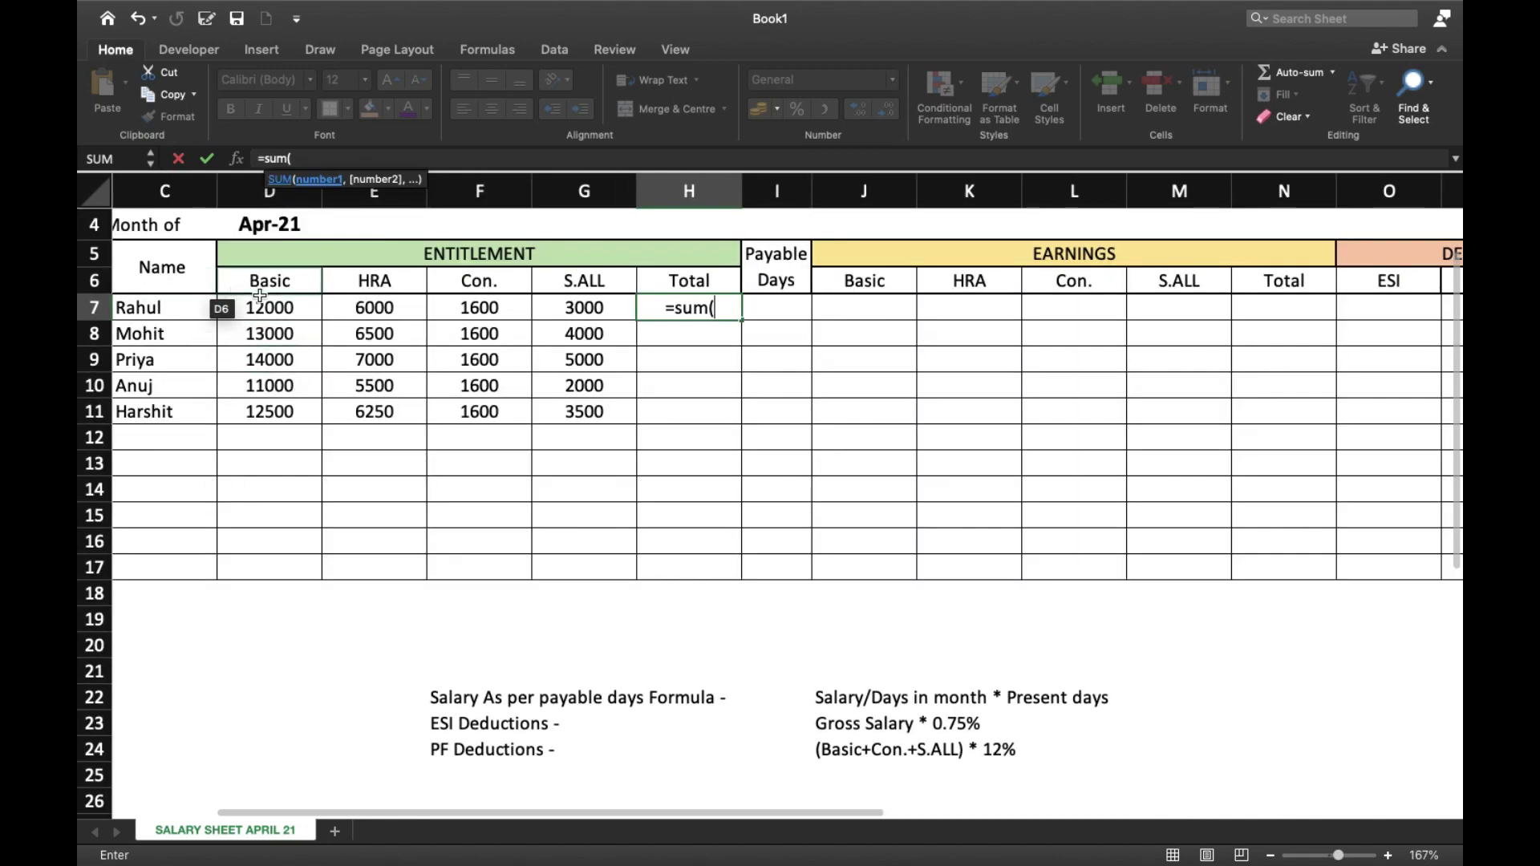
left_click_drag(266, 308, 567, 311)
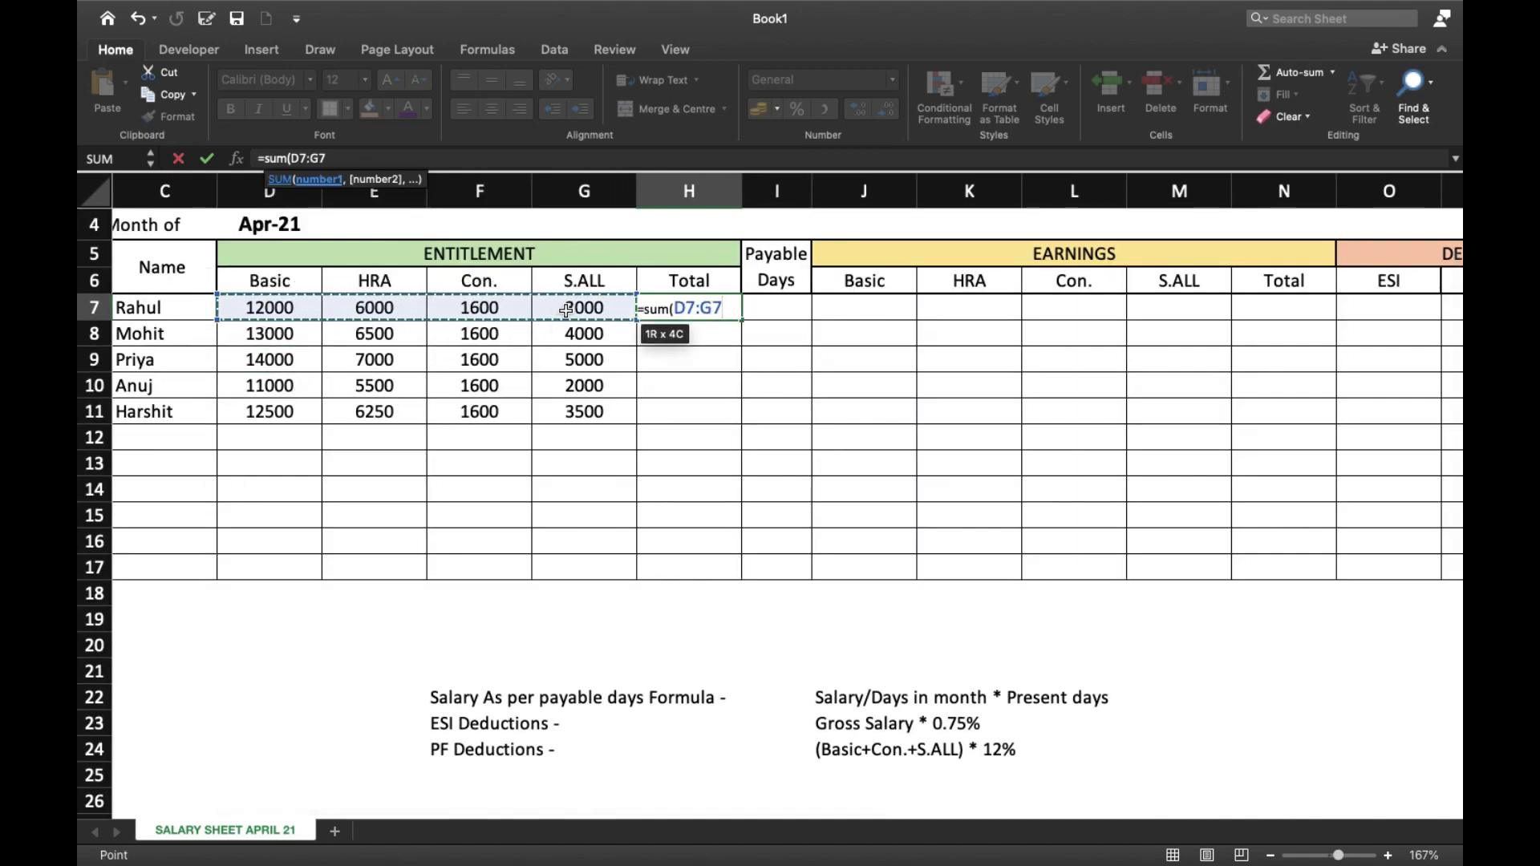
type(")")
key("Return")
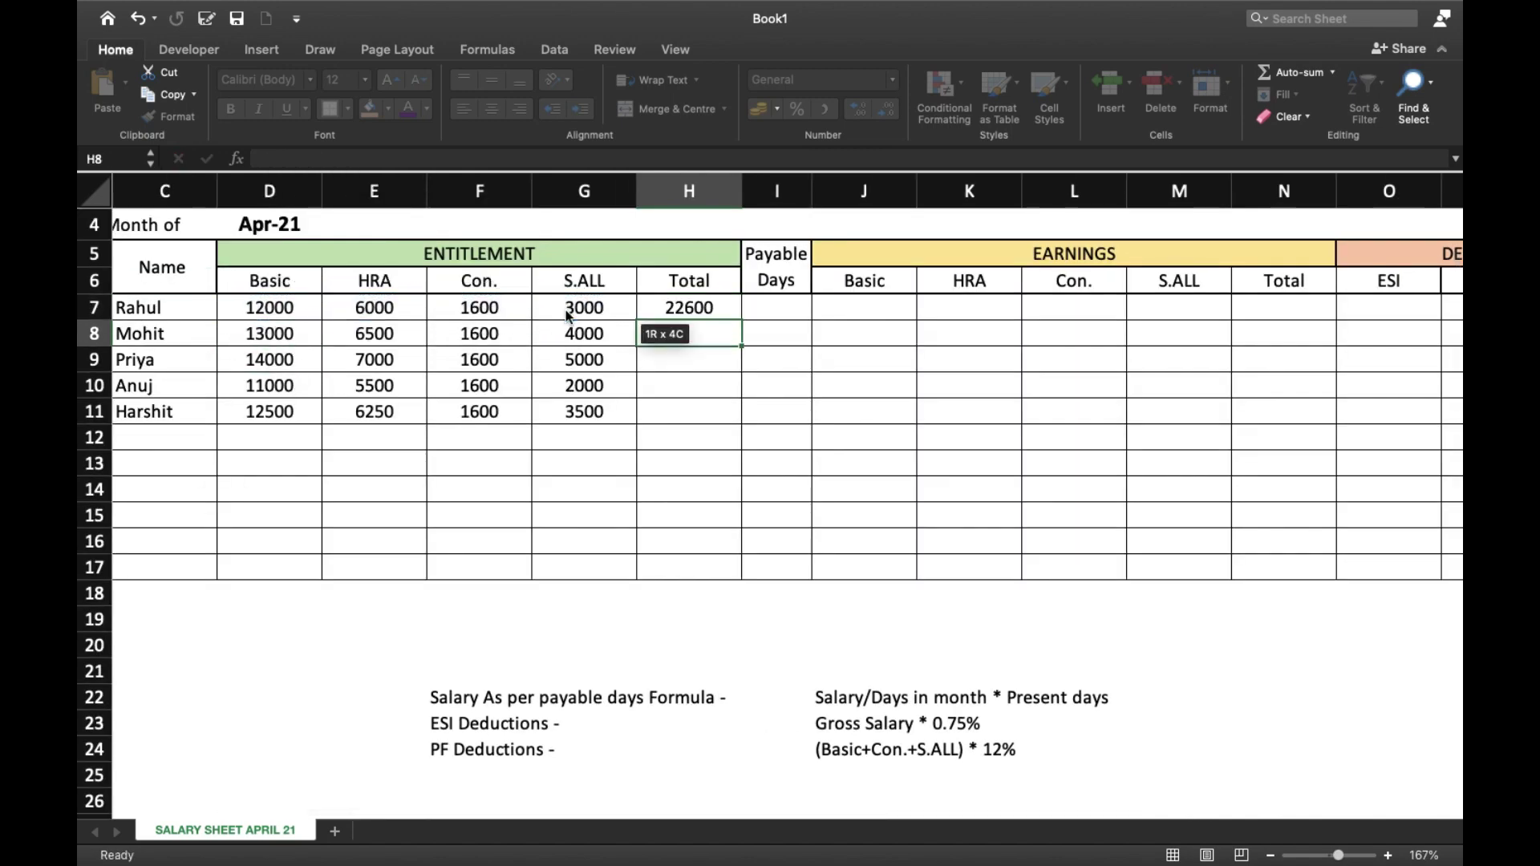
- Fill the entitlement Total formula from H7 down to H11 for the remaining employees
left_click(728, 305)
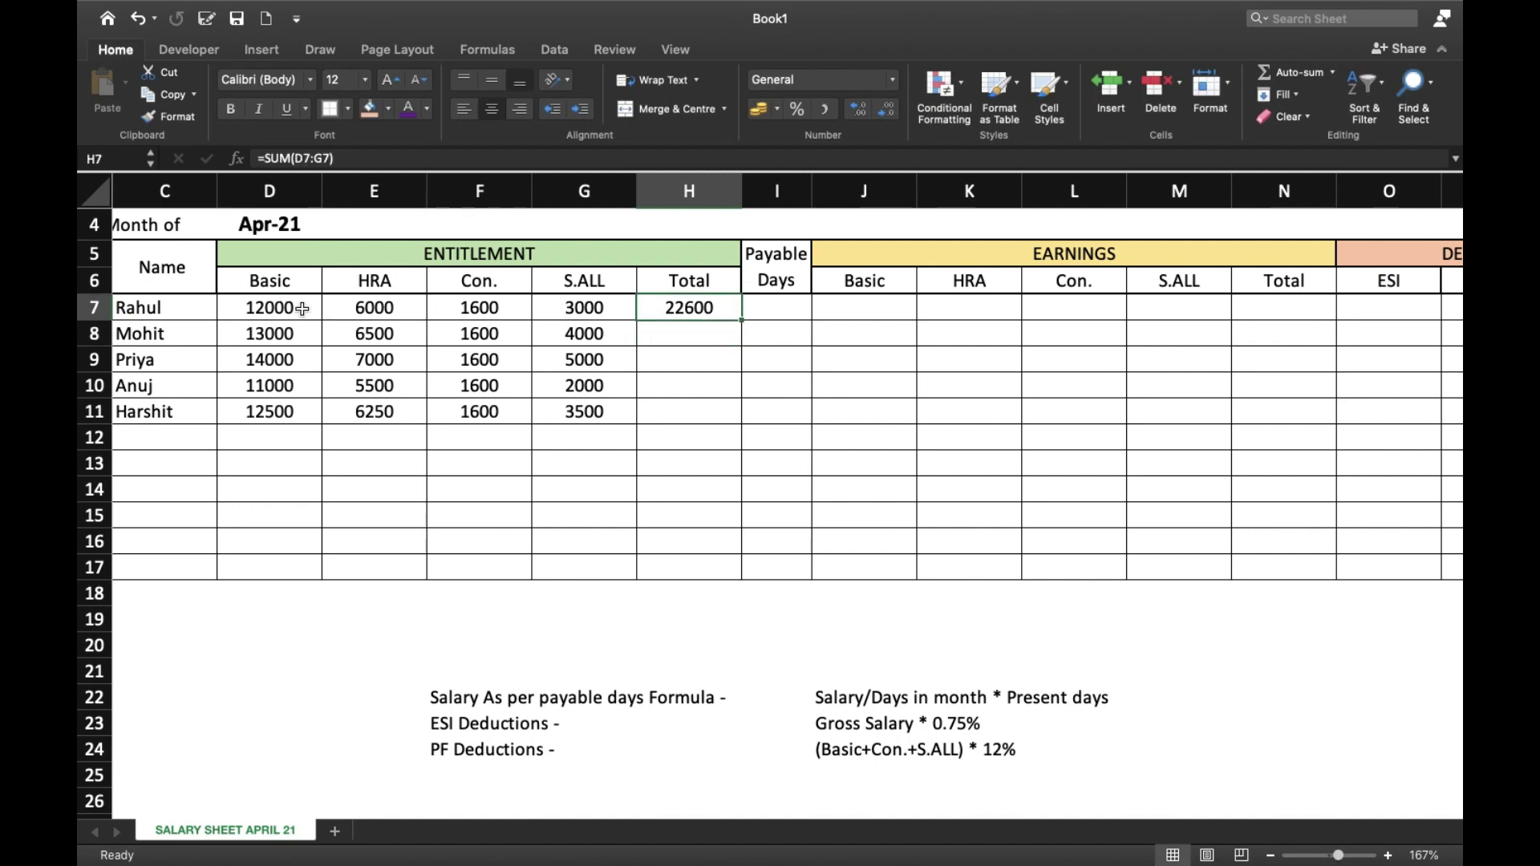
left_click_drag(743, 320, 741, 412)
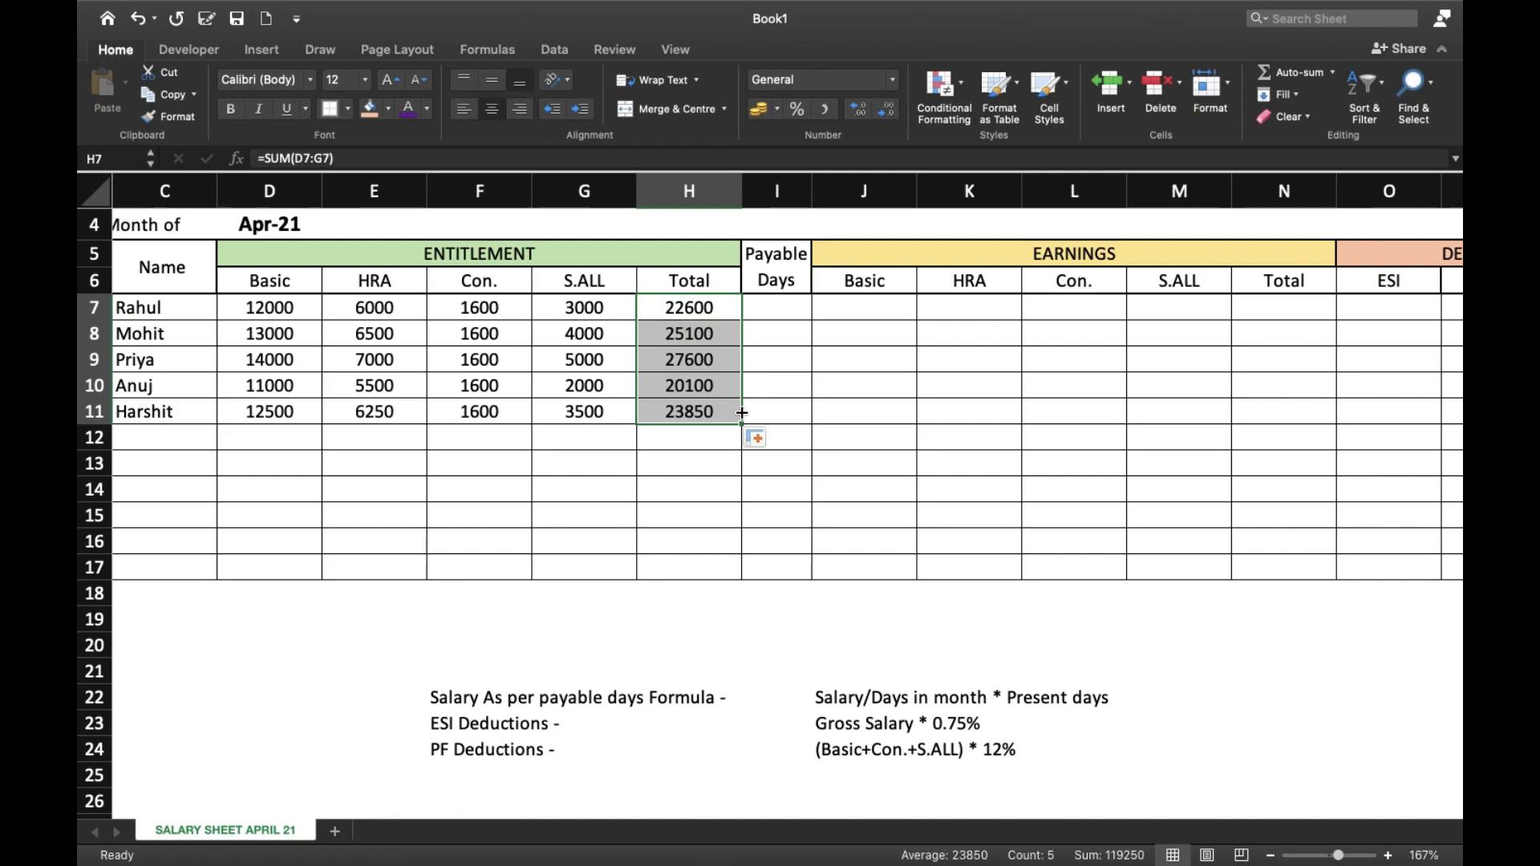
scroll(818, 384, "up", 2)
scroll(818, 384, "left", 1)
scroll(818, 384, "down", 5)
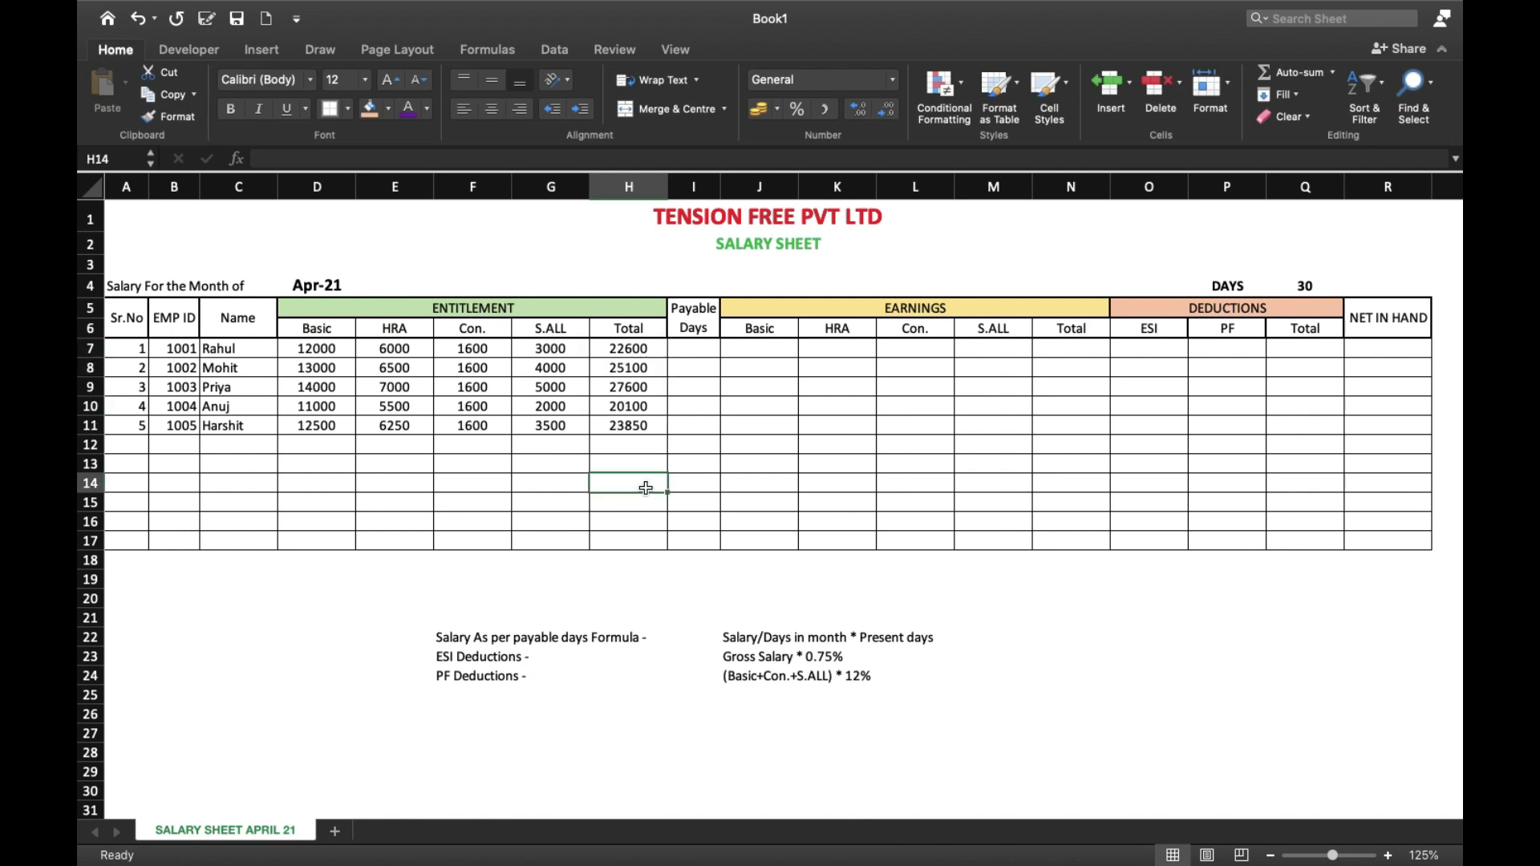
- Enter the Payable Days 20, 30, 15, 10 and 12.5 in cells I7 to I11
left_click(685, 347)
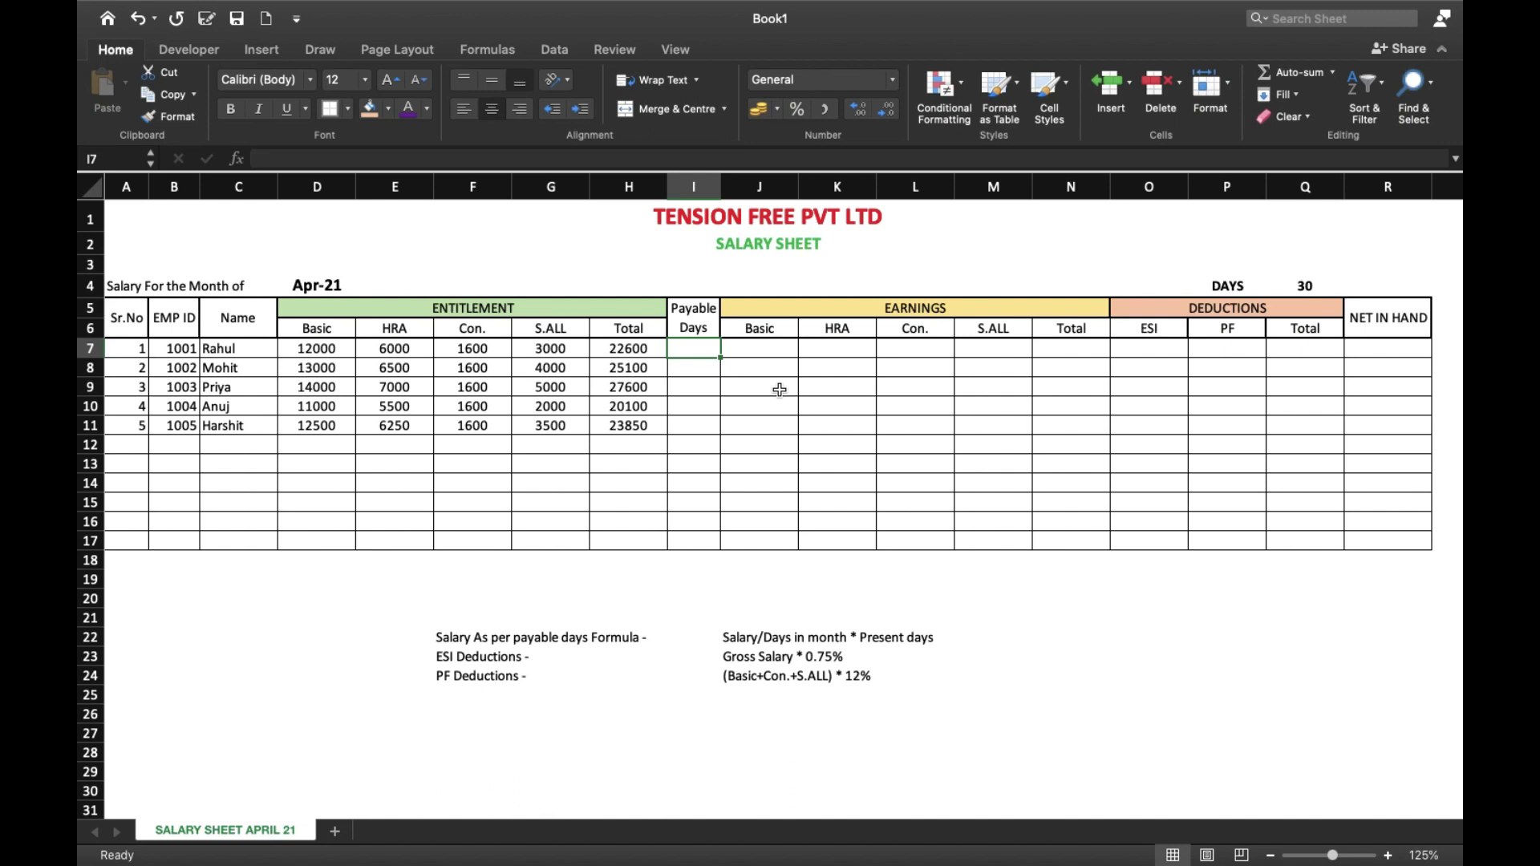
type("20")
key("Return")
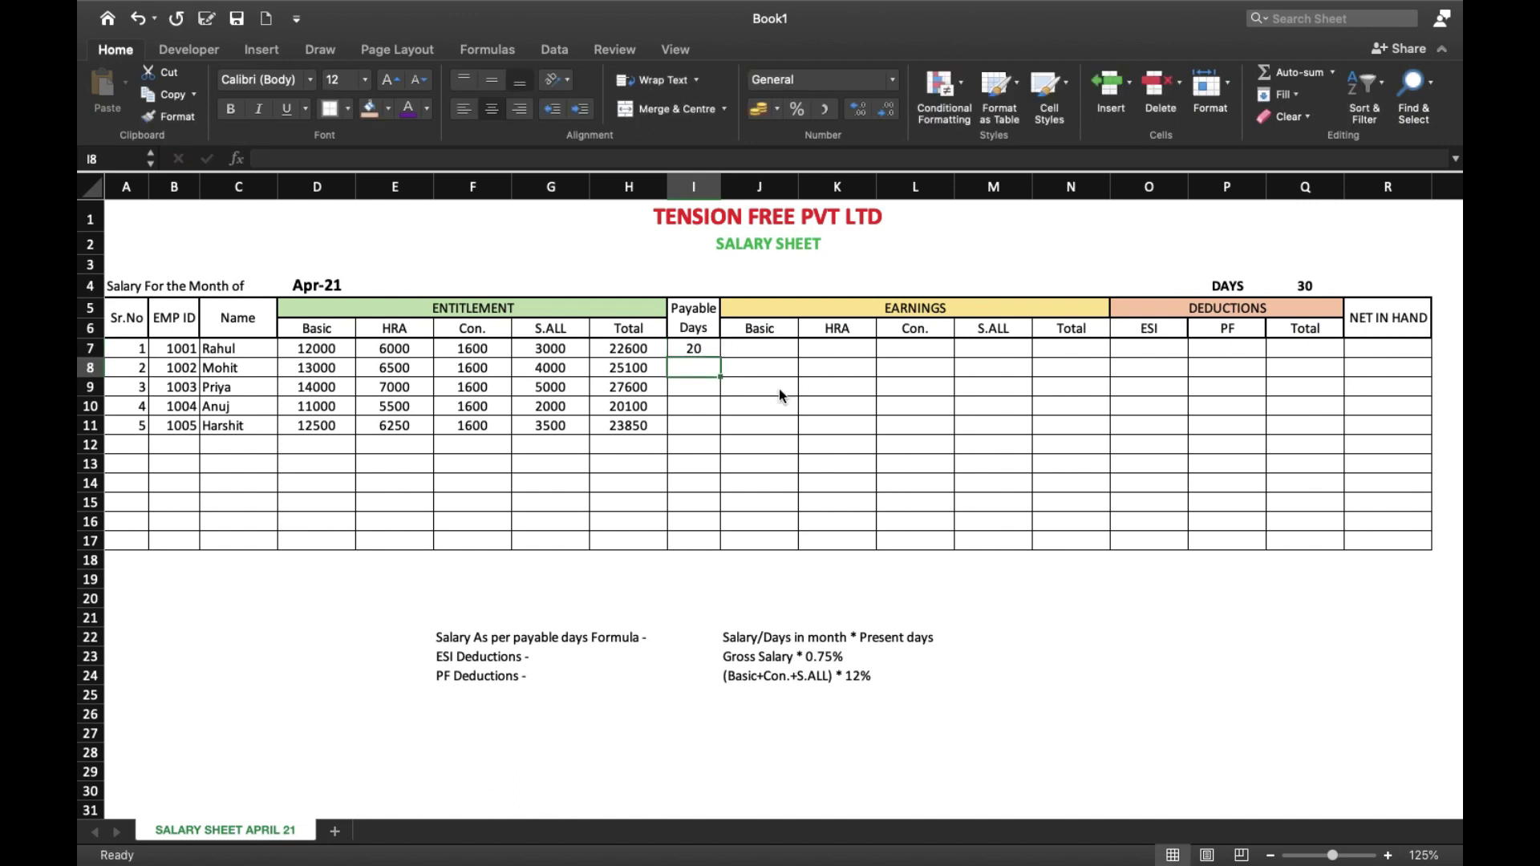
type("30")
key("Return")
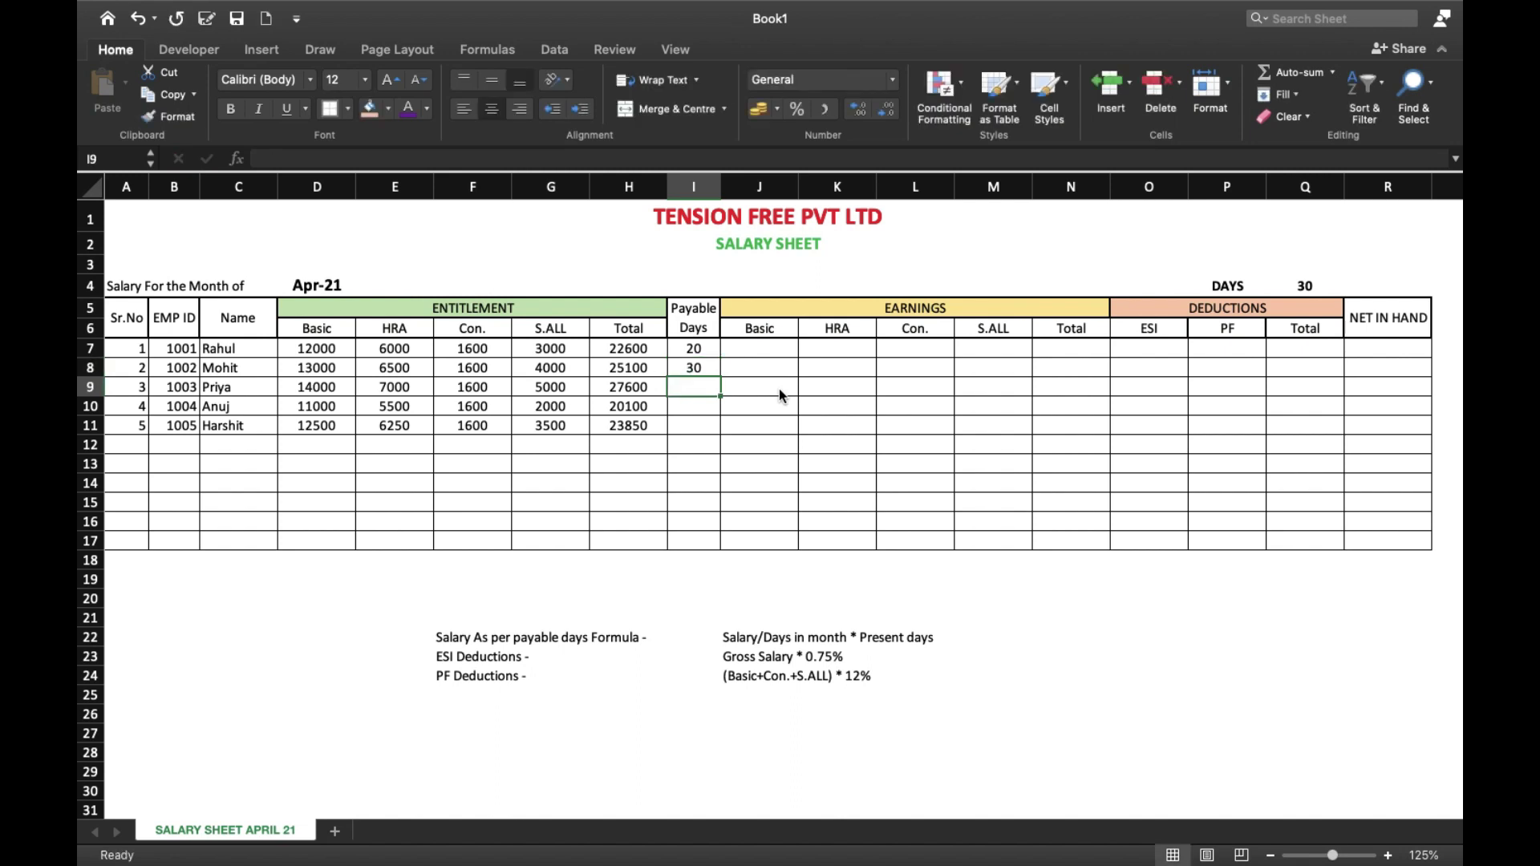
type("15")
key("Return")
type("10")
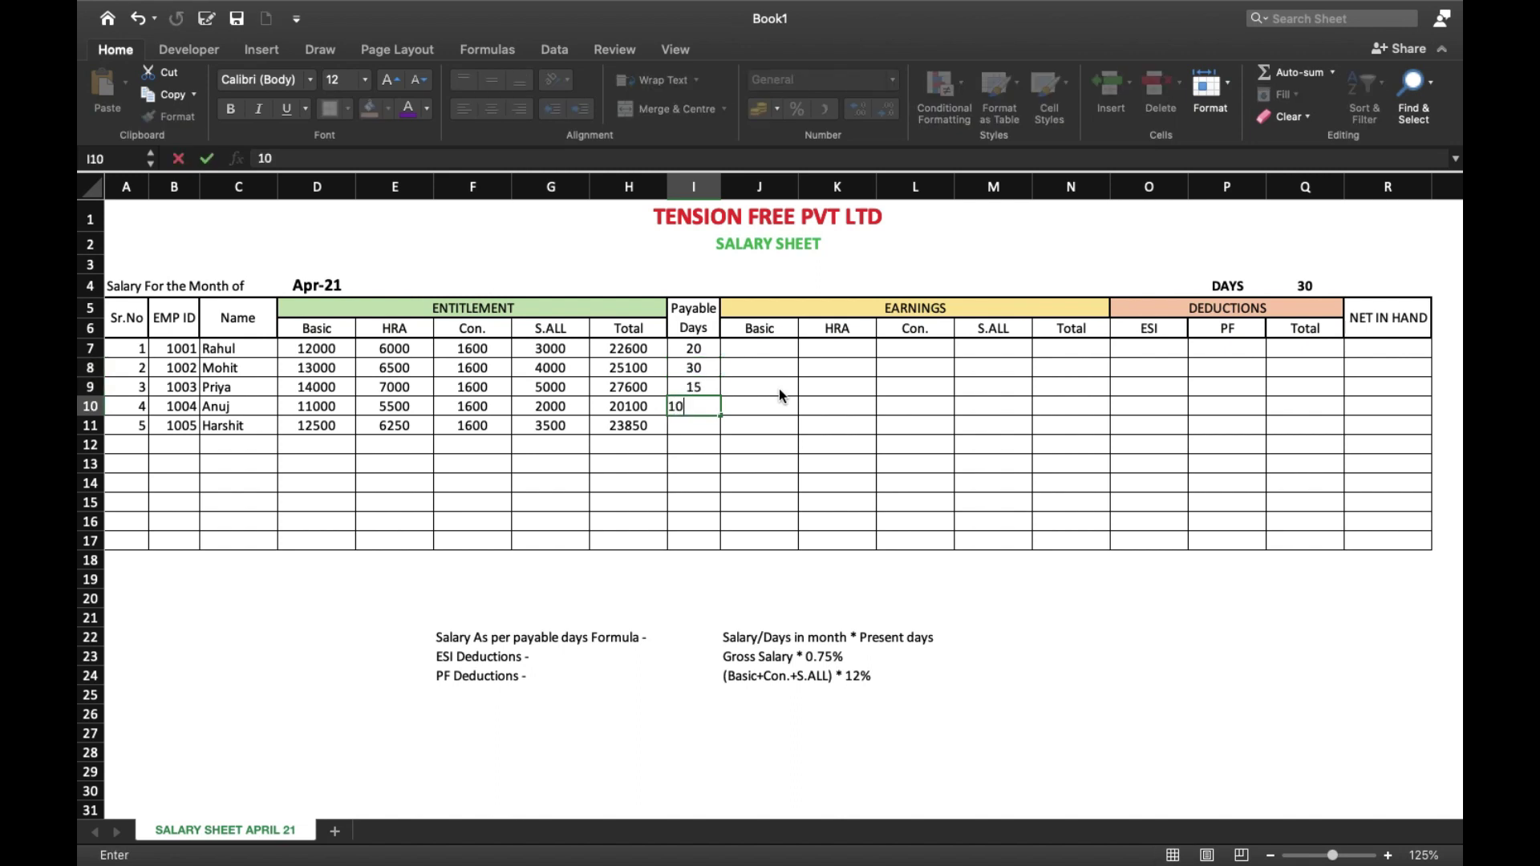
key("Return")
type("12")
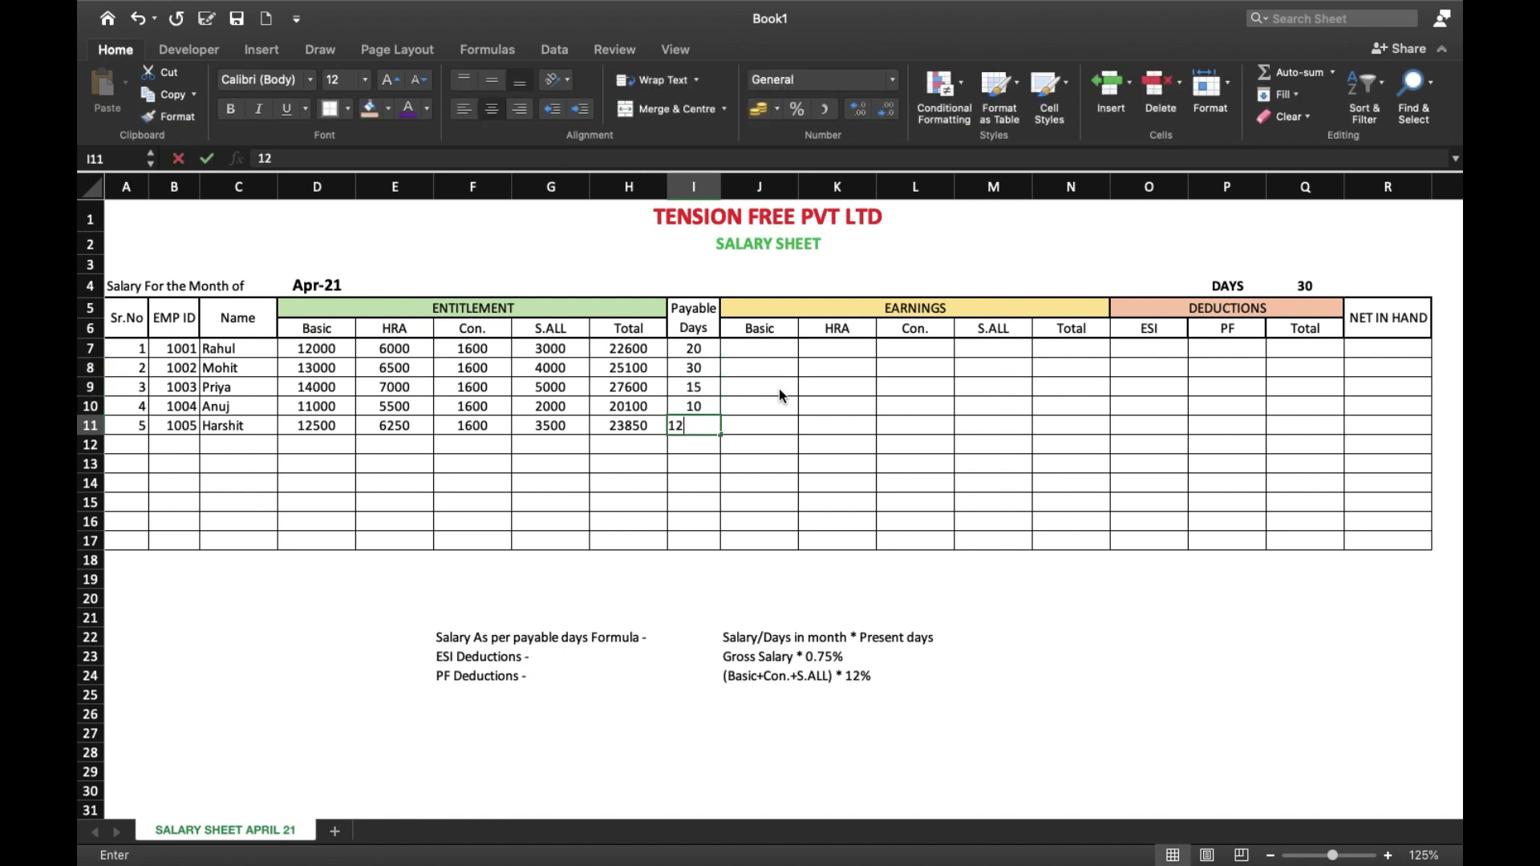
type(".5")
key("Tab")
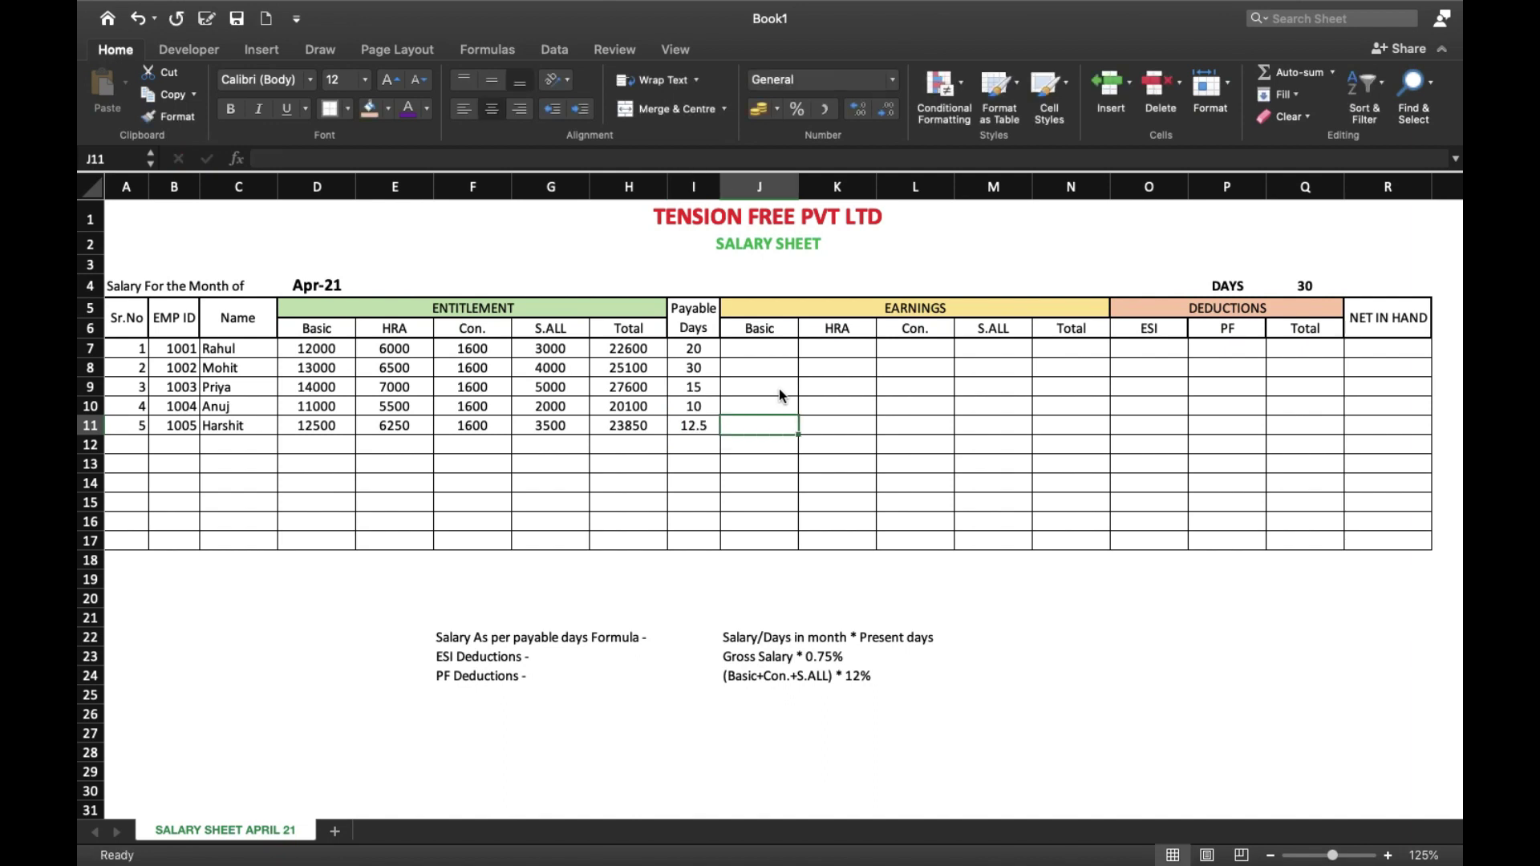
- Calculate the first employee's Basic earnings in J7 from salary, days in month and payable days with =D7/Q4*I7
key("Up")
key("Up")
key("Up")
key("Up")
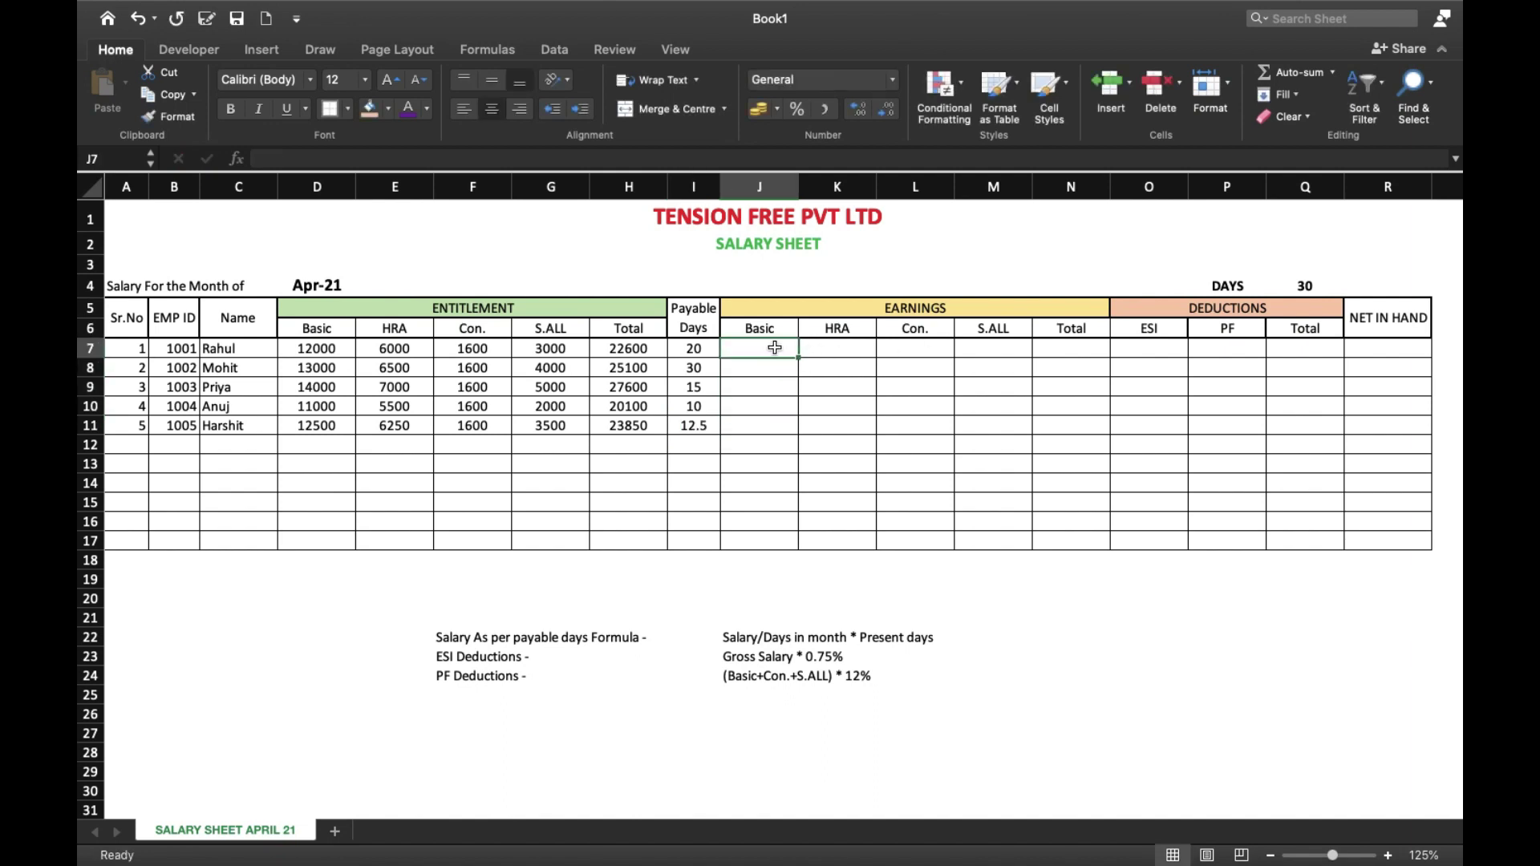
left_click_drag(704, 348, 698, 426)
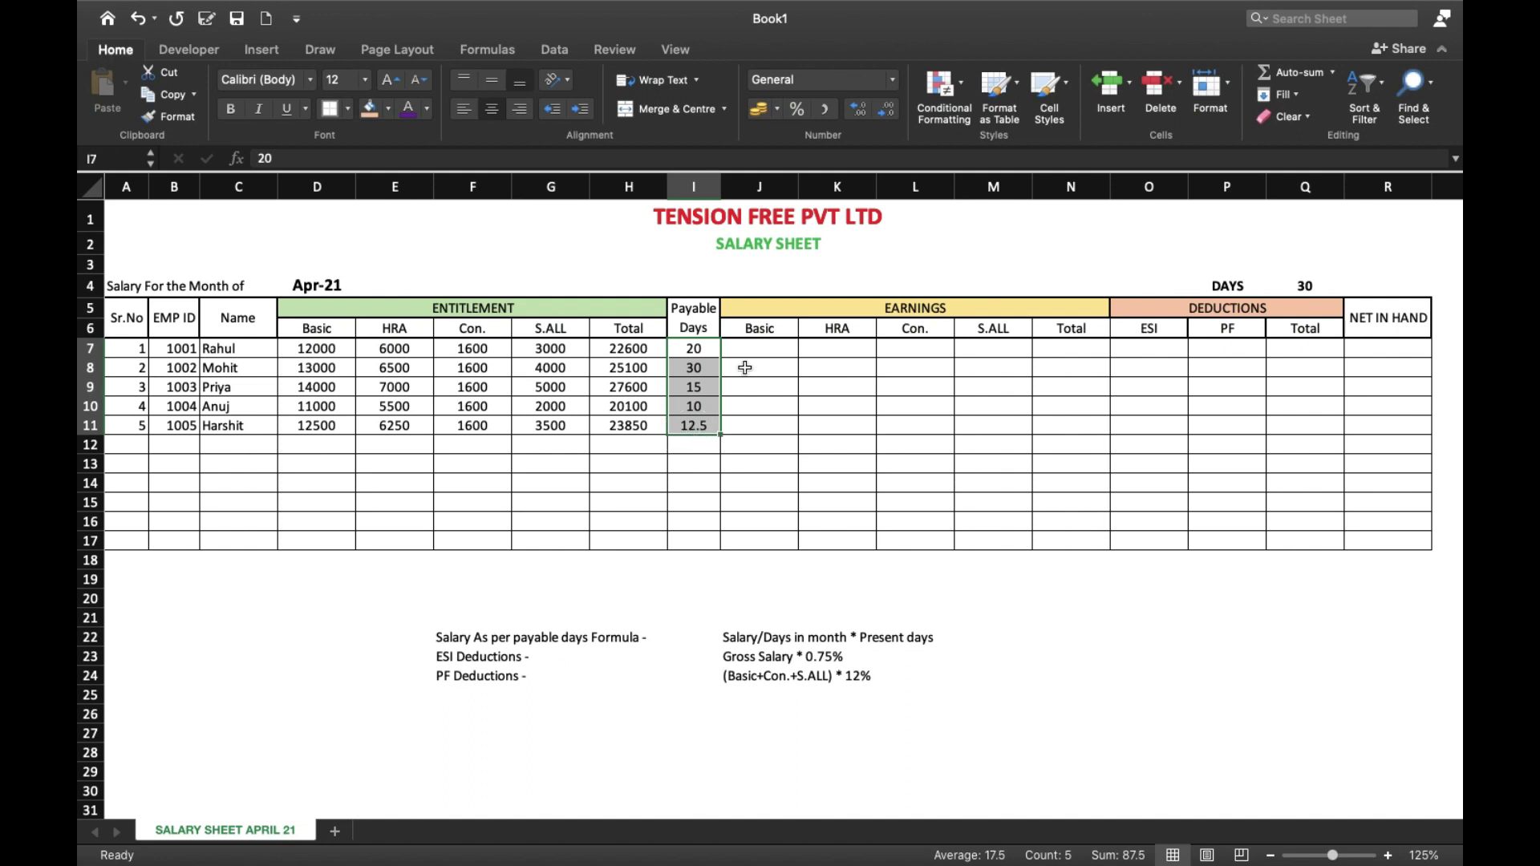
left_click(783, 346)
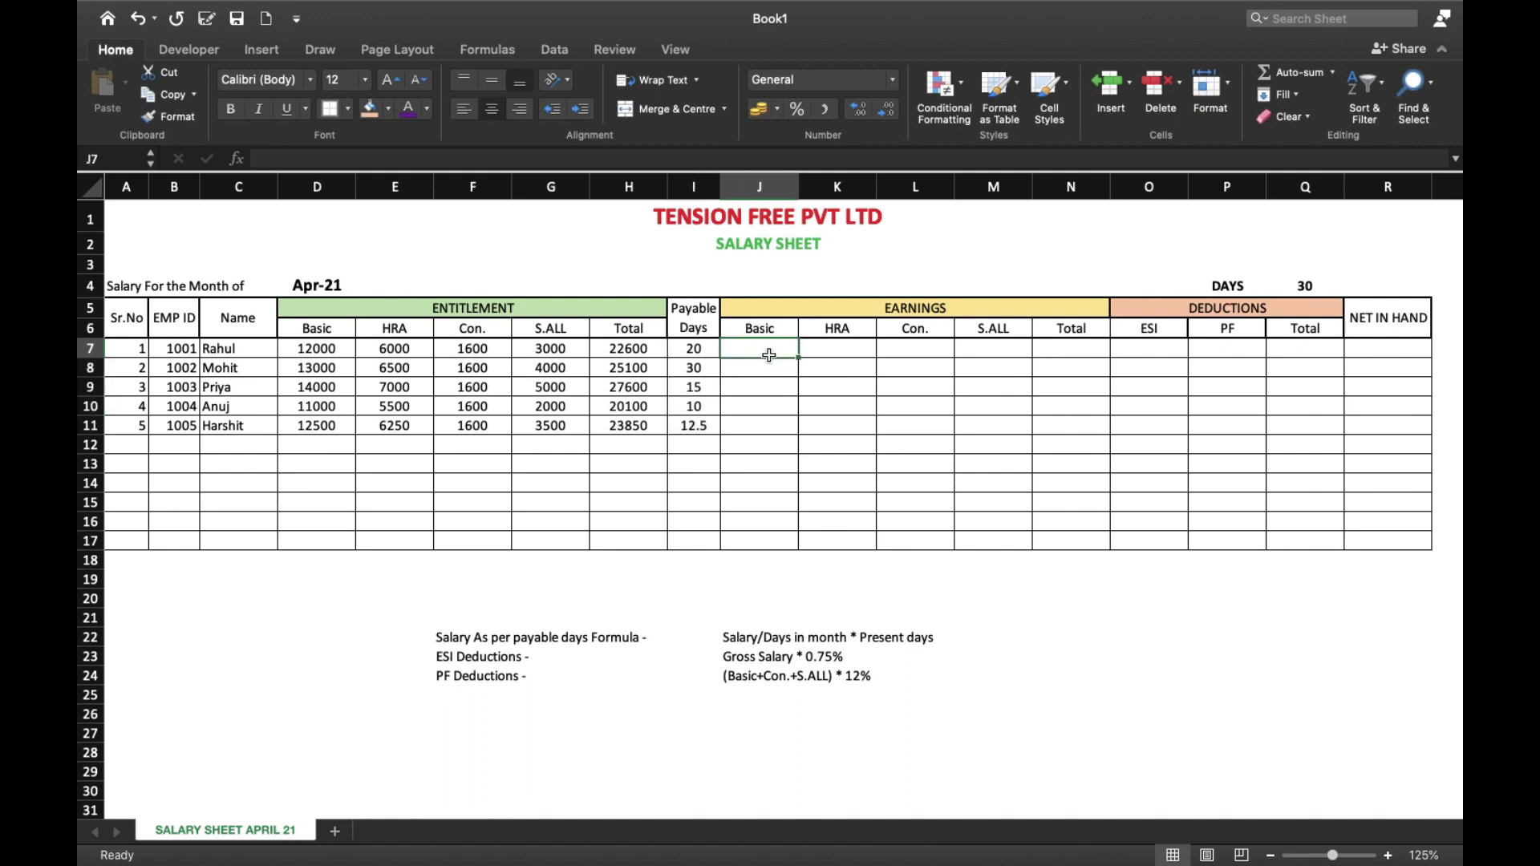
left_click(767, 346)
scroll(769, 350, "up", 5)
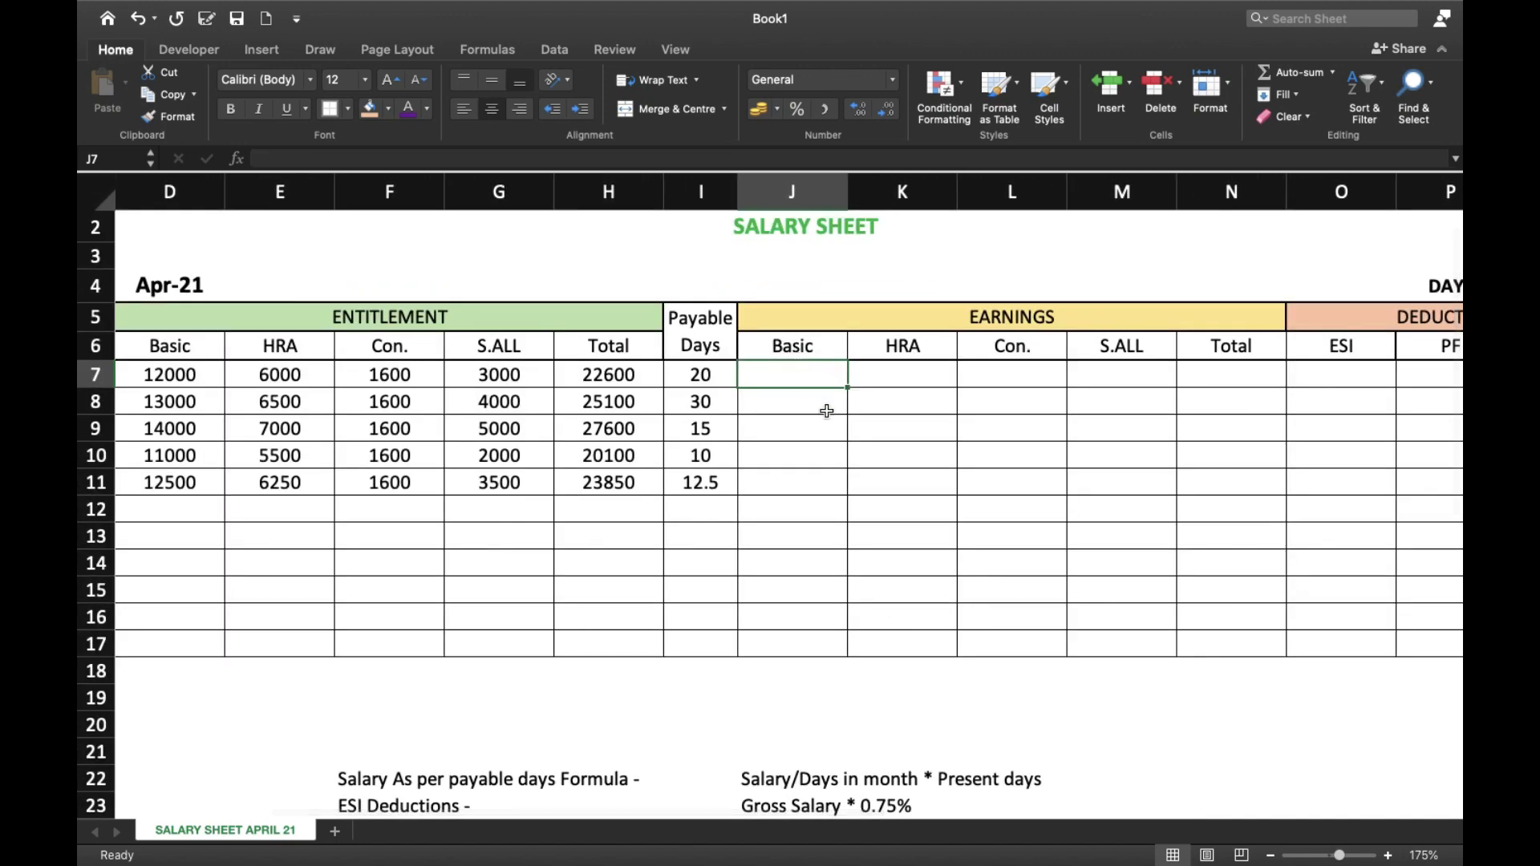
type("=")
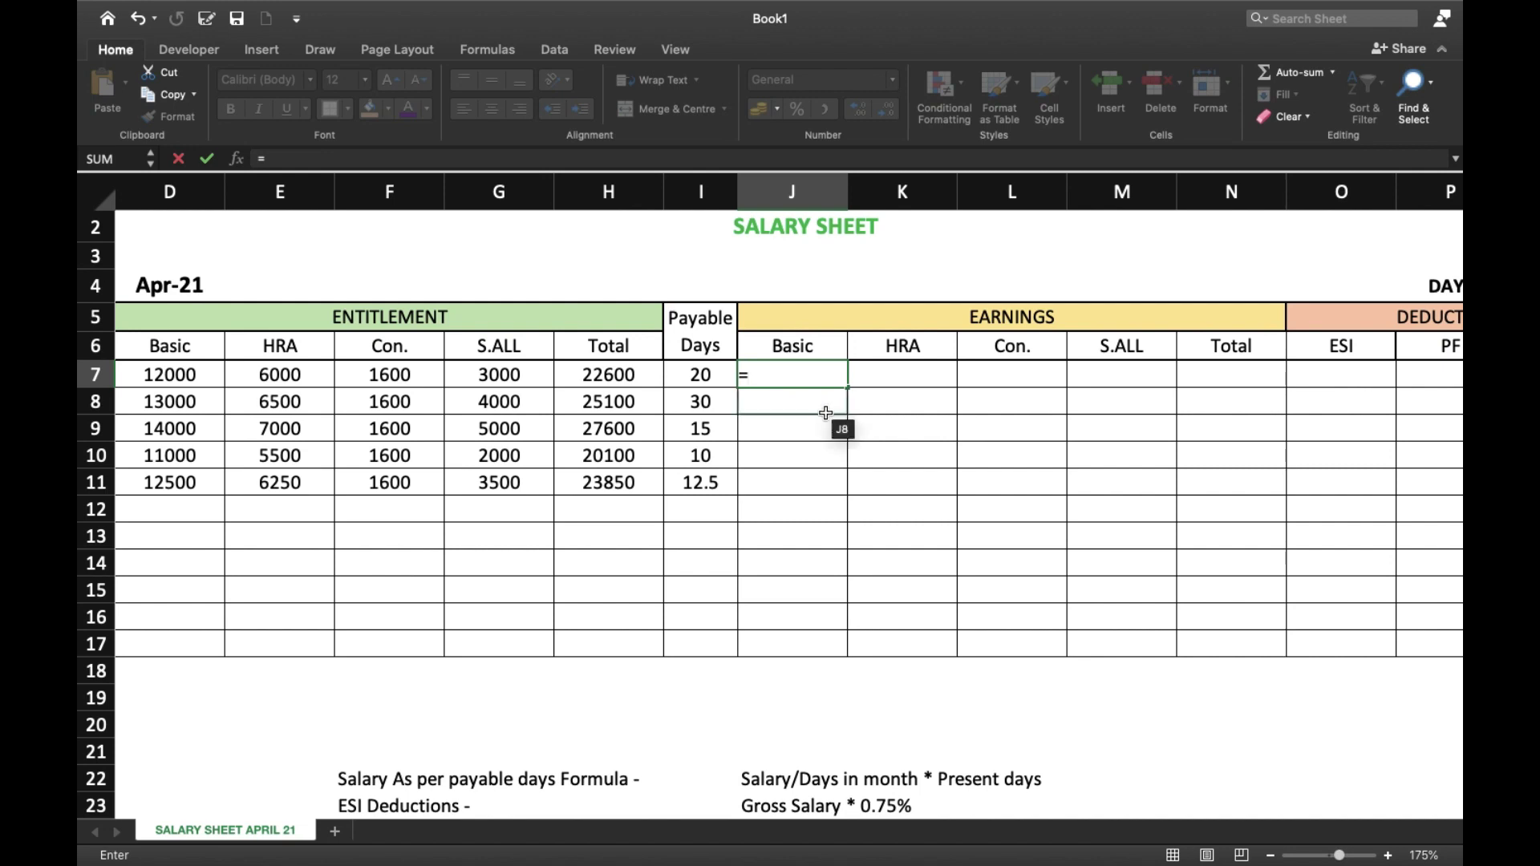
left_click(189, 381)
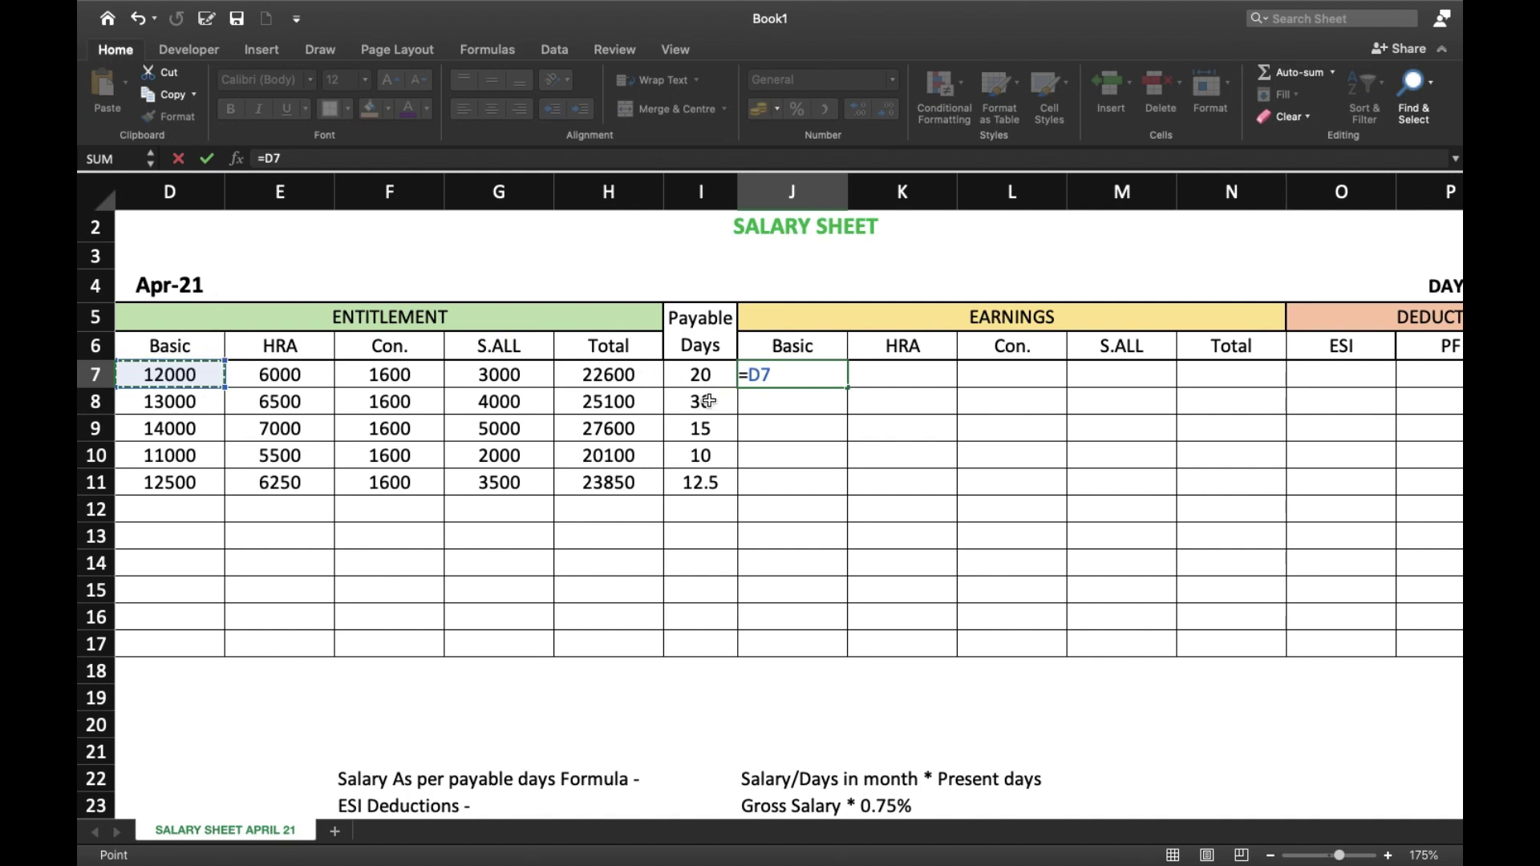
type("/")
scroll(932, 421, "right", 1)
scroll(932, 421, "up", 1)
scroll(932, 421, "down", 2)
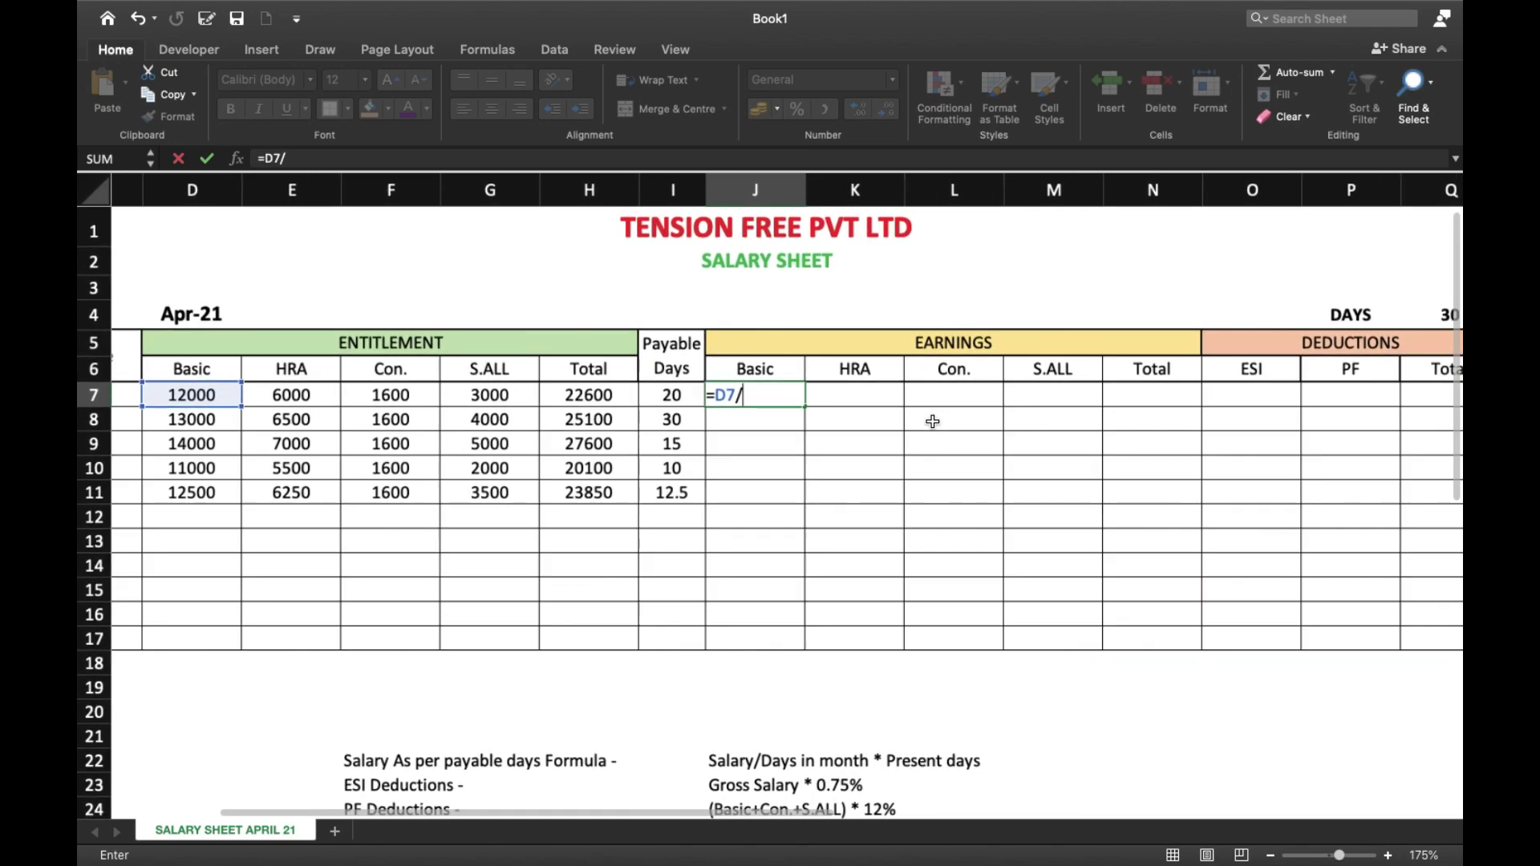
scroll(1412, 309, "down", 1)
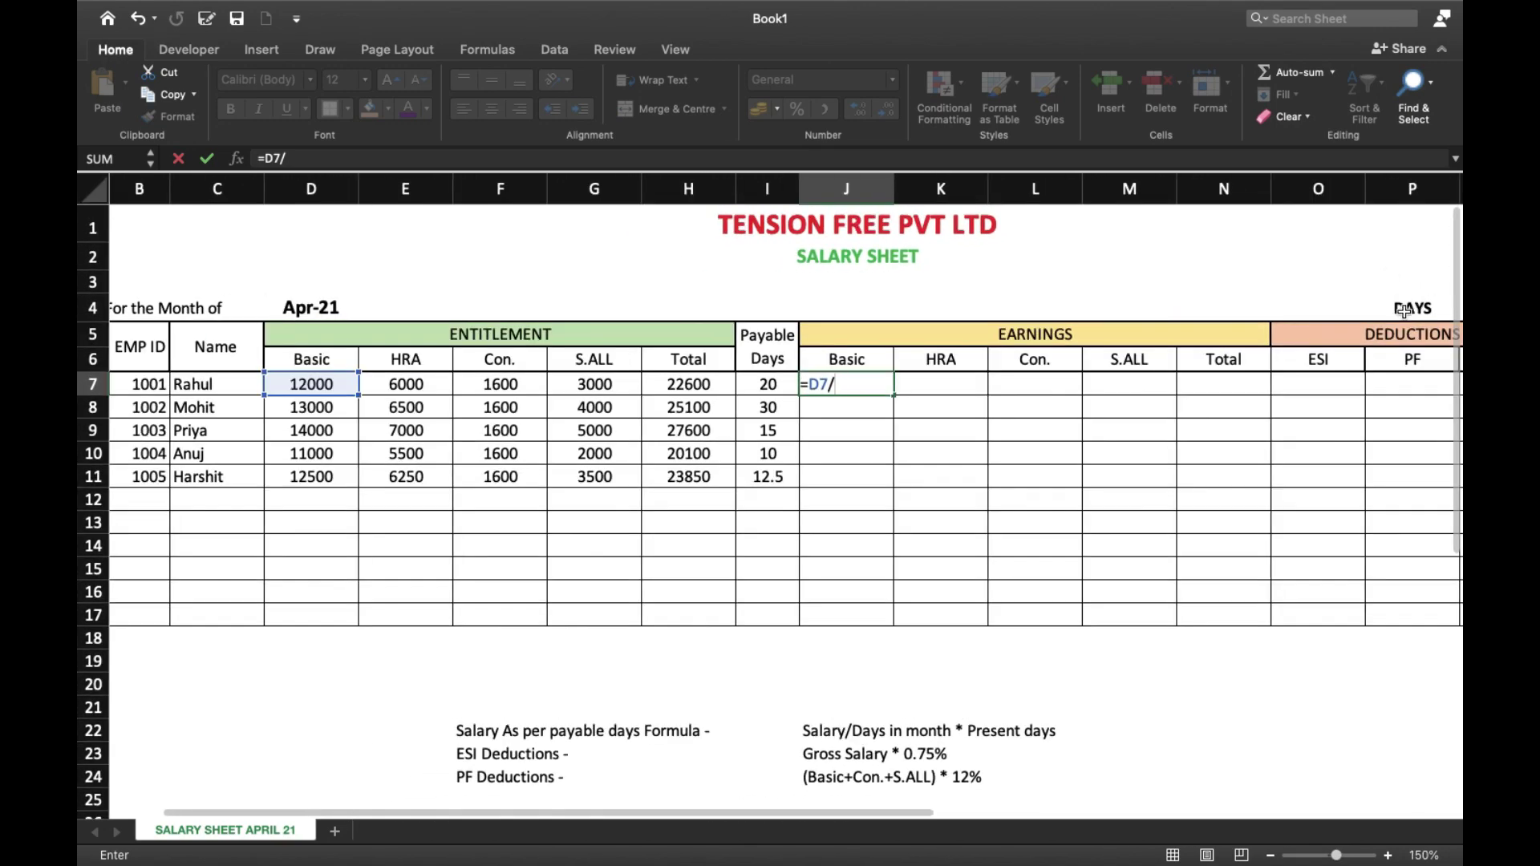
scroll(1404, 312, "down", 1)
scroll(1302, 280, "down", 1)
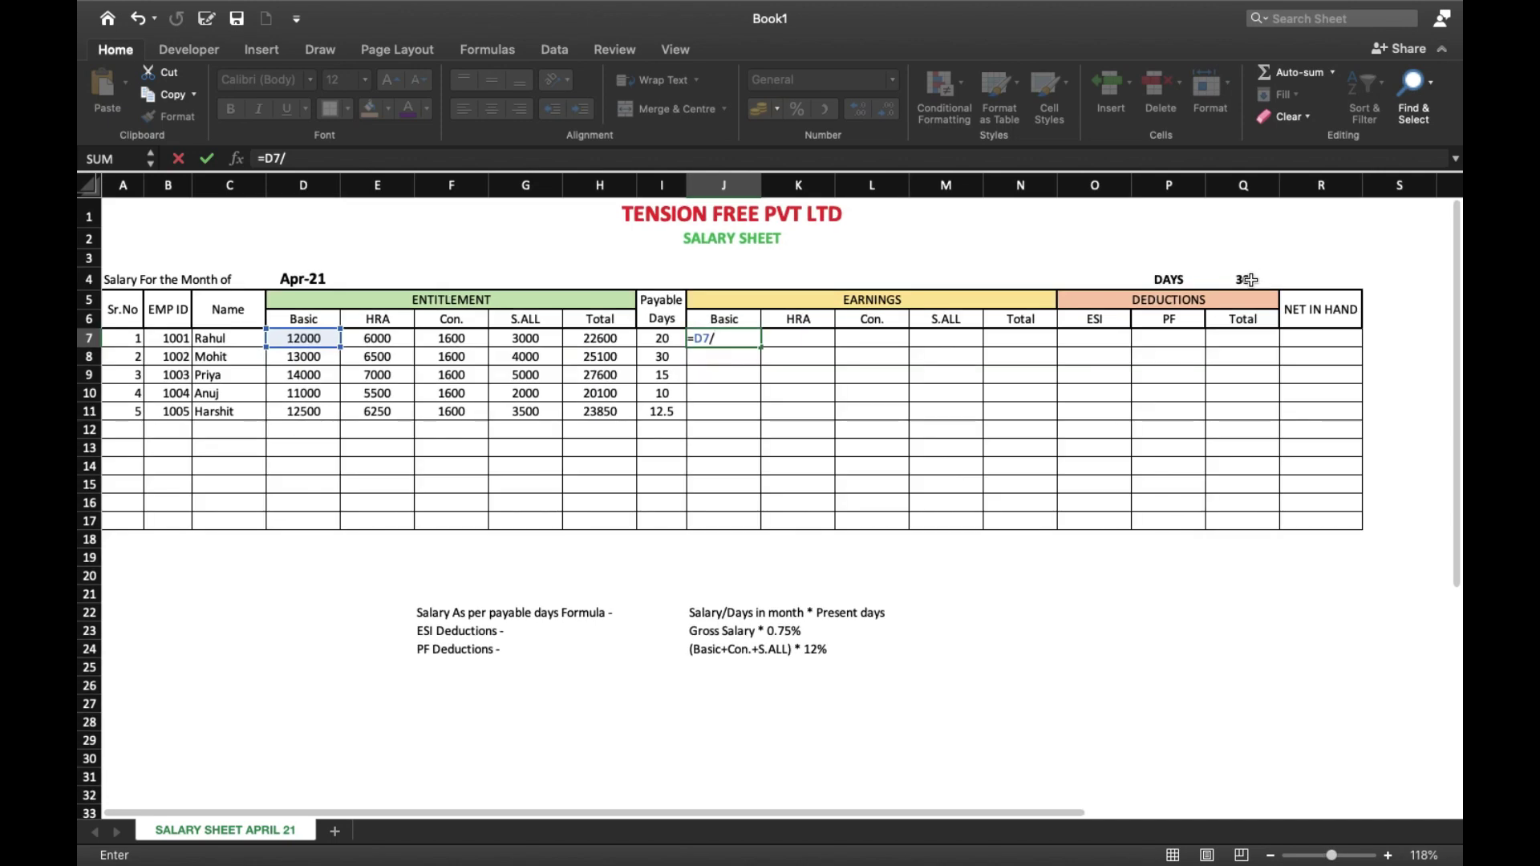
left_click(1250, 279)
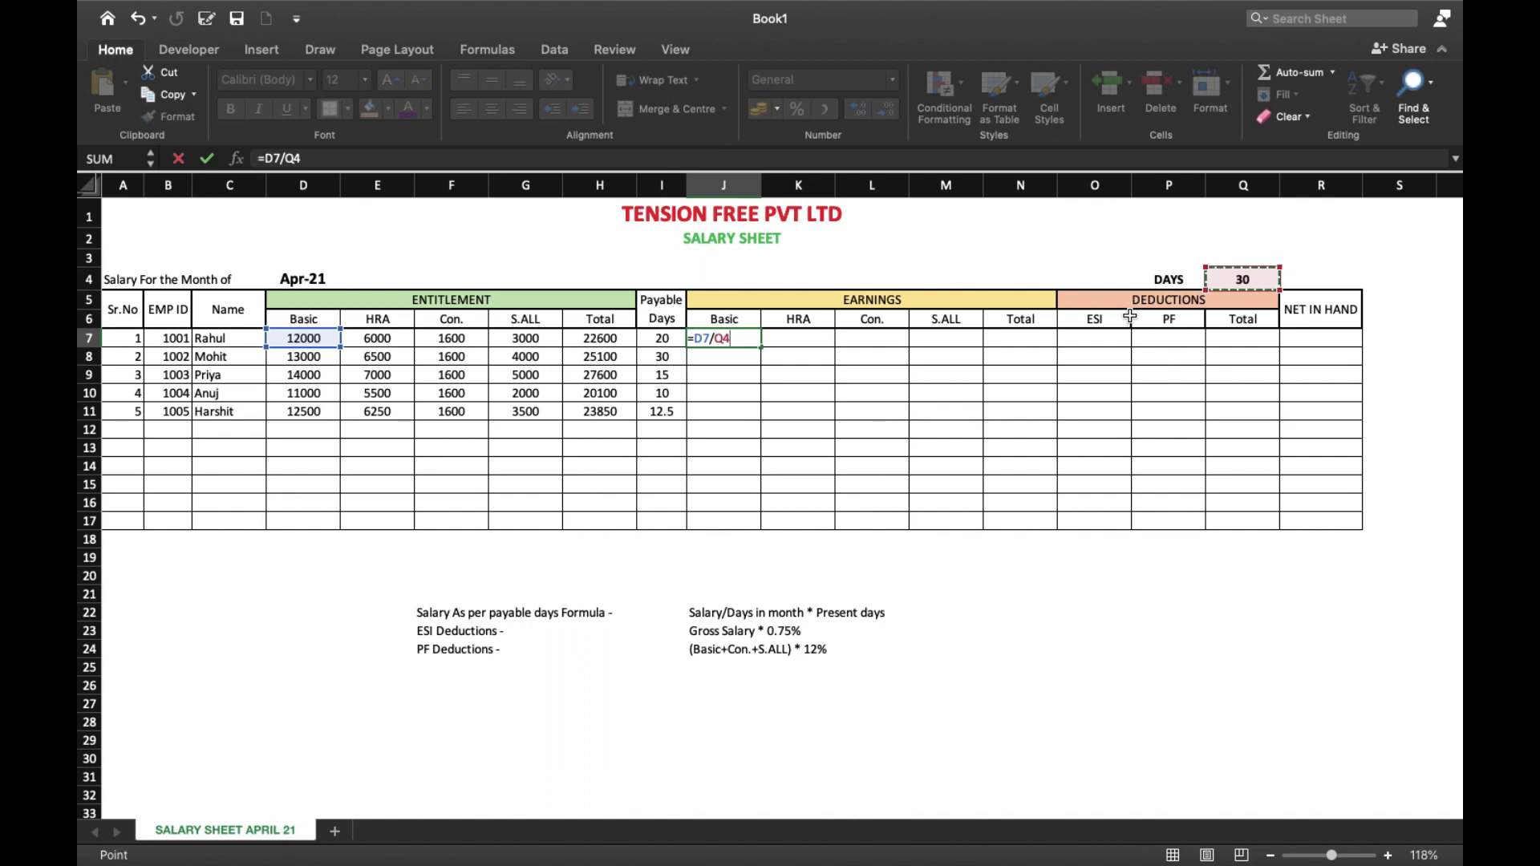
type("*")
left_click(651, 338)
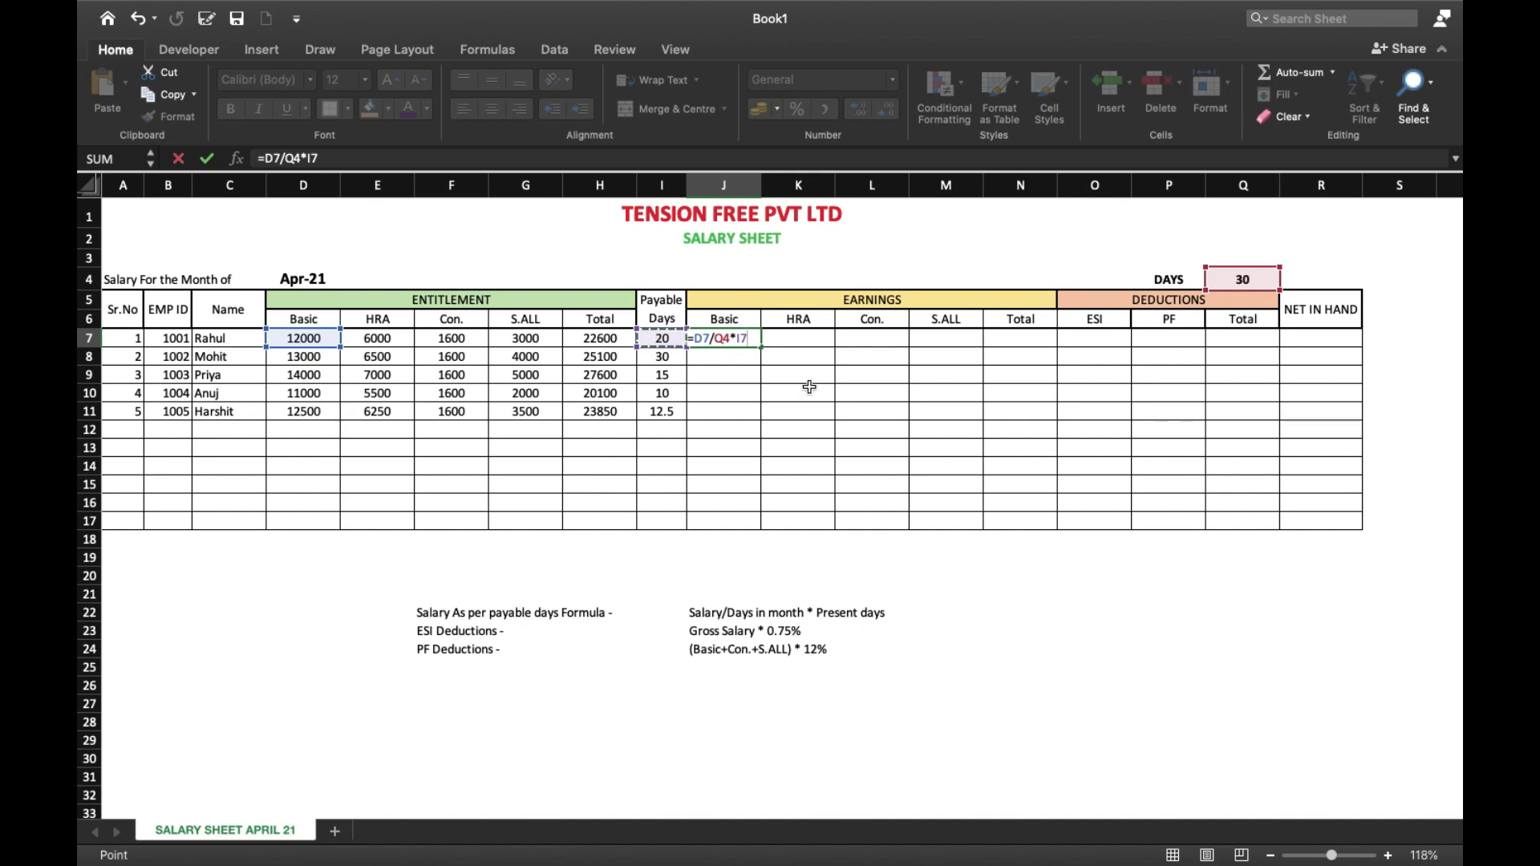
key("Return")
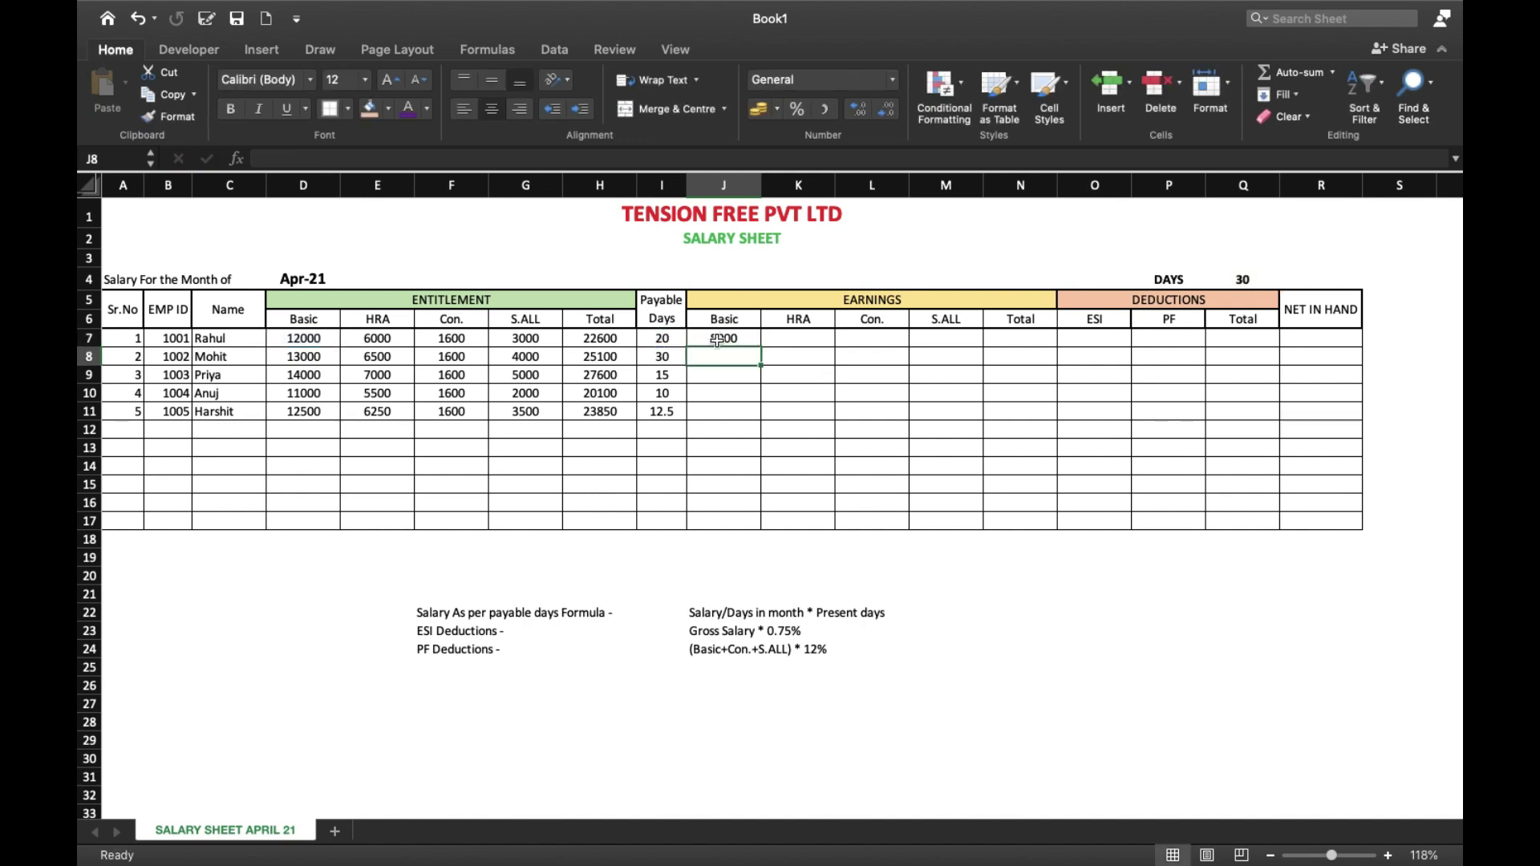
- Test the Basic earnings formula in J7 by setting the payable days in I7 to 30 and back to 20
left_click(720, 338)
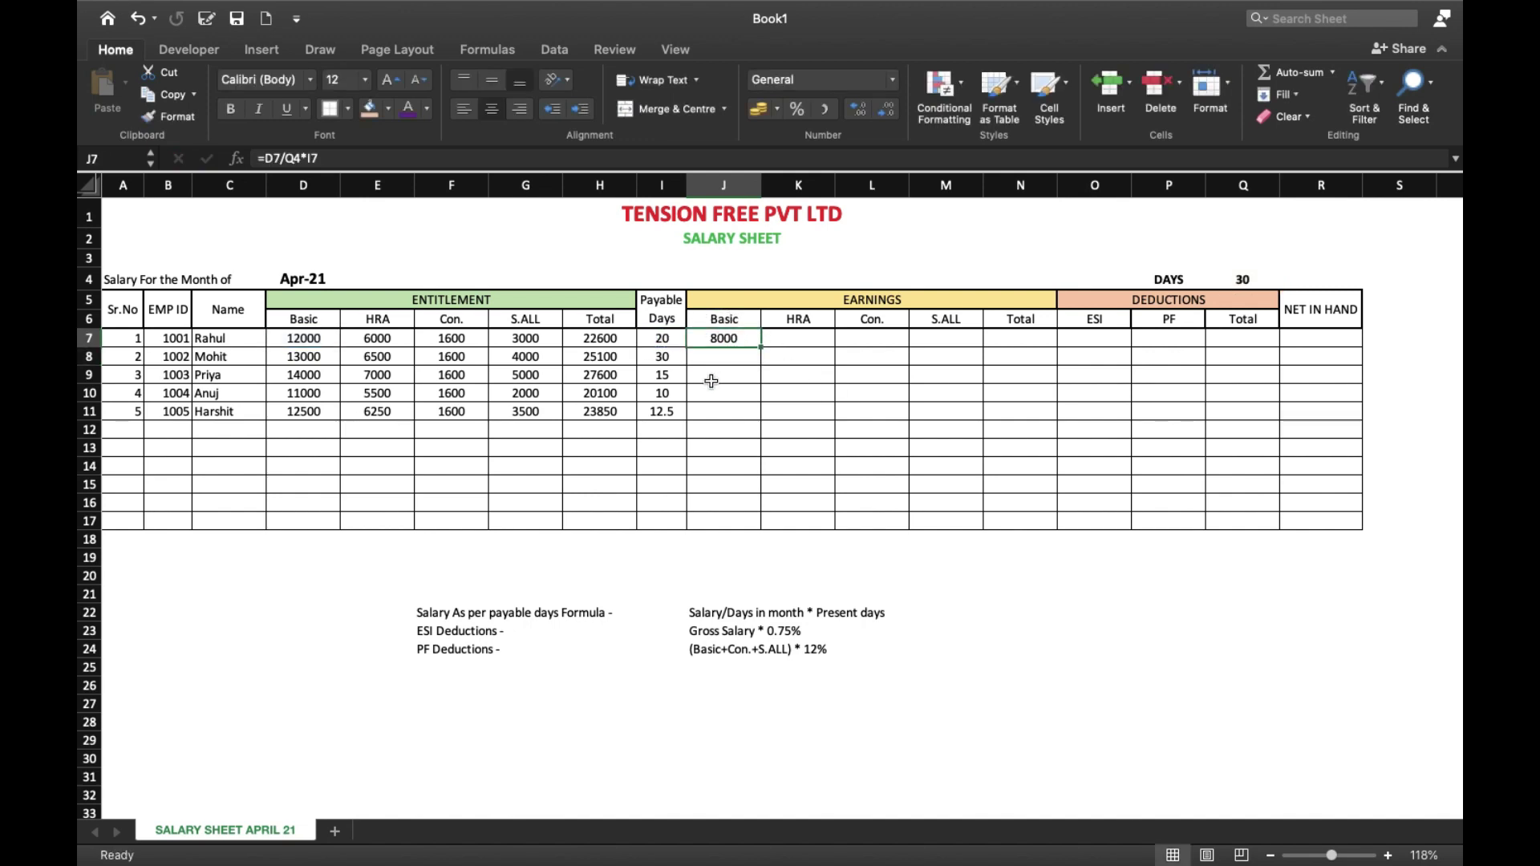
left_click(669, 340)
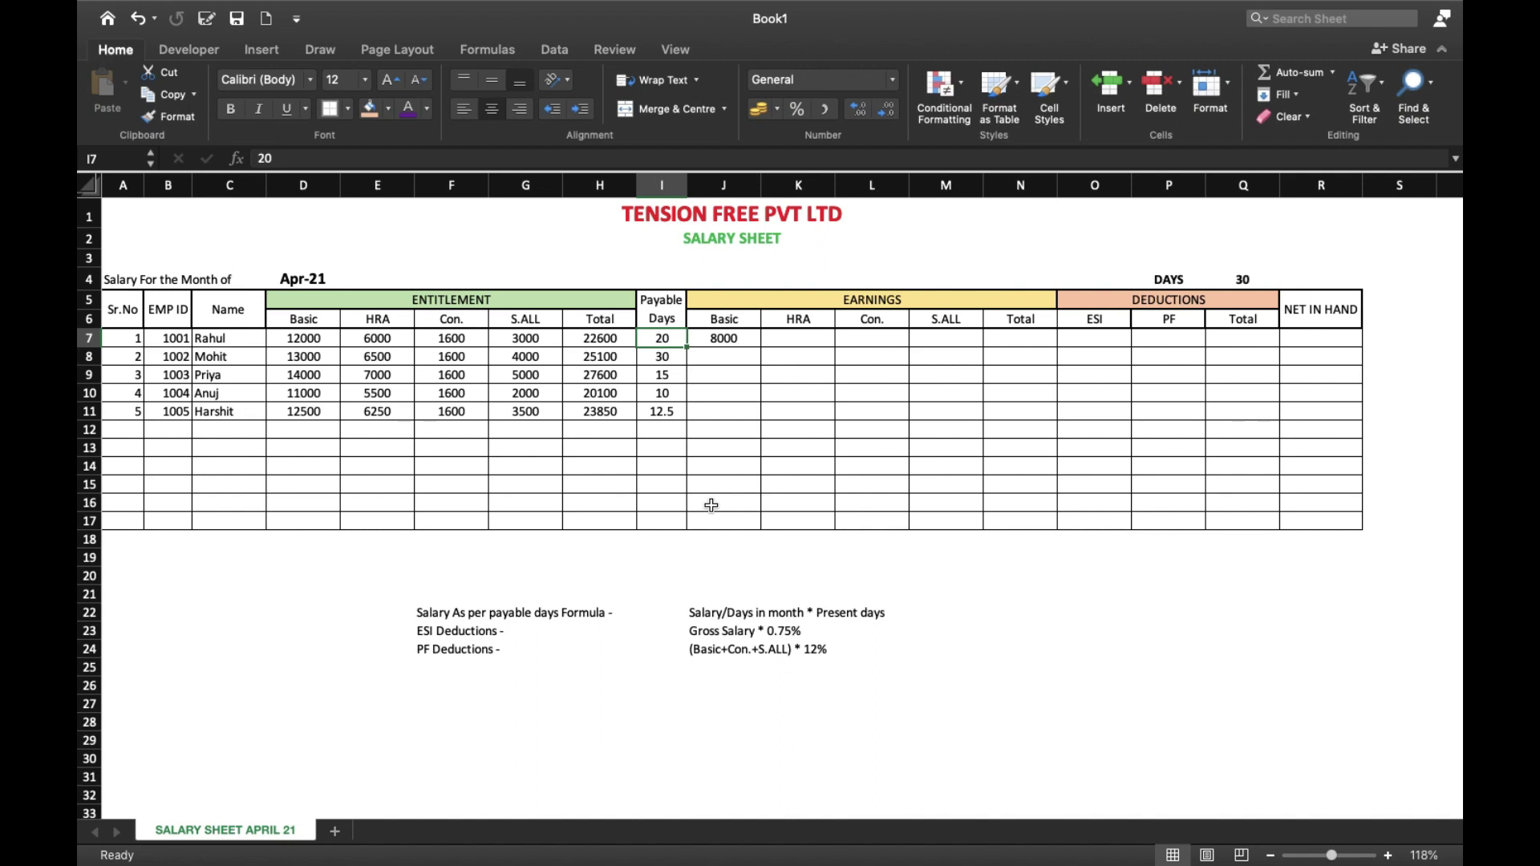
type("30")
key("Return")
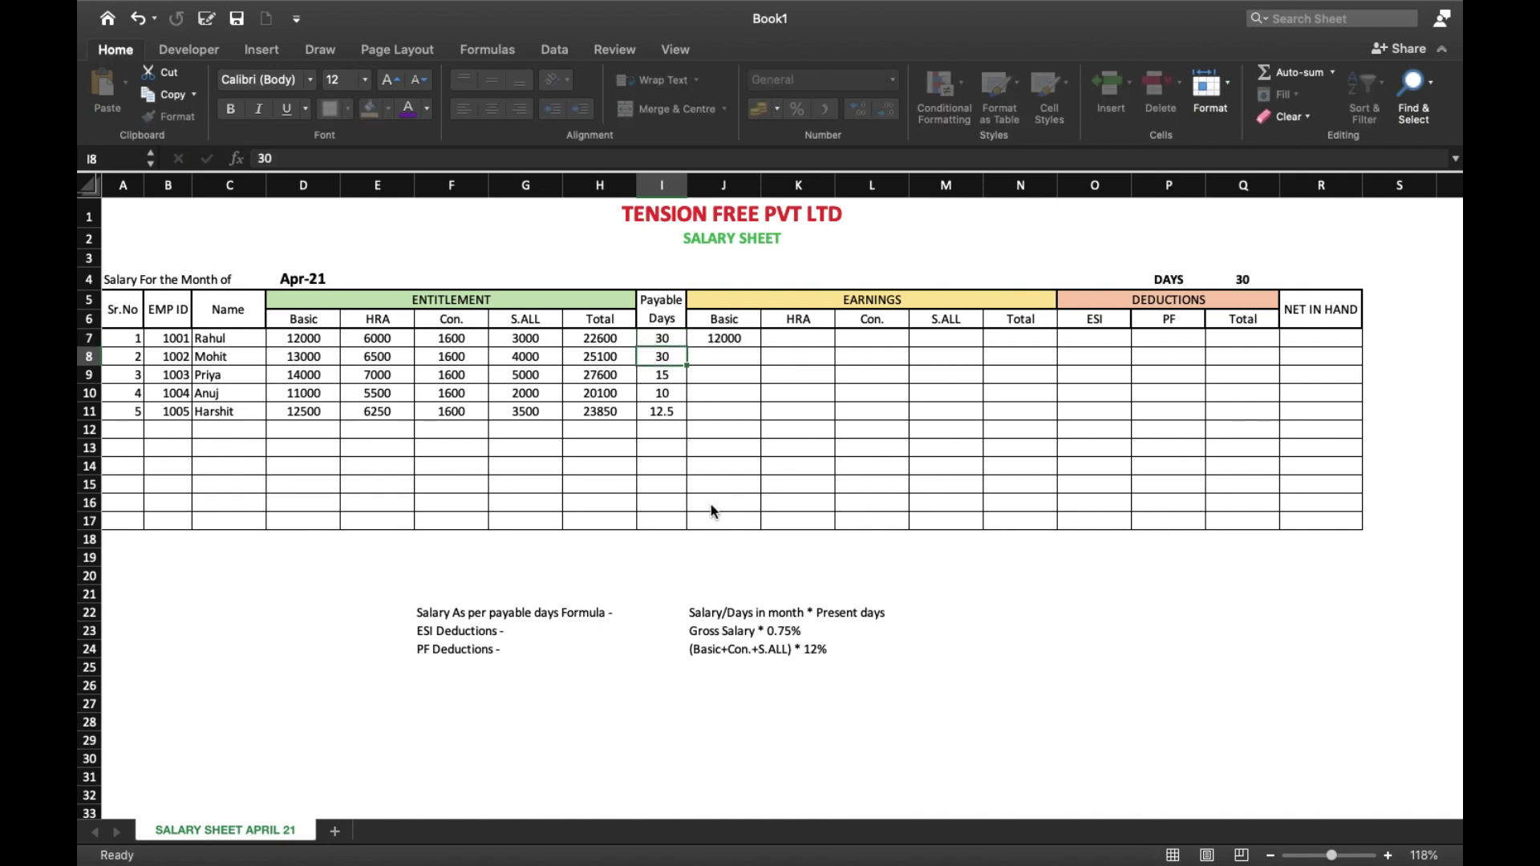
left_click(732, 339)
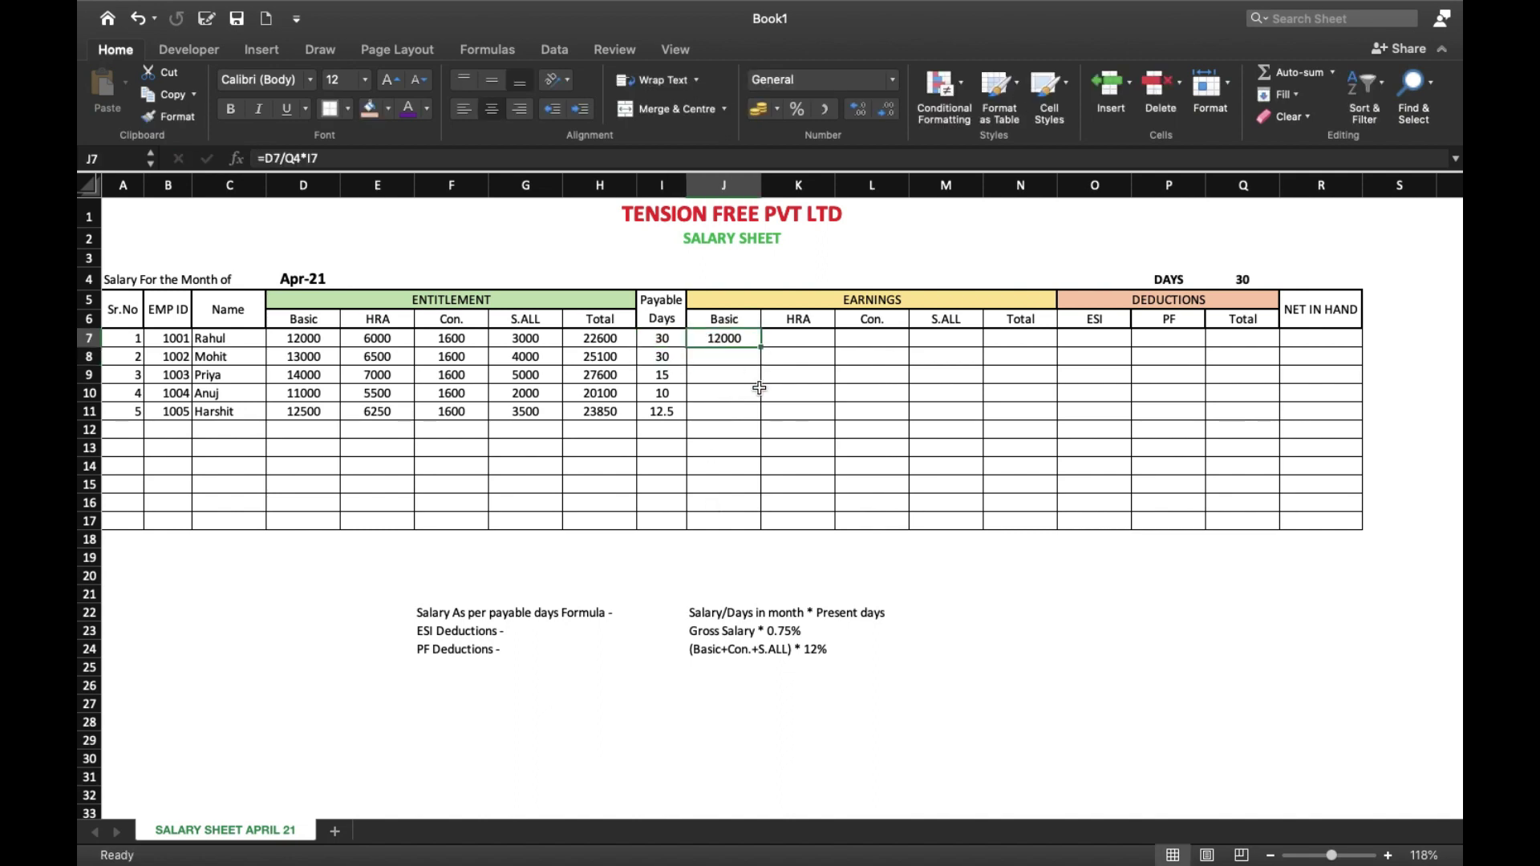
left_click(658, 340)
type("20")
key("Return")
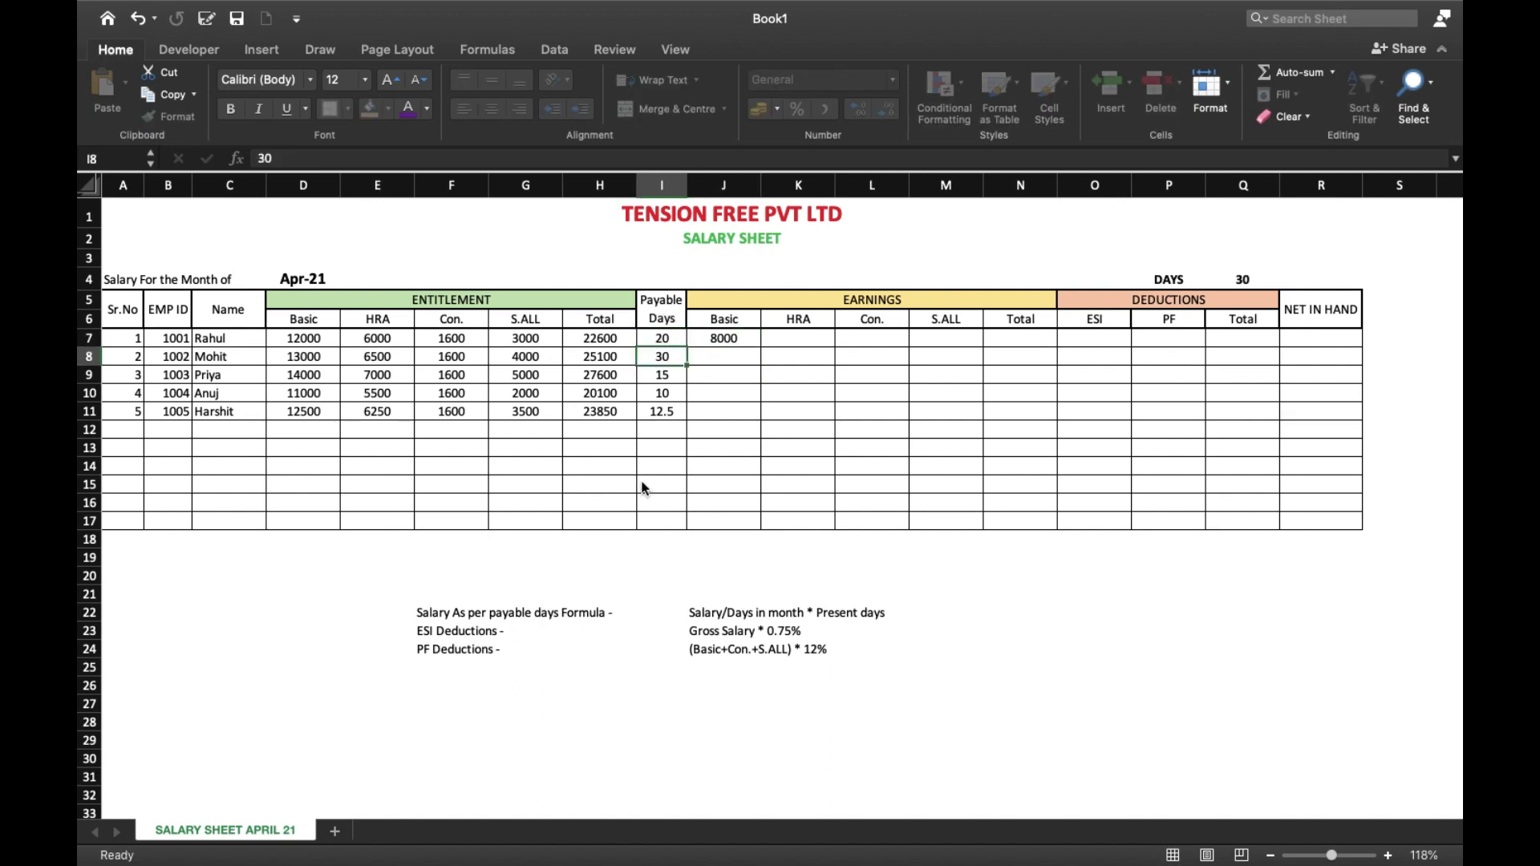
left_click(735, 340)
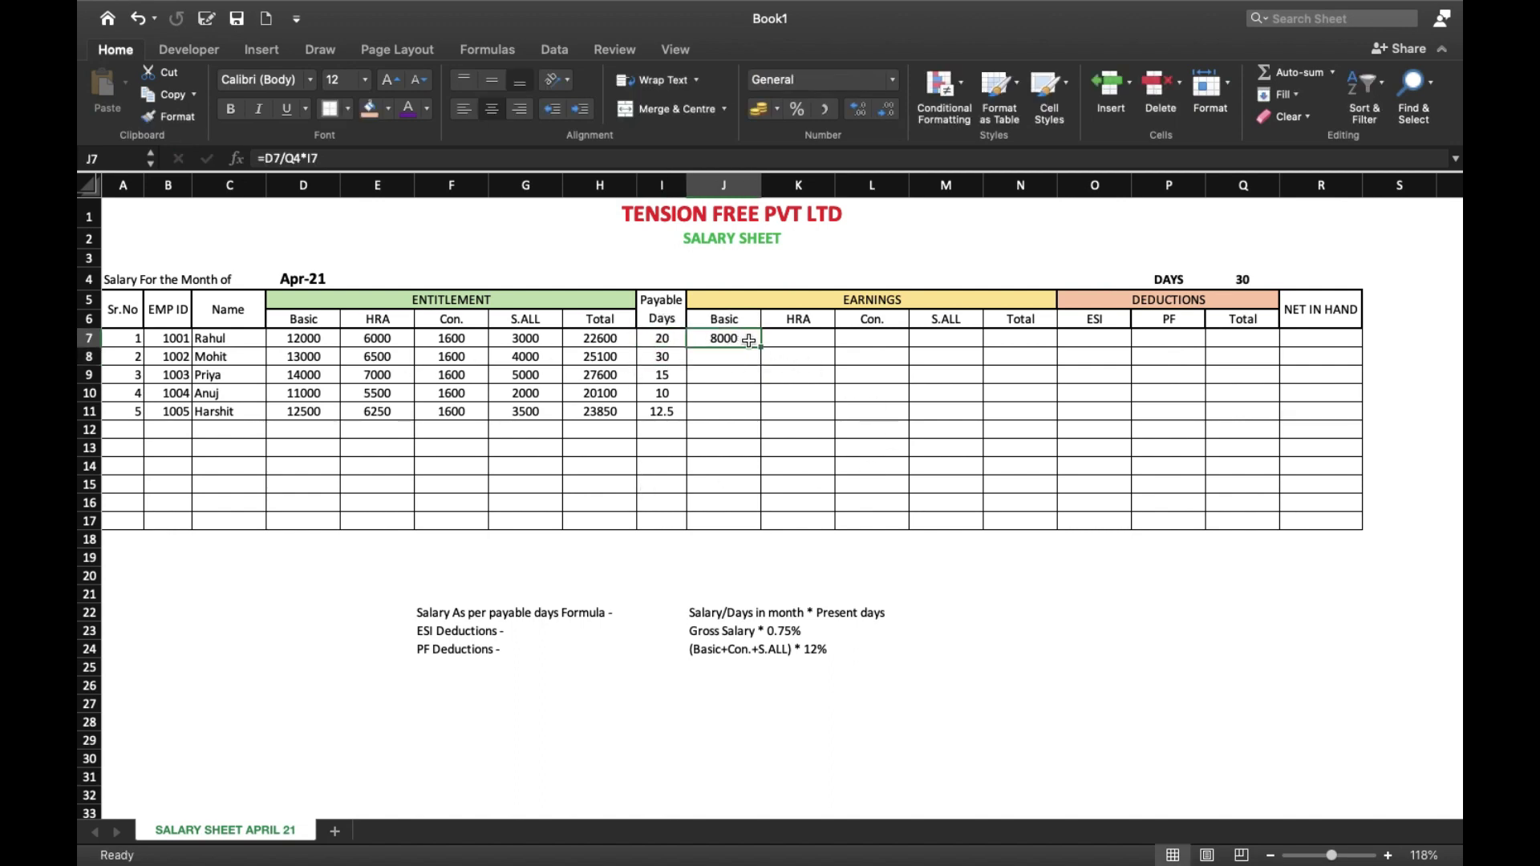
- Calculate the first employee's HRA earnings in K7 from entitlement, days in month and payable days with =E7/Q4*I7
left_click(782, 343)
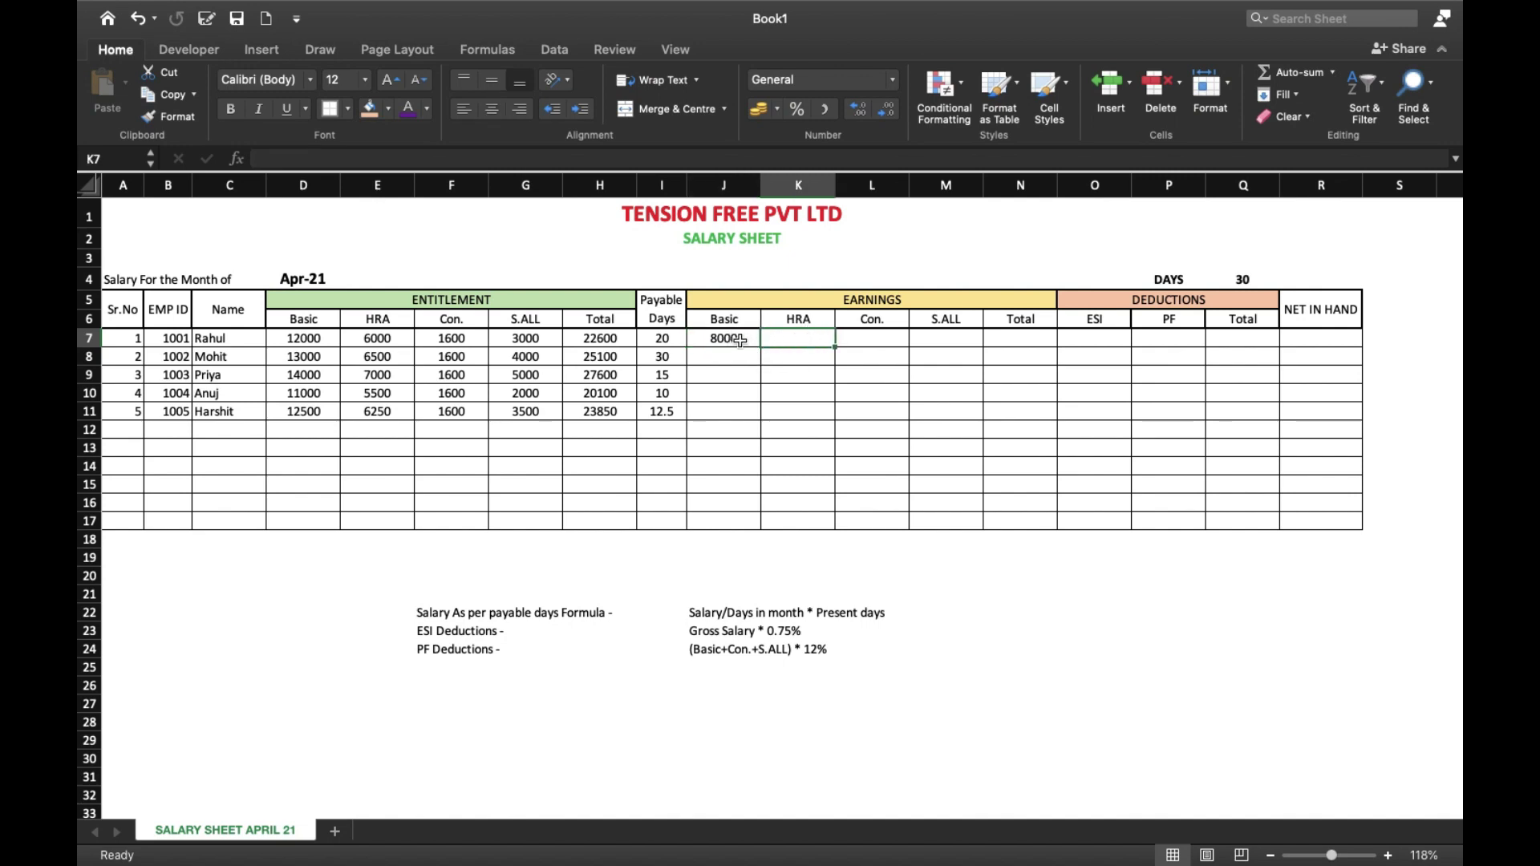
key("Left")
left_click(796, 337)
type("=")
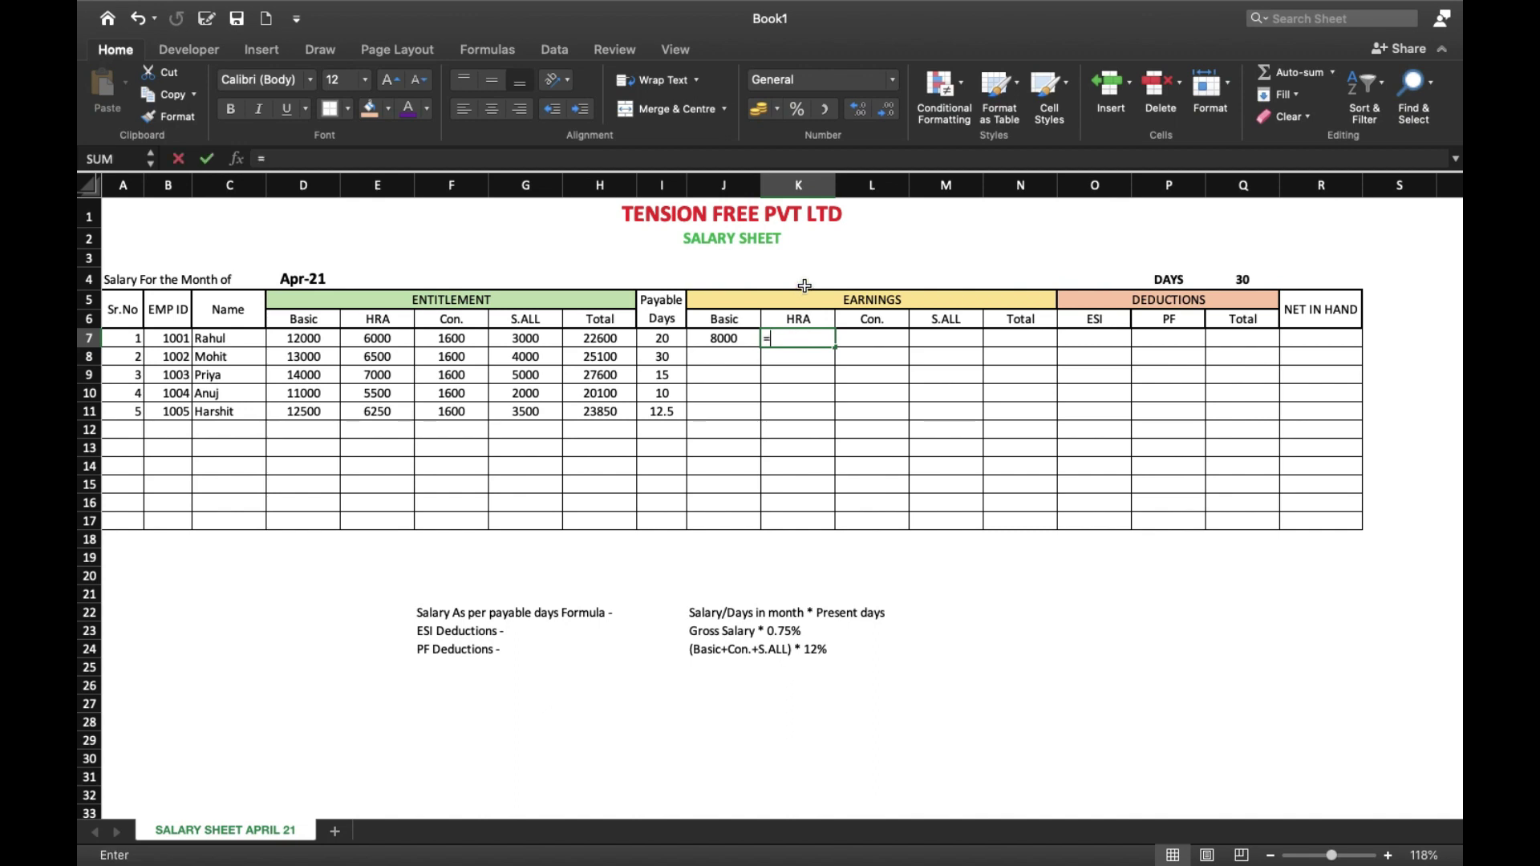
left_click(362, 343)
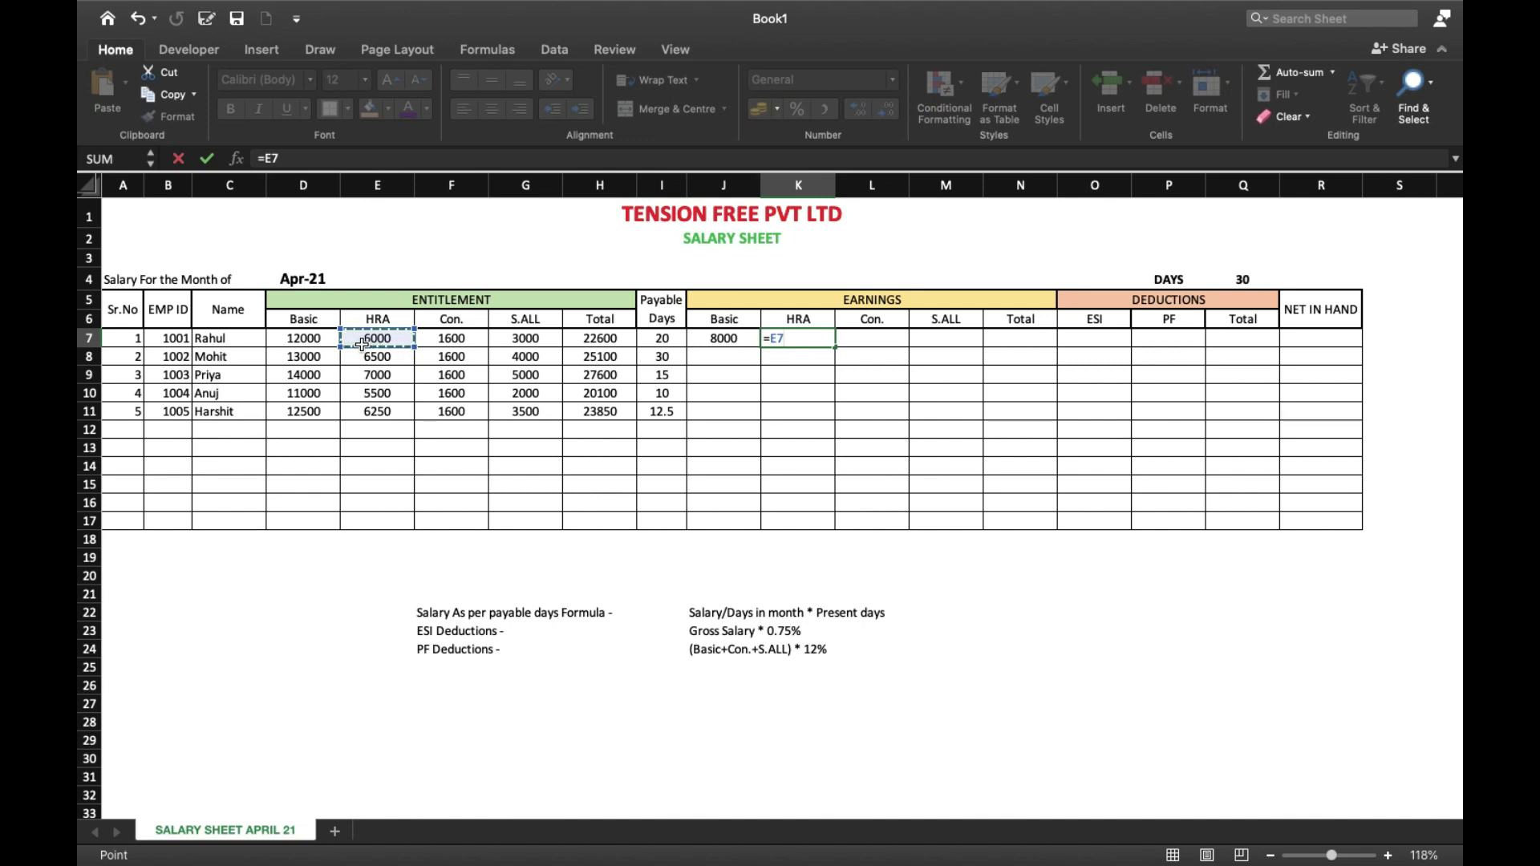
type("/")
left_click(1241, 280)
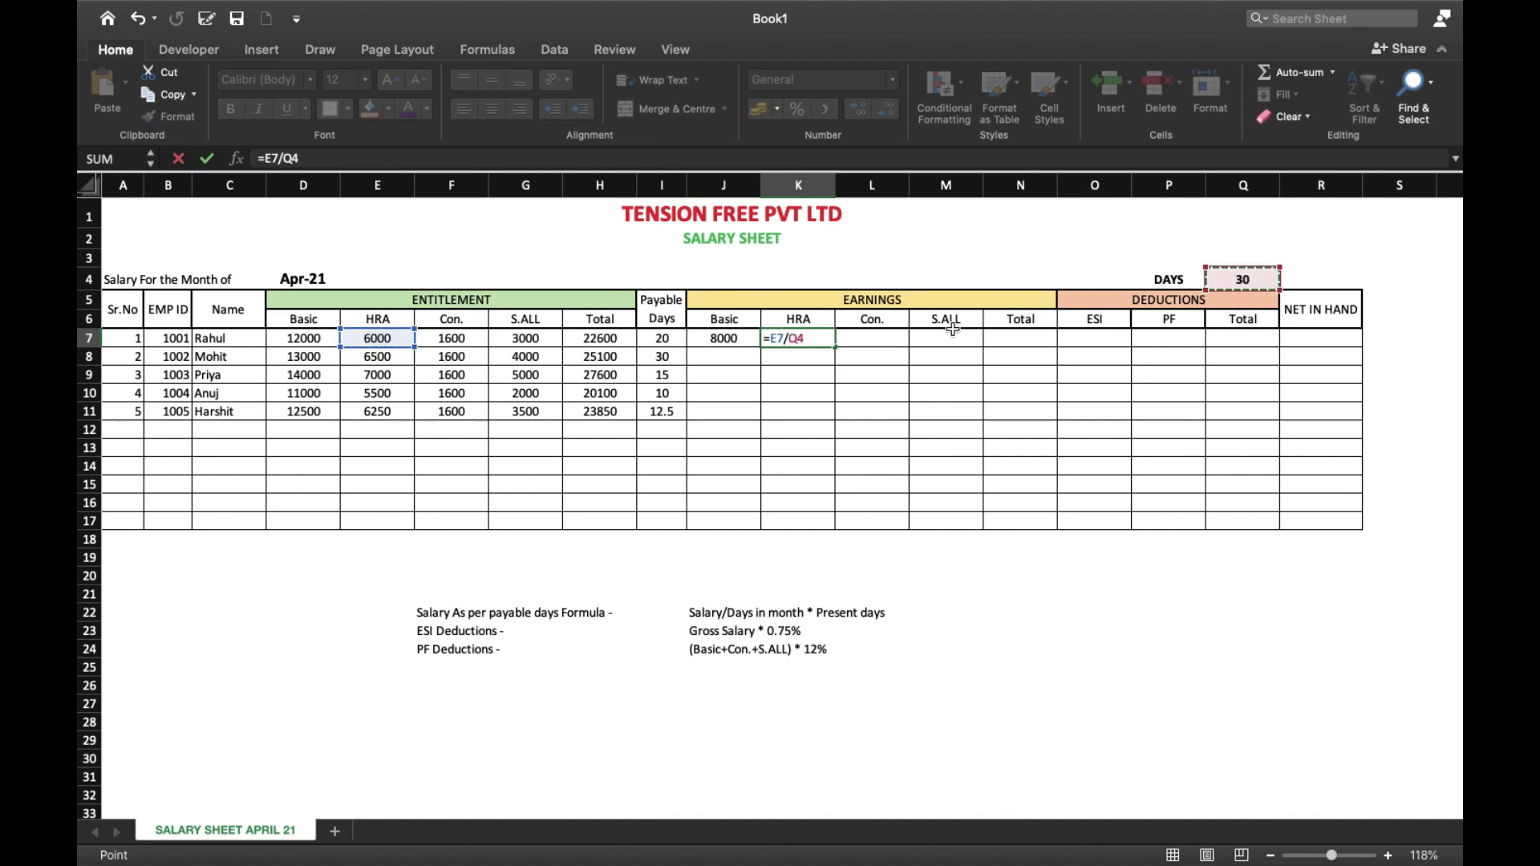
type("*")
left_click(659, 337)
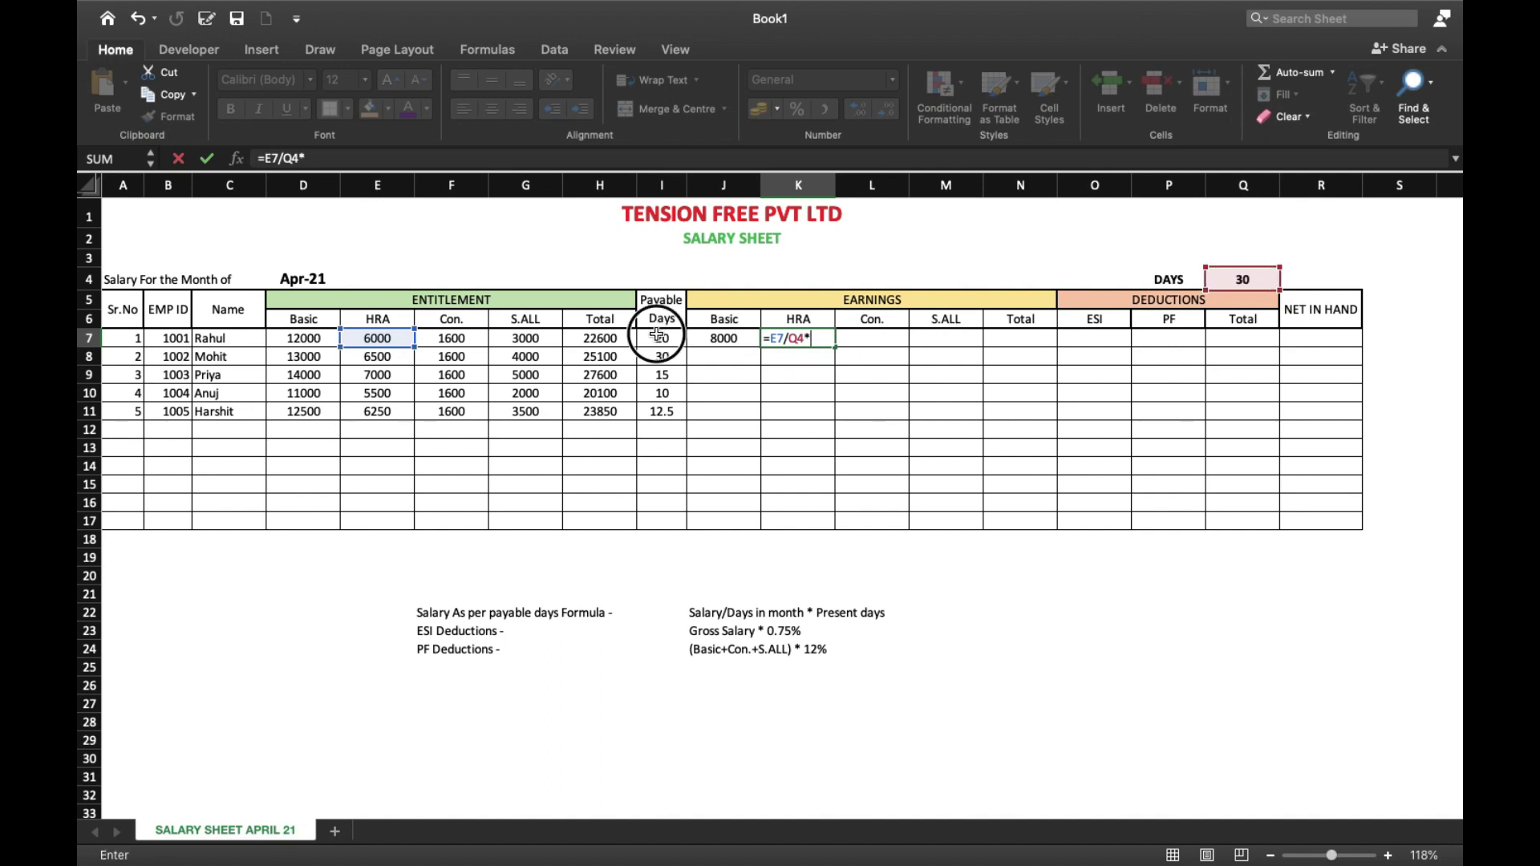
key("Return")
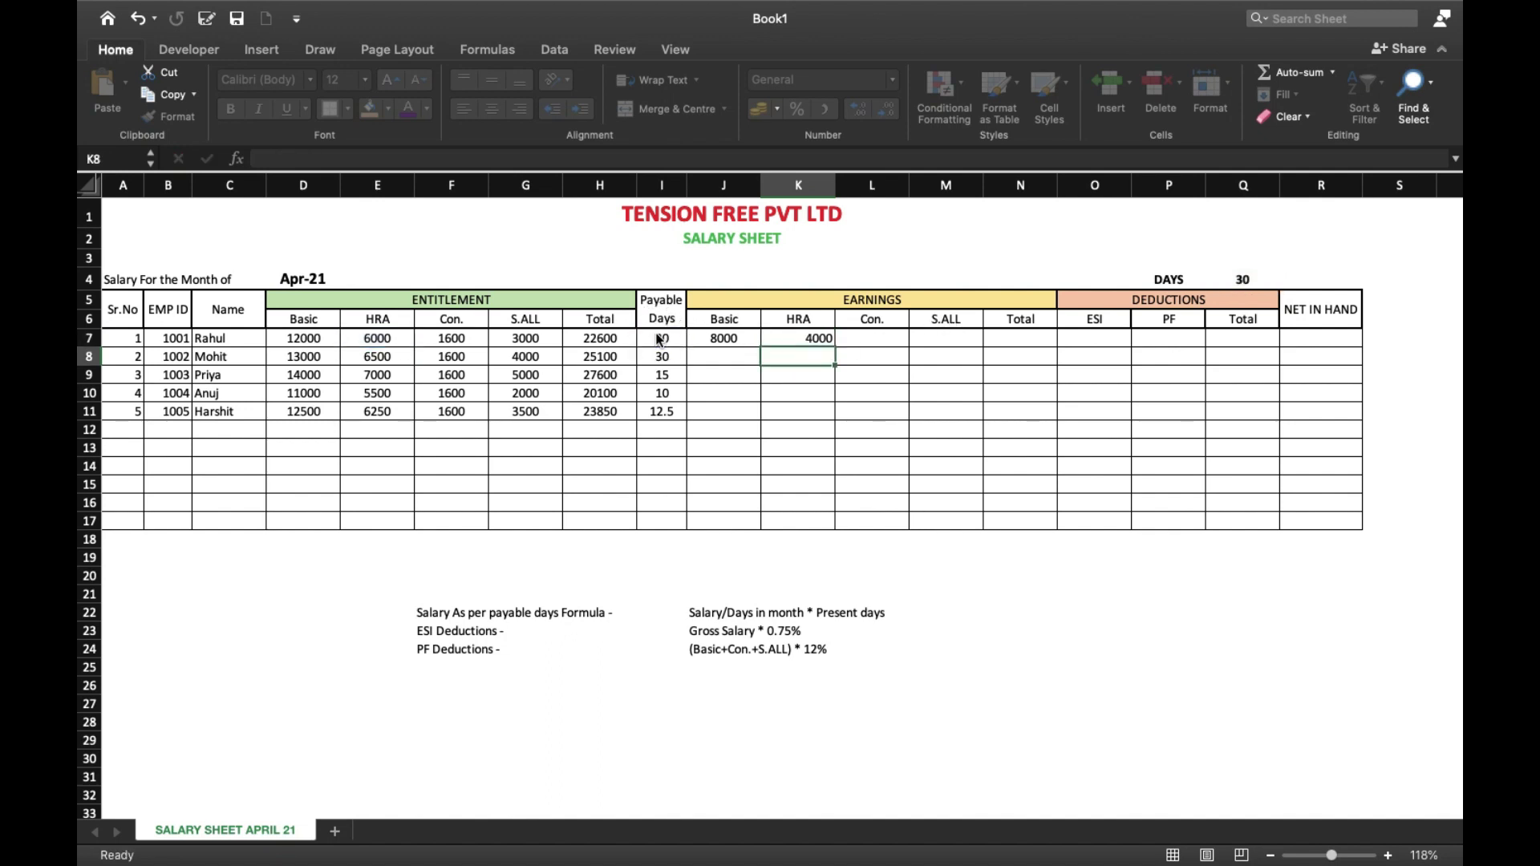
- Calculate the first employee's Con. earnings in L7 with the formula =F7/Q4*I7
left_click(886, 340)
type("=")
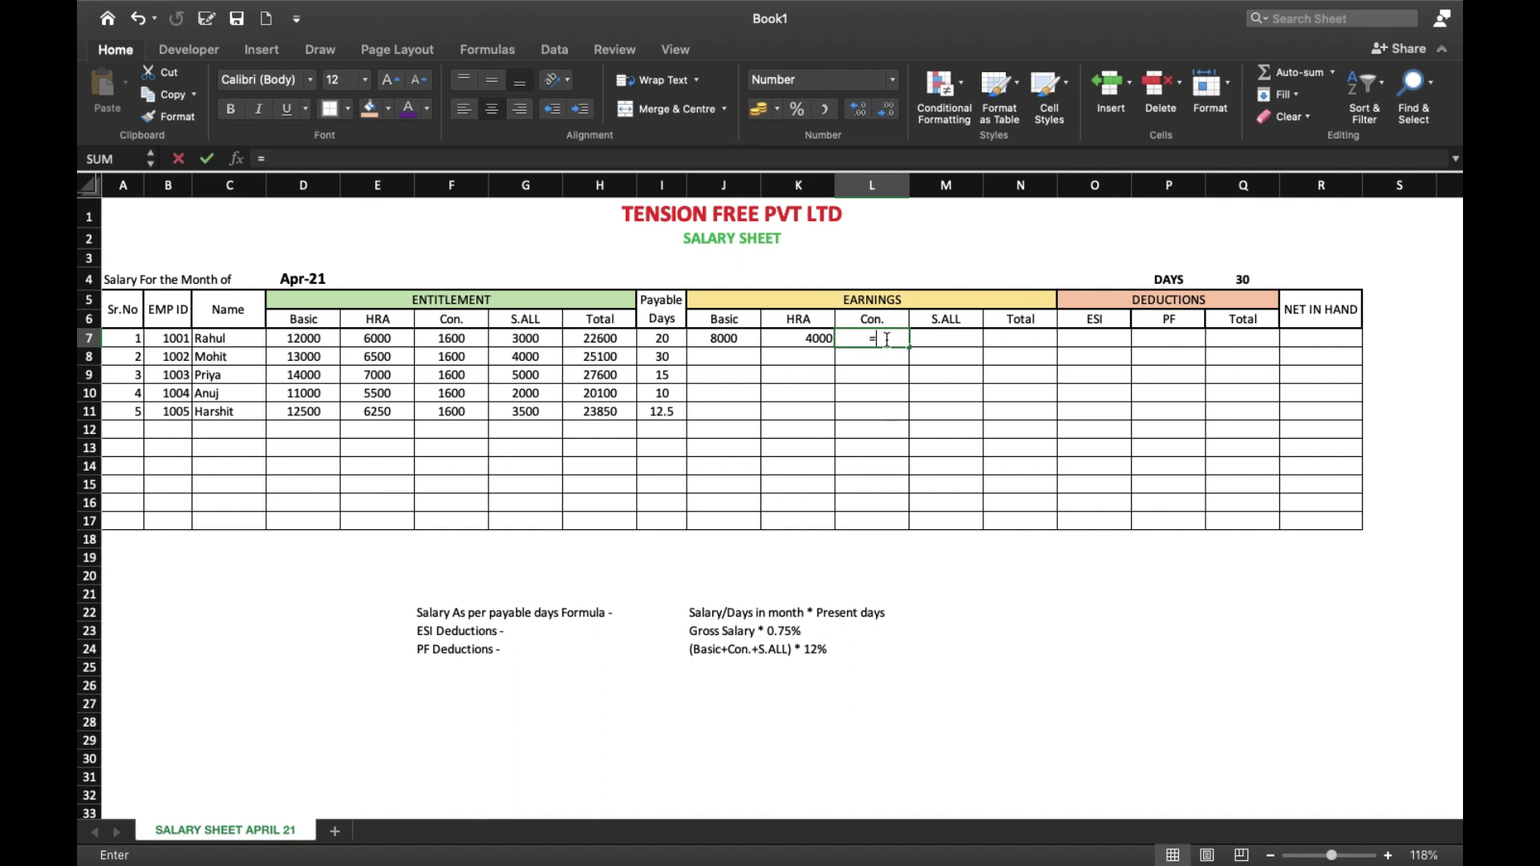
left_click(442, 337)
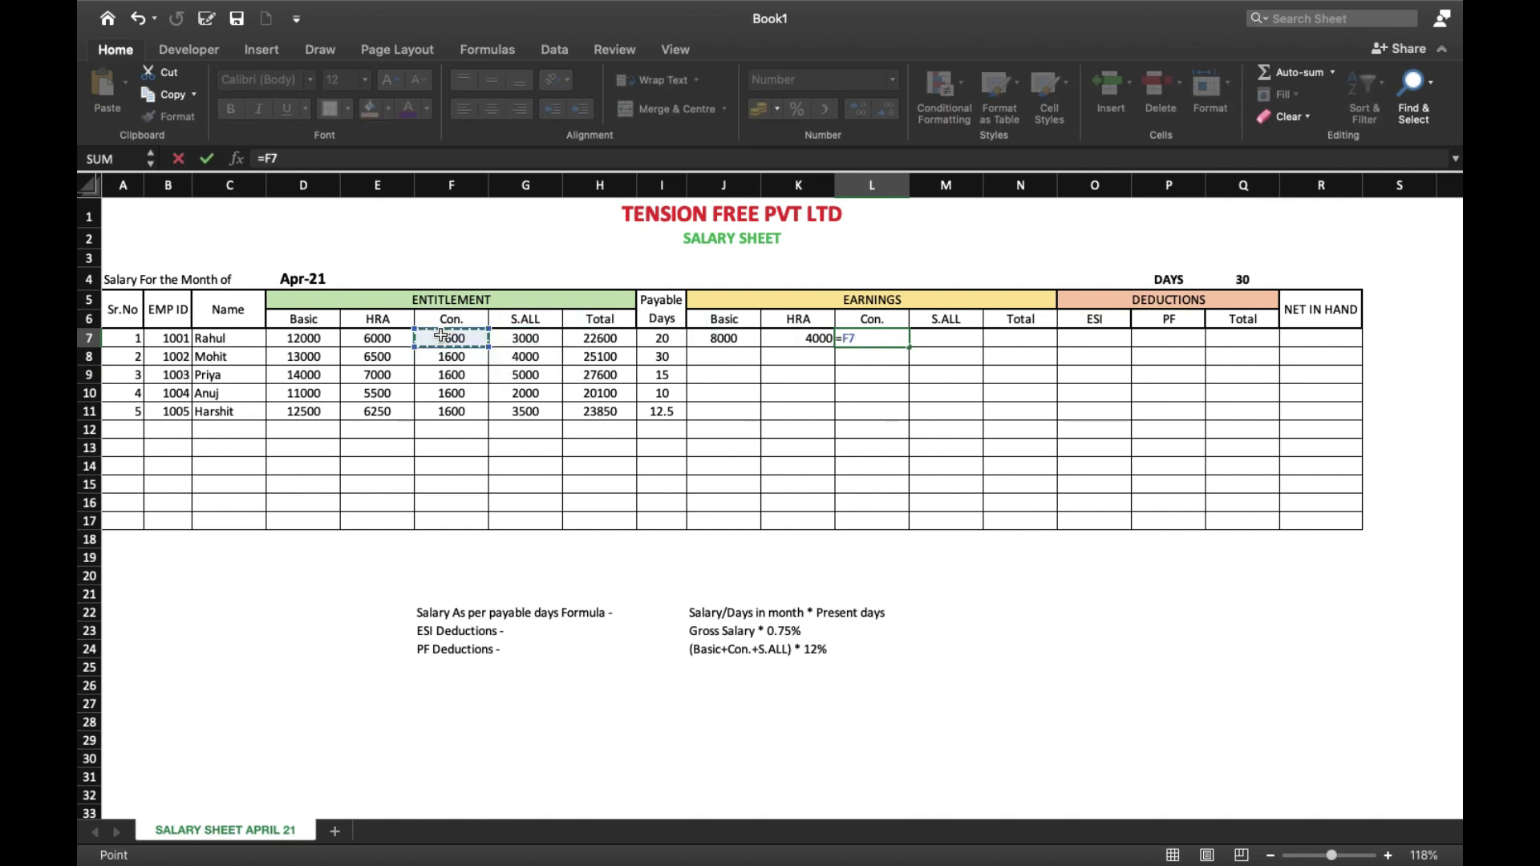
type("/")
left_click(1242, 280)
type("*")
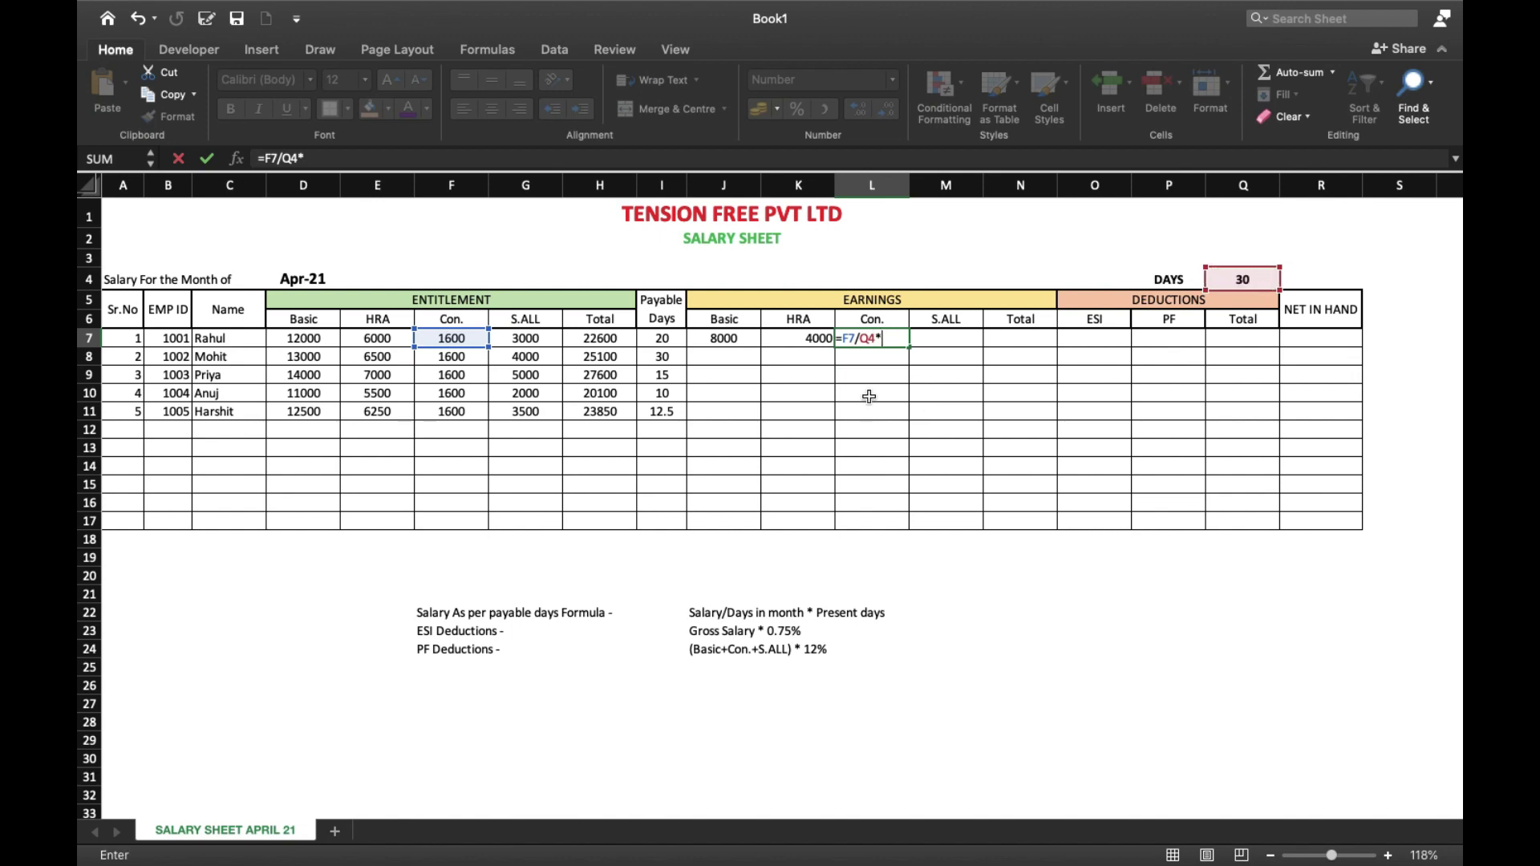
left_click(666, 340)
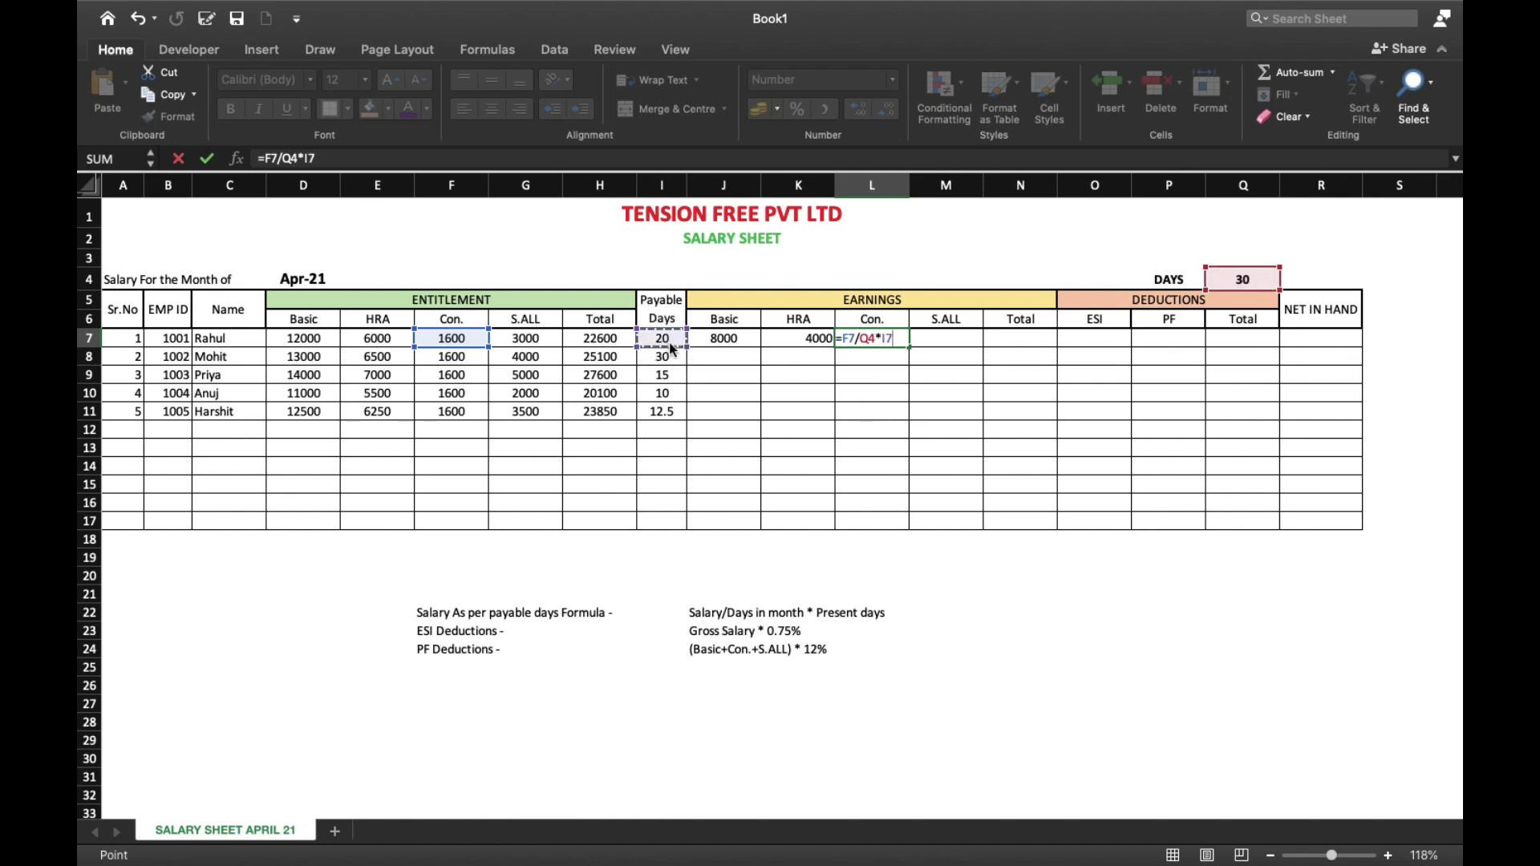
key("Return")
- Calculate the first employee's S.ALL earnings in M7 with the formula =G7/Q4*I7
left_click(965, 339)
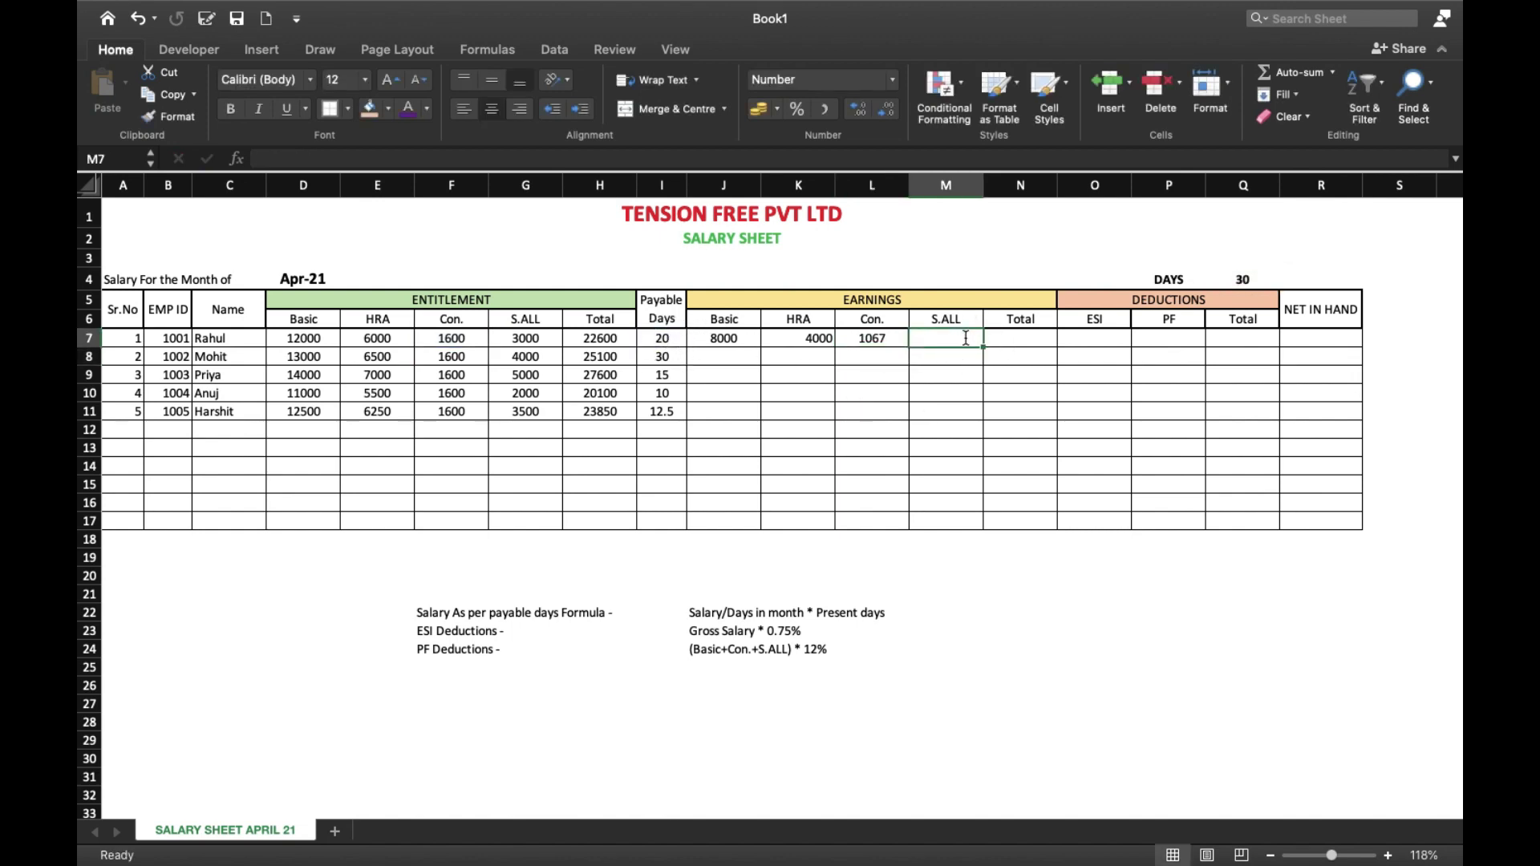
type("=")
left_click(534, 340)
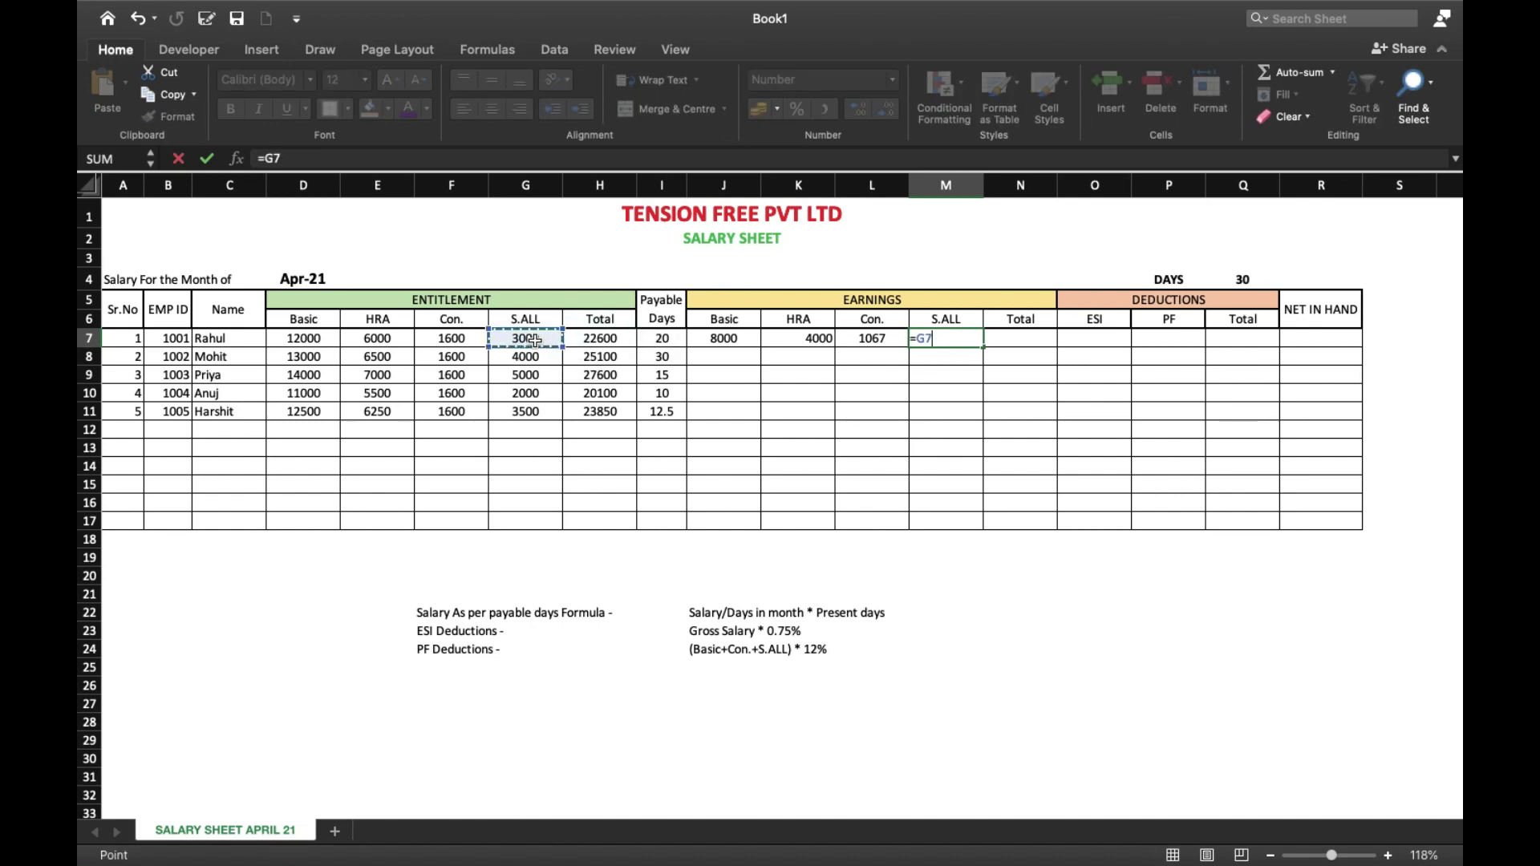
type("/")
left_click(1242, 281)
type("*")
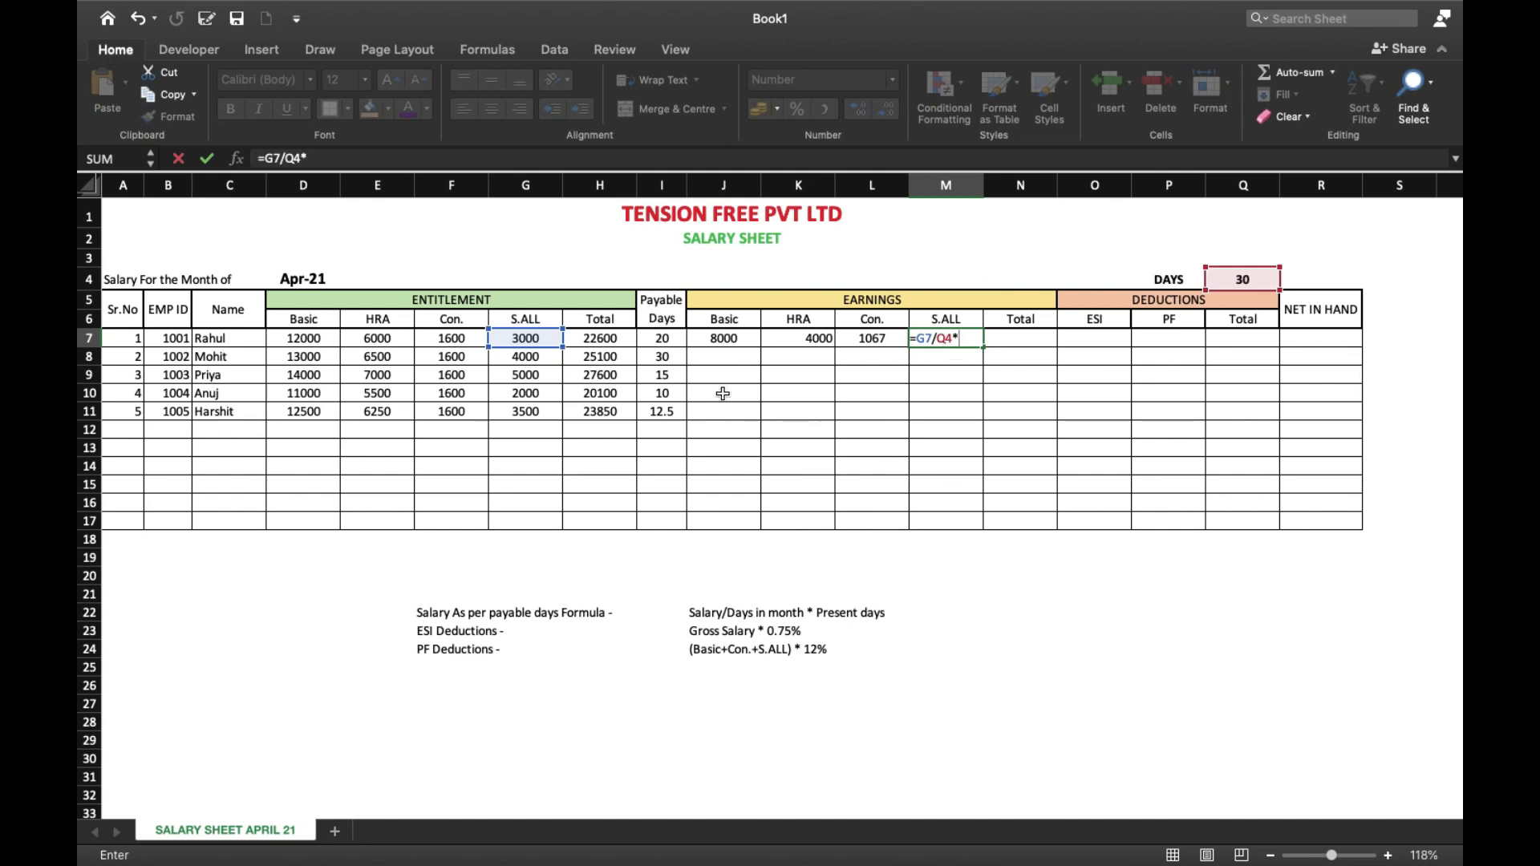
left_click(661, 340)
key("Return")
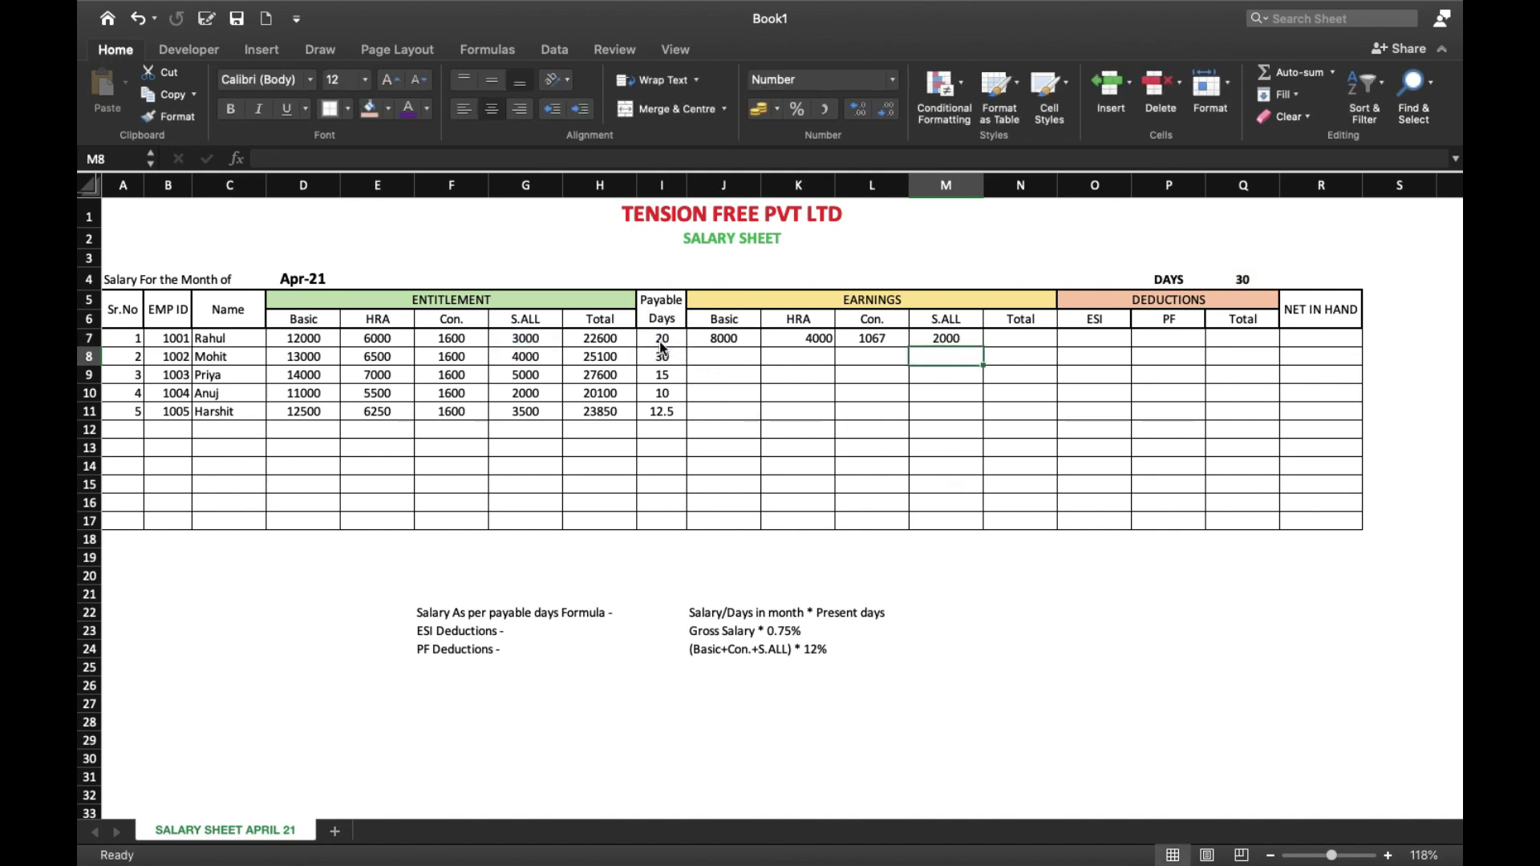
- Total the first employee's earnings in N7 with =SUM(J7:M7)
left_click(1037, 341)
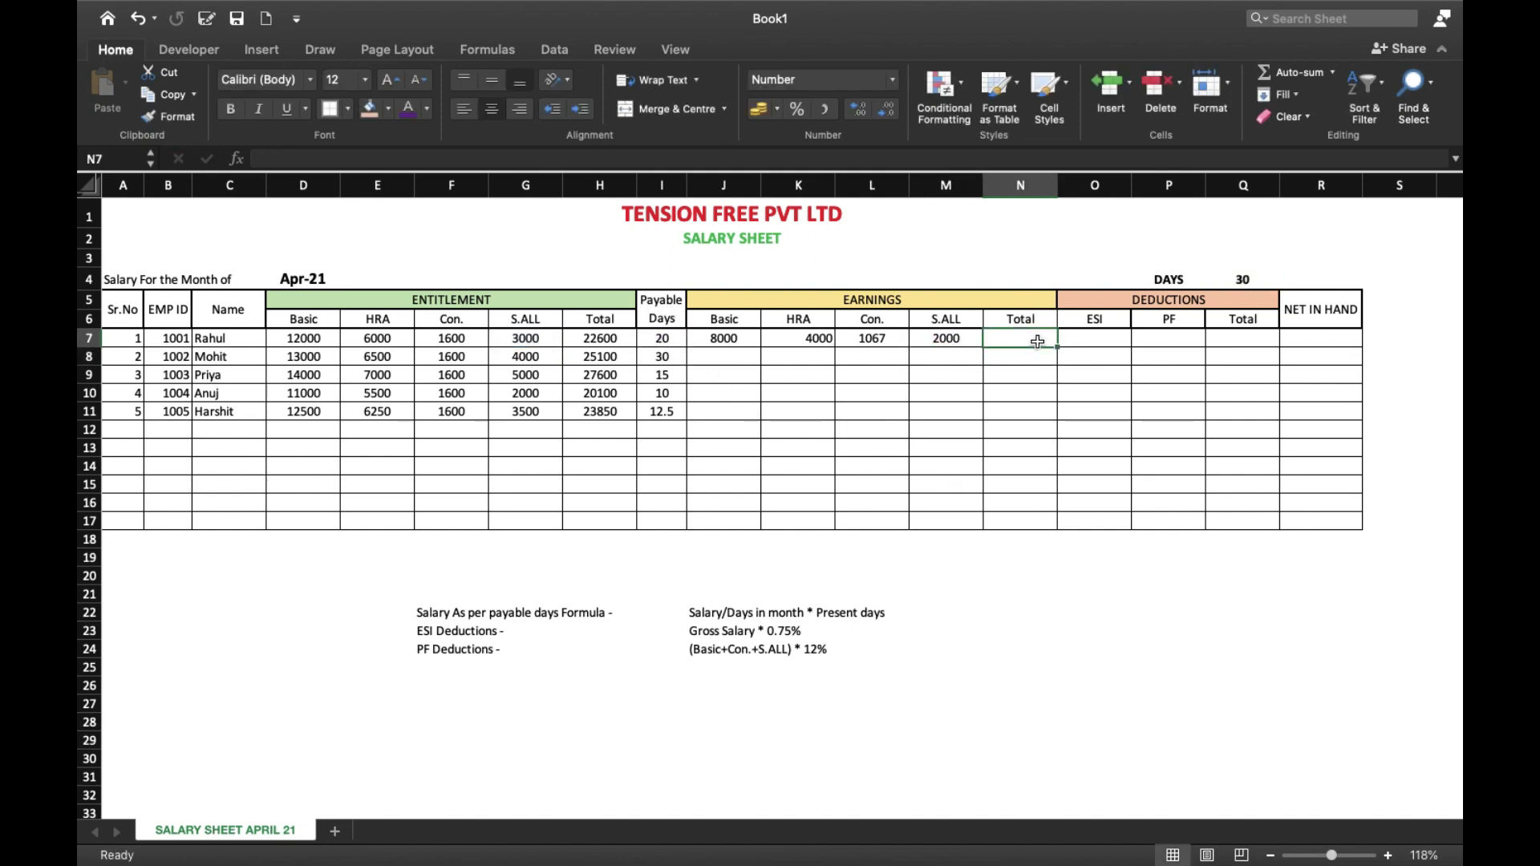
type("=sum(")
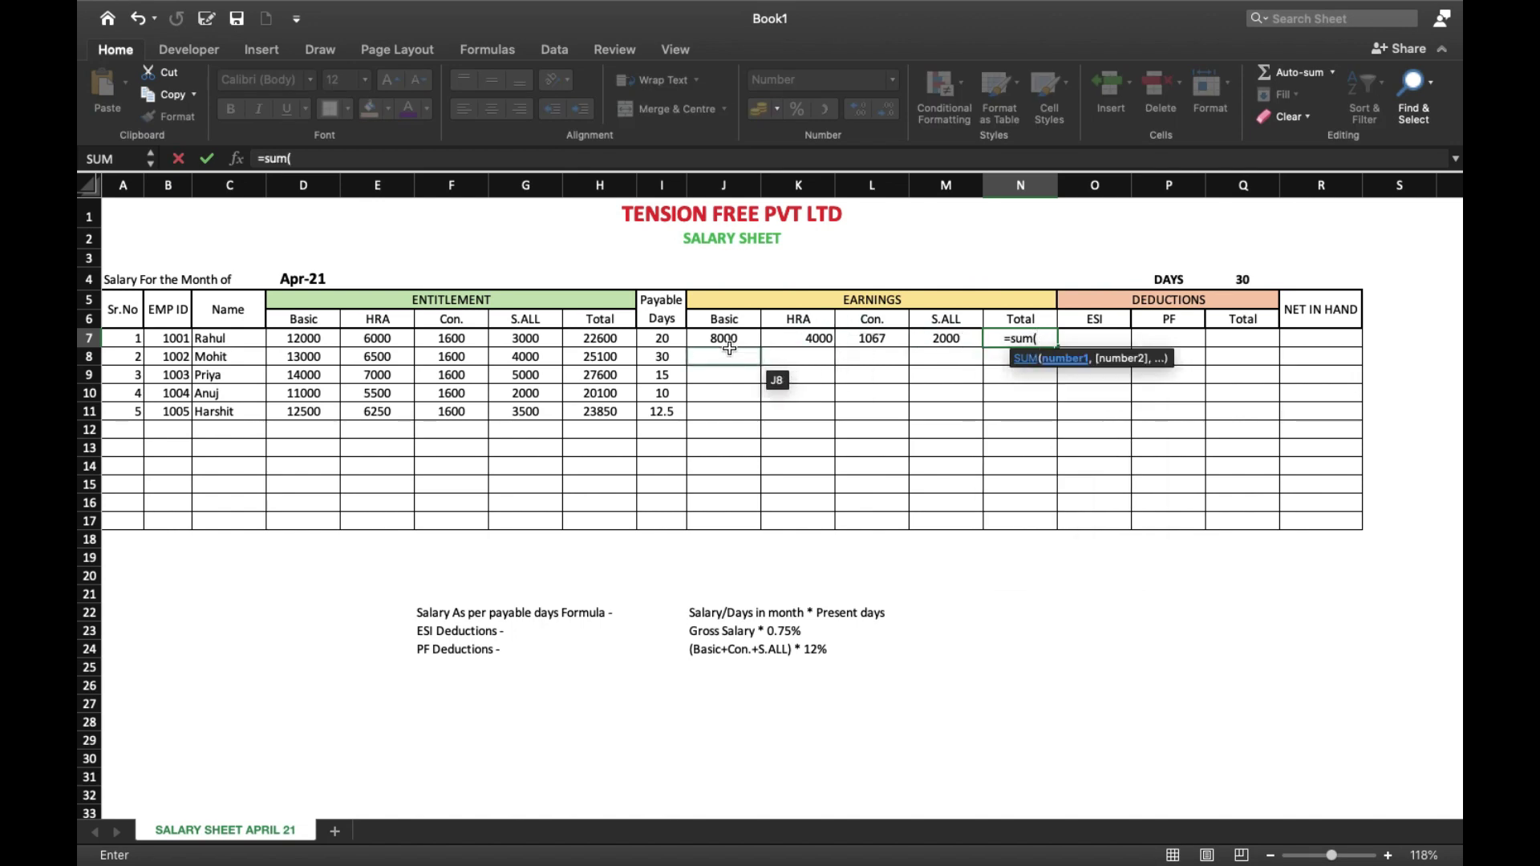
left_click_drag(726, 339, 946, 341)
type(")")
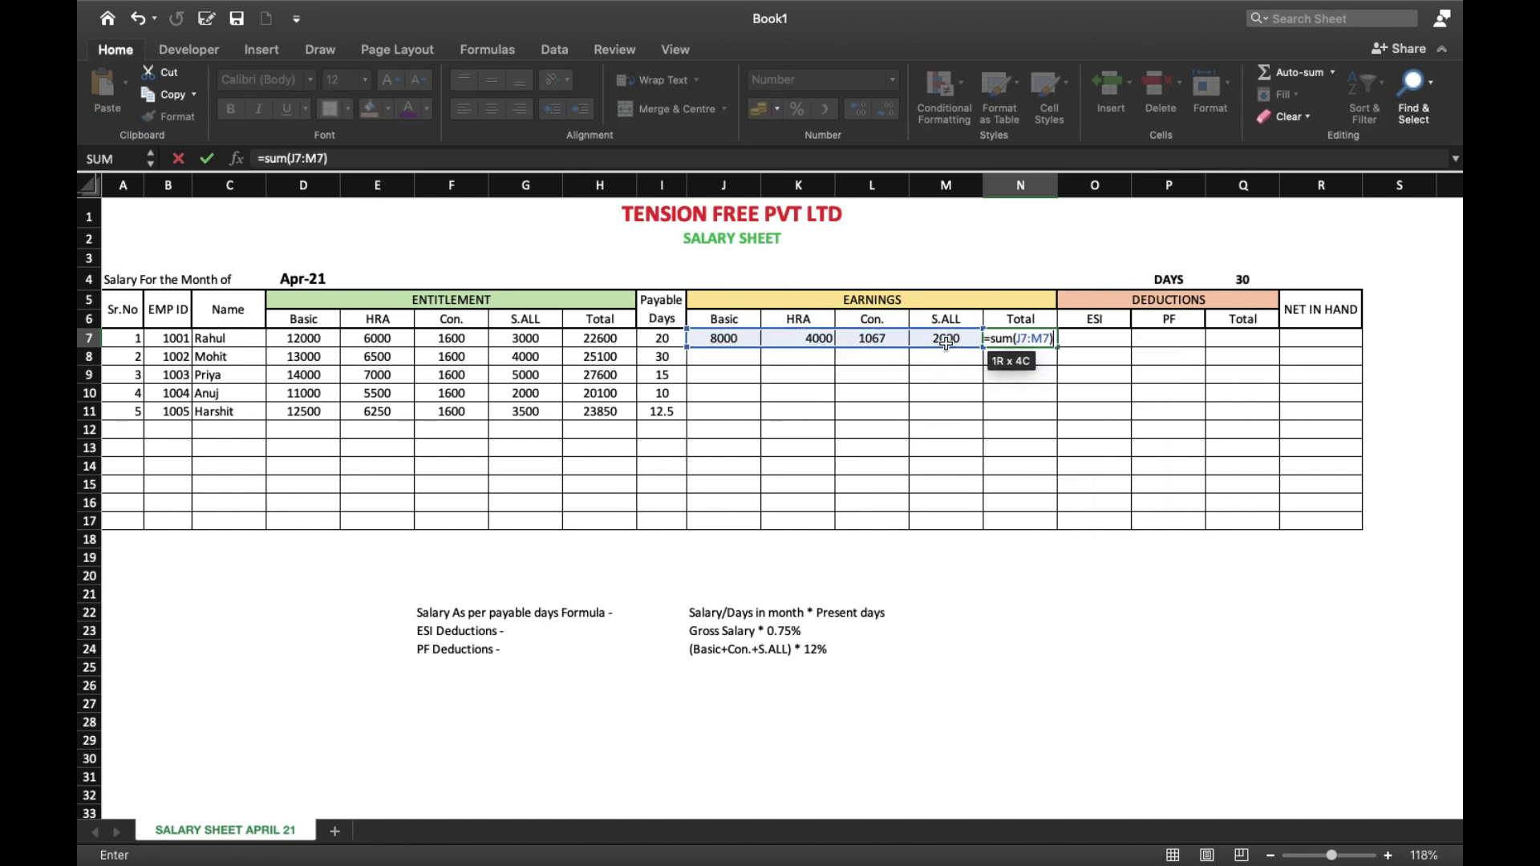
key("Return")
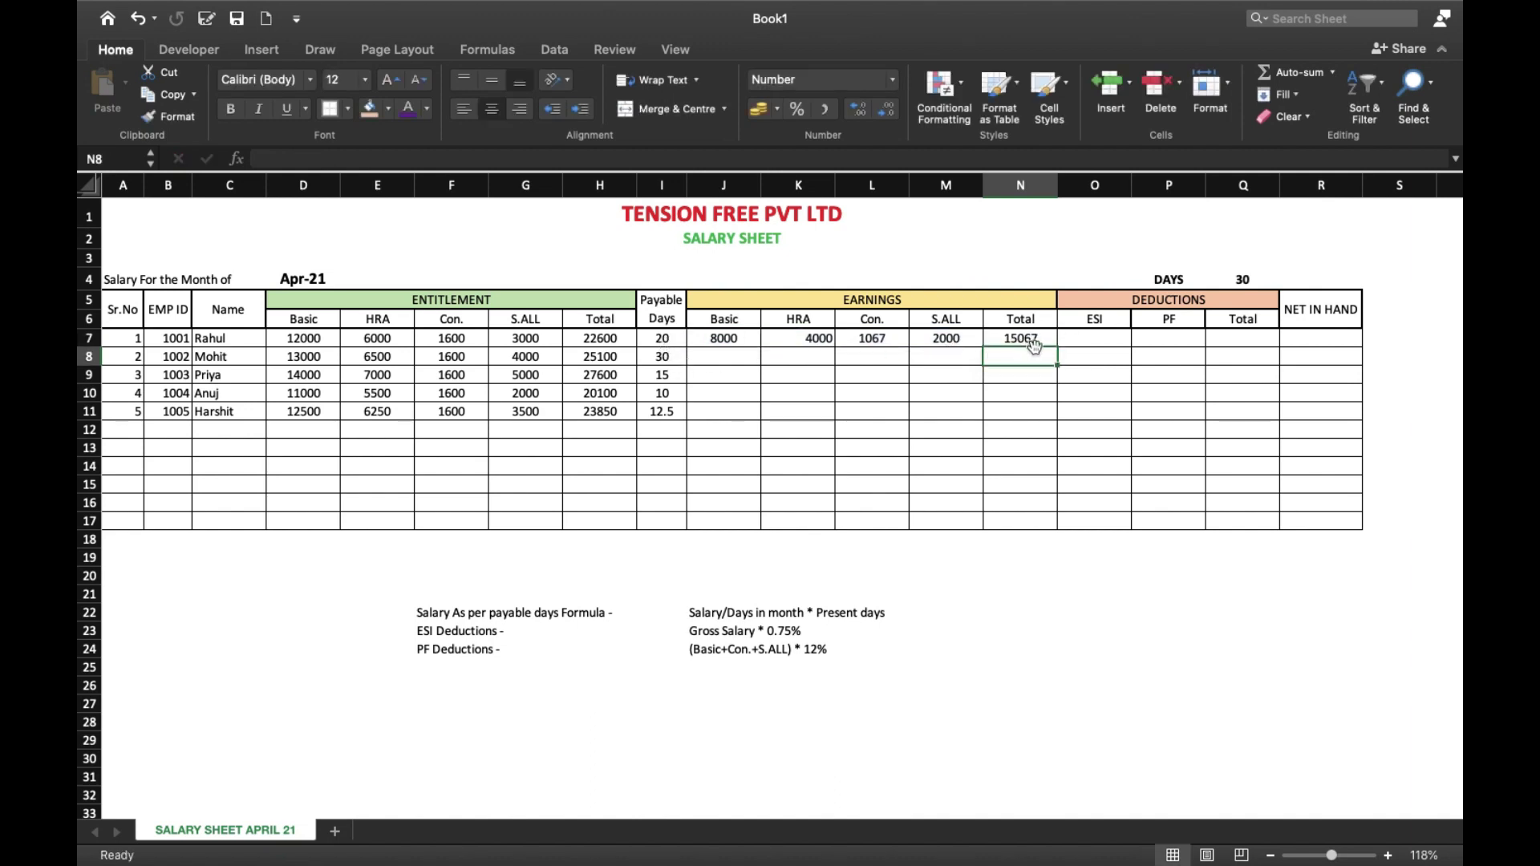
- Test the earnings formulas in row 7 by setting the payable days in I7 to 30 and back to 20
left_click(672, 343)
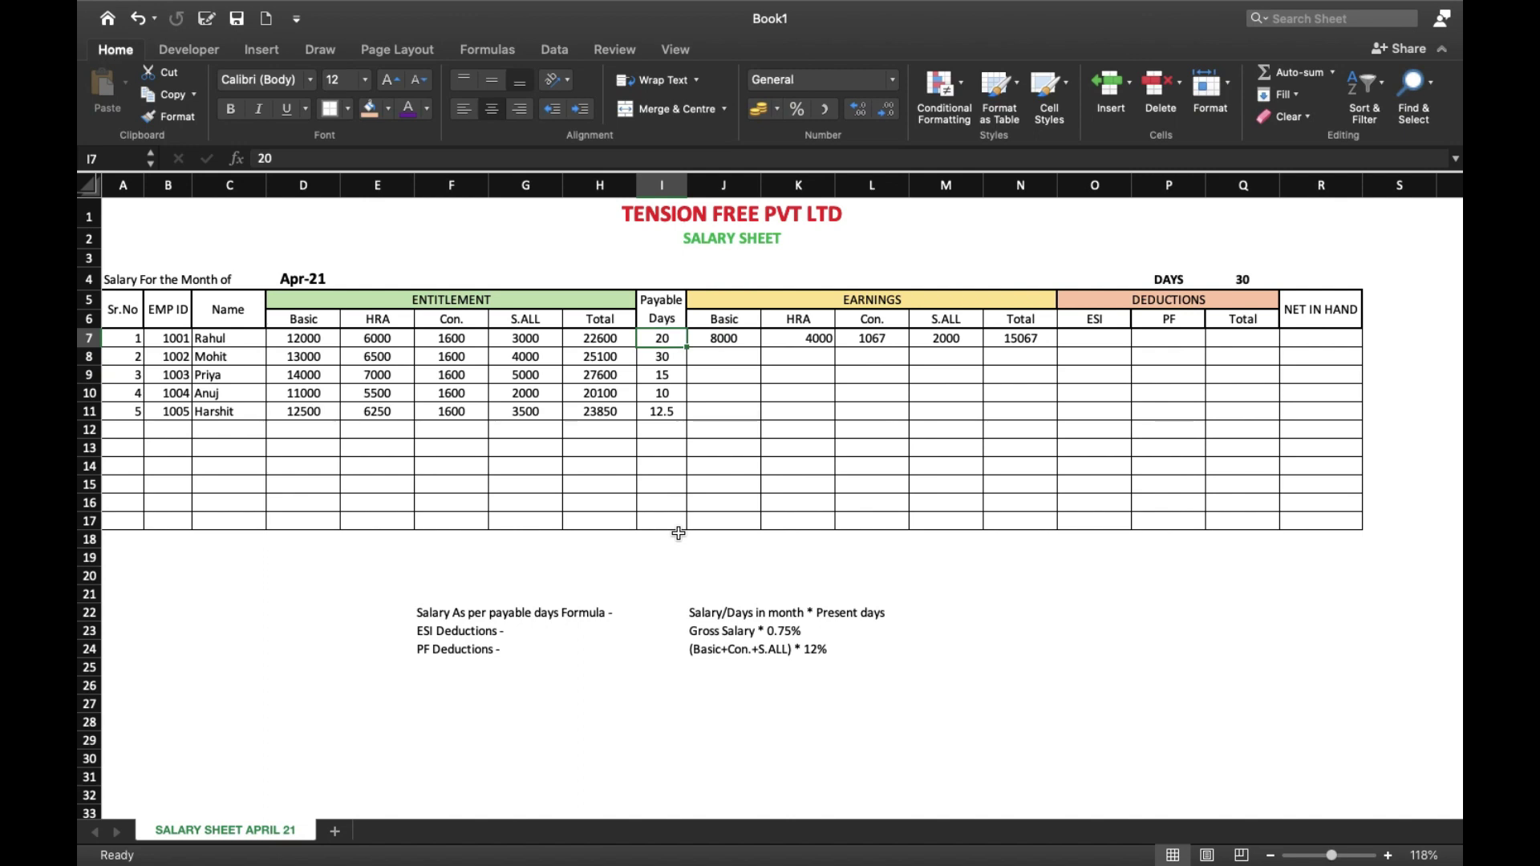
type("30")
key("Return")
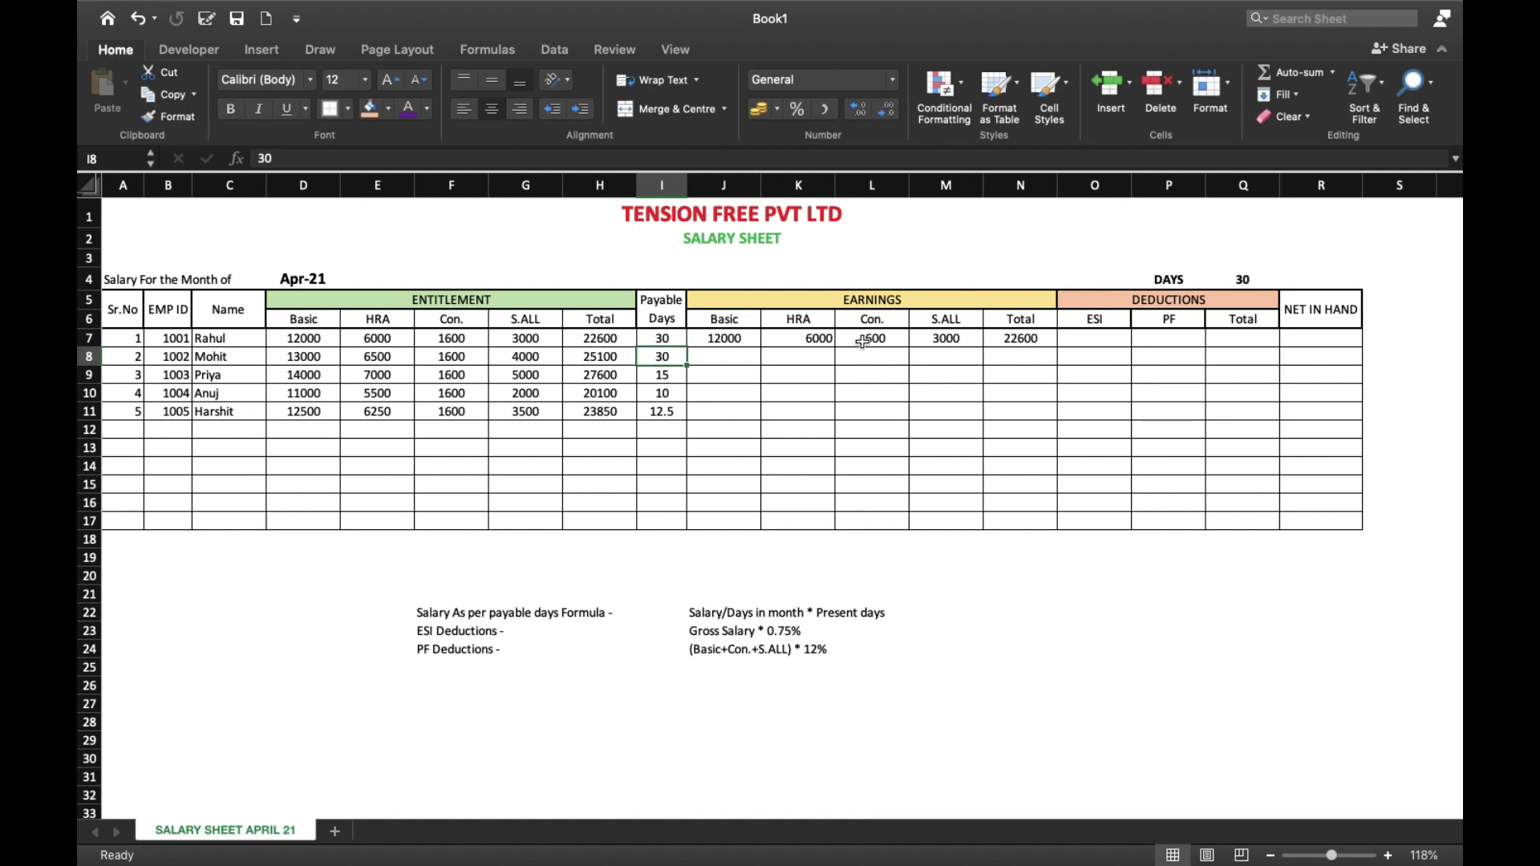
left_click(663, 339)
type("20")
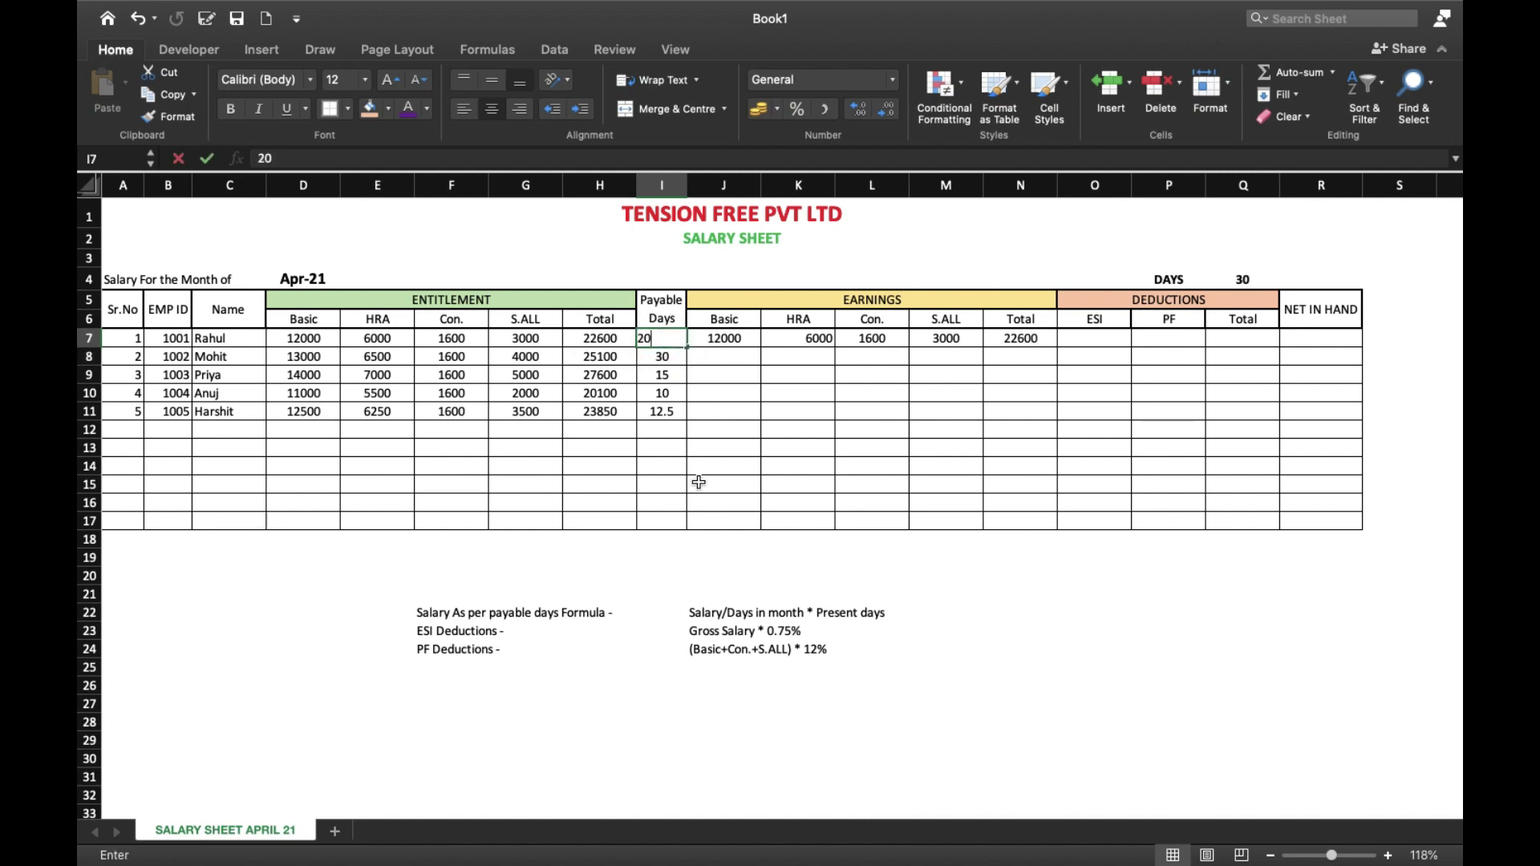
key("Return")
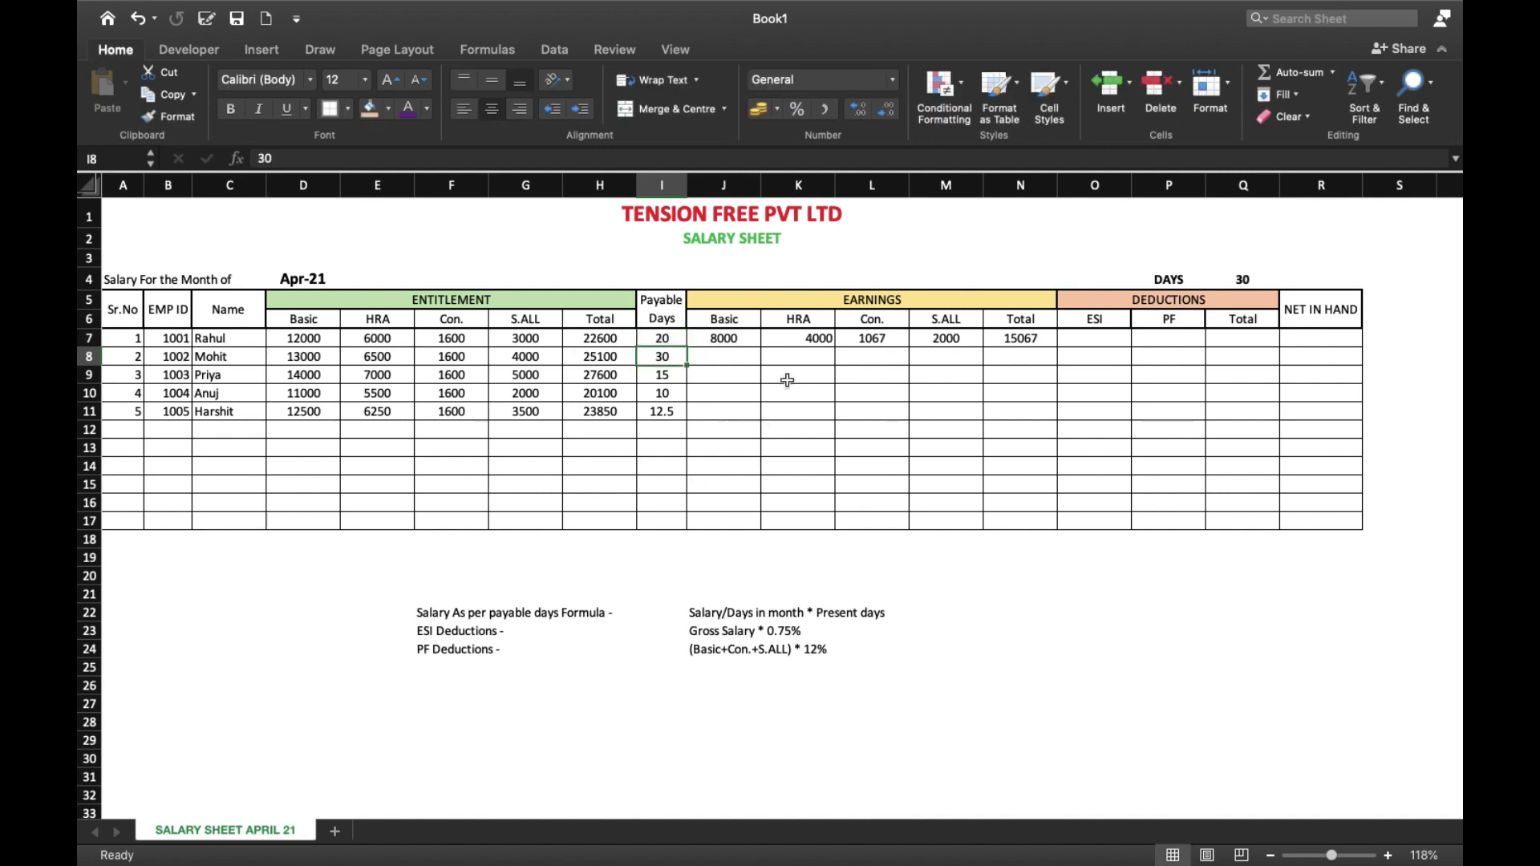
- Centre the earnings values in cells K7 to N7
left_click_drag(790, 339, 1018, 341)
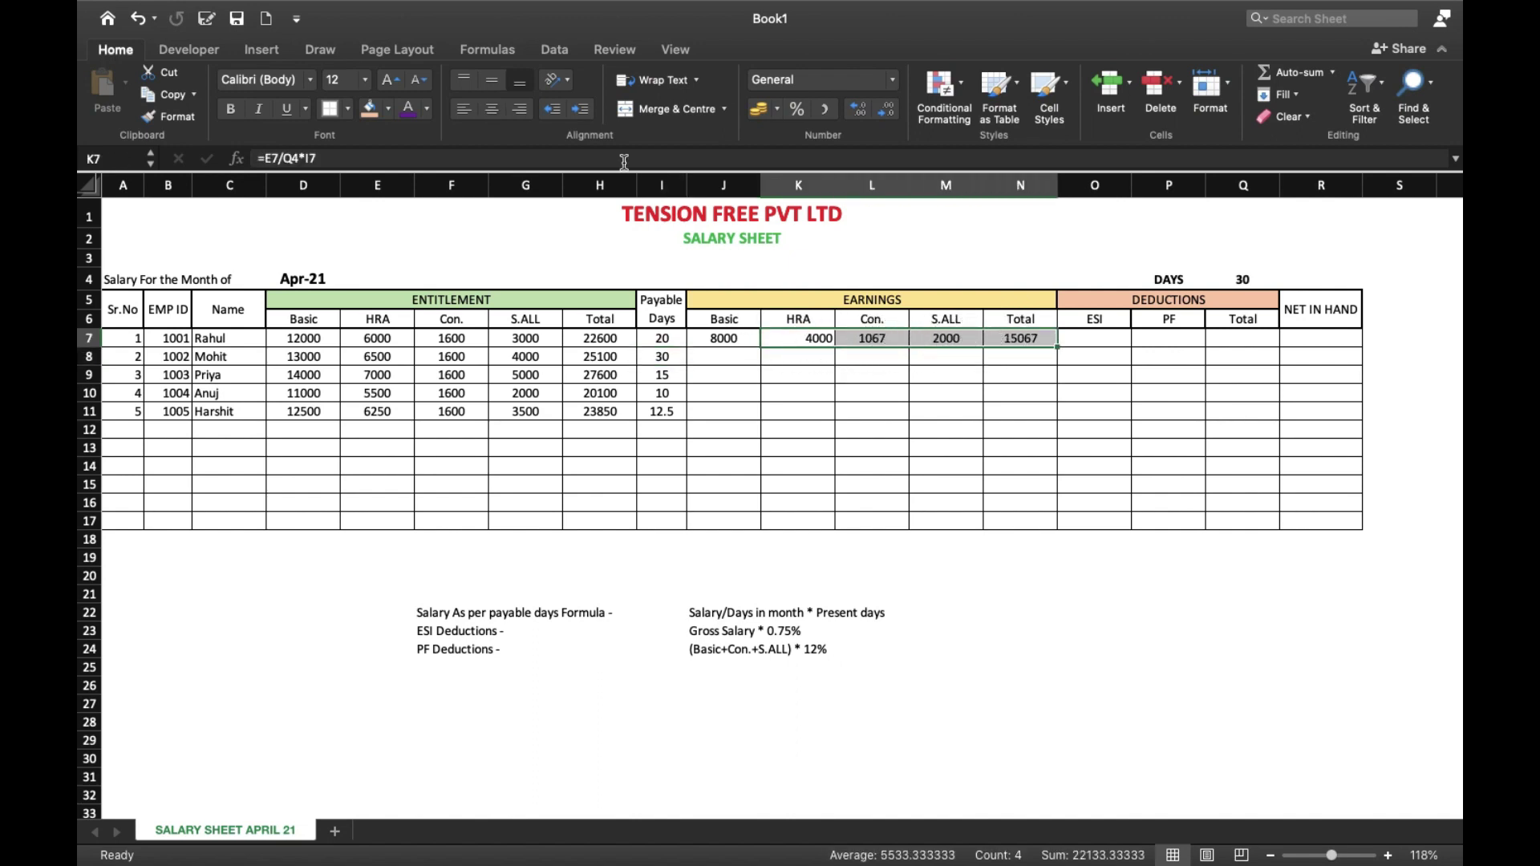
left_click(492, 108)
left_click(726, 339)
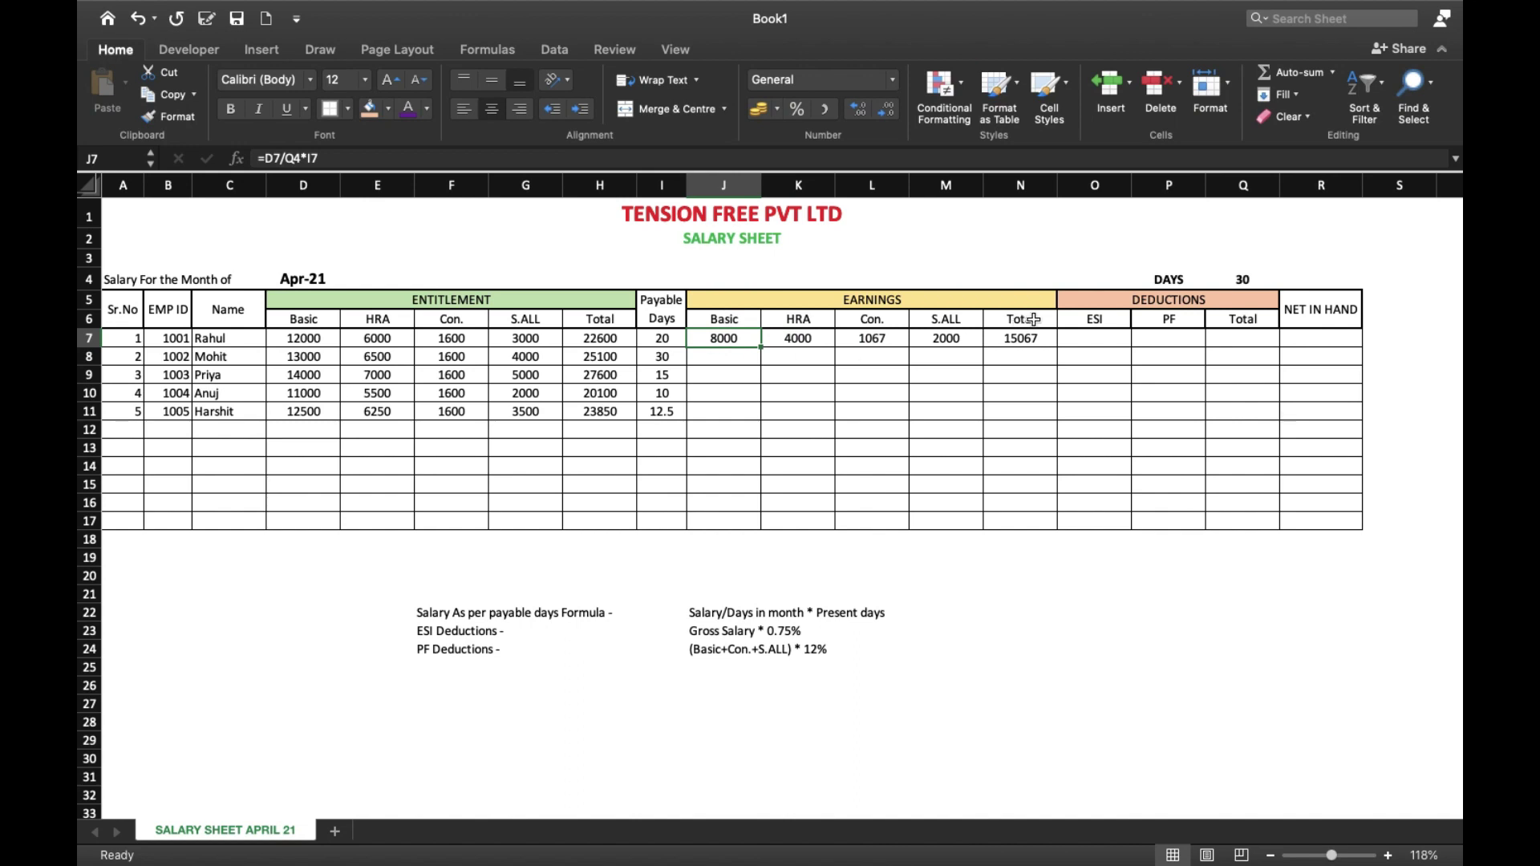
- Make the days-in-month reference absolute in the Basic earnings formula in J7, giving =D7/$Q$4*I7
left_click(726, 358)
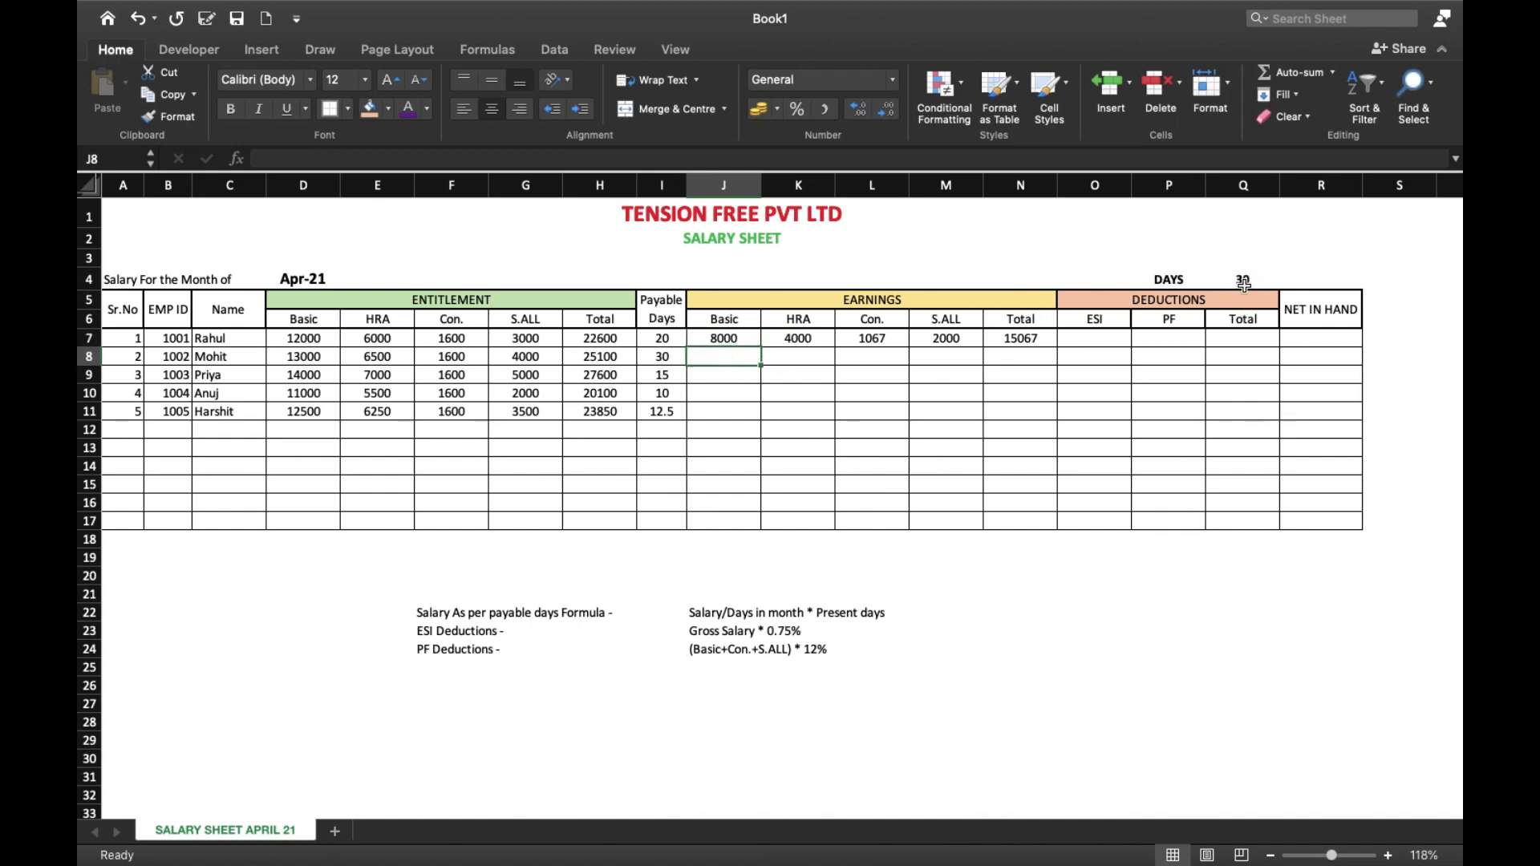
left_click(722, 337)
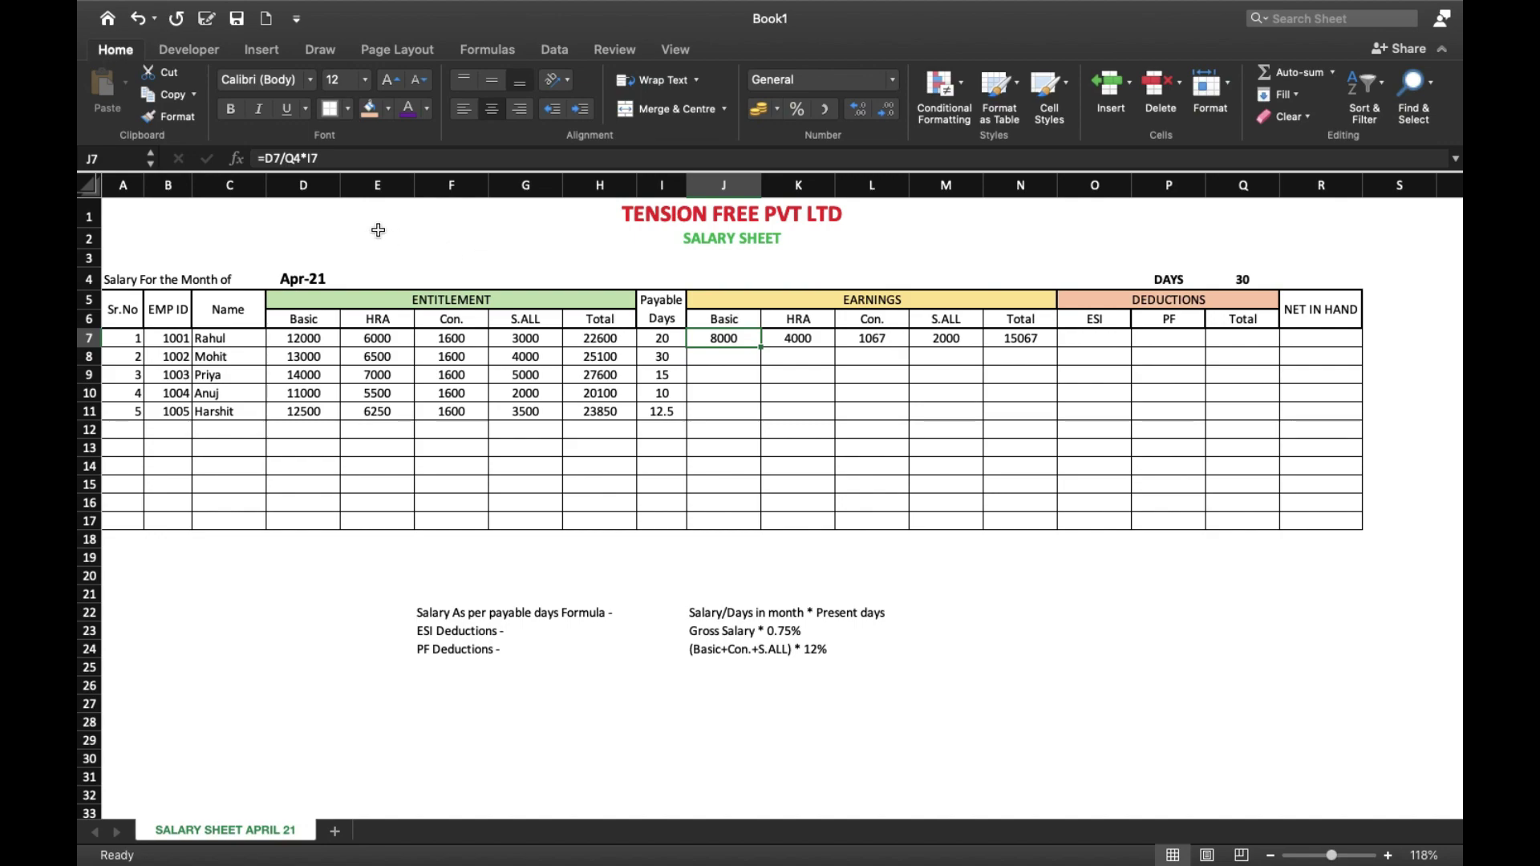
scroll(378, 231, "up", 5)
scroll(378, 230, "down", 5)
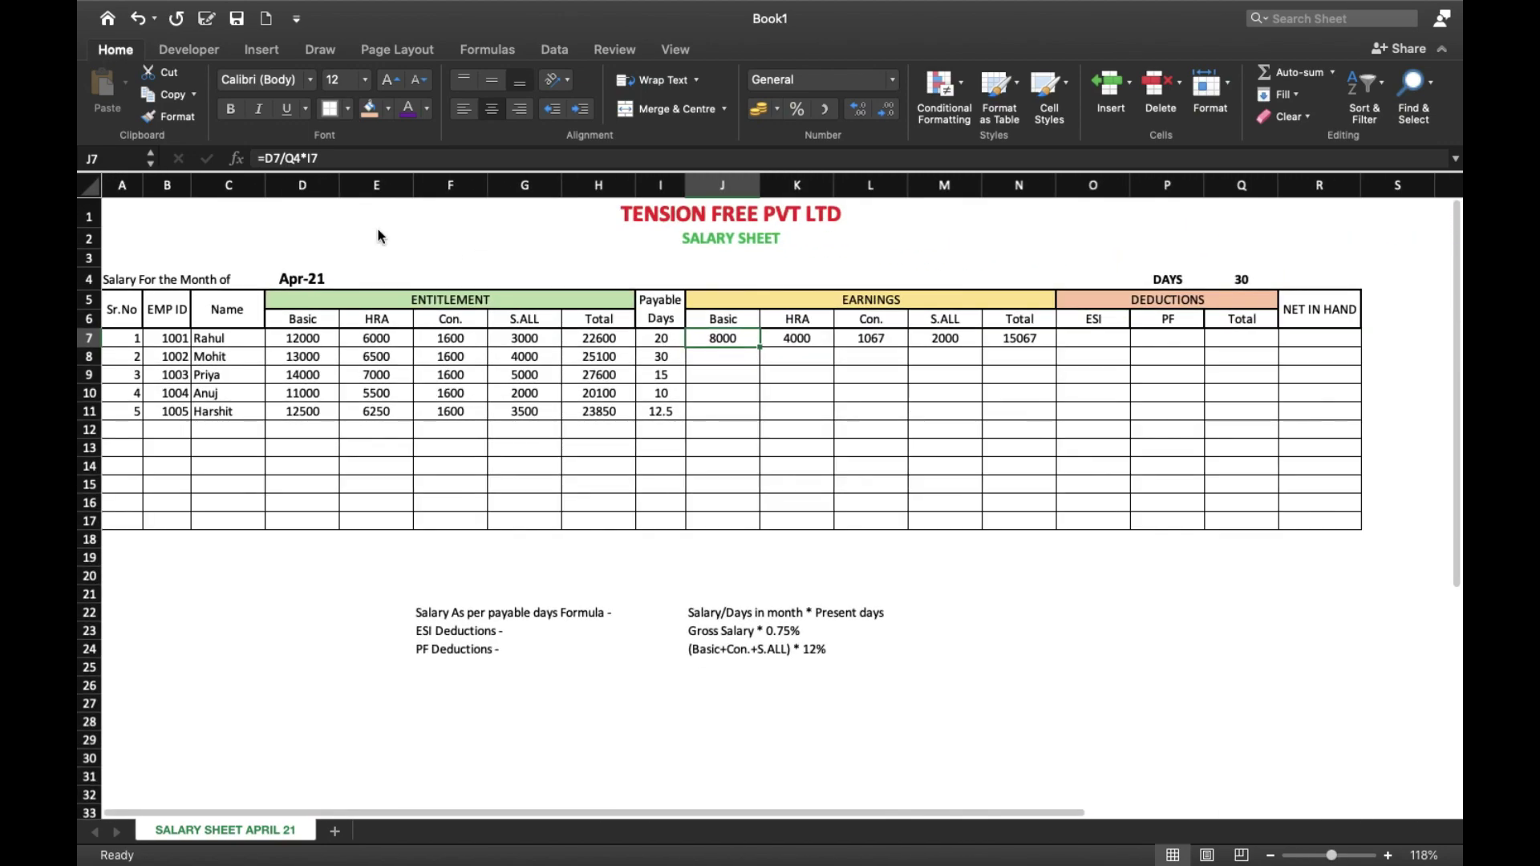
left_click(290, 155)
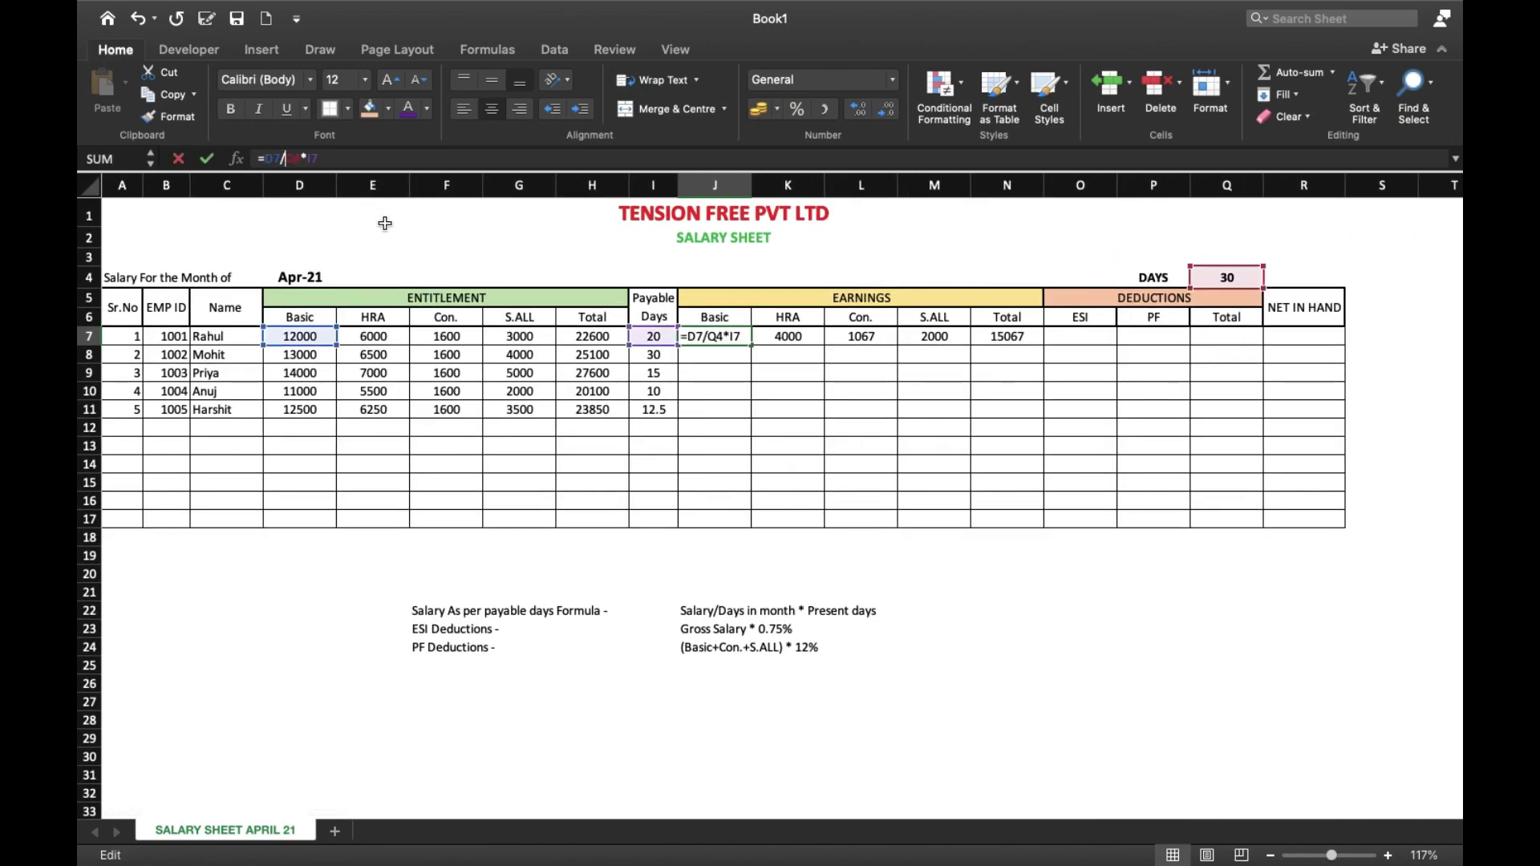
type("$Q")
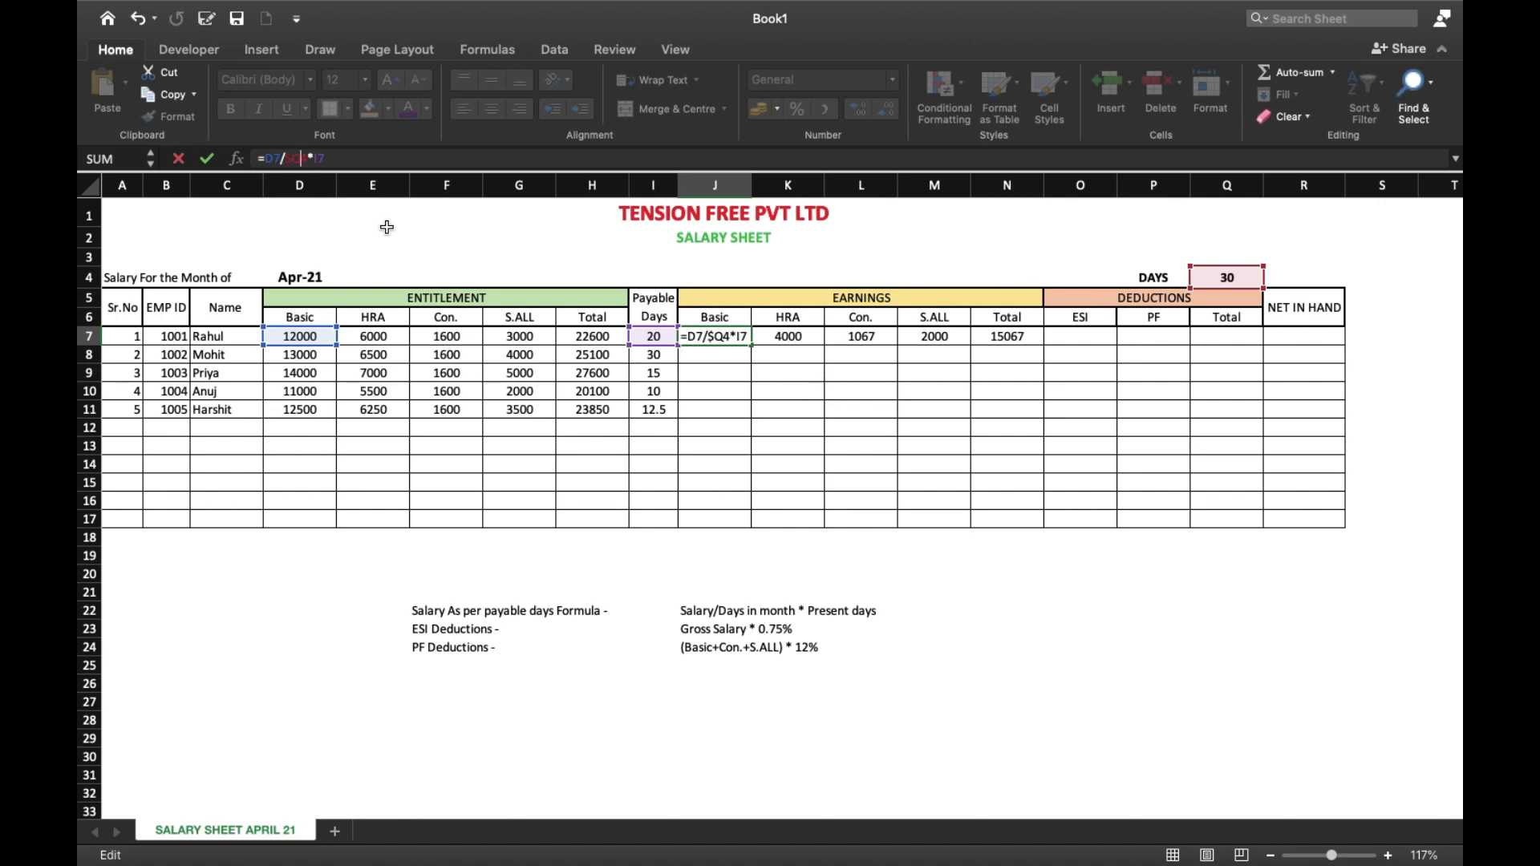
type("$")
key("Return")
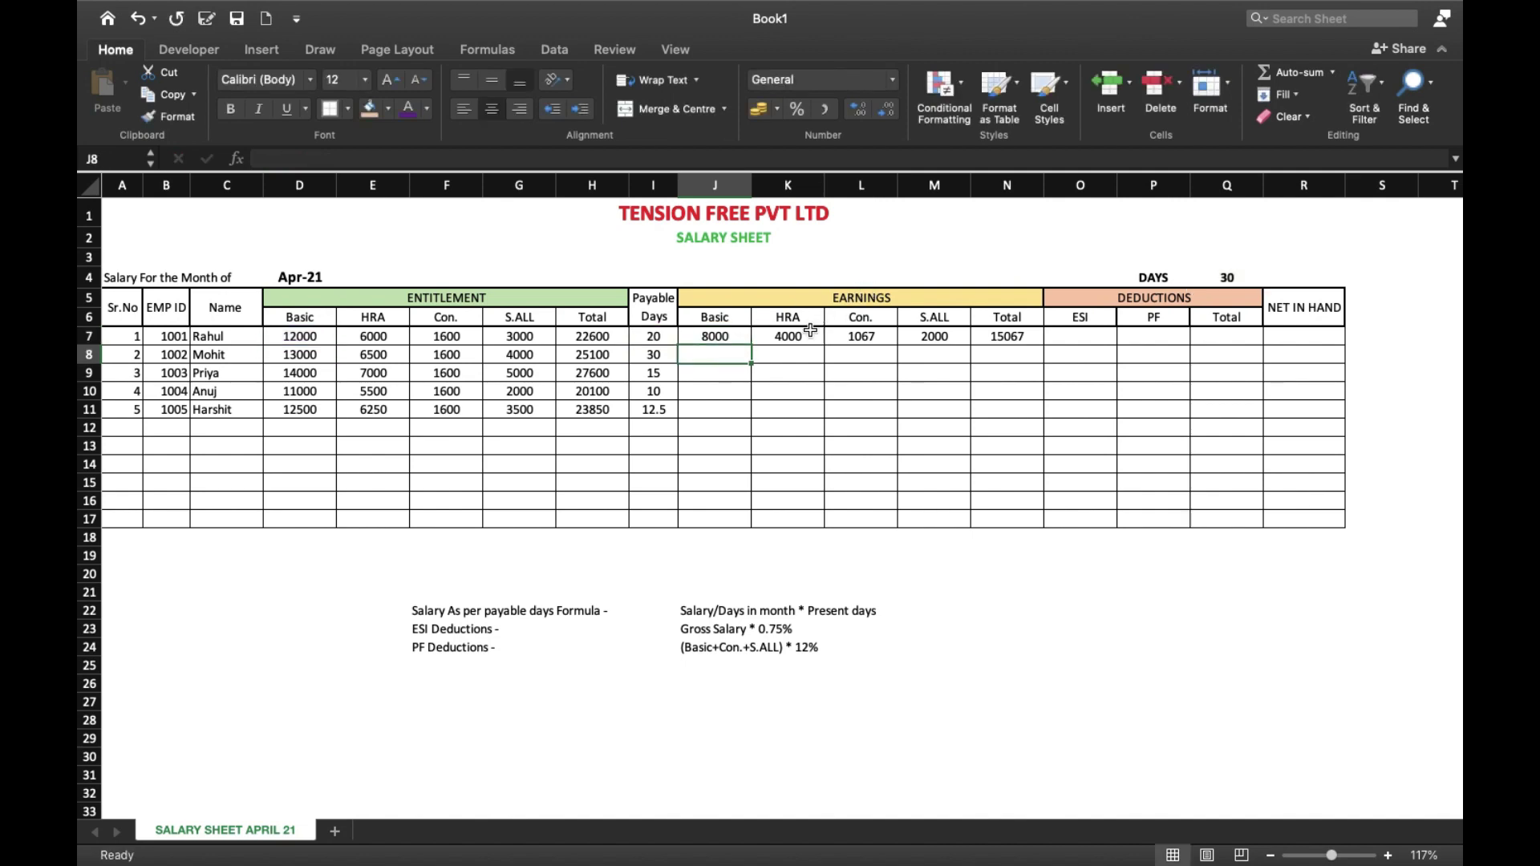
- Make the days-in-month reference absolute in the HRA earnings formula in K7, giving =E7/$Q$4*I7
left_click(788, 340)
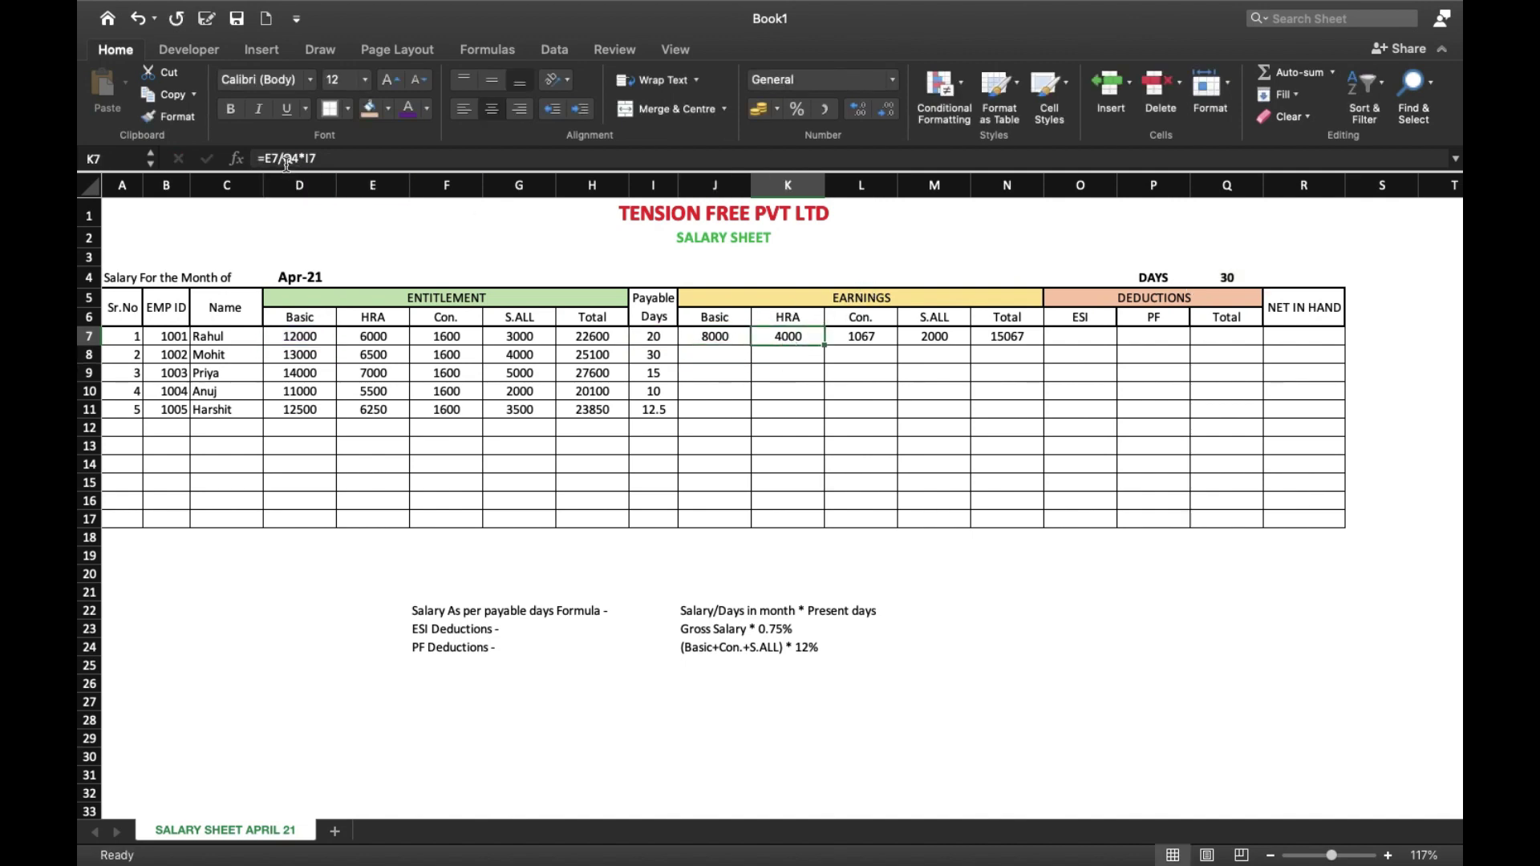
left_click(286, 159)
type("$Q$")
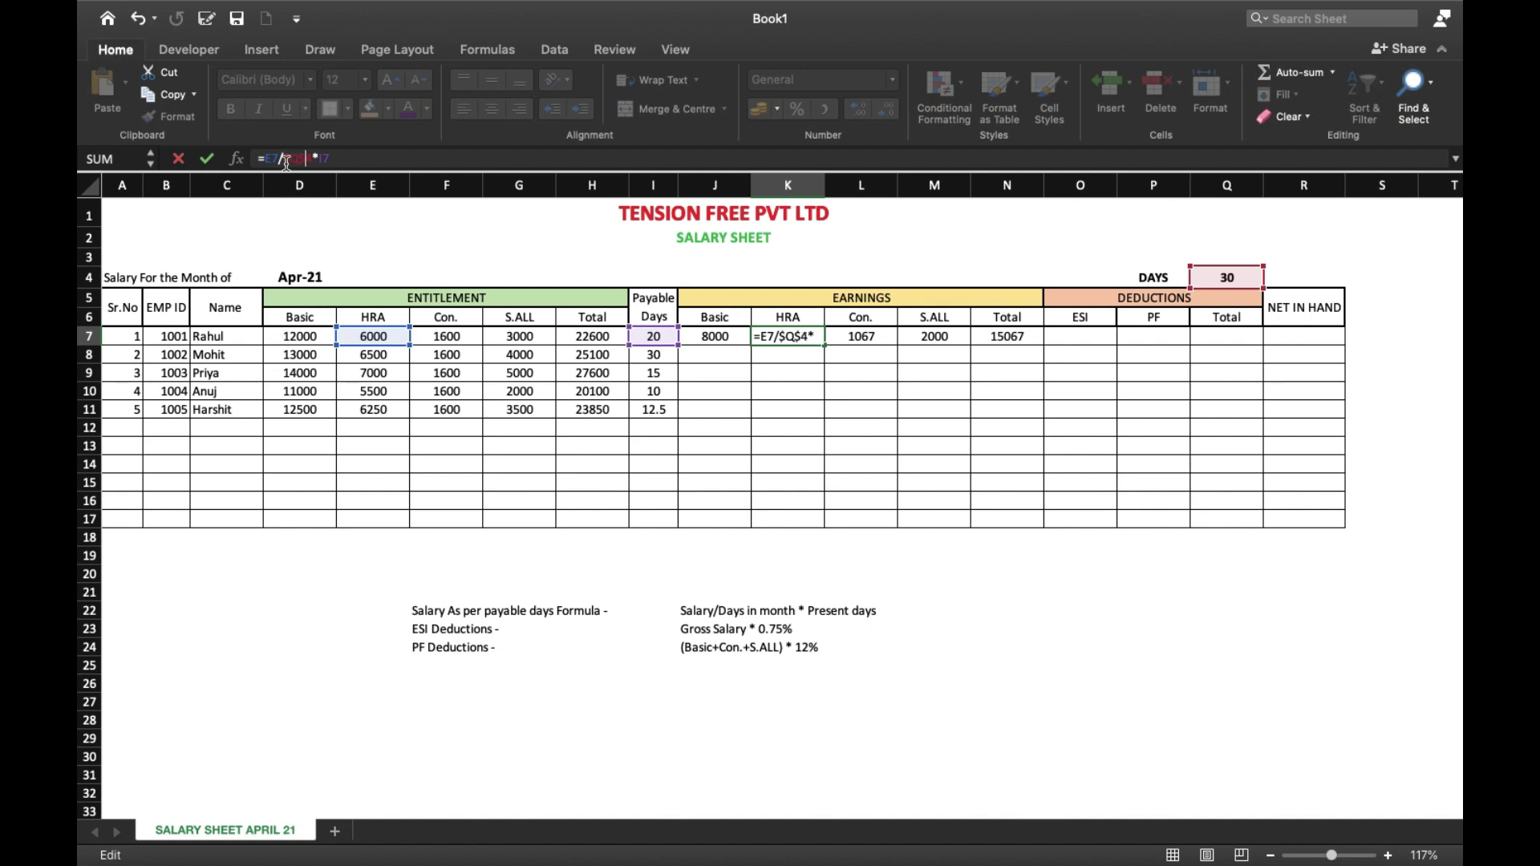
key("Return")
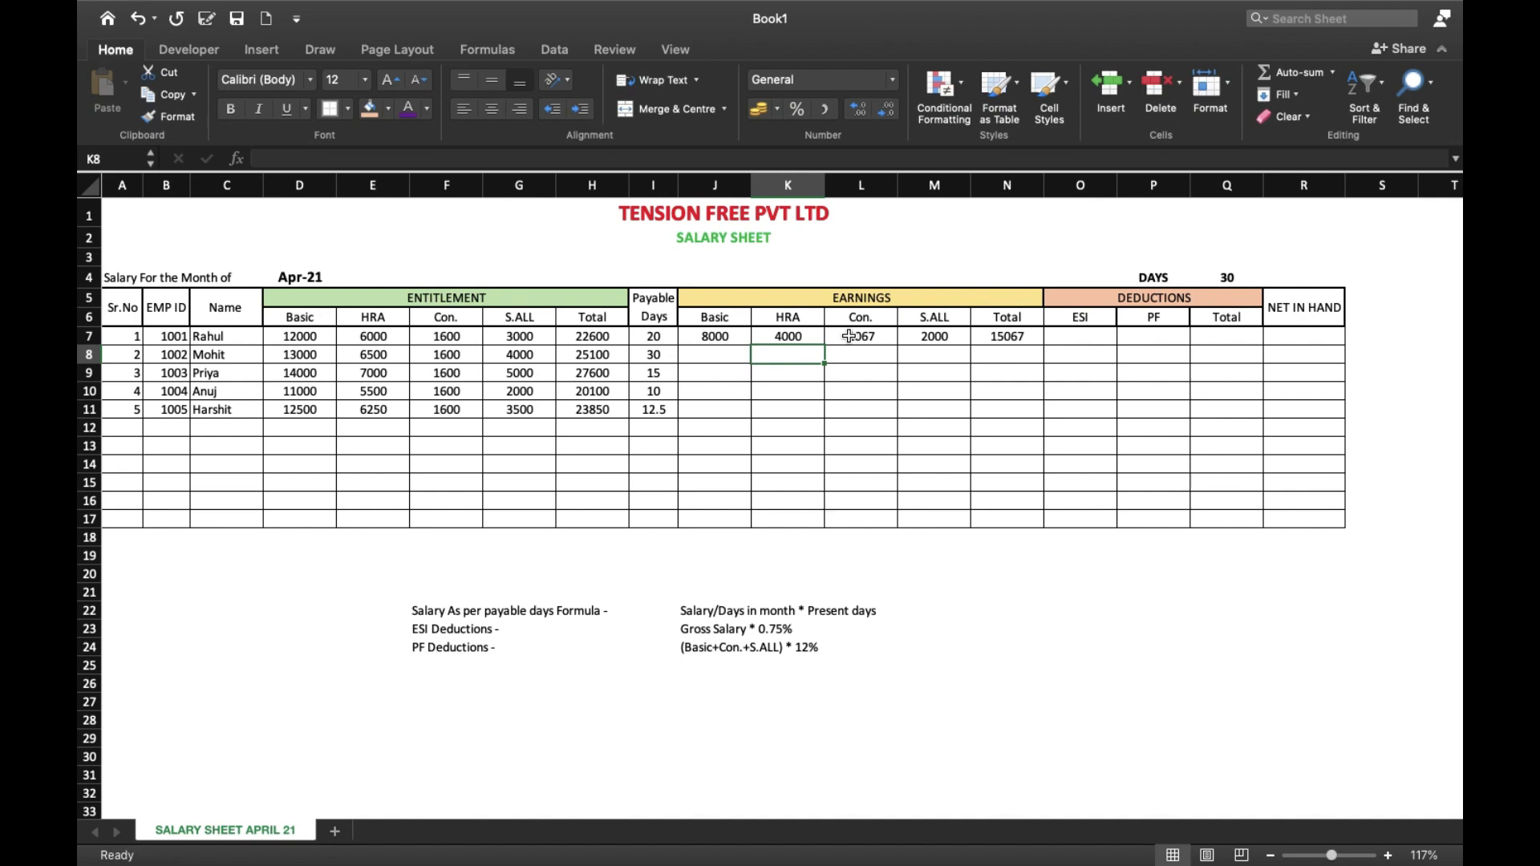
- Make the days-in-month reference absolute in the Con. and S.ALL earnings formulas, giving =F7/$Q$4*I7 in L7 and =G7/$Q$4*I7 in M7
left_click(850, 337)
left_click(285, 156)
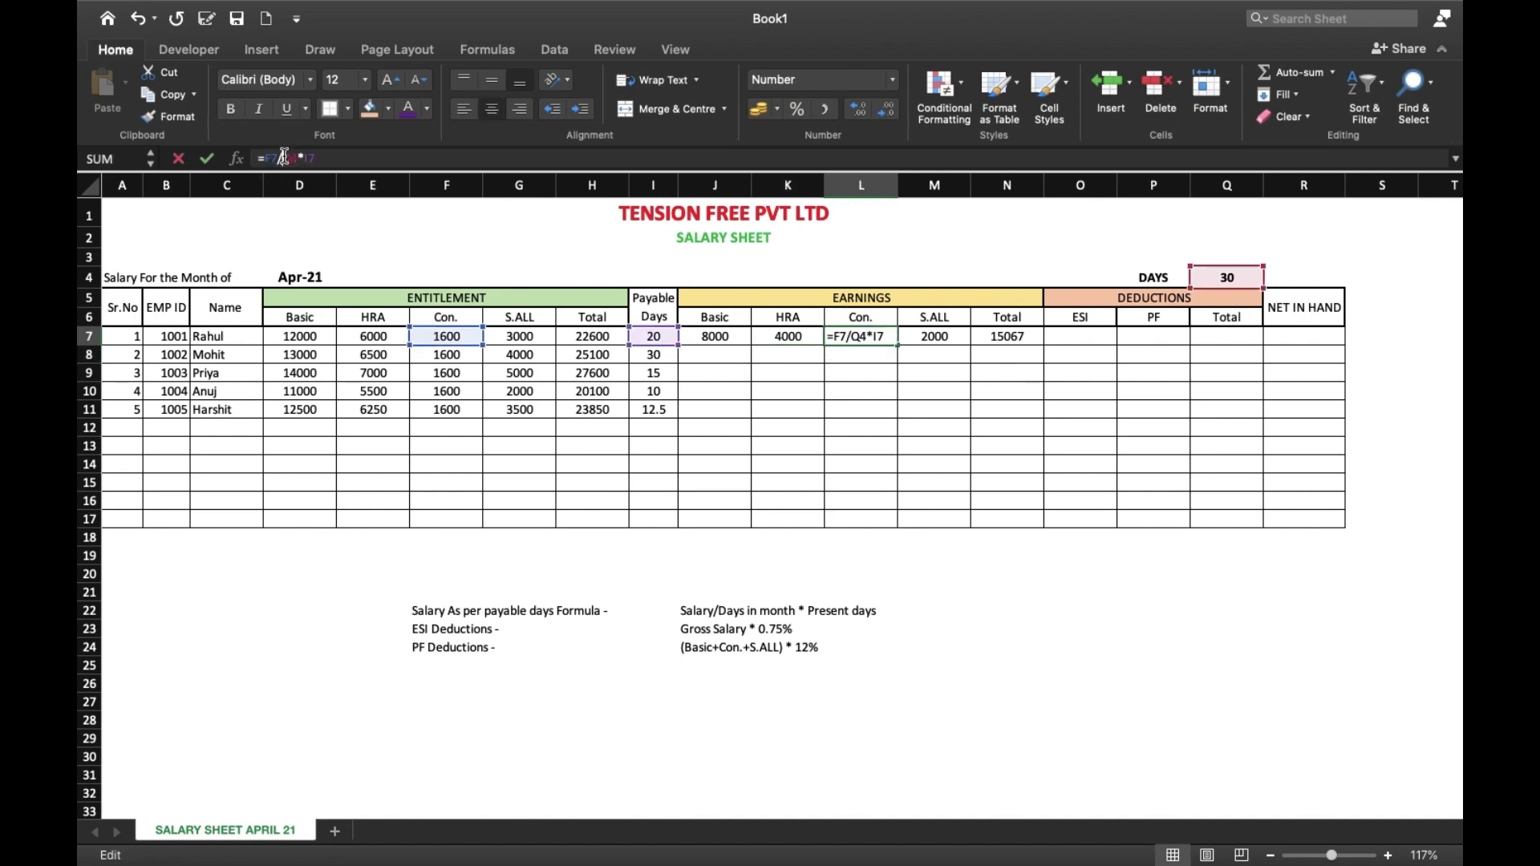
type("$Q$")
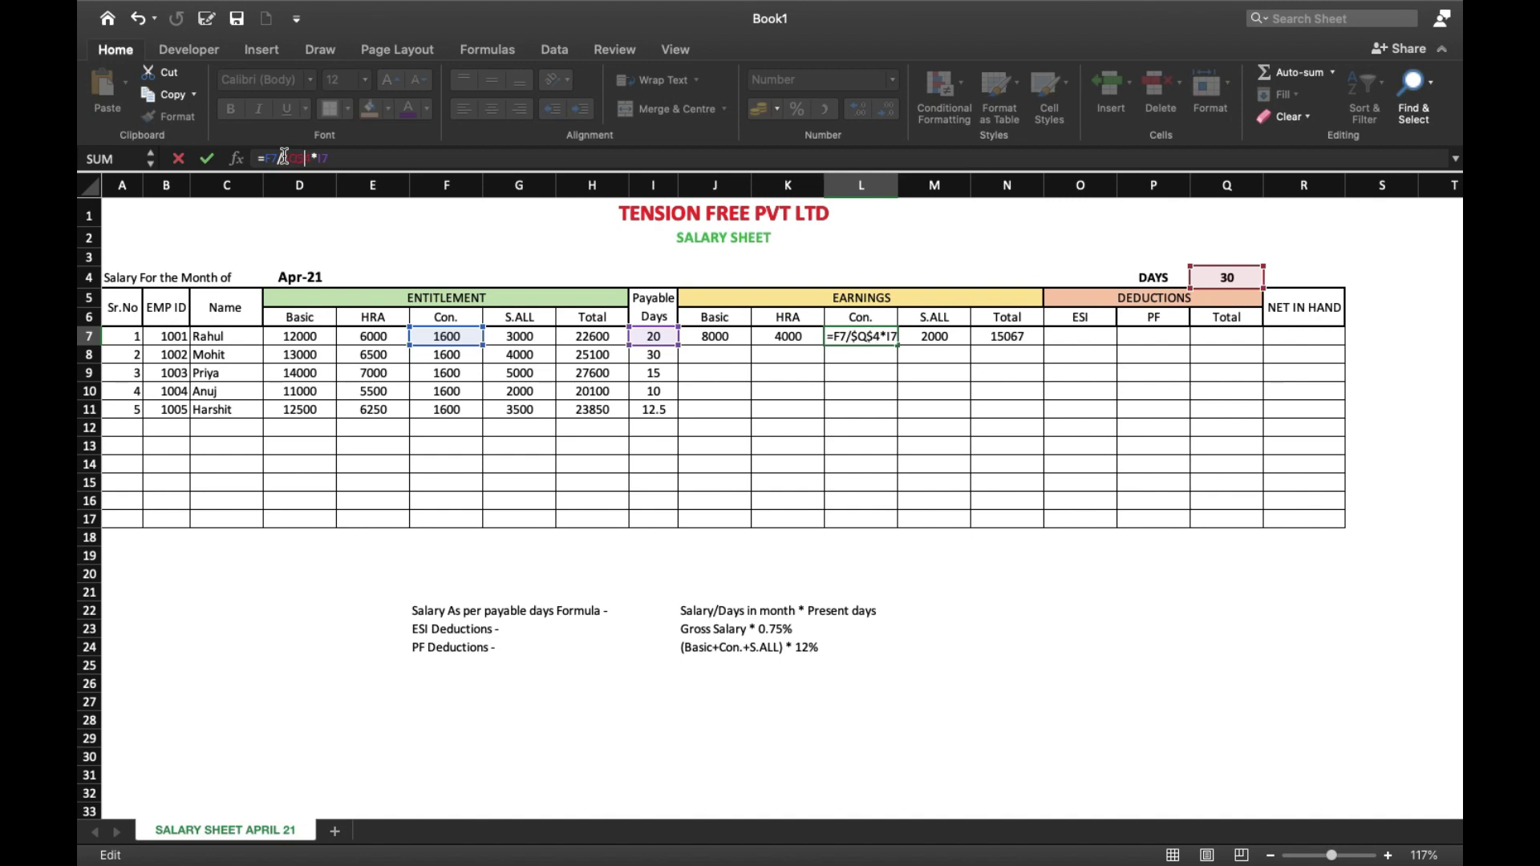
key("Tab")
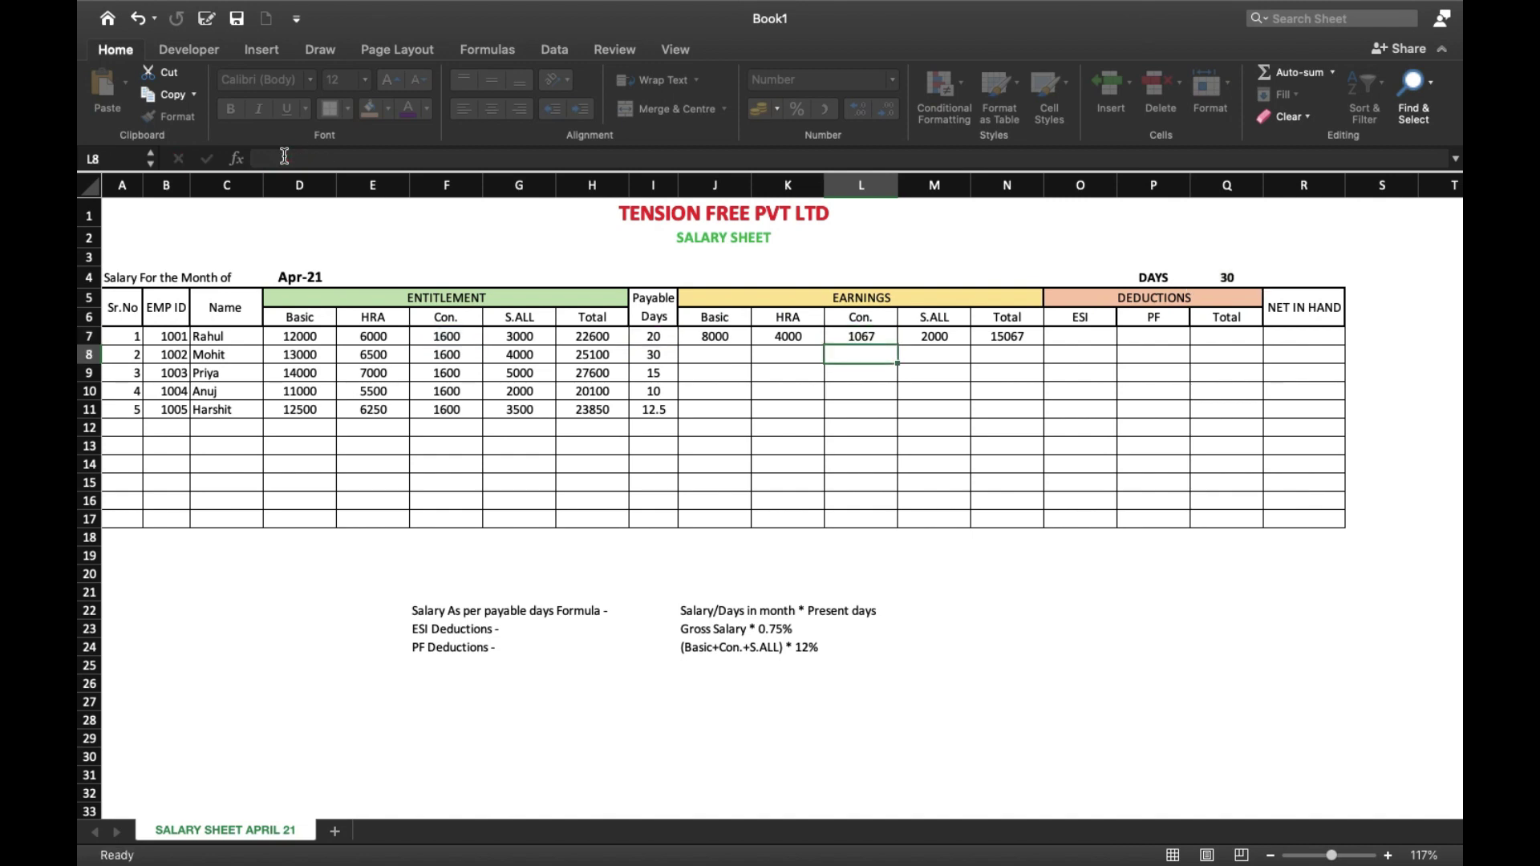
left_click(285, 156)
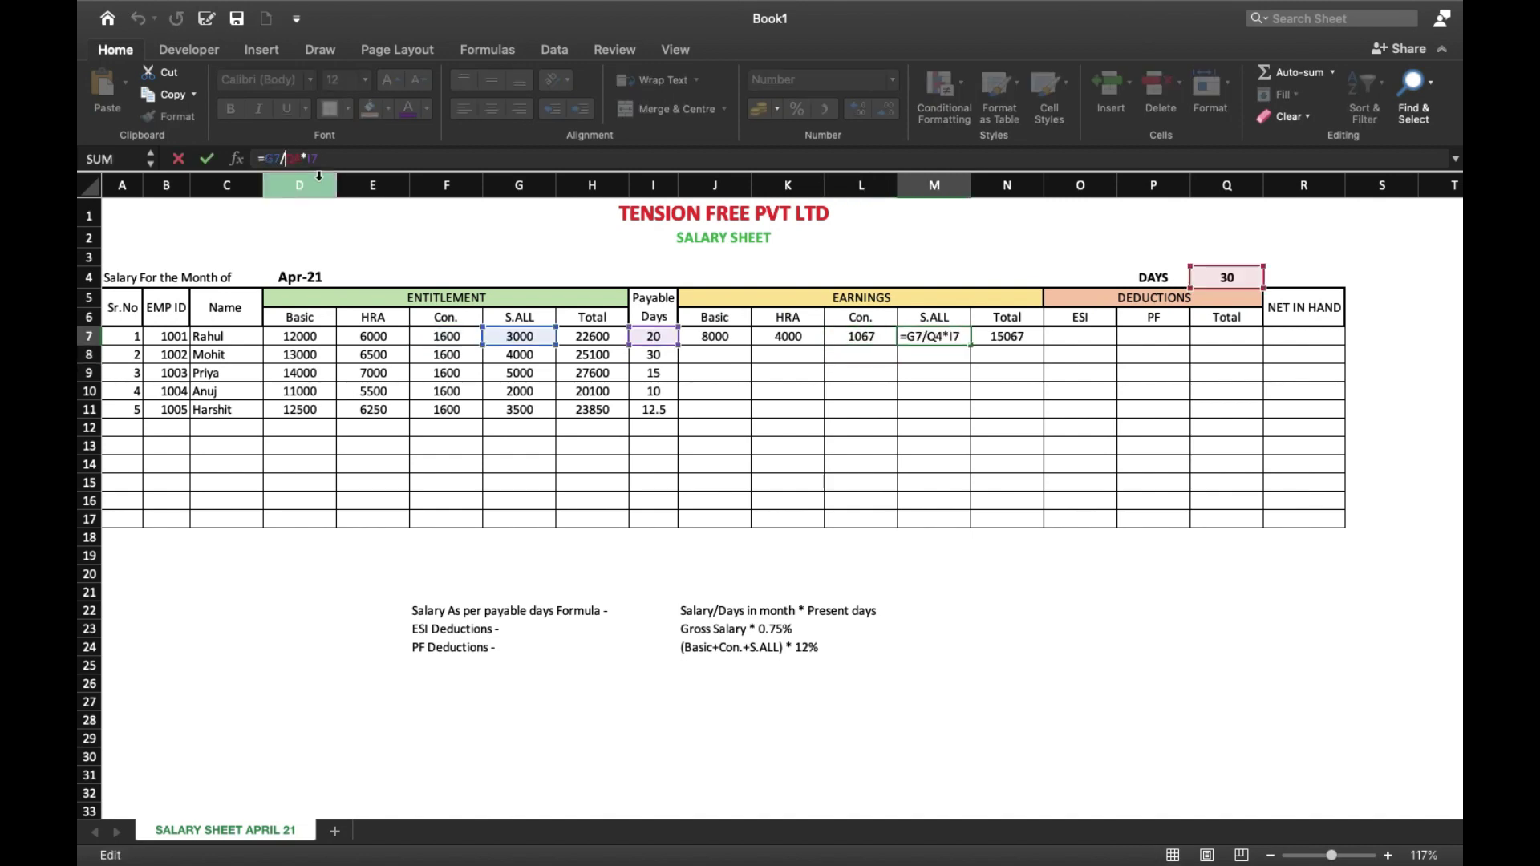
type("$Q$")
key("Return")
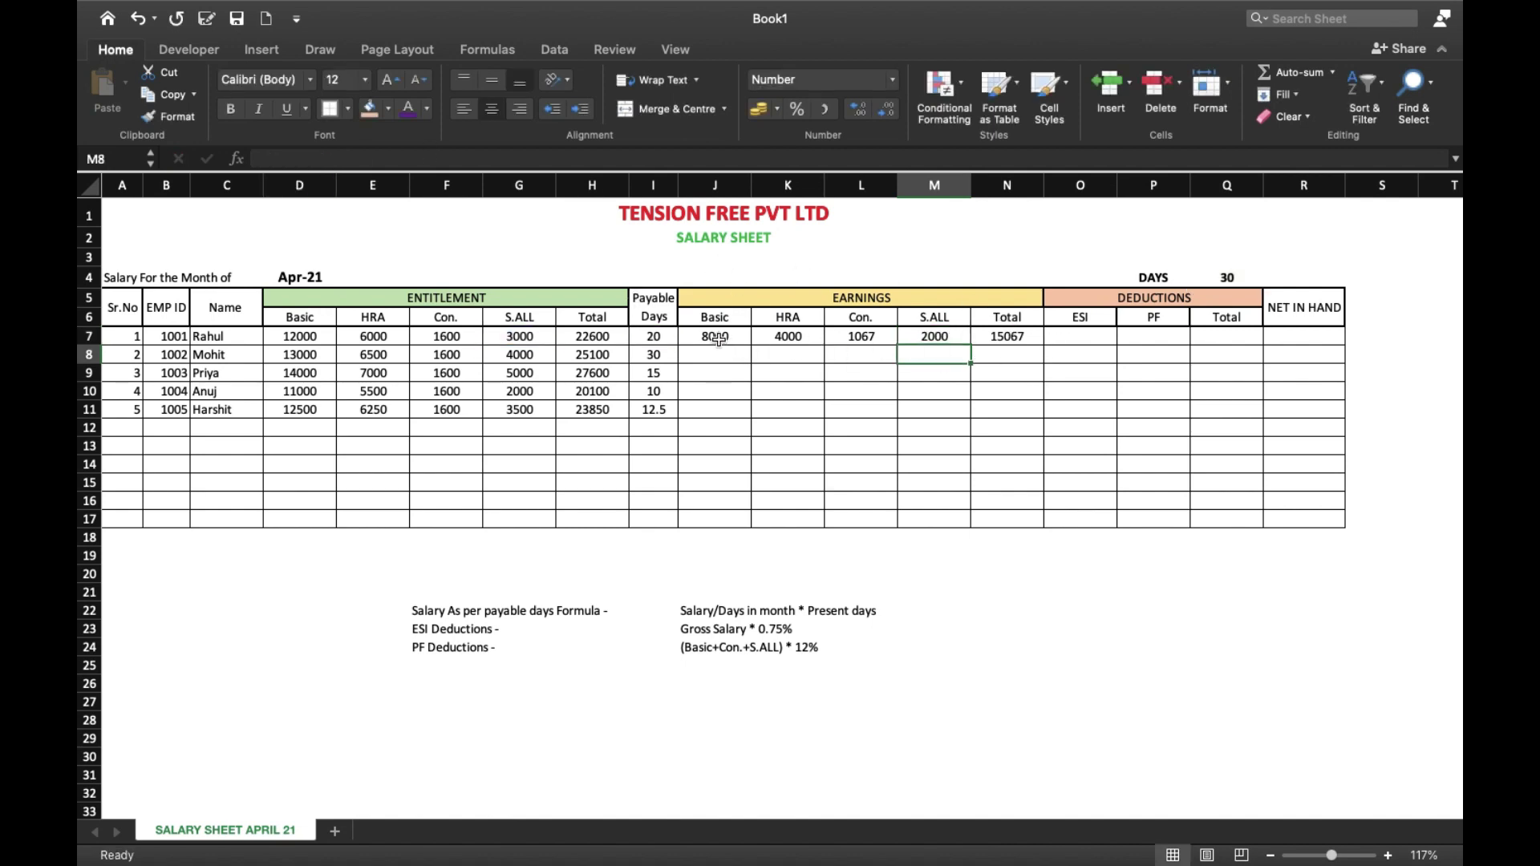
- Fill the earnings formulas in J7:N7 down to row 11 and show the values in J10:K11 without decimals
left_click_drag(714, 337, 1044, 412)
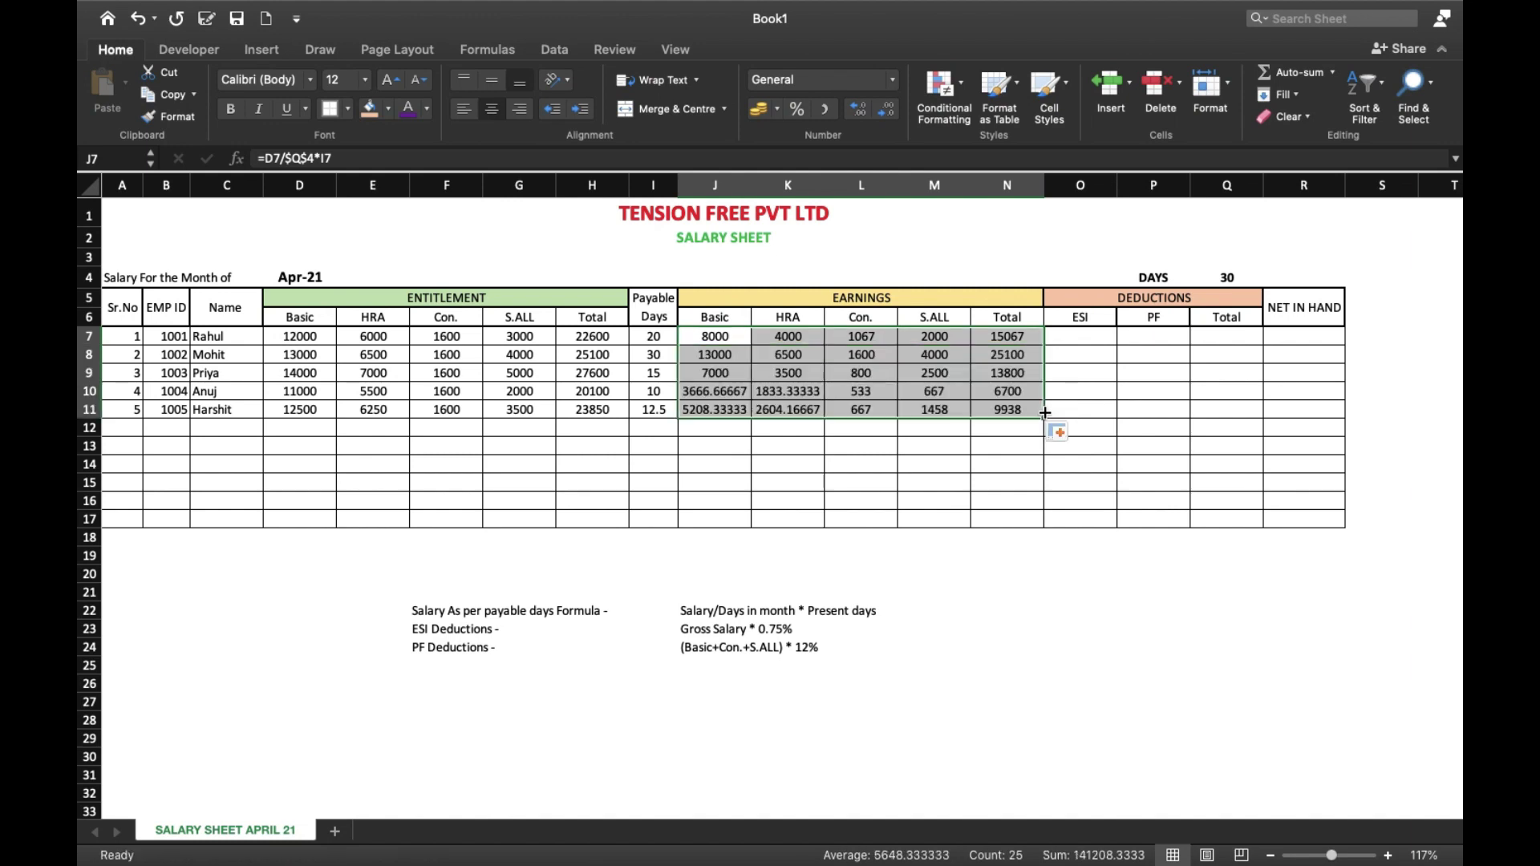
left_click(762, 396)
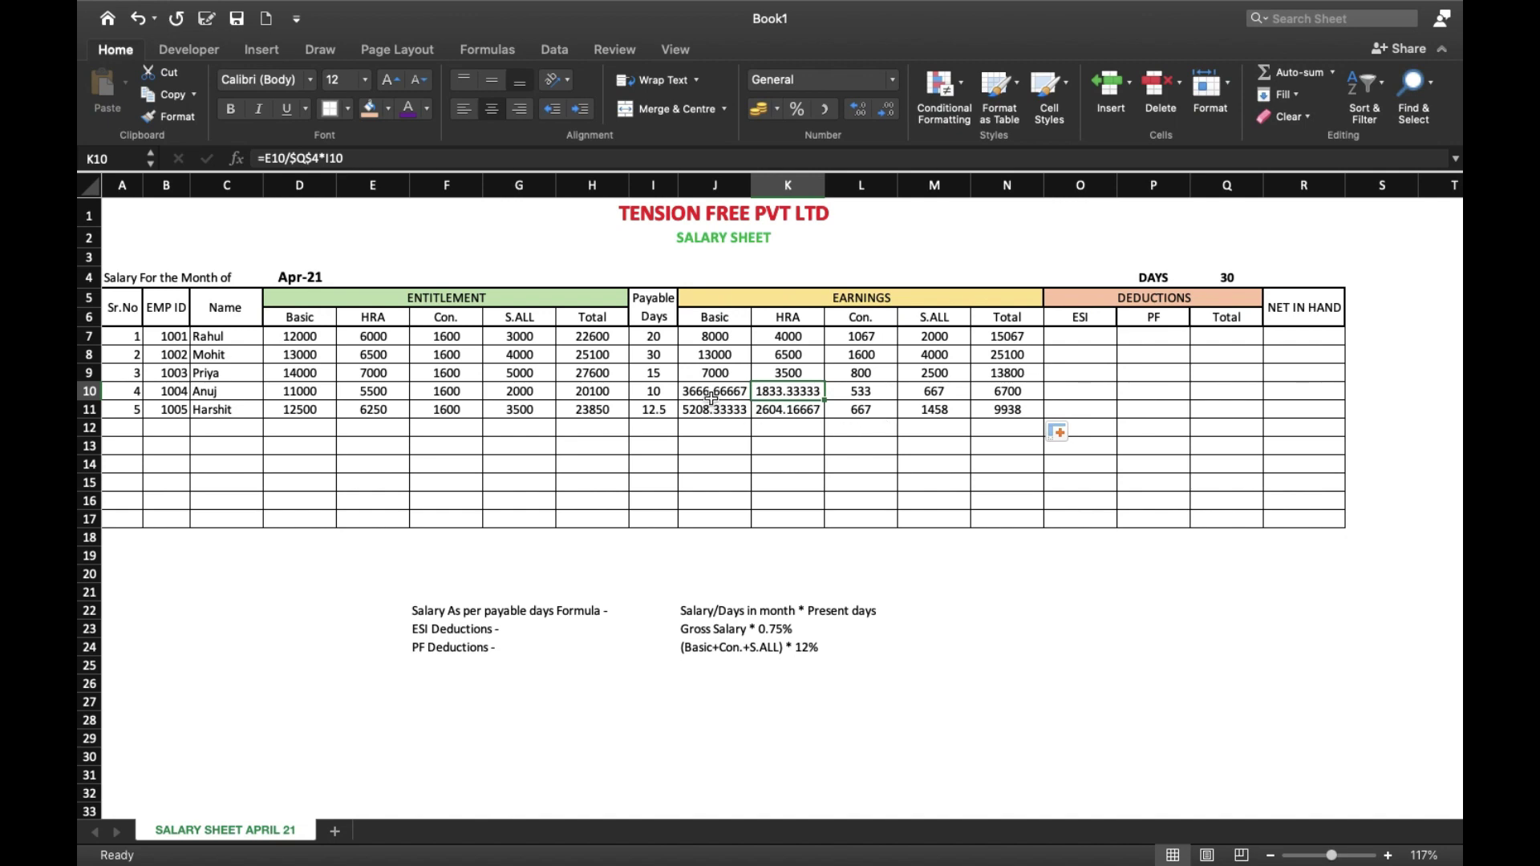
left_click_drag(711, 393, 783, 409)
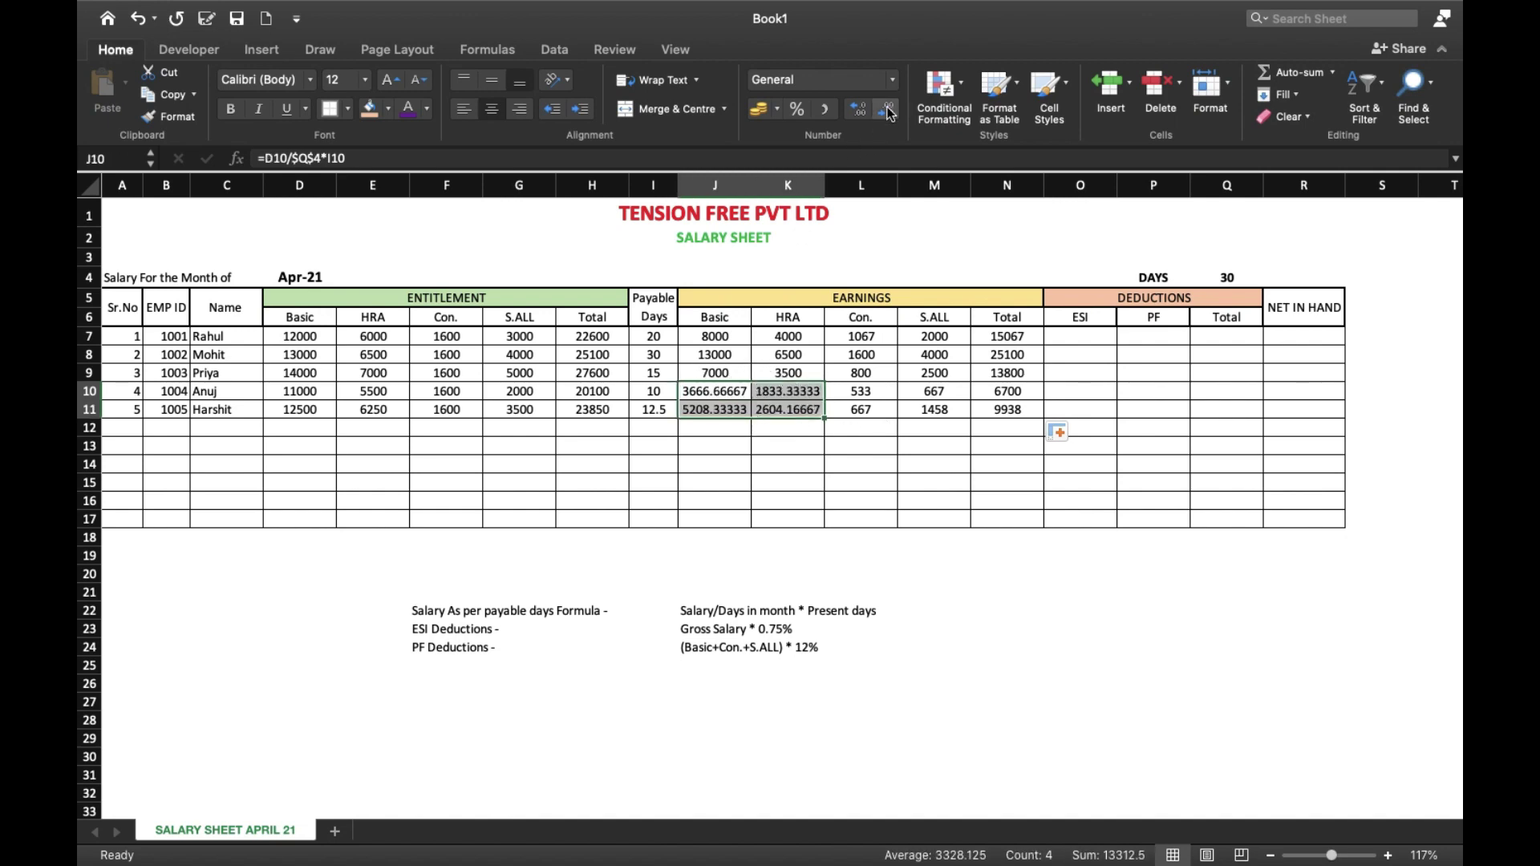
left_click(889, 113)
left_click(889, 113)
left_click(889, 113)
left_click(888, 113)
left_click(889, 113)
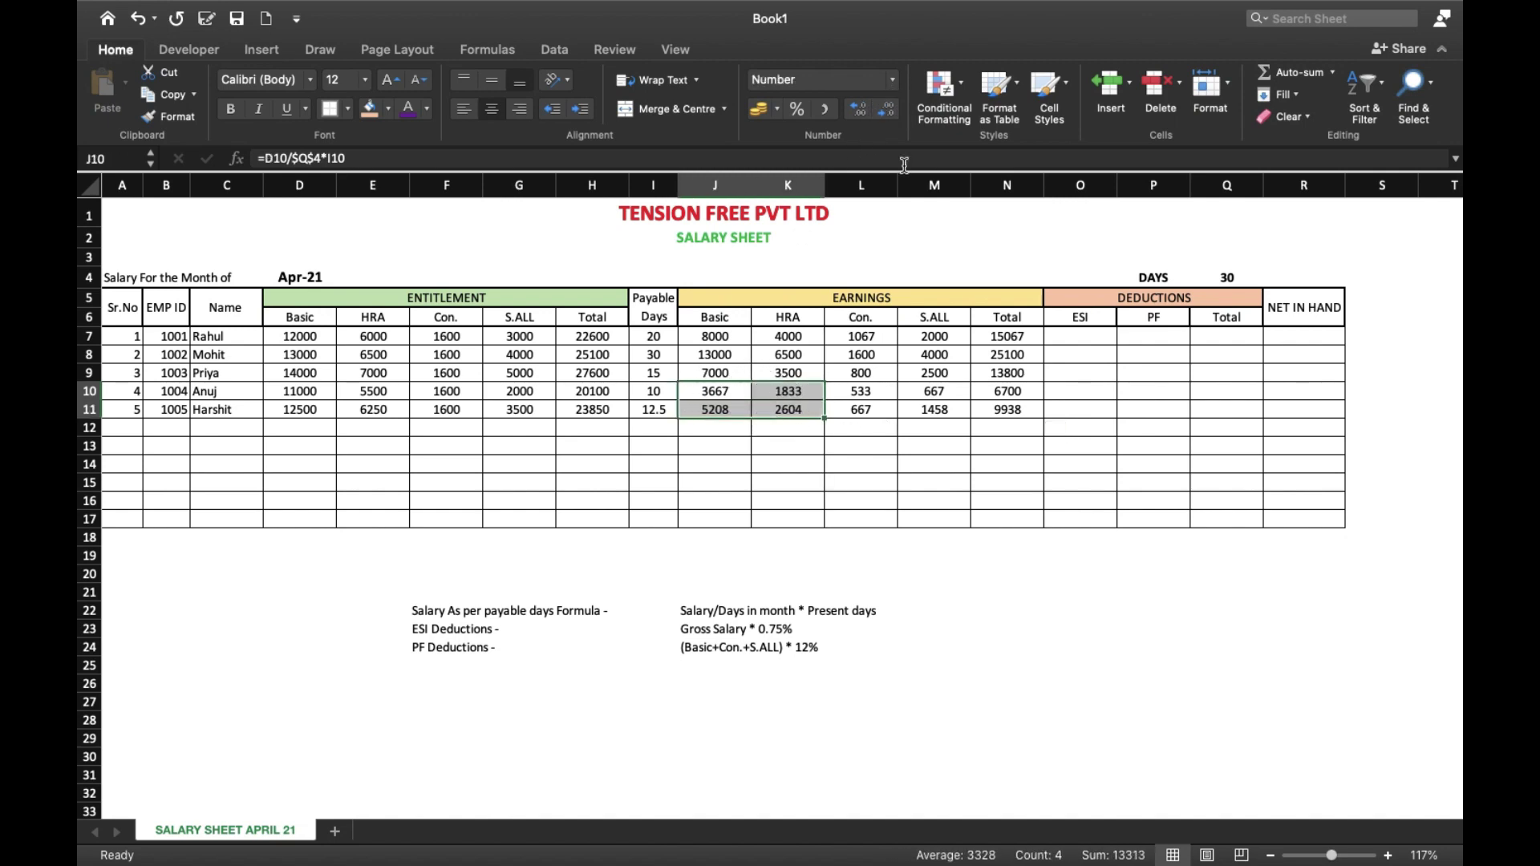
left_click(903, 482)
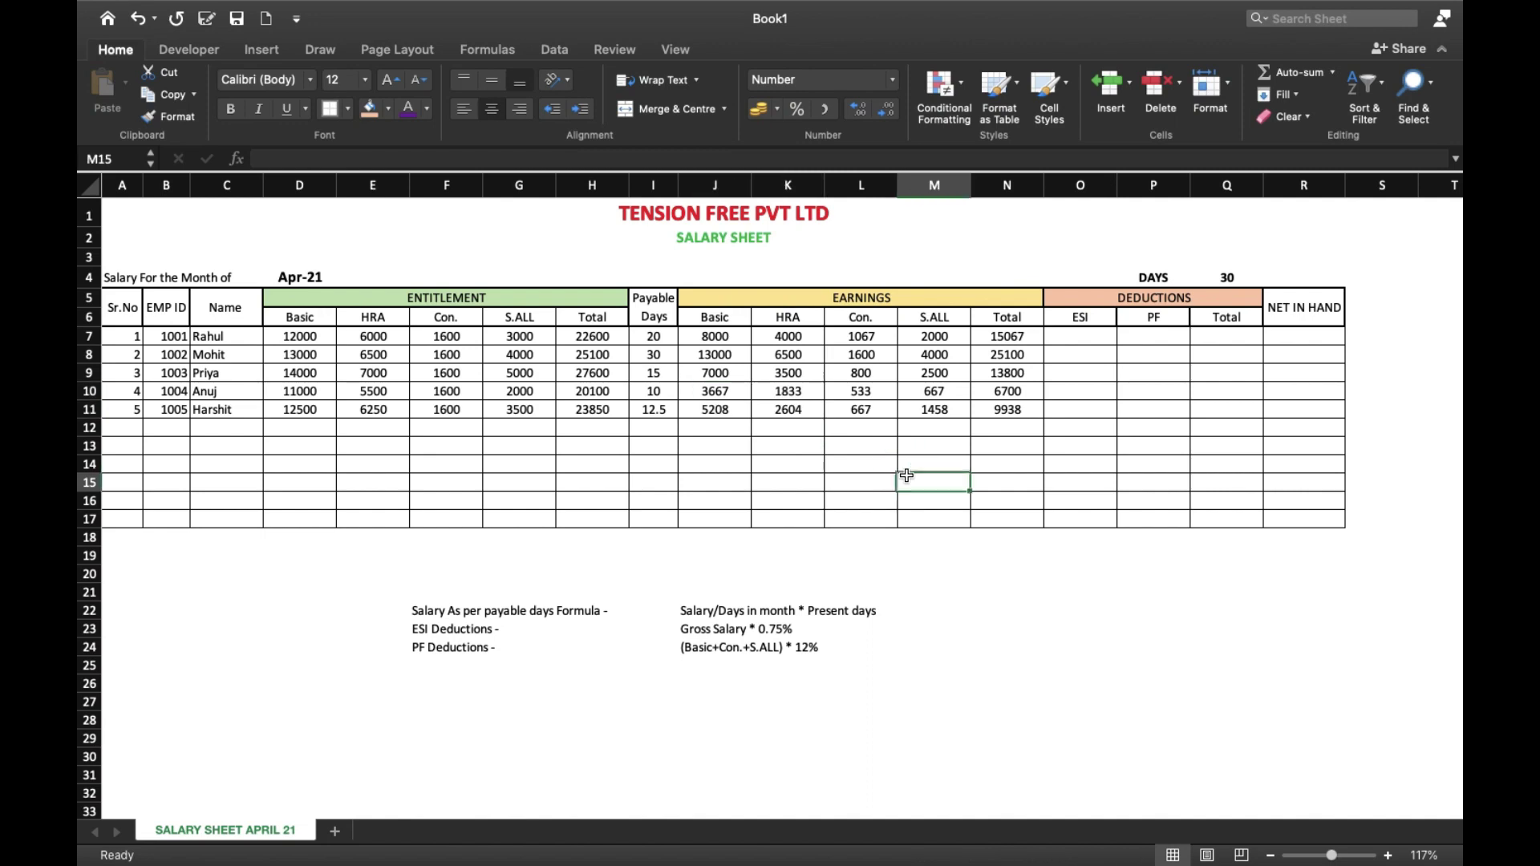
- Review the payable days in I7 to I11 and the total earnings in N7 to N11
left_click(655, 335)
left_click(652, 354)
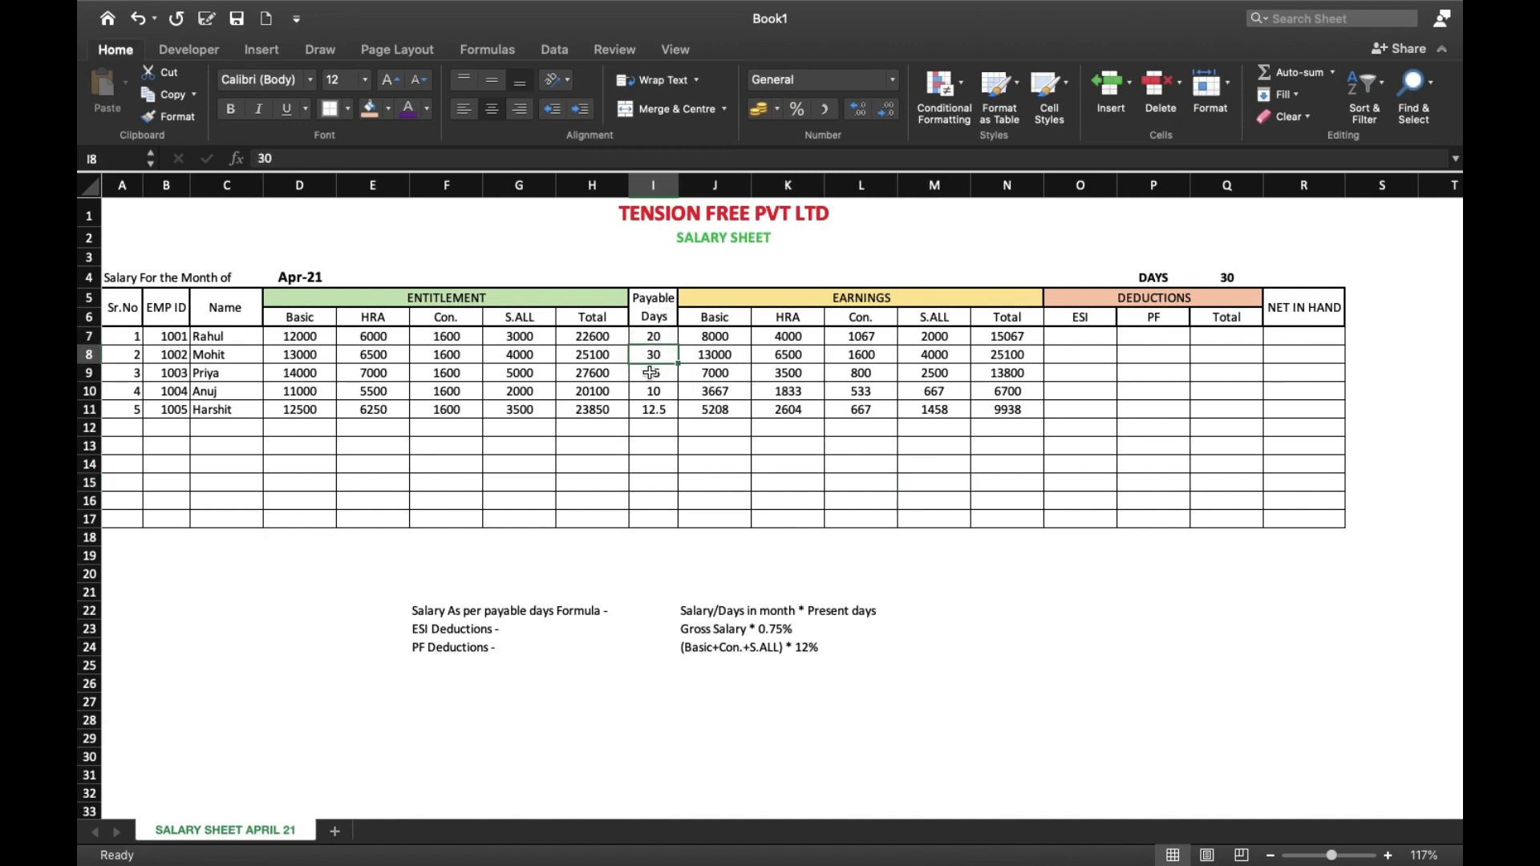
left_click(650, 373)
left_click(650, 392)
left_click(653, 410)
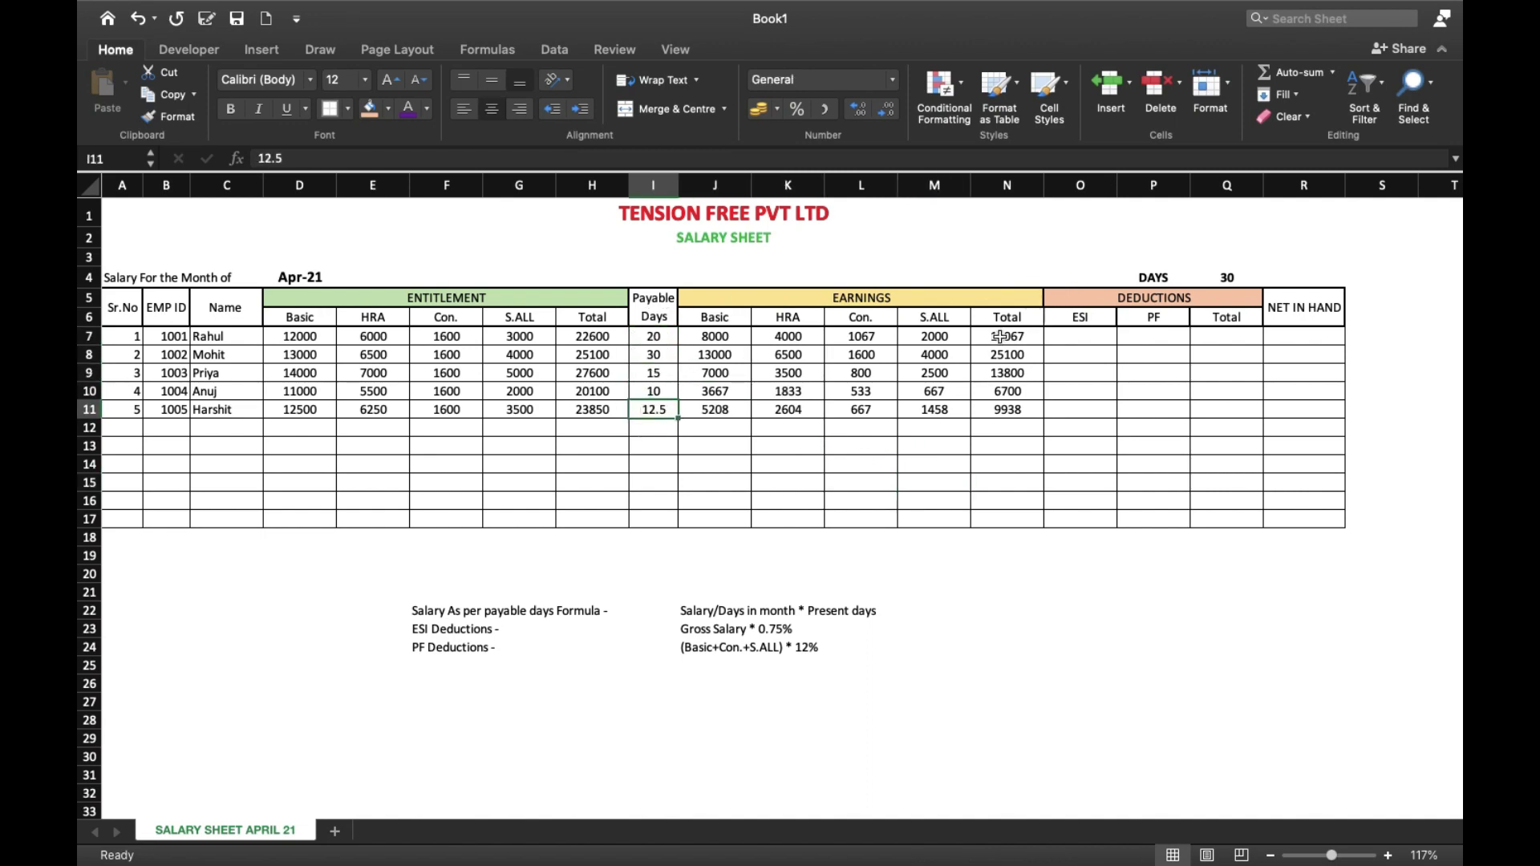
left_click_drag(1001, 337, 1007, 410)
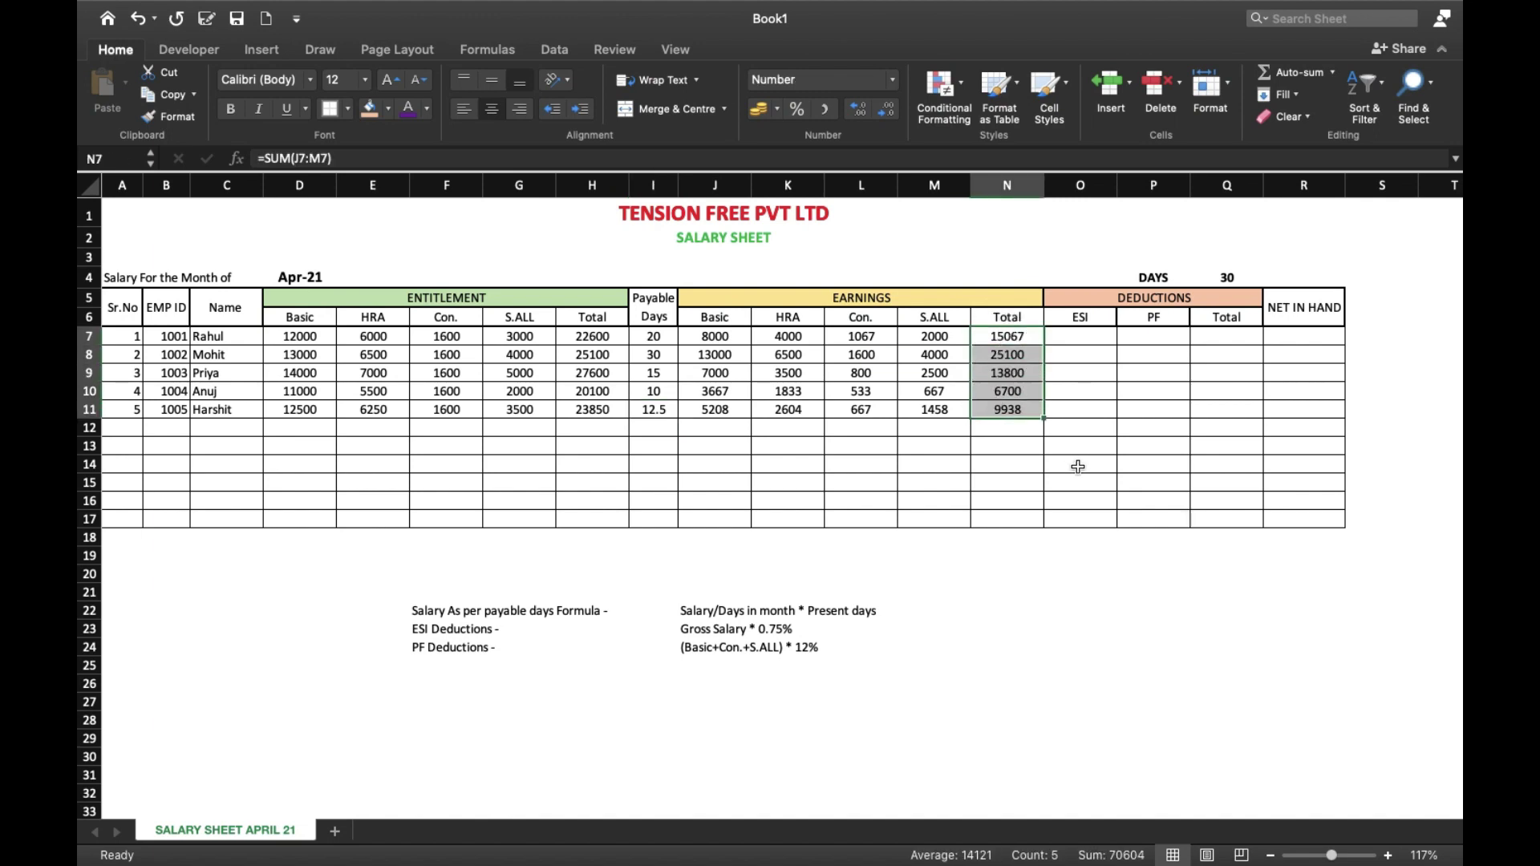
- Calculate the ESI deduction in O7 from the total earnings with the formula =N7*0.75%
left_click(1093, 340)
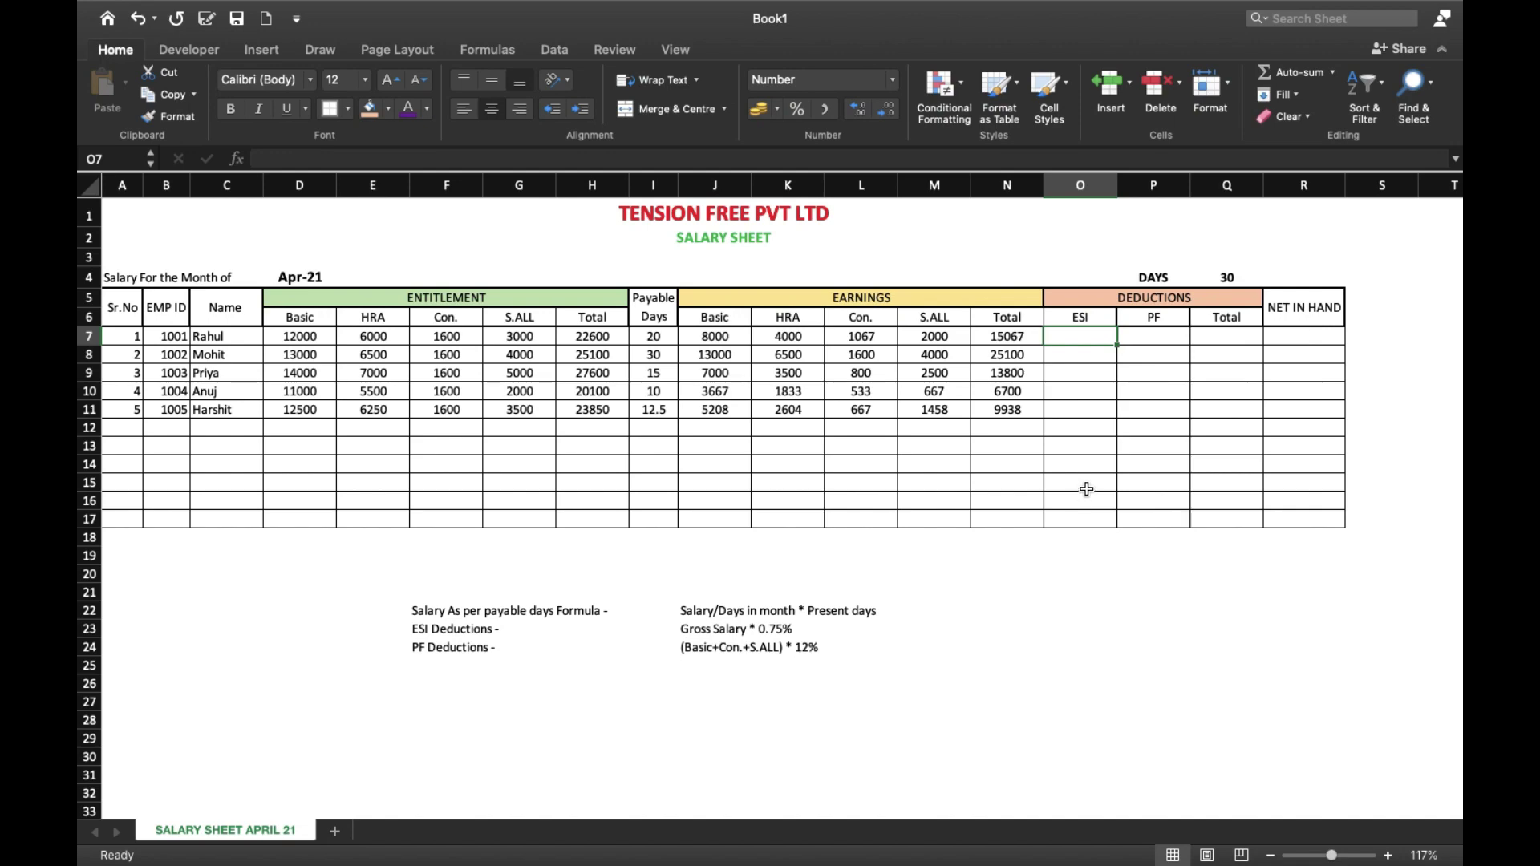
scroll(1090, 346, "up", 5)
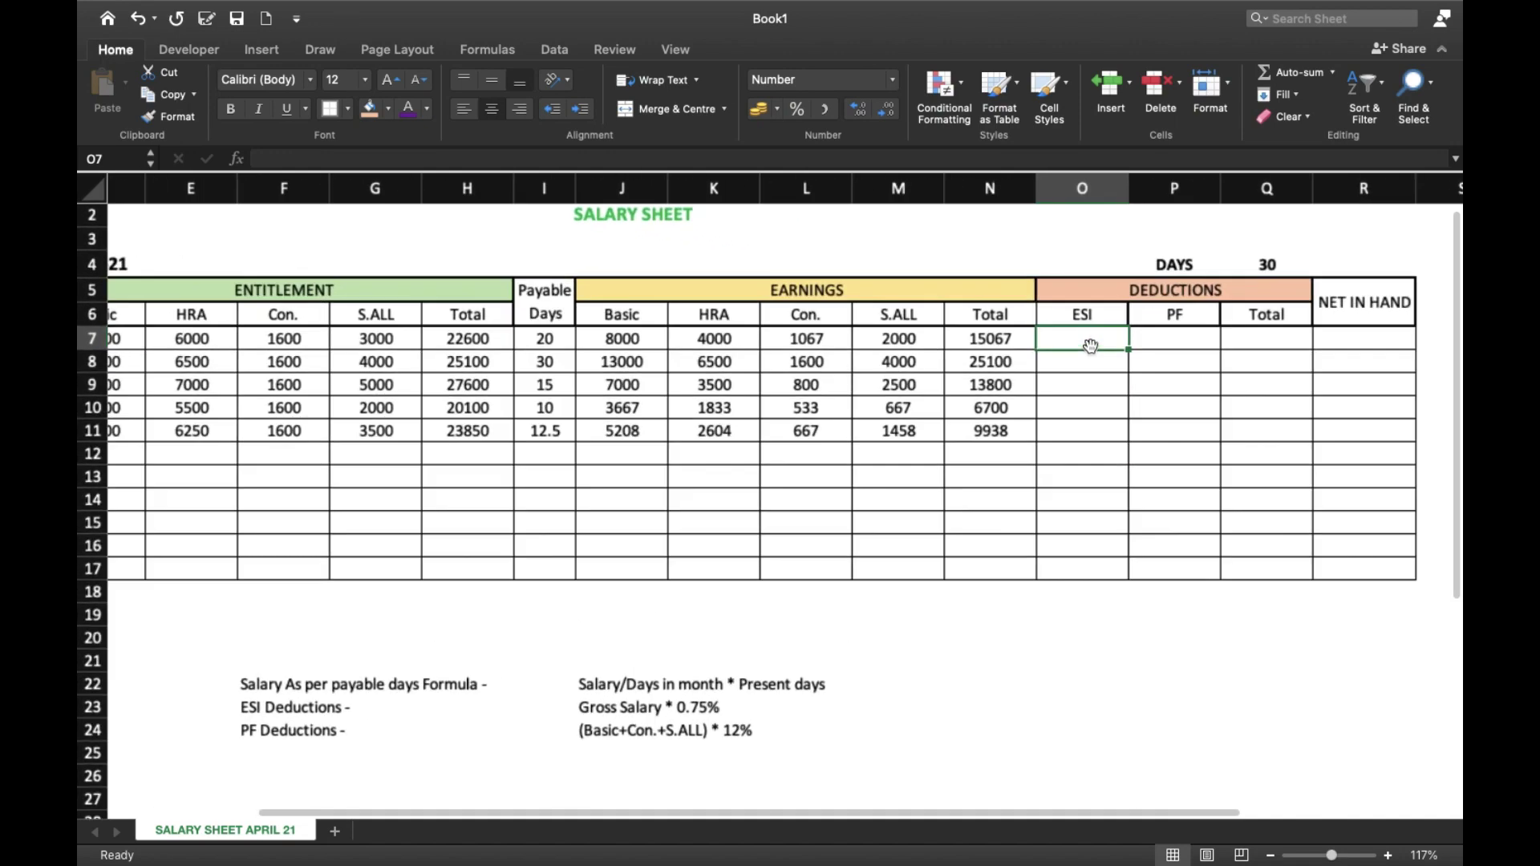
left_click_drag(1050, 351, 1067, 441)
left_click(1165, 345)
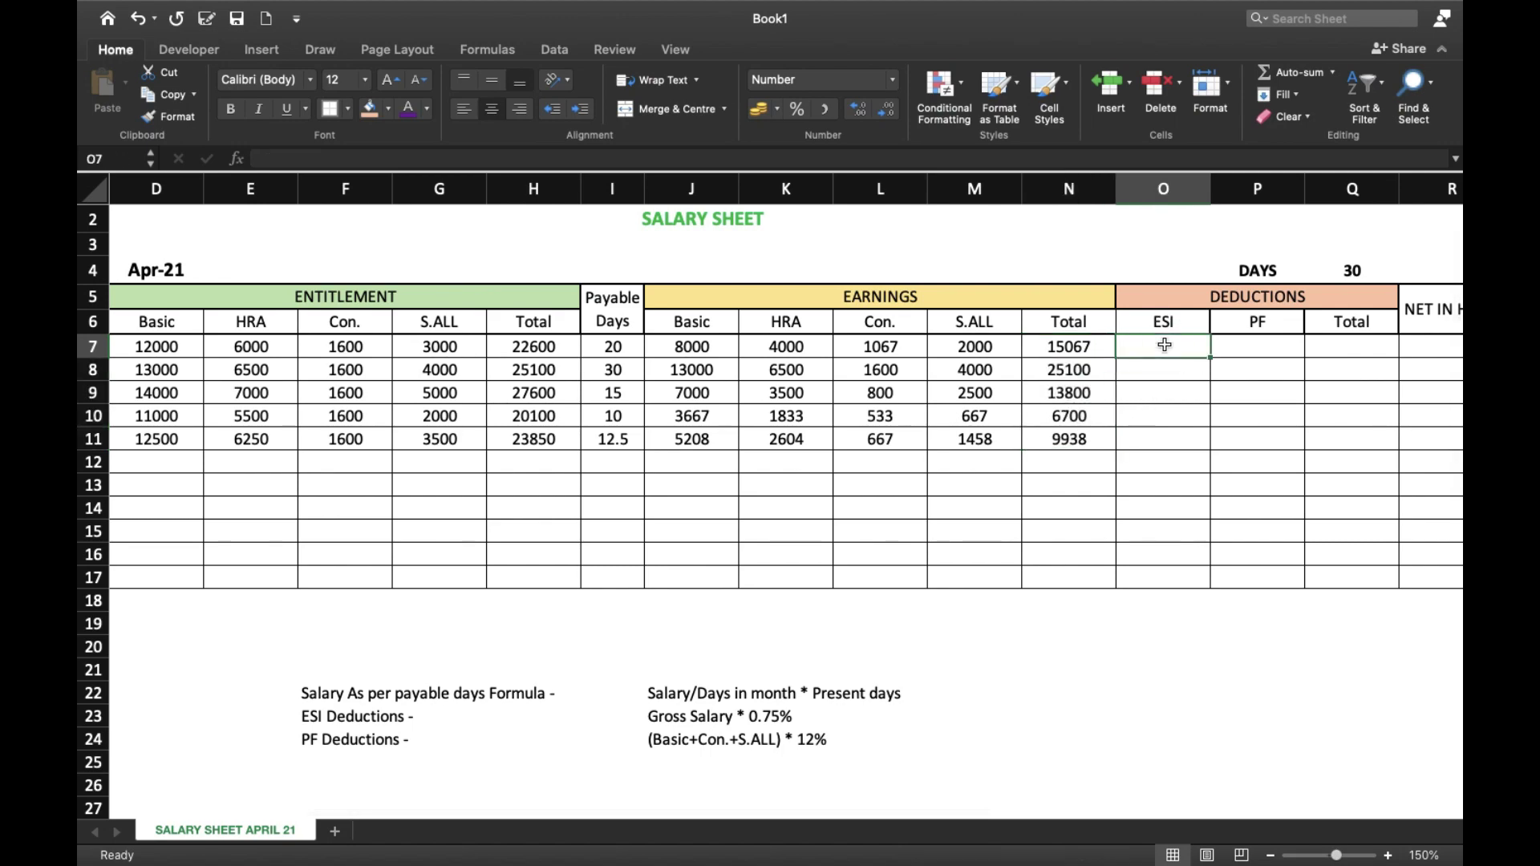
scroll(1165, 345, "up", 1)
scroll(1165, 345, "right", 1)
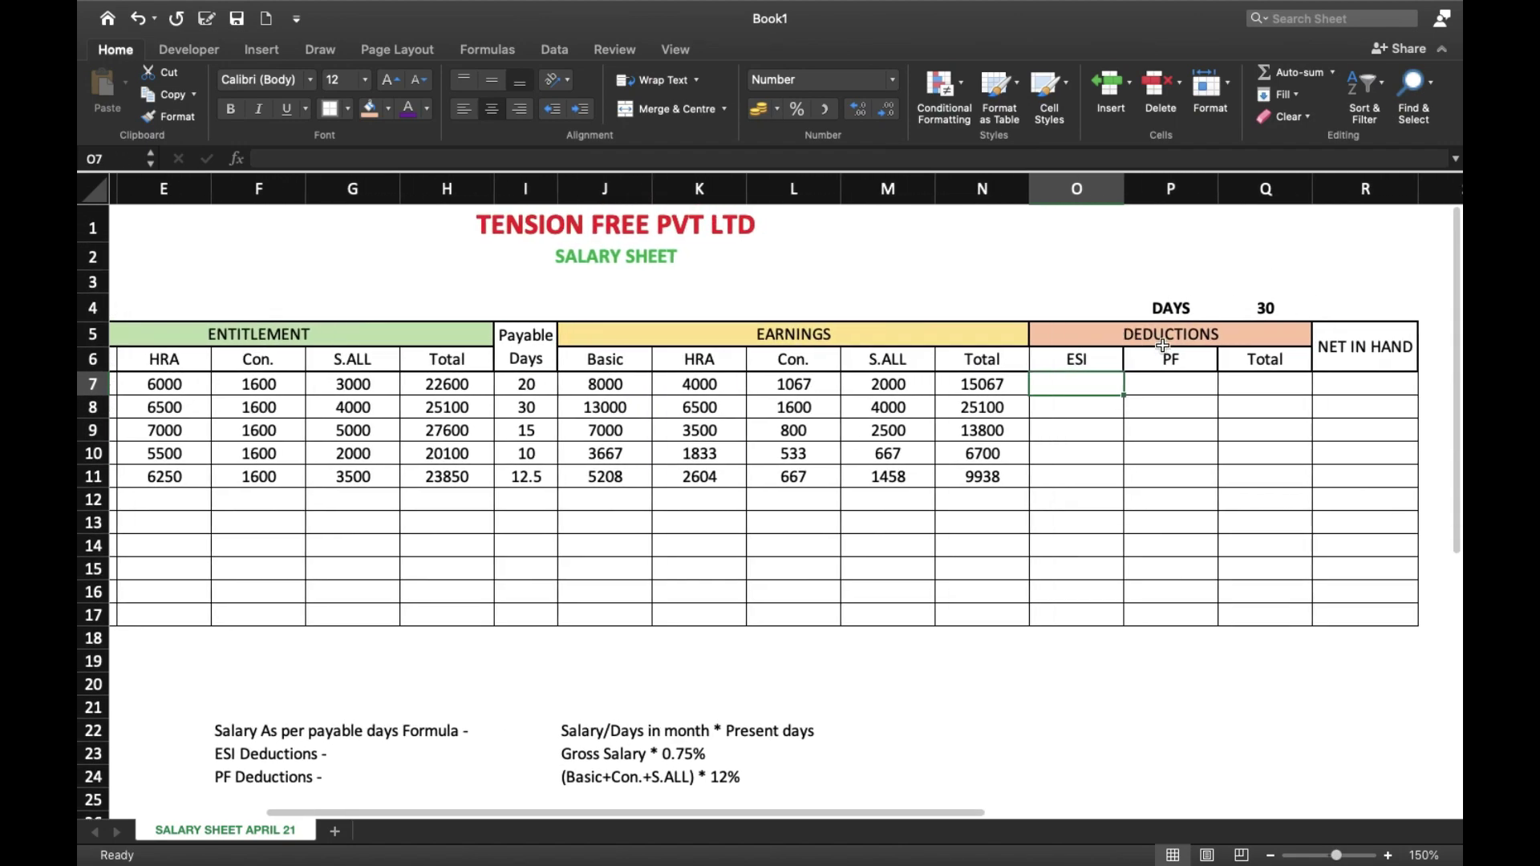
scroll(1125, 428, "up", 5)
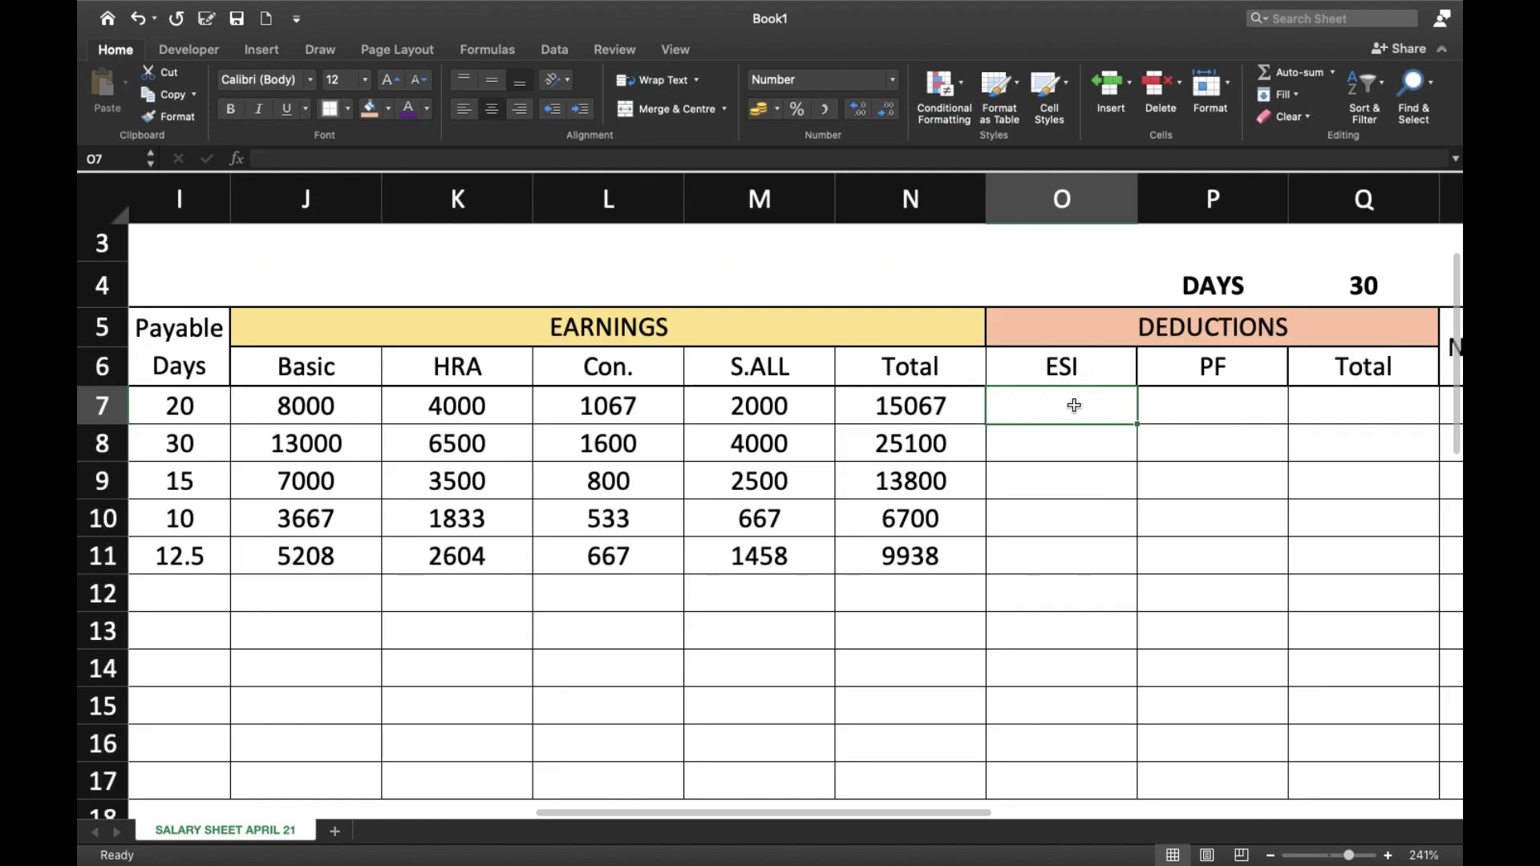
type("=")
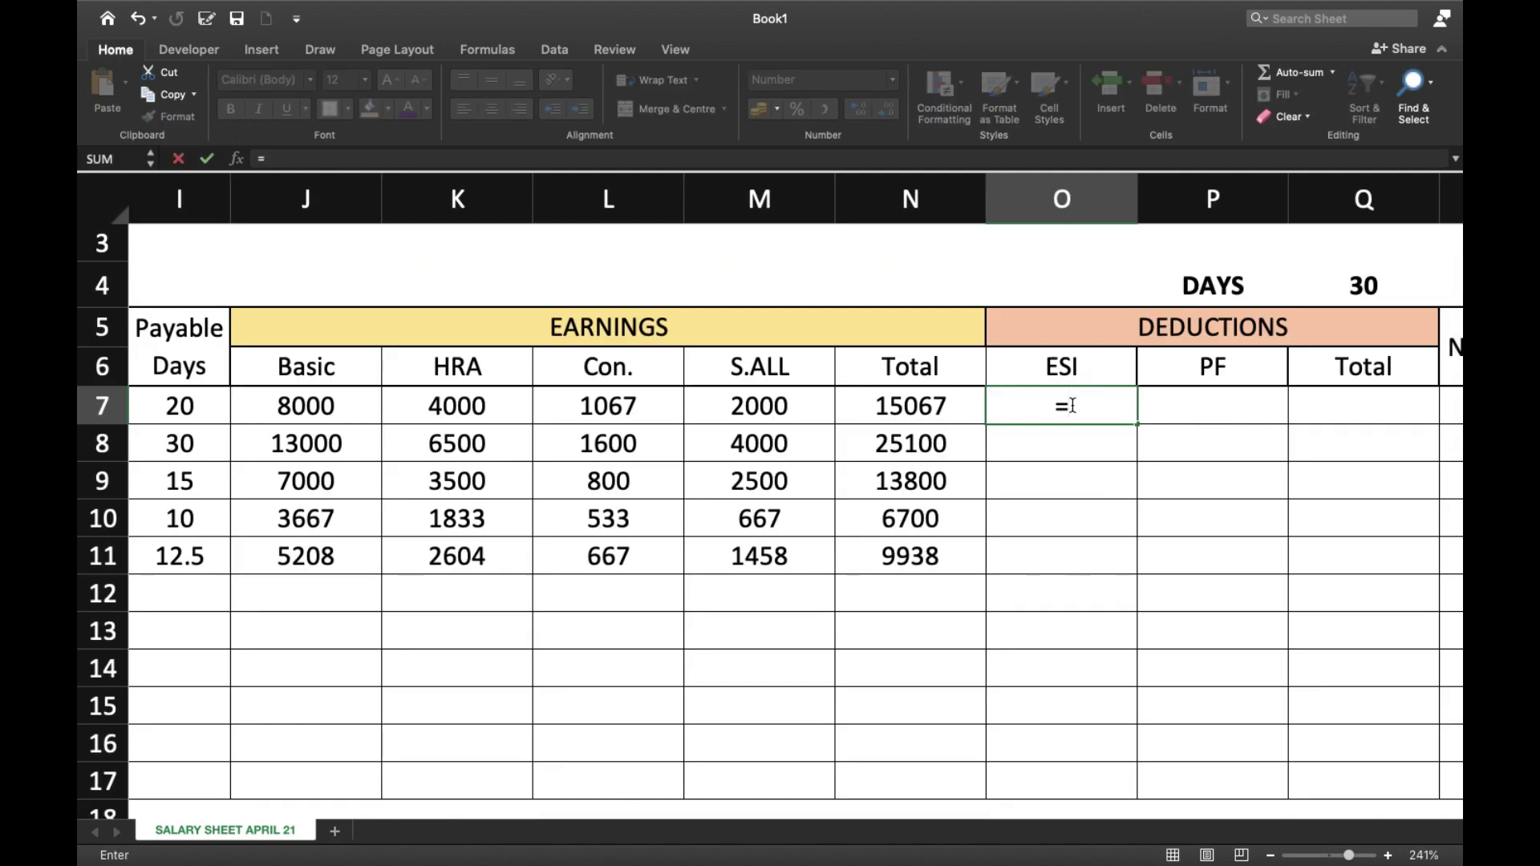
key("Left")
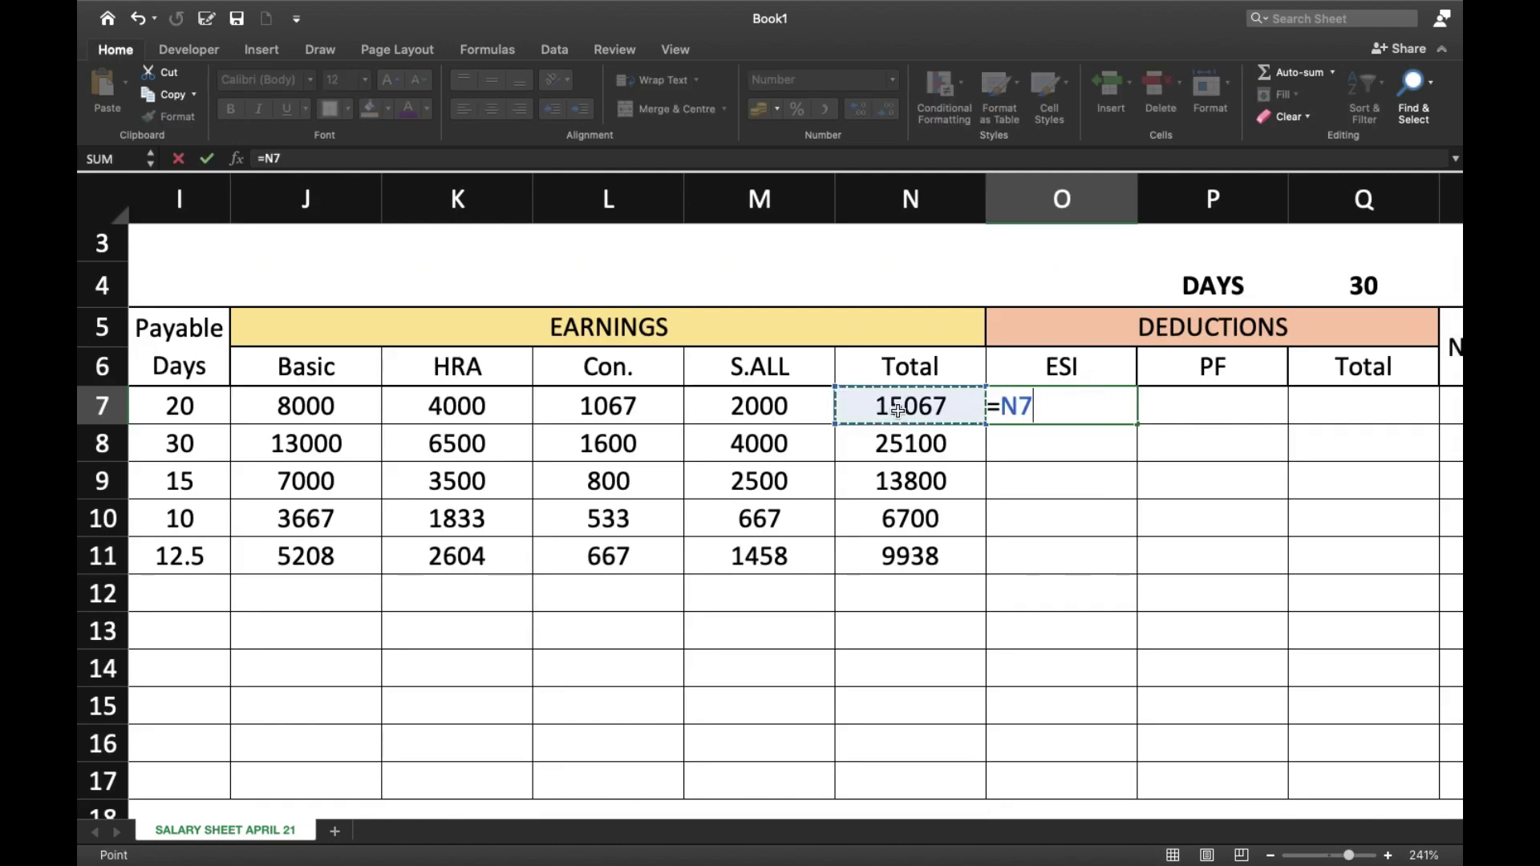
type("*")
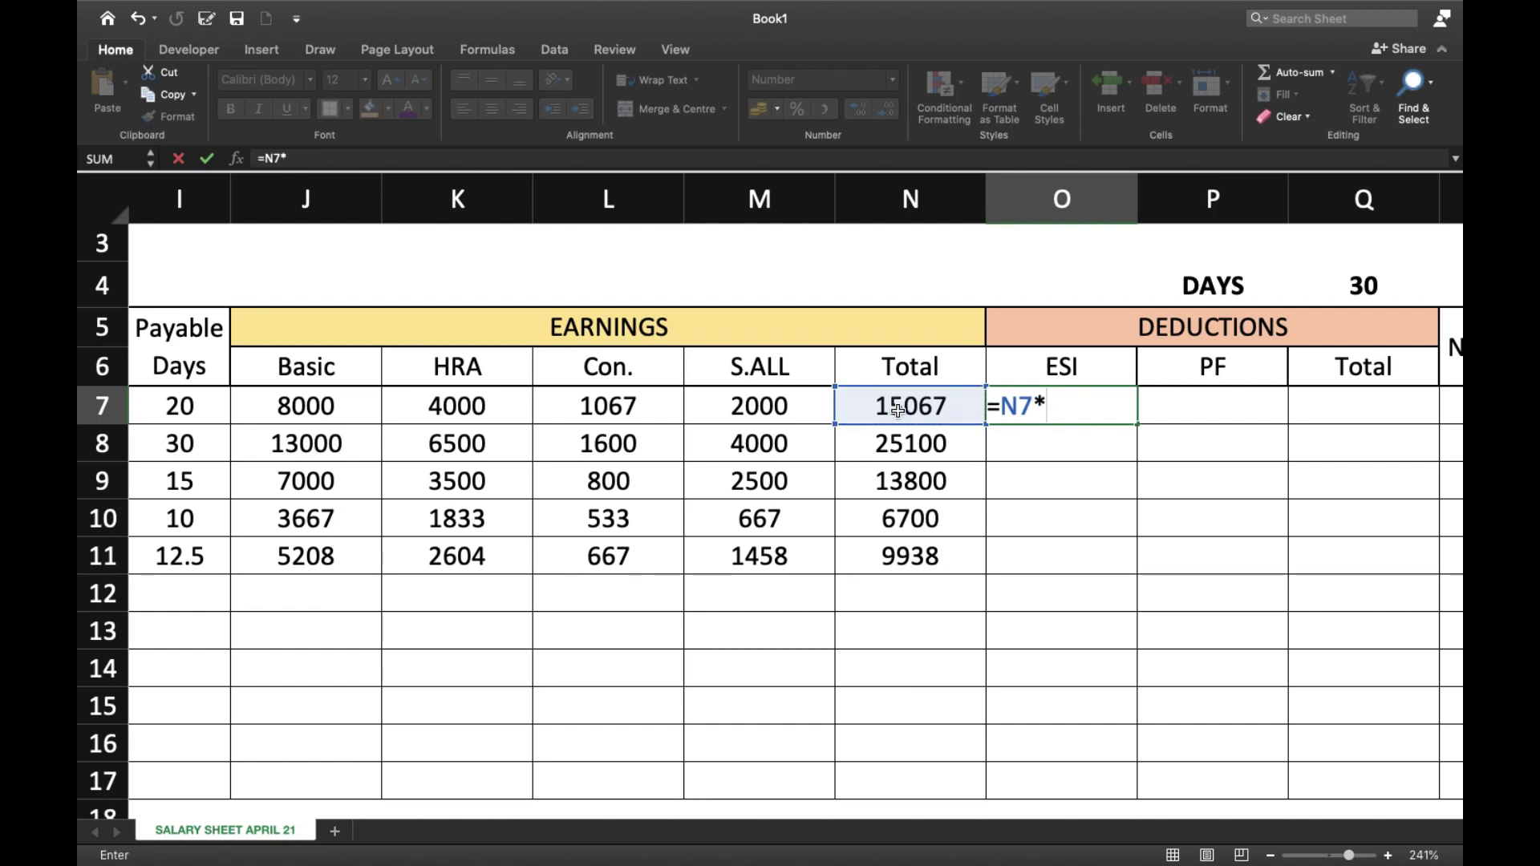
type("0.75%")
key("Return")
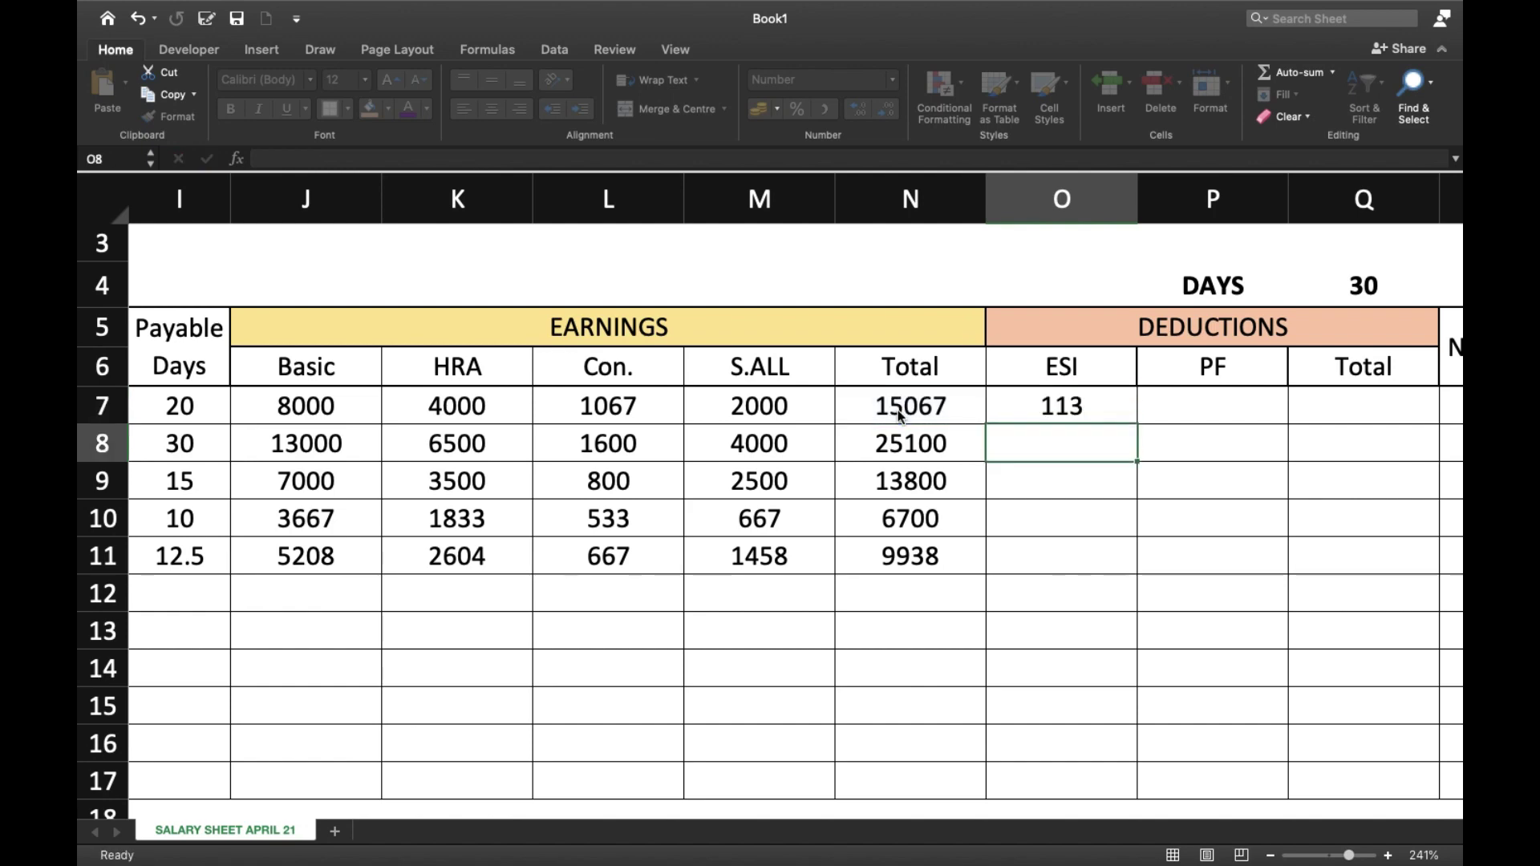
- Copy the ESI formula from O7 into O8 to O11 for the remaining employees and review the ESI column
left_click(1116, 411)
key("super+c")
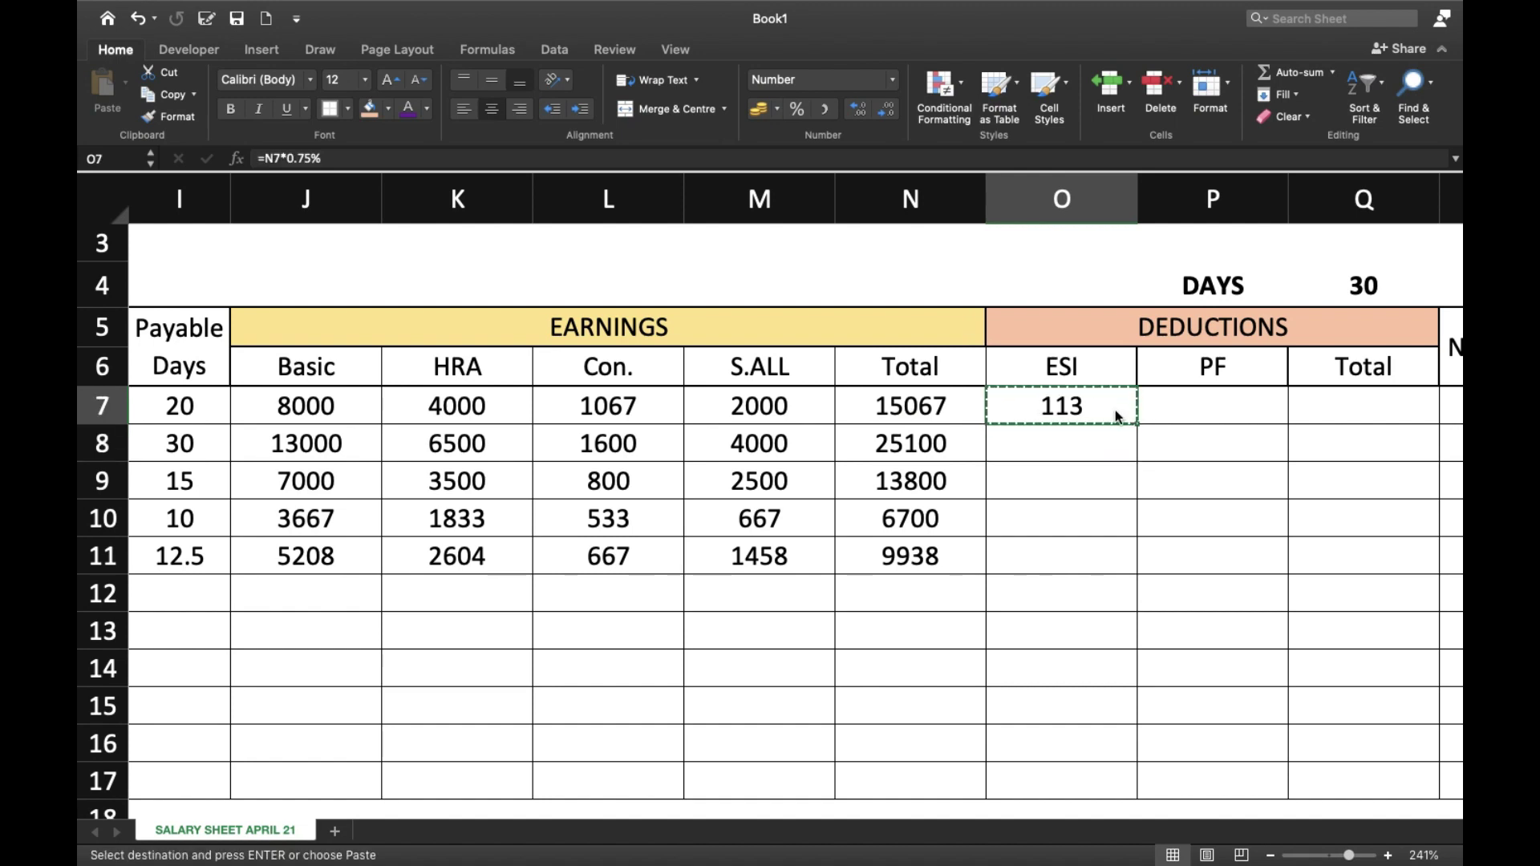
key("Down")
key("super+v")
key("Down")
key("super+v")
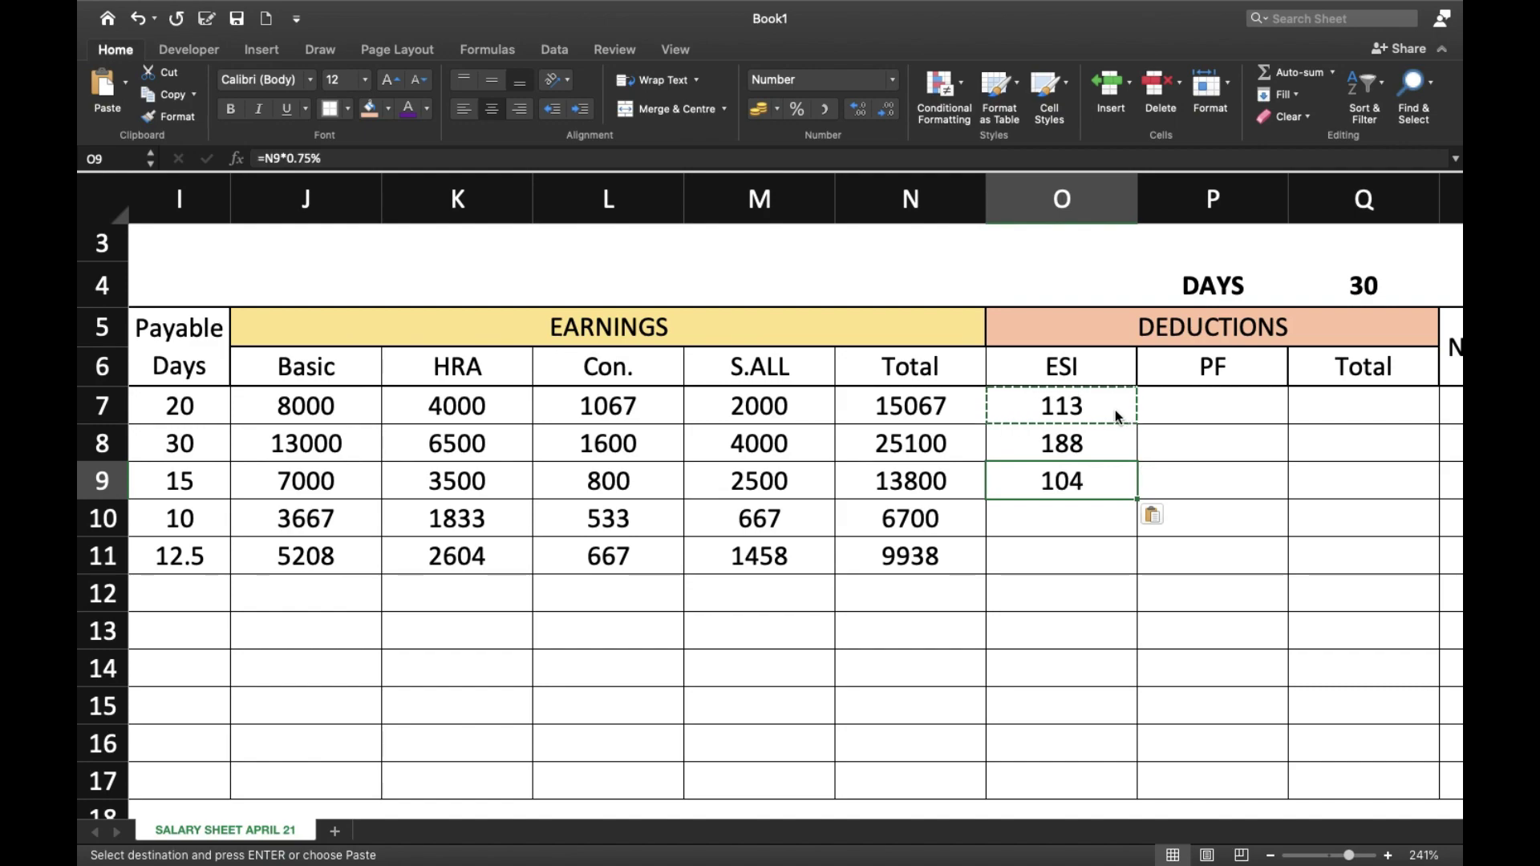
key("Down")
key("super+v")
key("Down")
key("super+v")
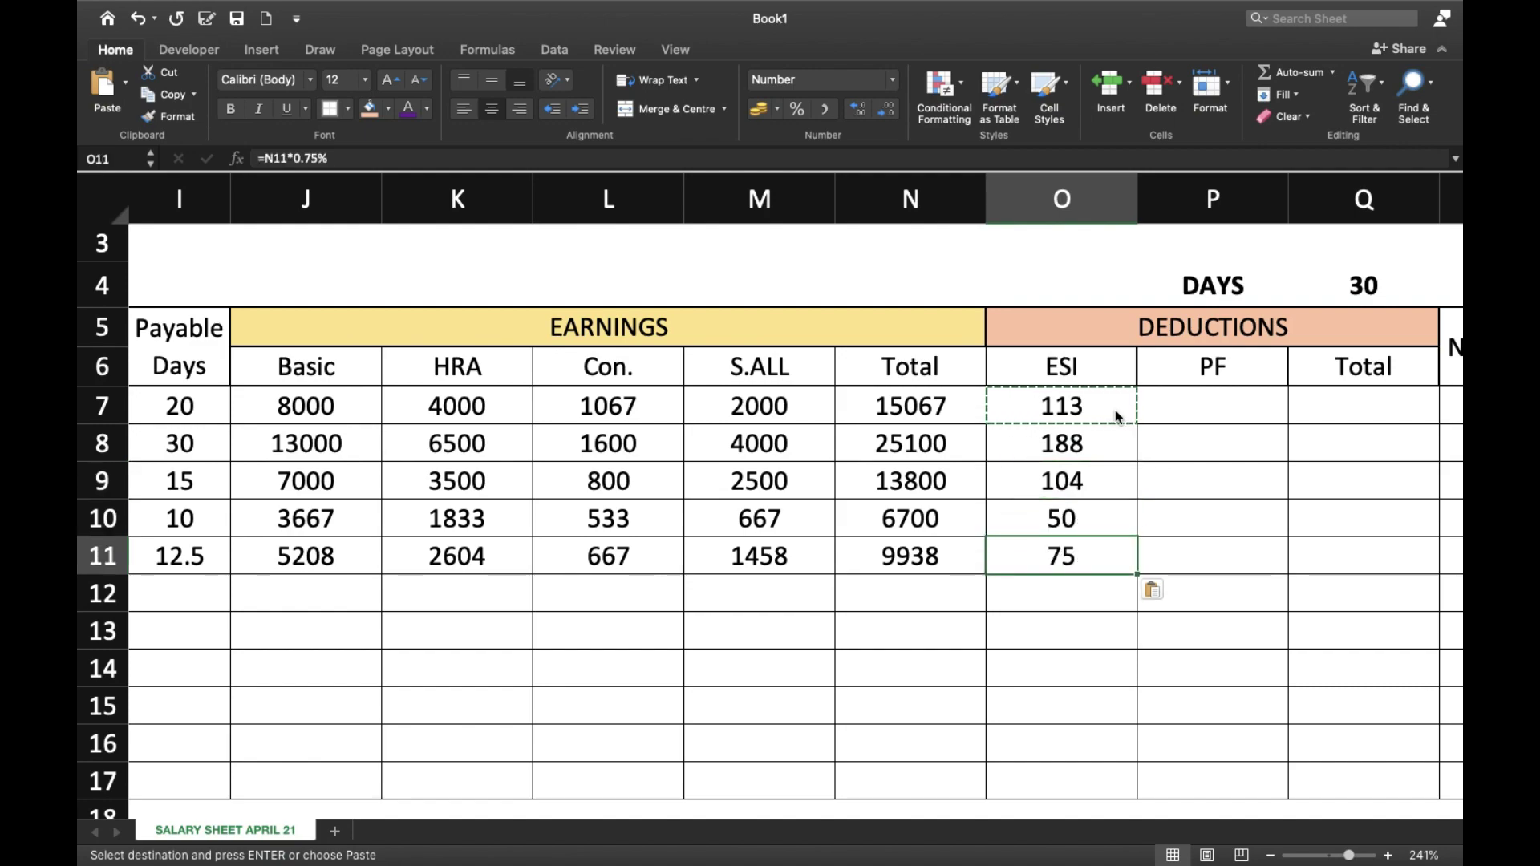
scroll(1115, 412, "down", 7)
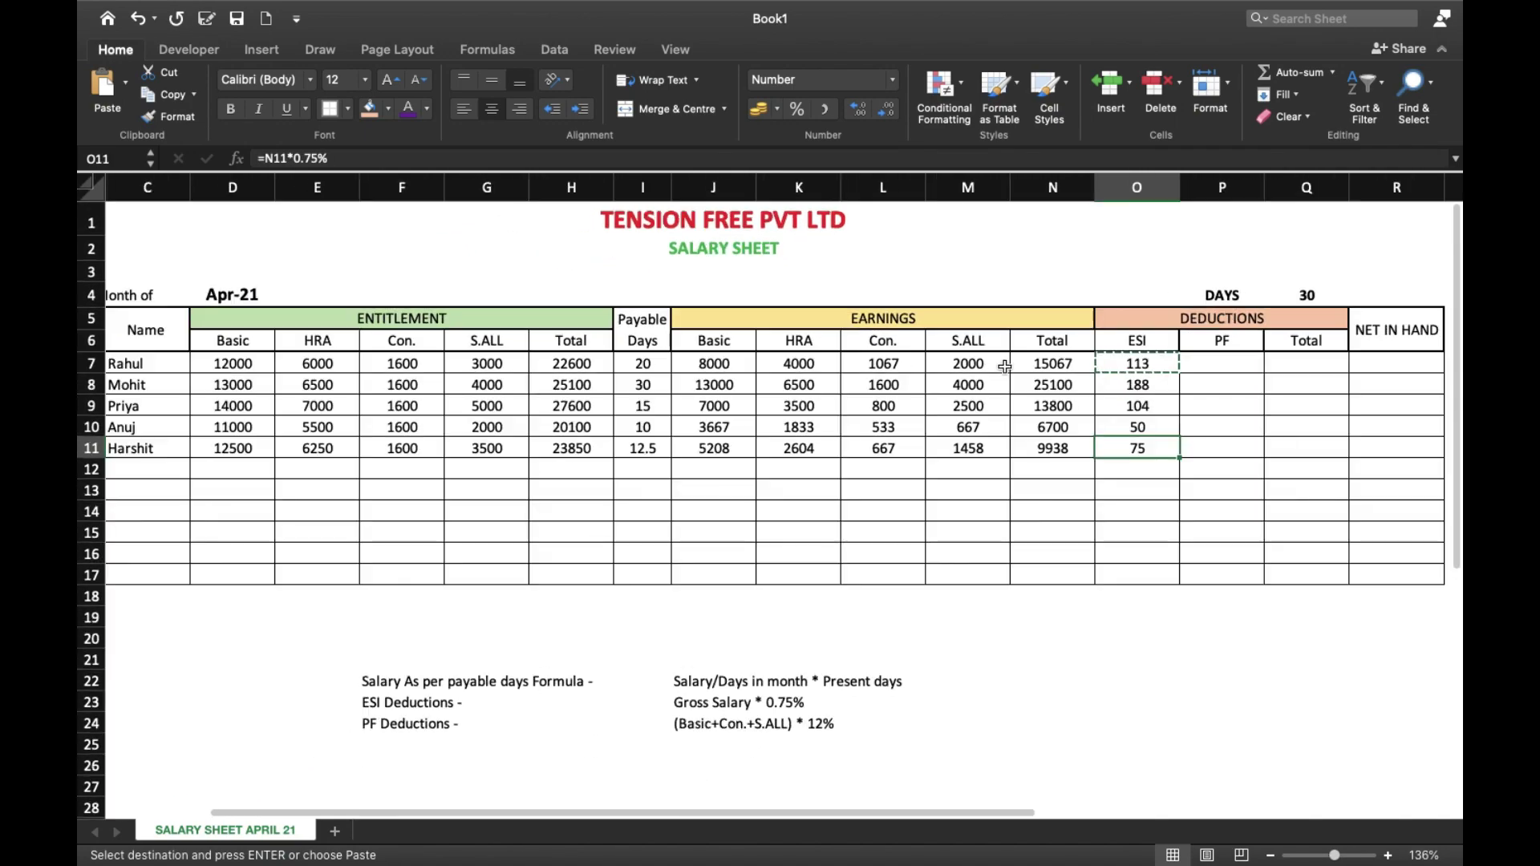
left_click_drag(1138, 366, 1121, 443)
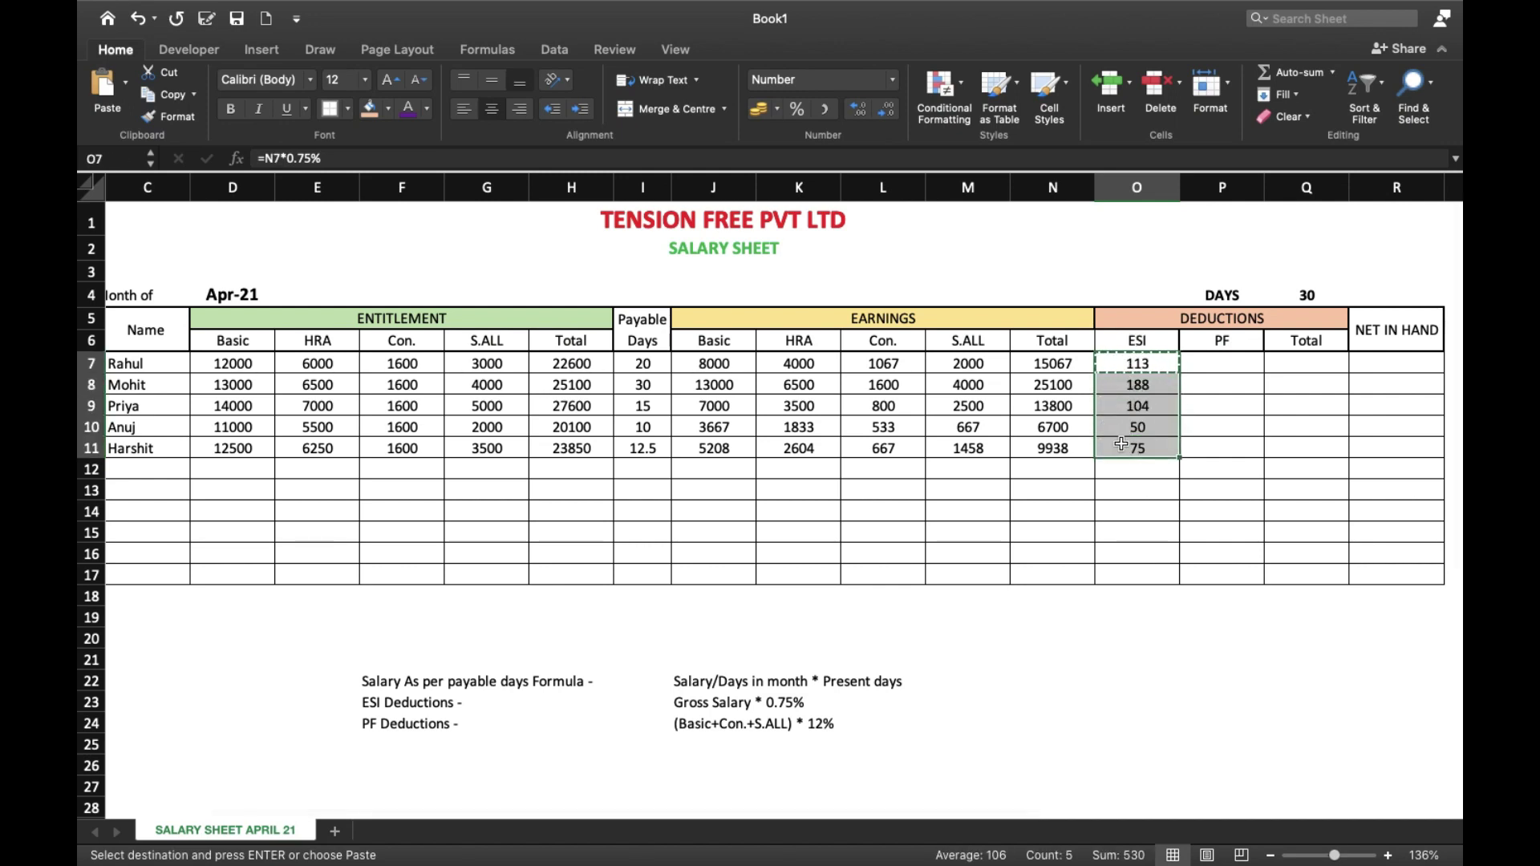
- Calculate the PF deduction in P7 as 12% of basic, conveyance and special allowance earnings with the formula =(J7+L7+M7)*12%
left_click(1238, 363)
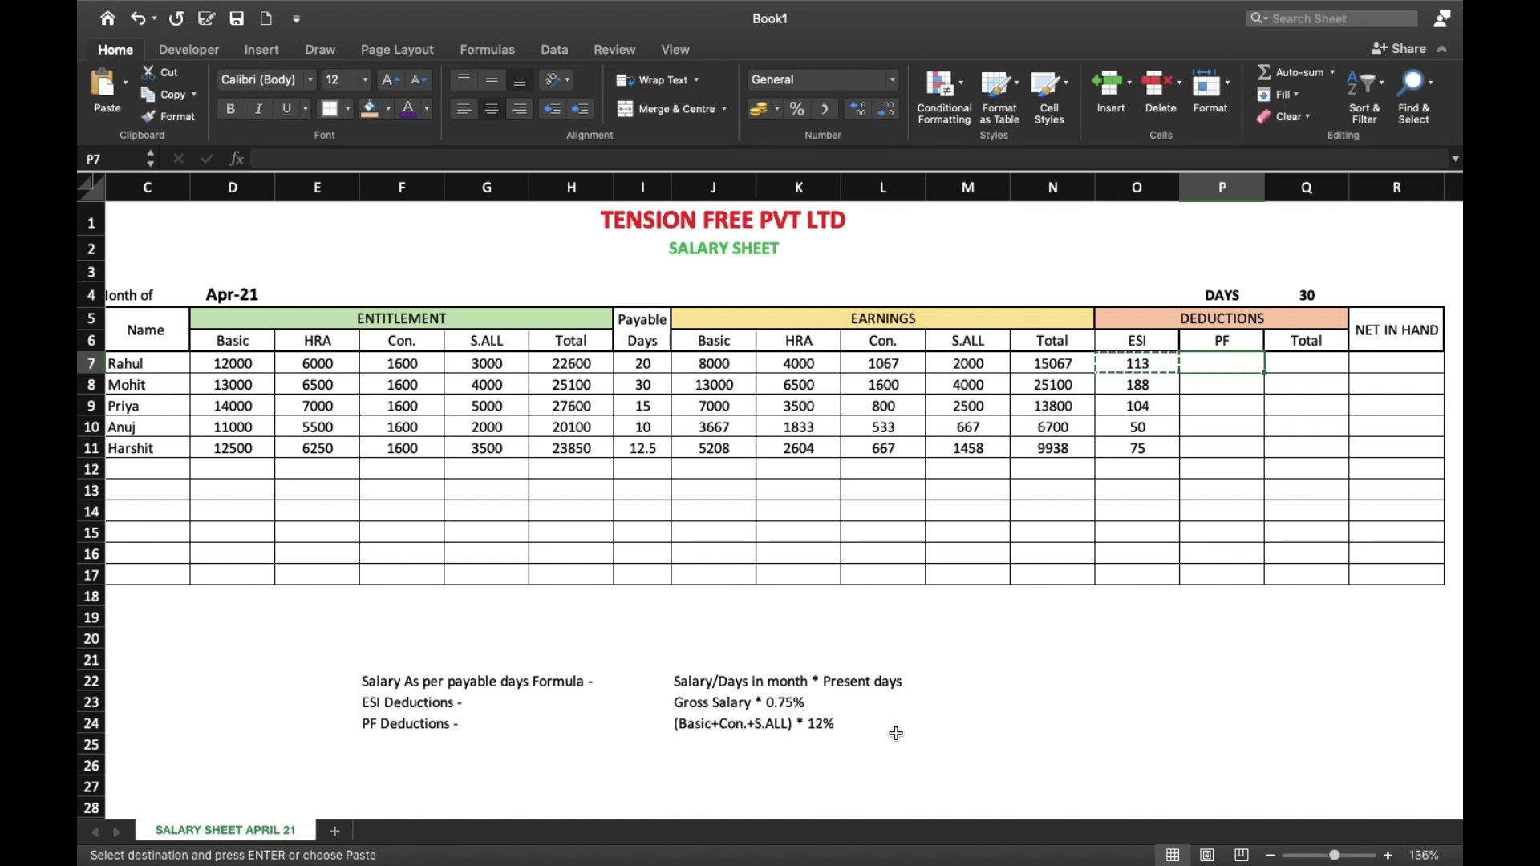
left_click_drag(633, 729, 779, 731)
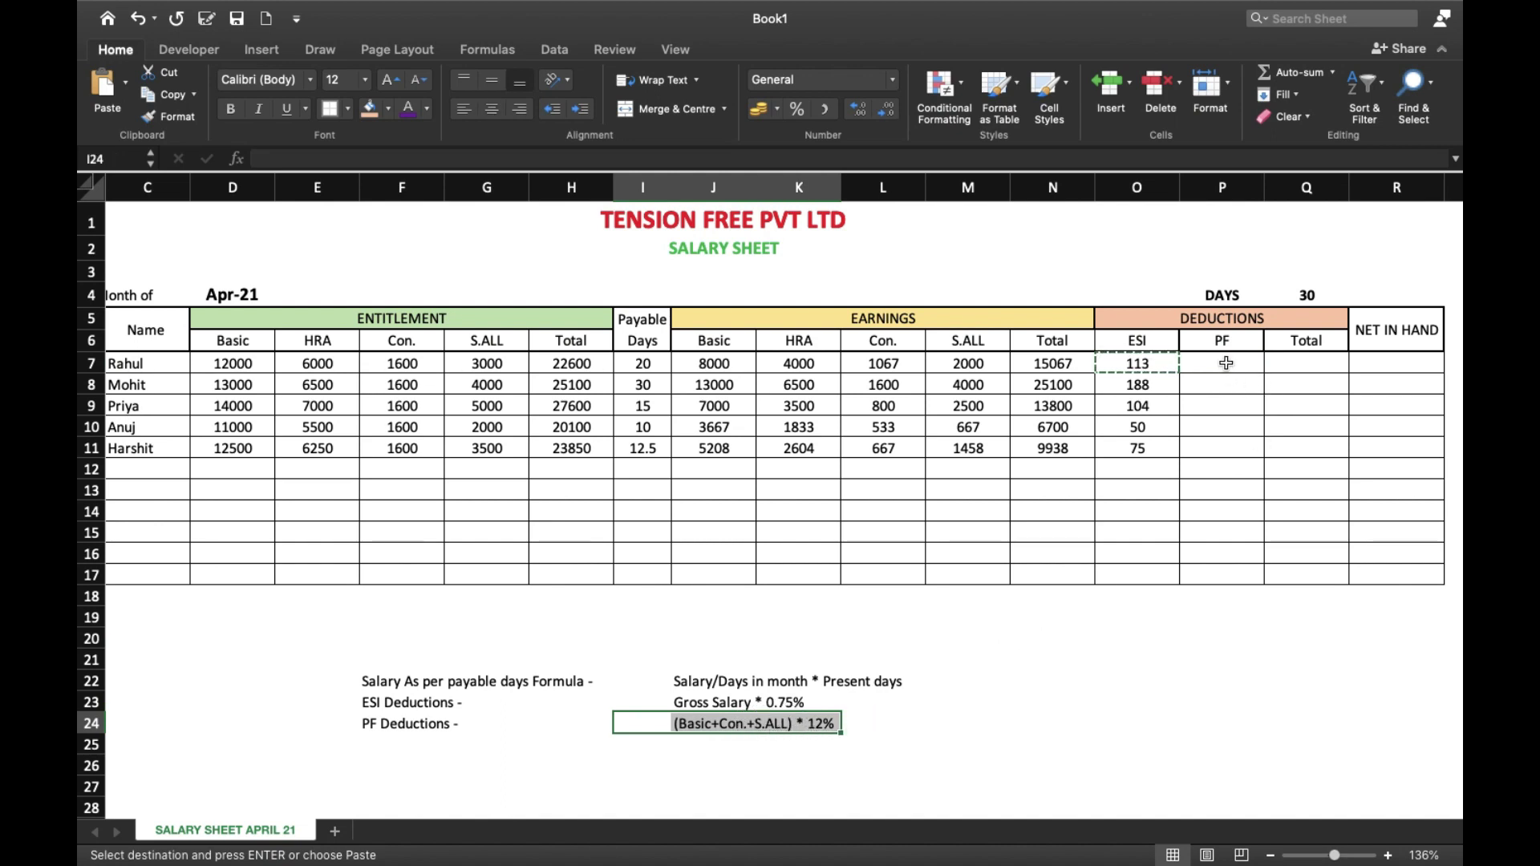
left_click(1226, 363)
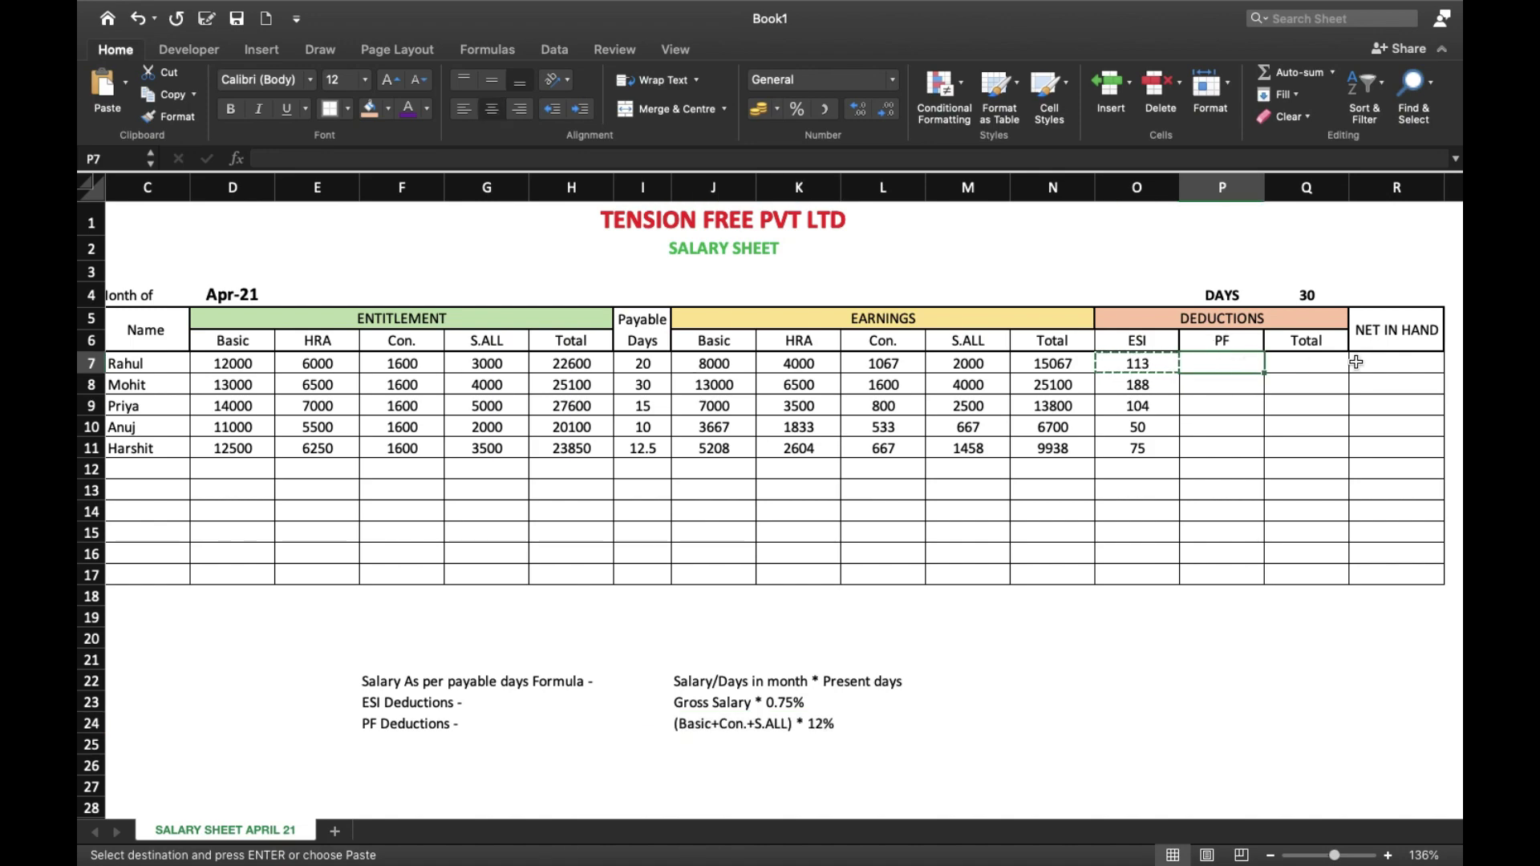
left_click(1212, 429)
scroll(1213, 430, "up", 3)
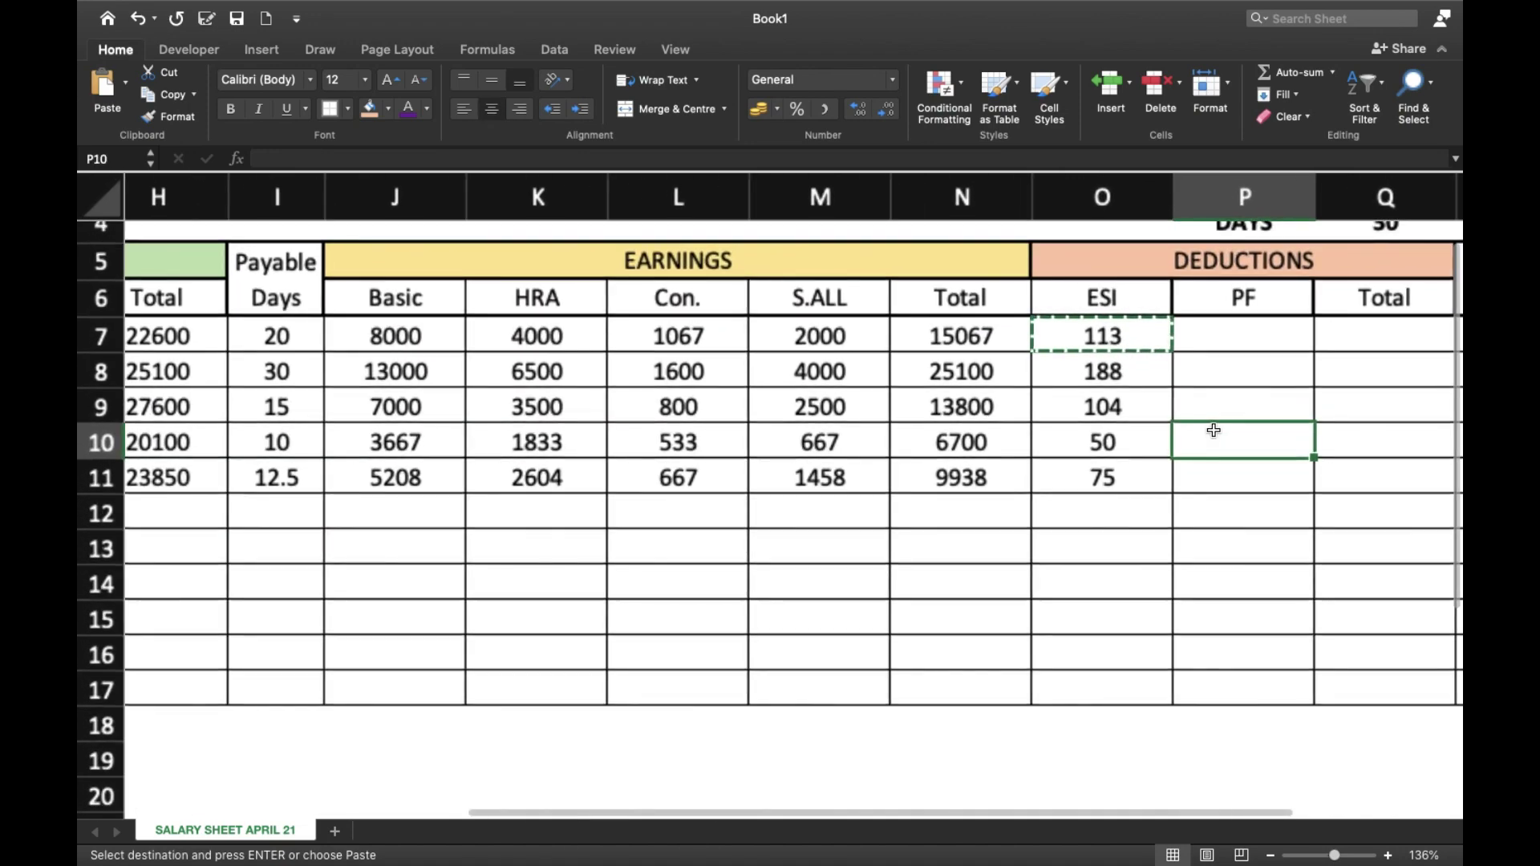
scroll(1213, 430, "up", 5)
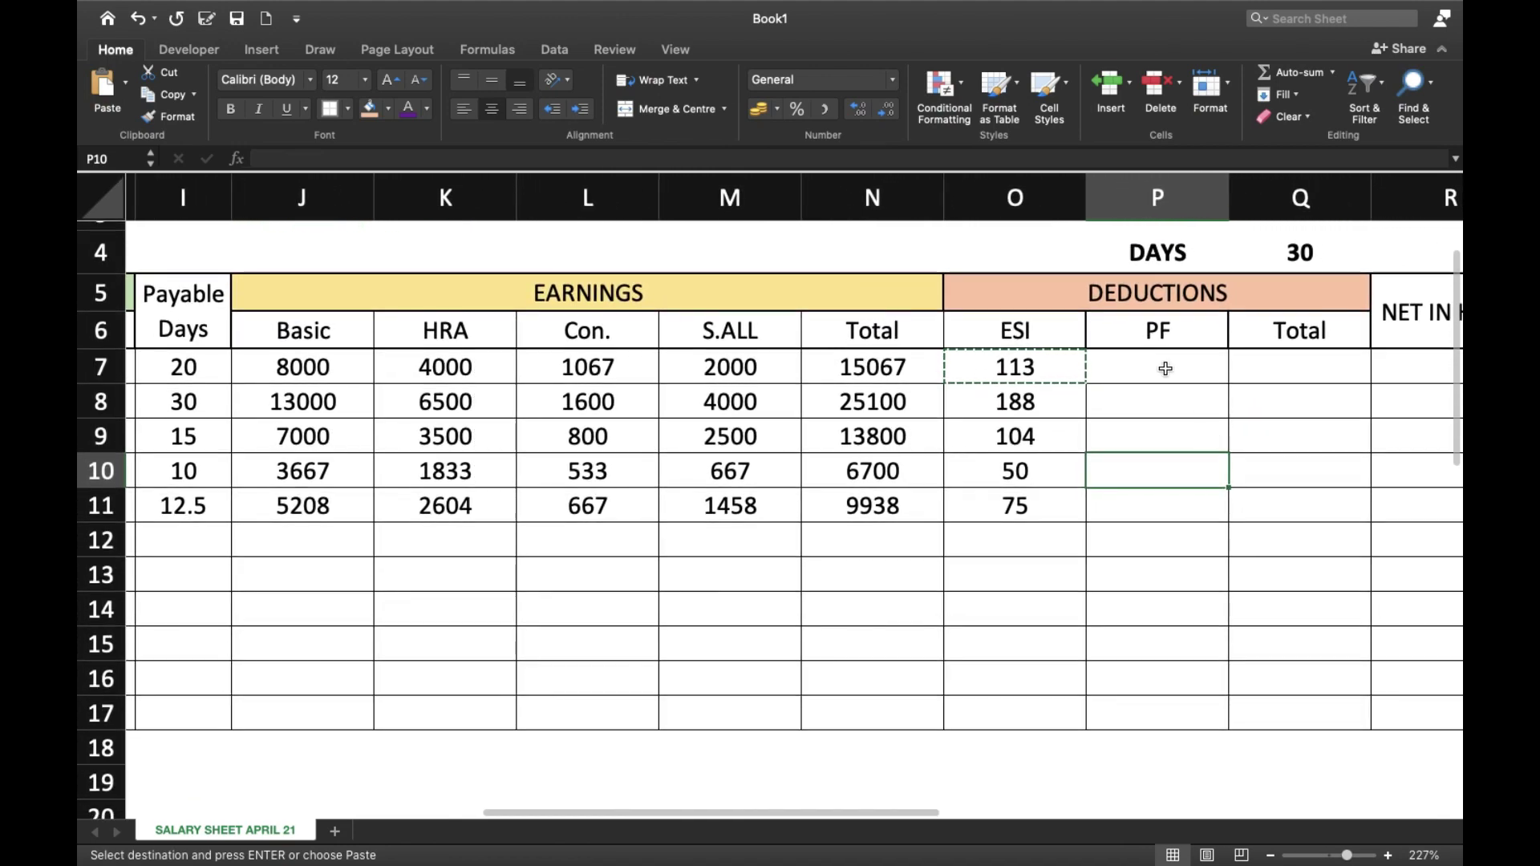
left_click(1164, 368)
type("=")
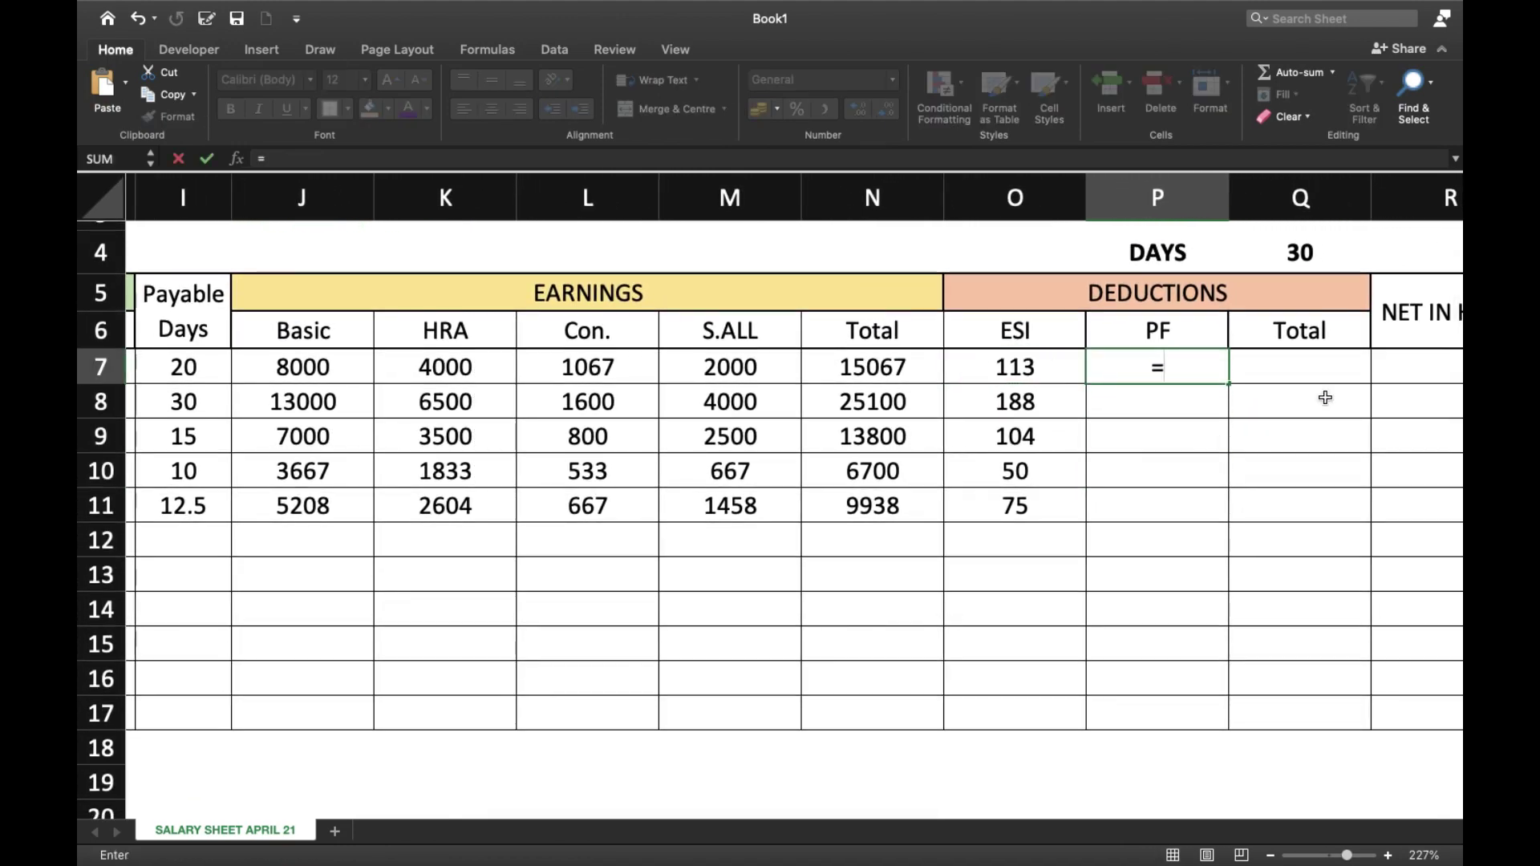
type("(")
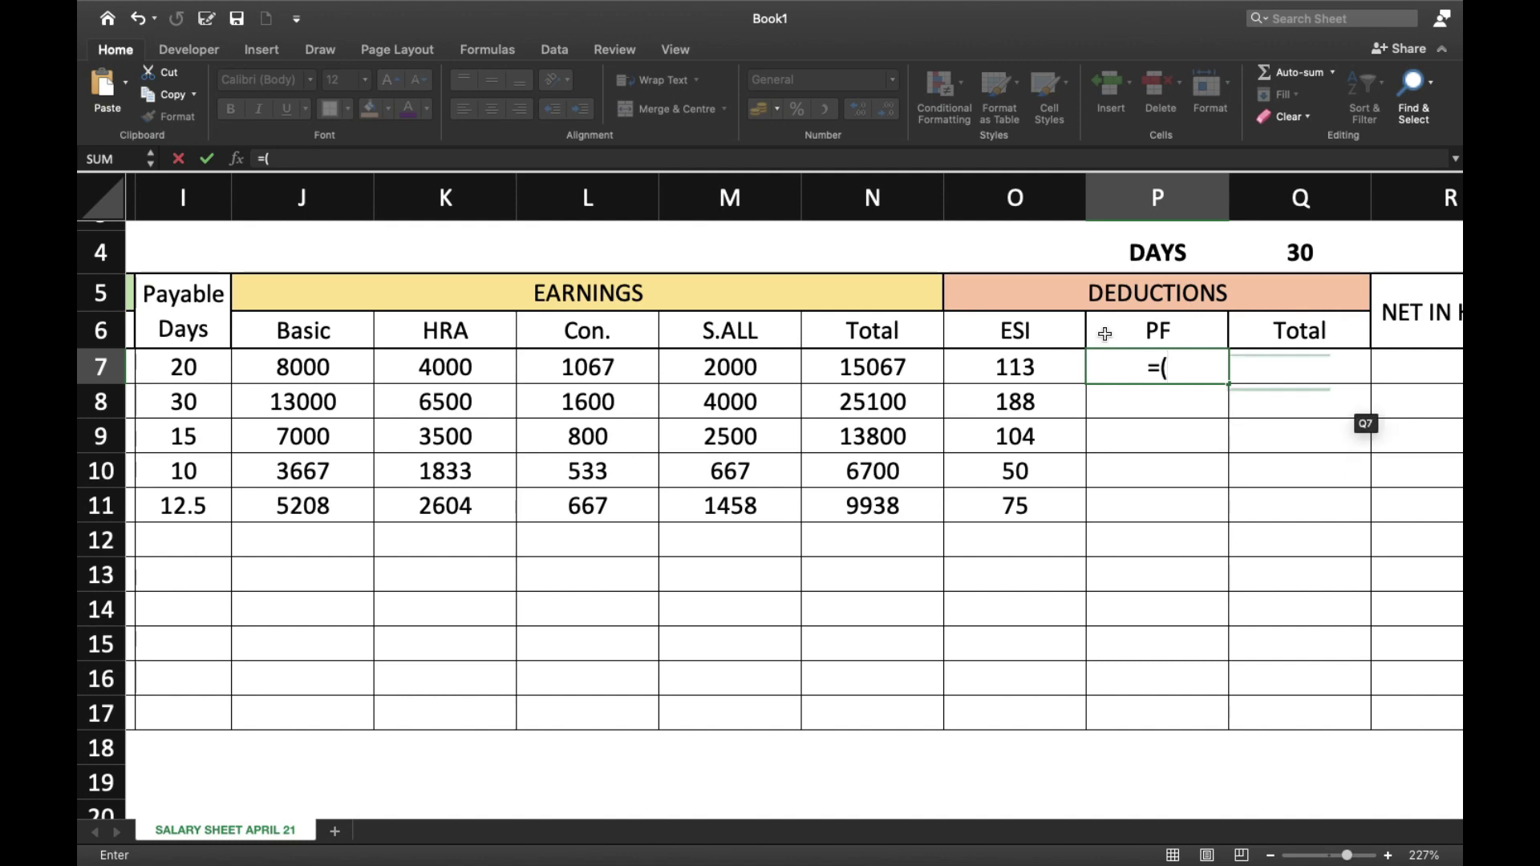
left_click(345, 366)
type("+")
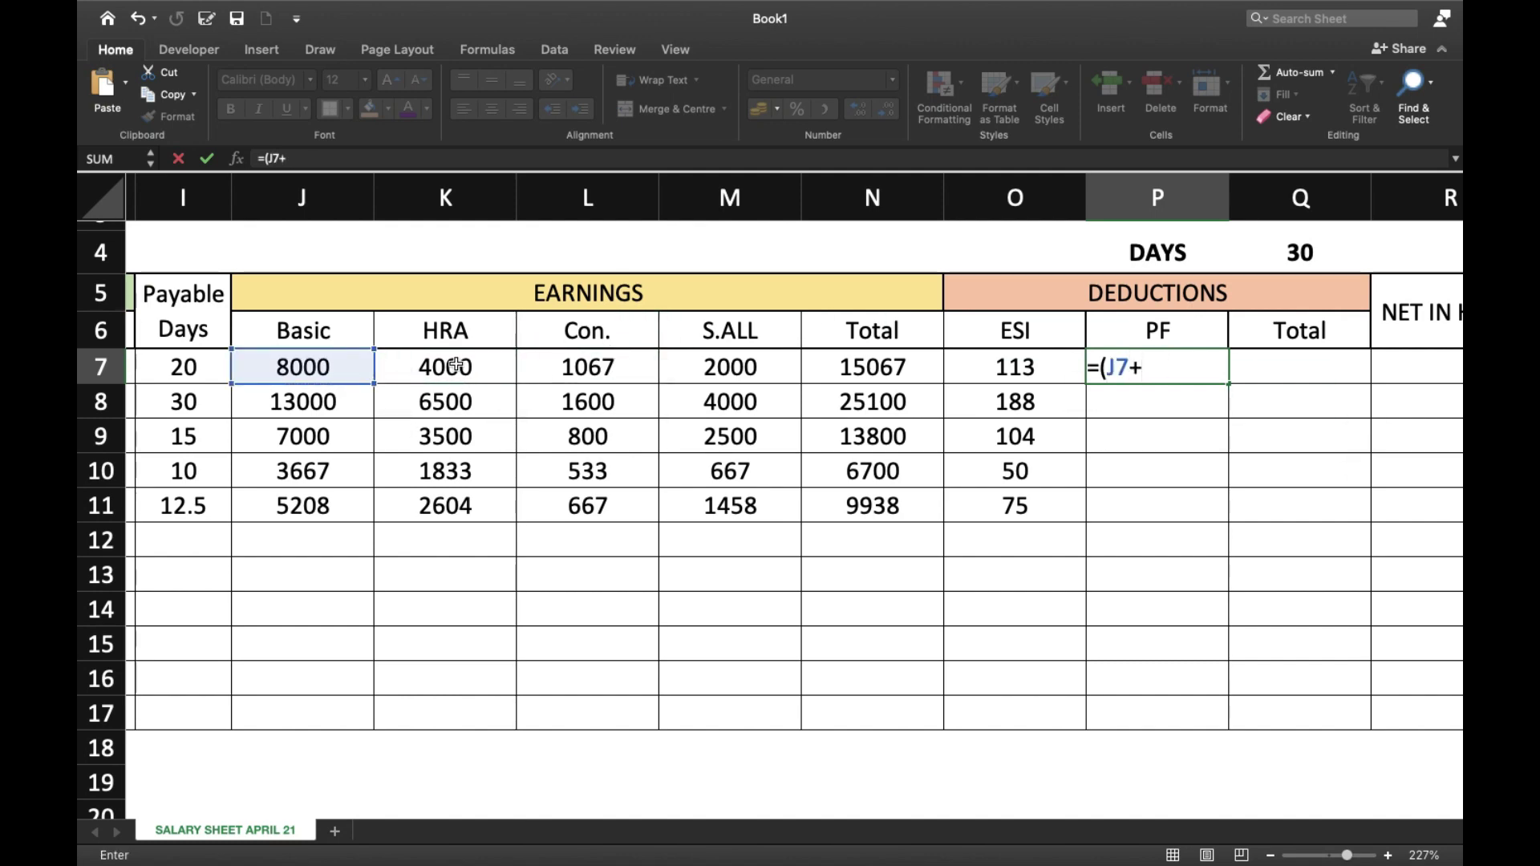
left_click(580, 367)
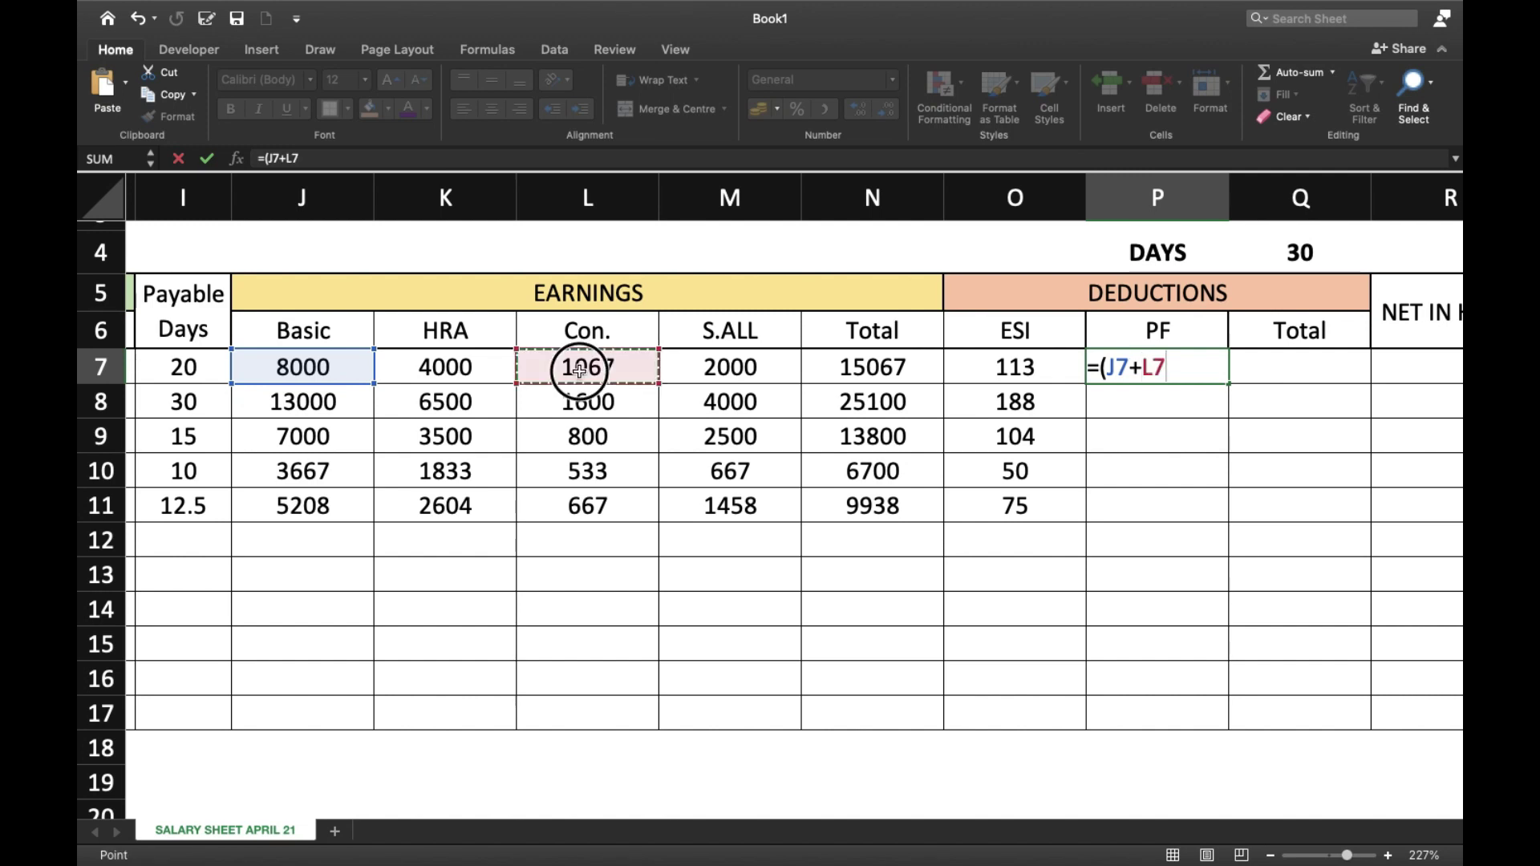
type("+")
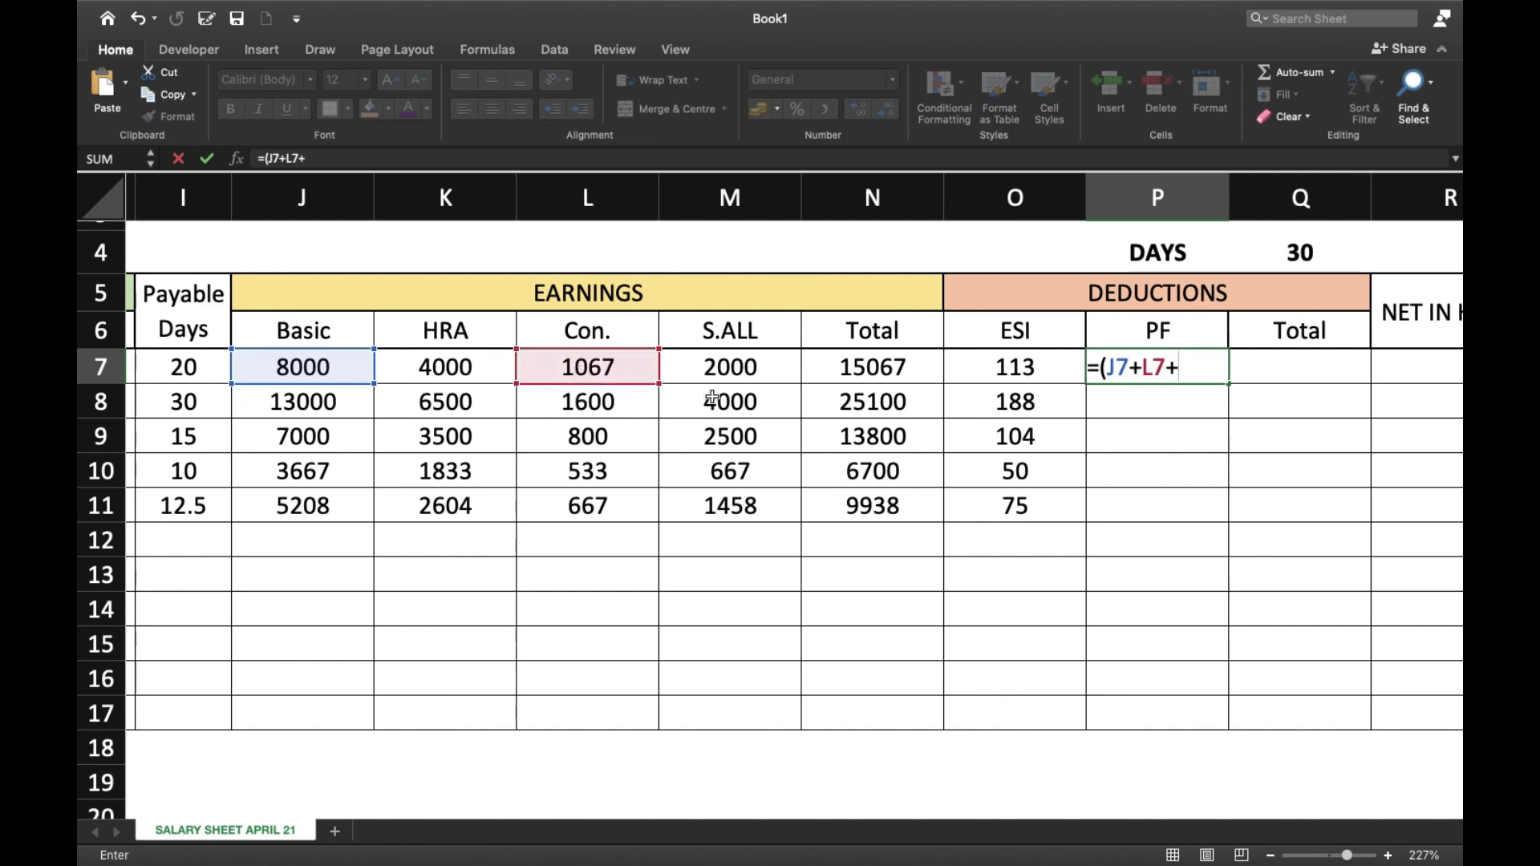
left_click(739, 370)
type(")")
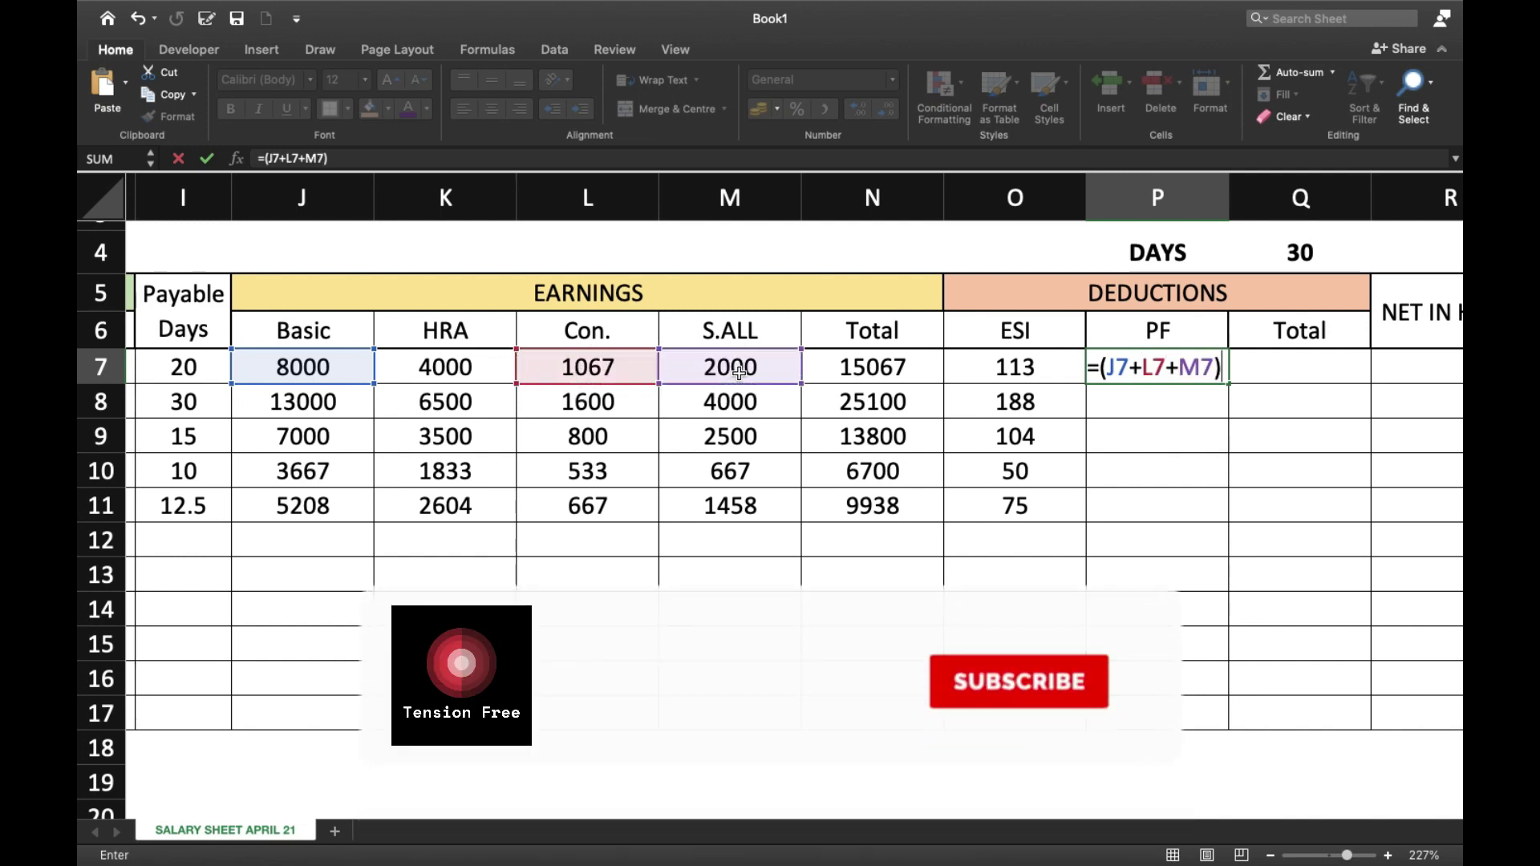
type("*12%")
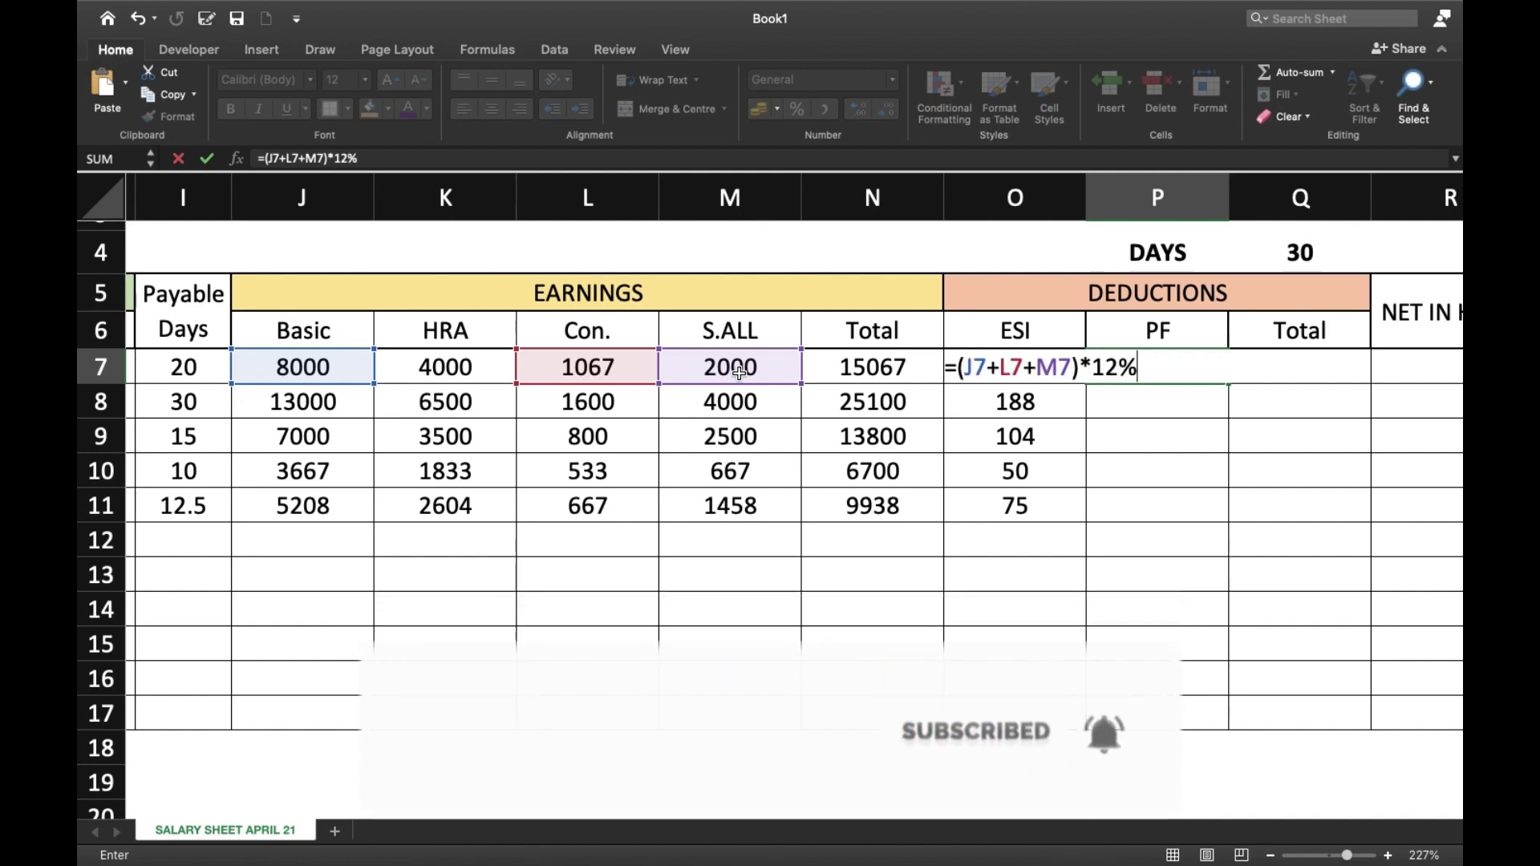
key("Return")
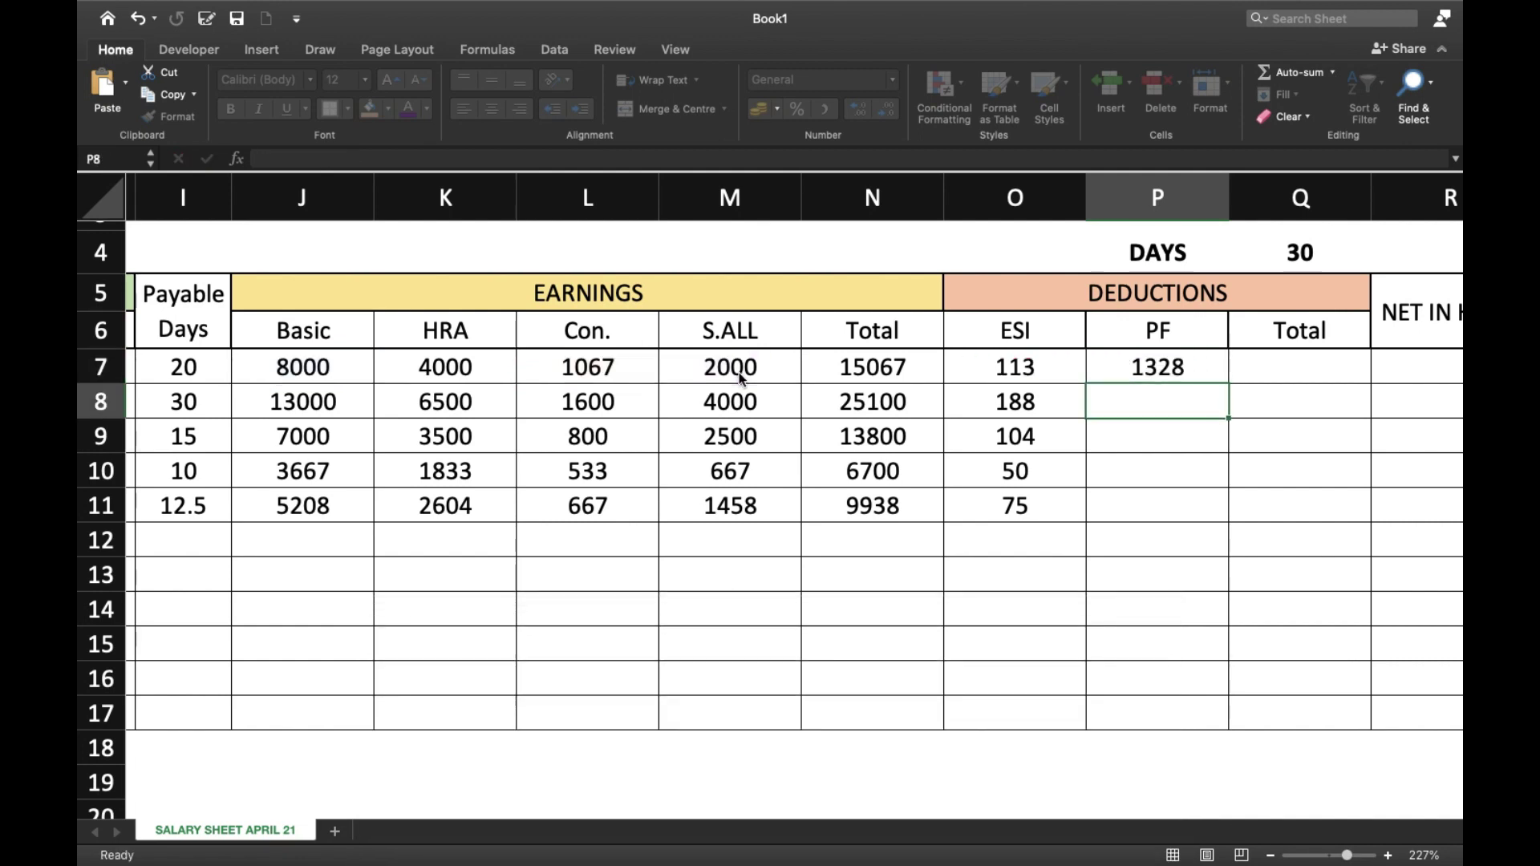
- Copy the PF formula from P7 into P8 to P11 for the remaining employees
left_click(1179, 372)
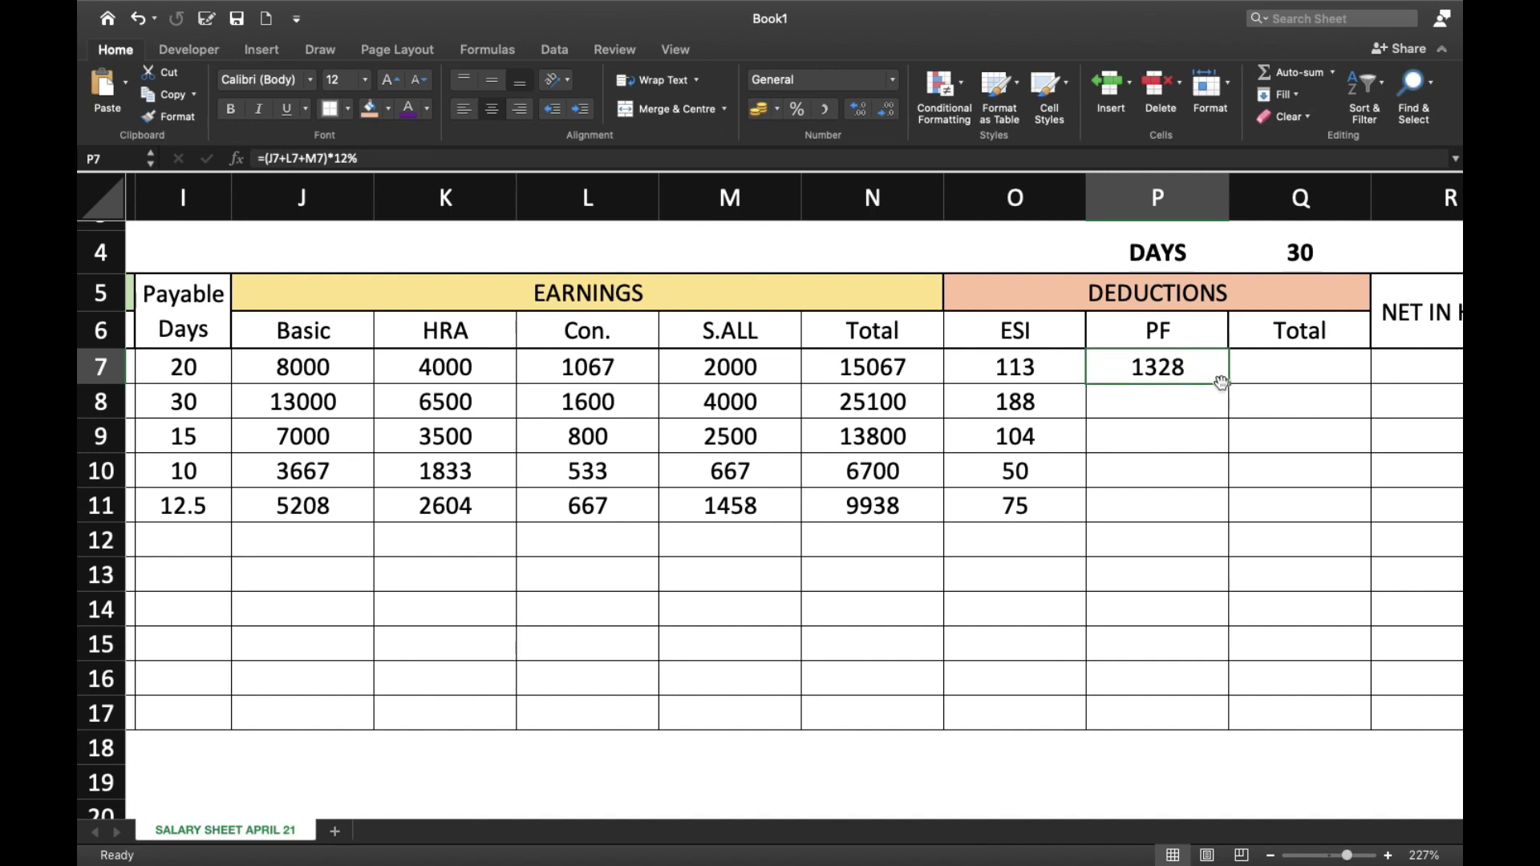
key("super+c")
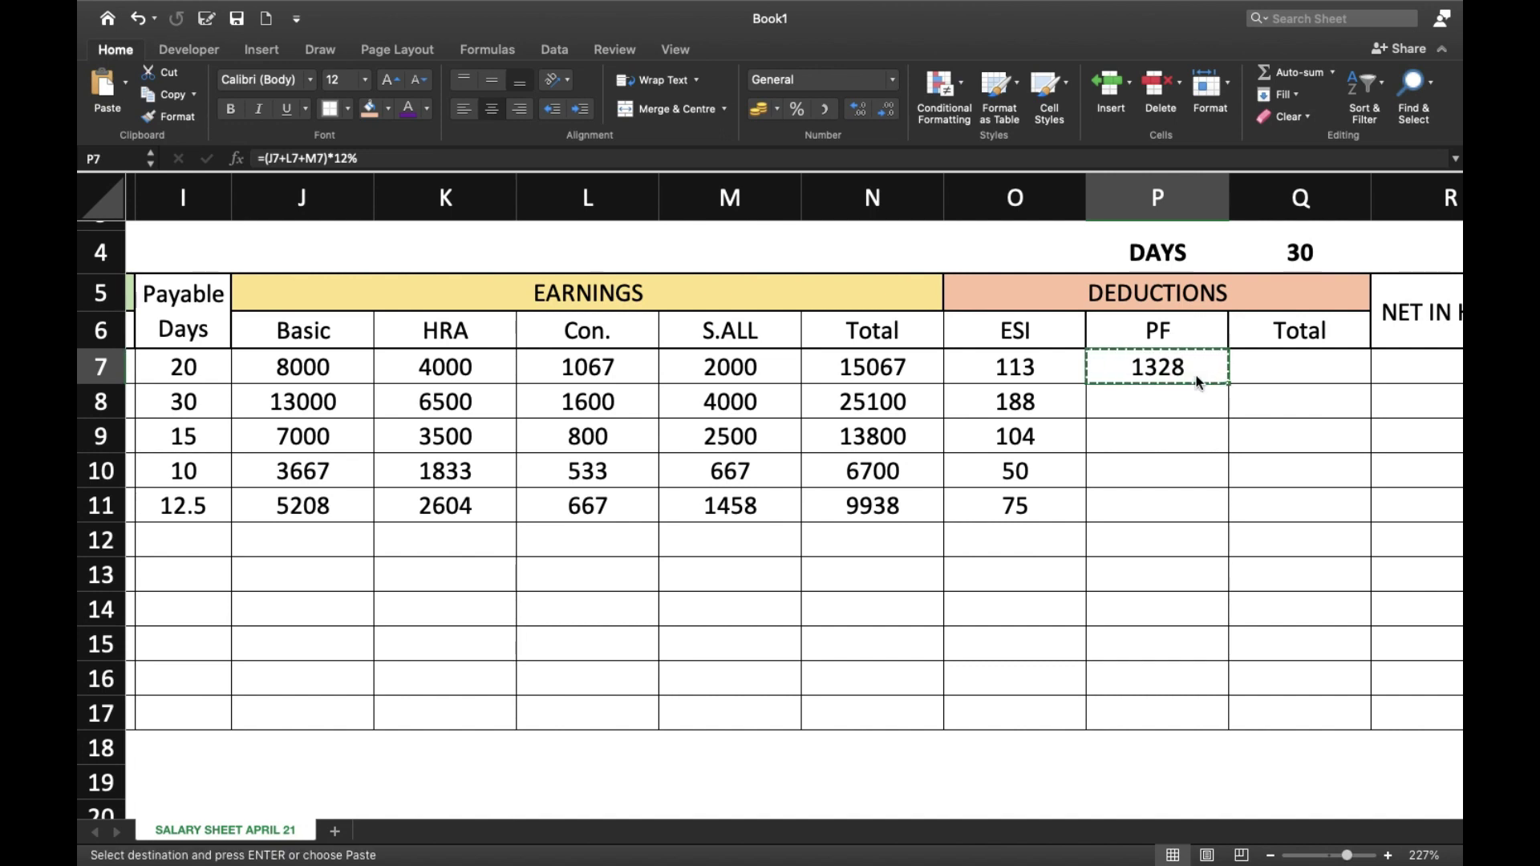
key("Down")
key("super+v")
key("Down")
key("super+v")
key("Down")
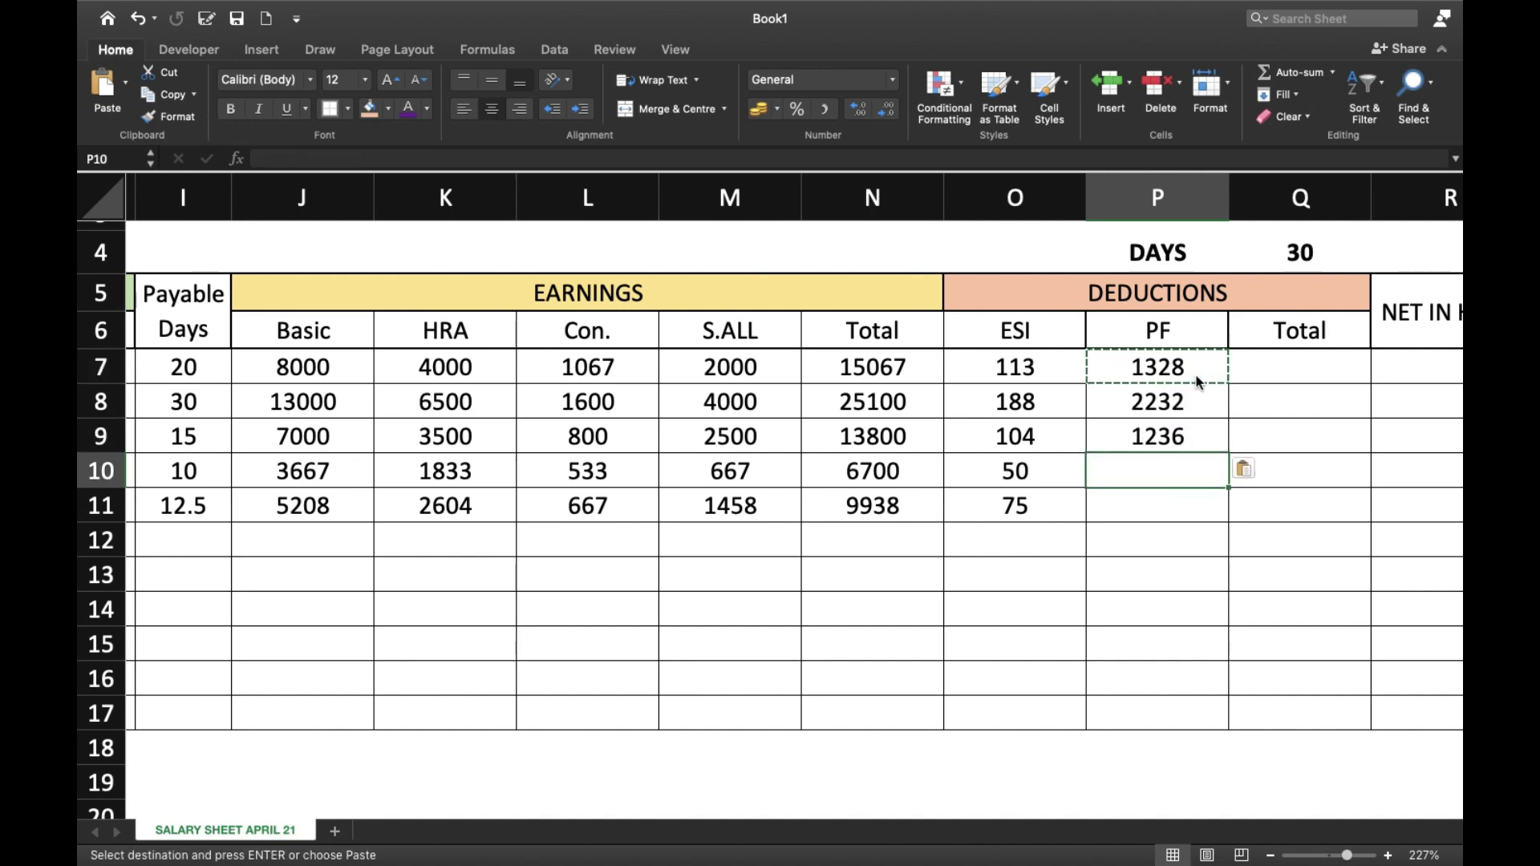
key("super+v")
key("Down")
key("super+v")
- Add up the ESI and PF deductions in Q7 with a SUM formula over O7:P7
key("Right")
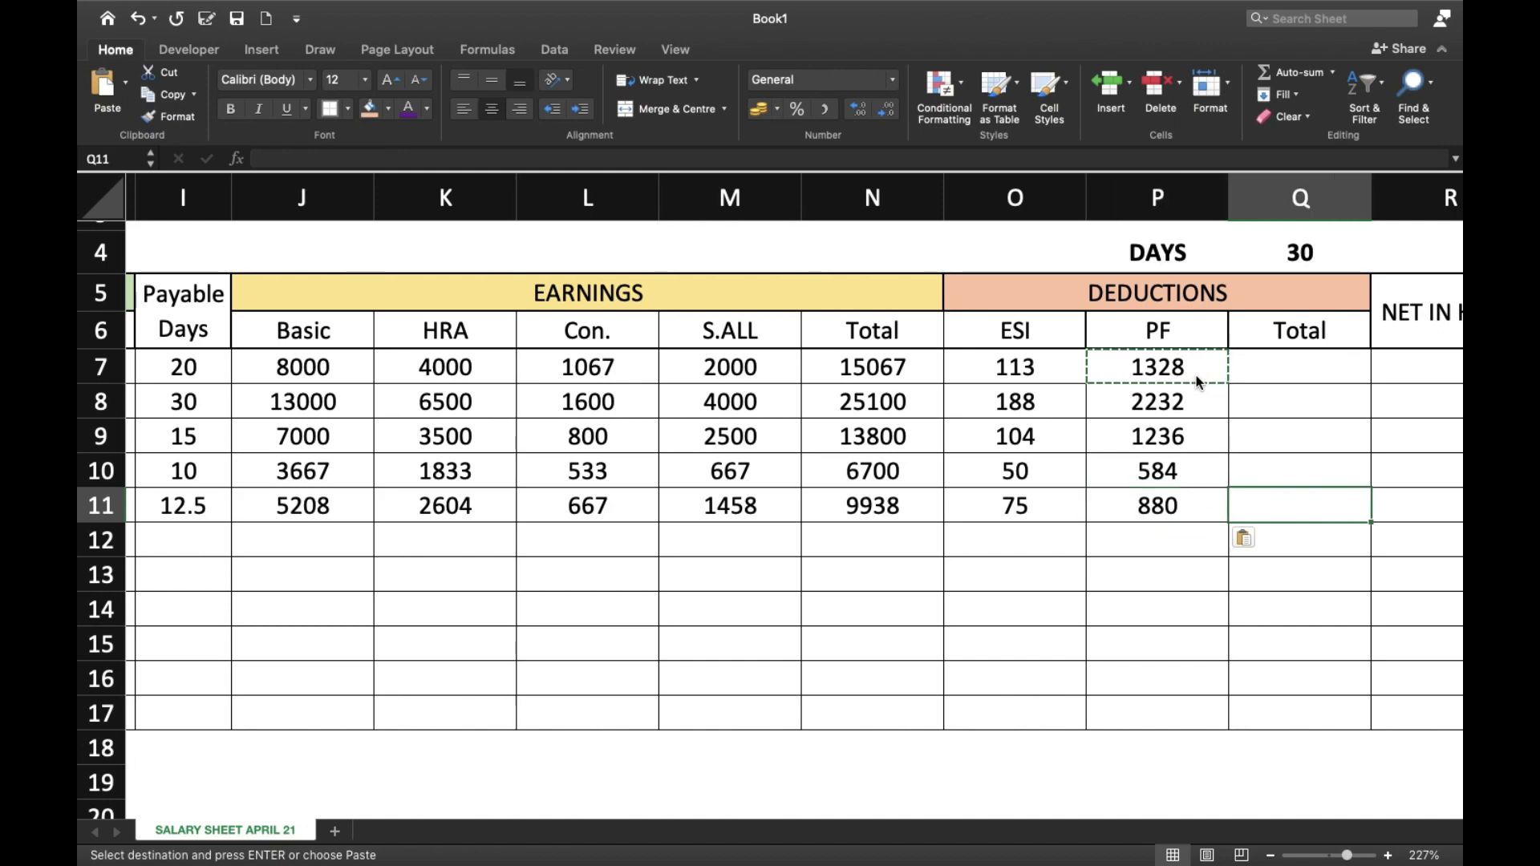
scroll(1198, 380, "down", 5)
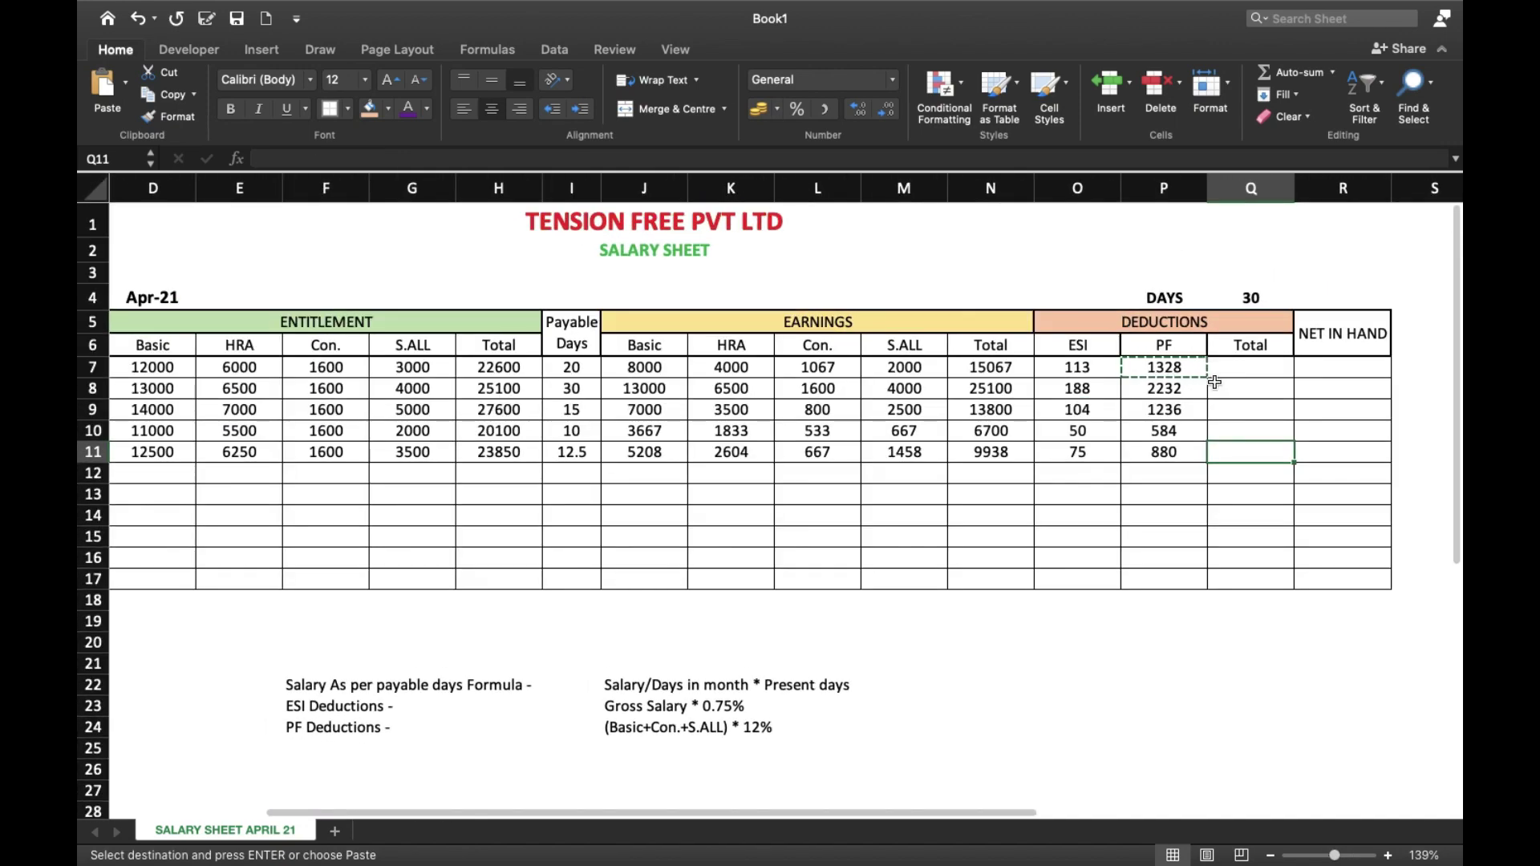
left_click(1221, 371)
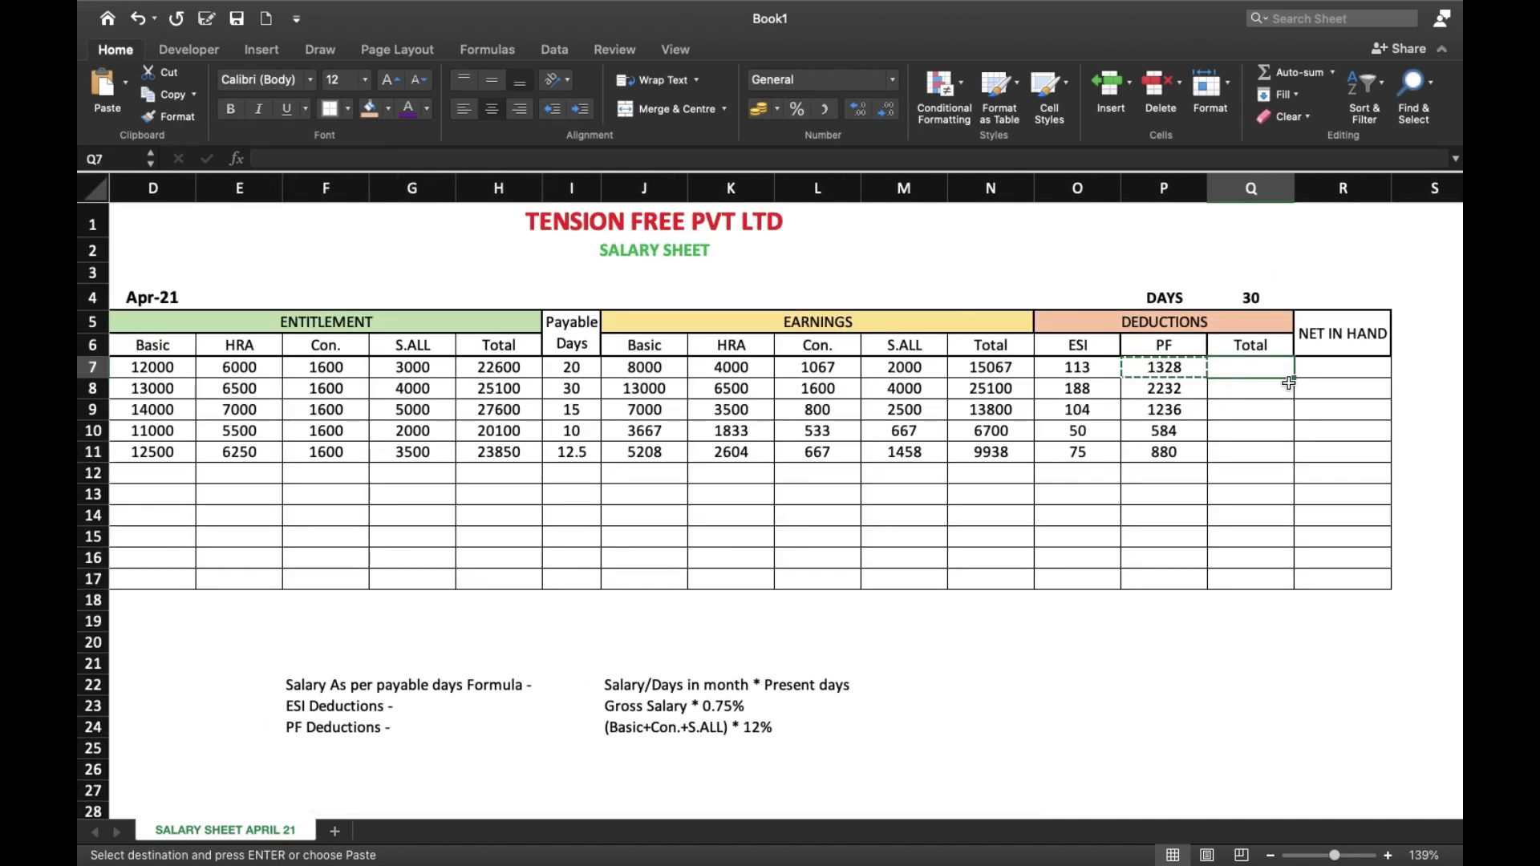
type("=")
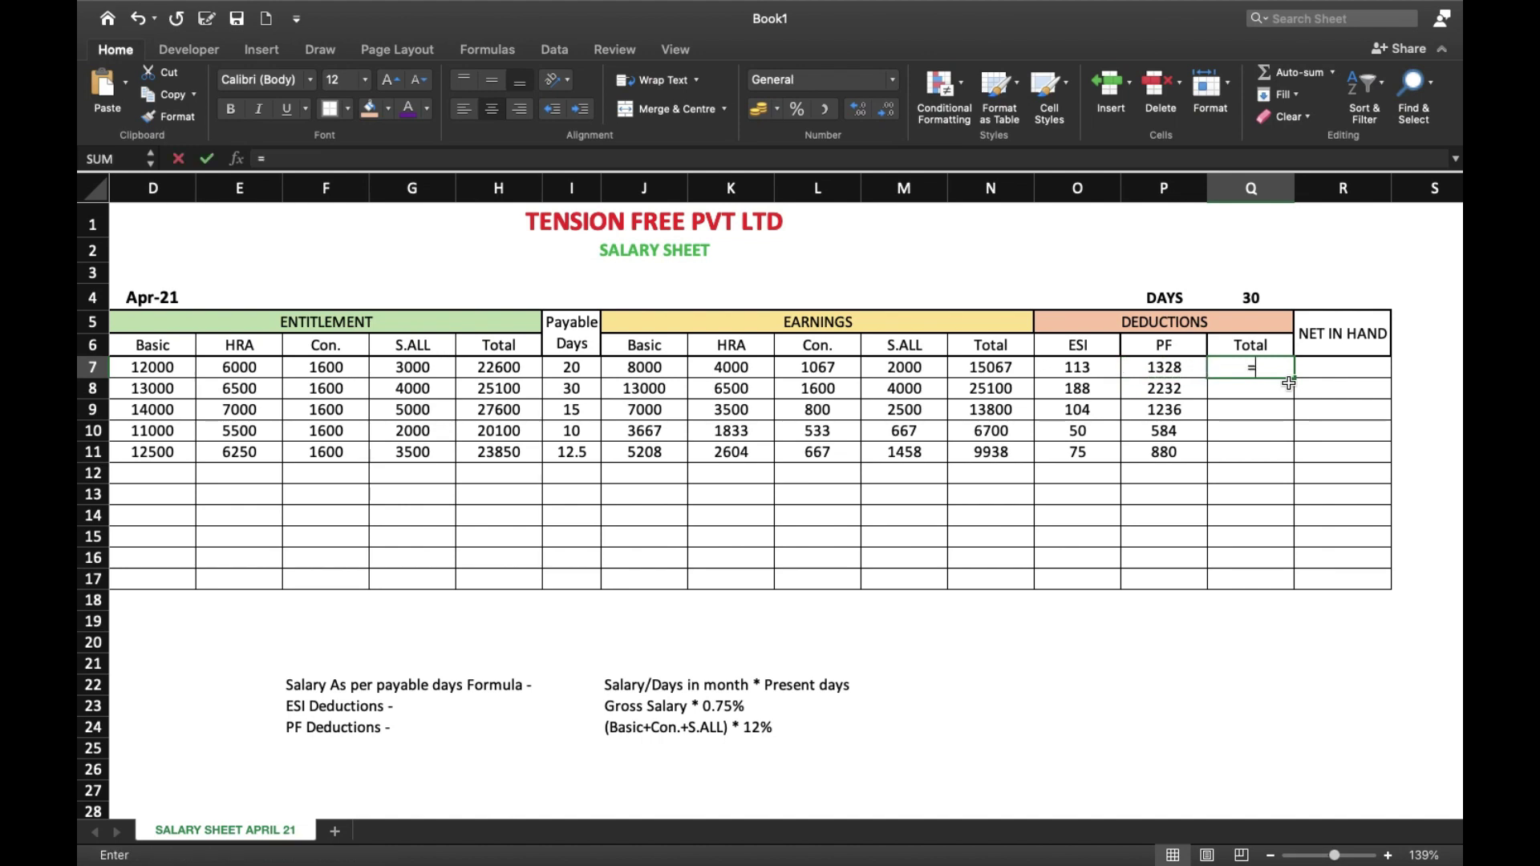
type("sum(")
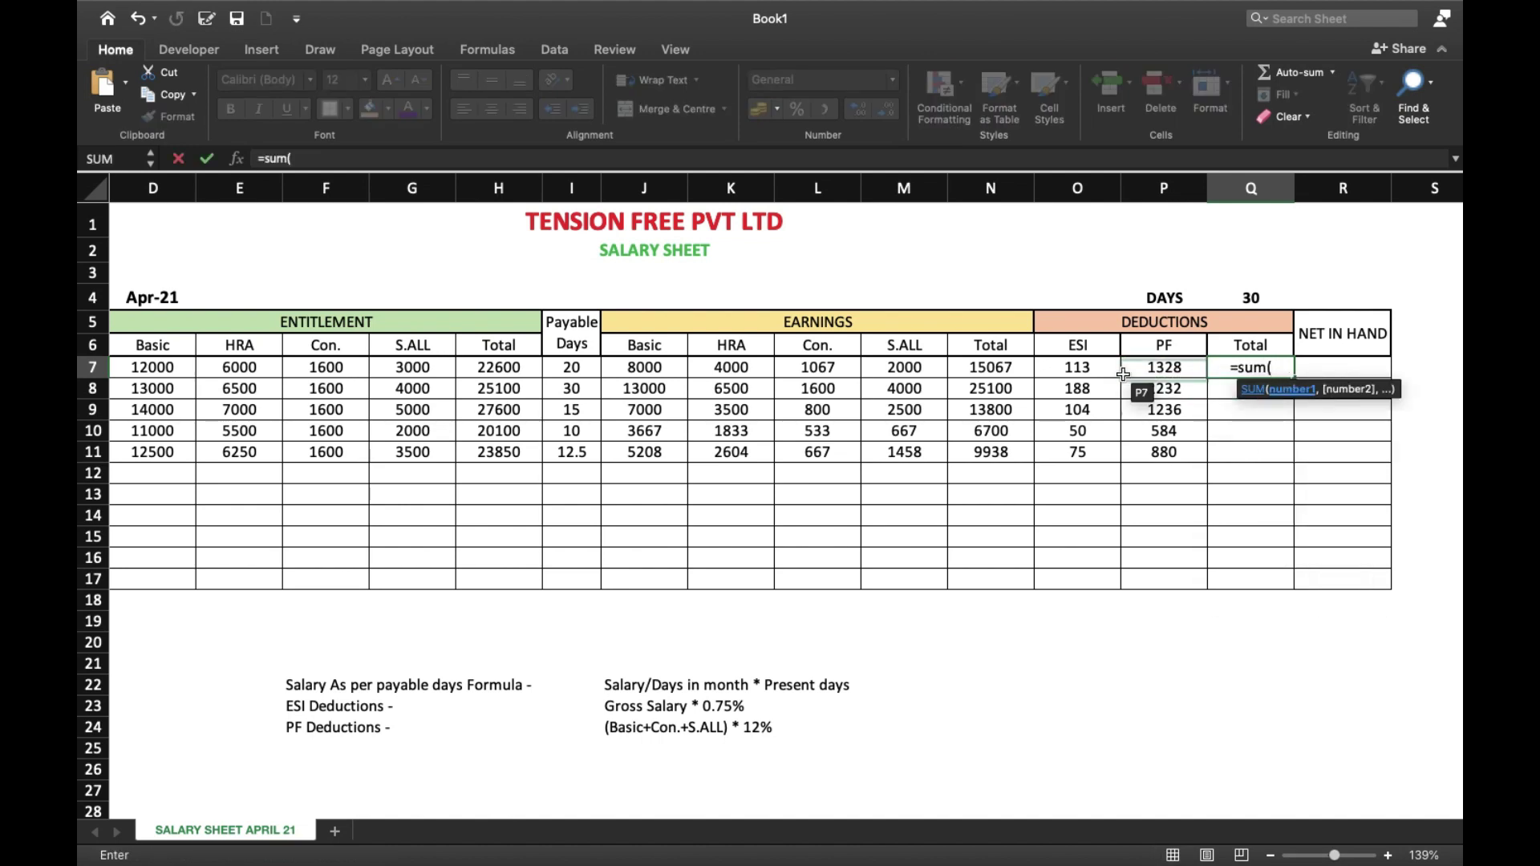
left_click_drag(1083, 371, 1151, 366)
key("Return")
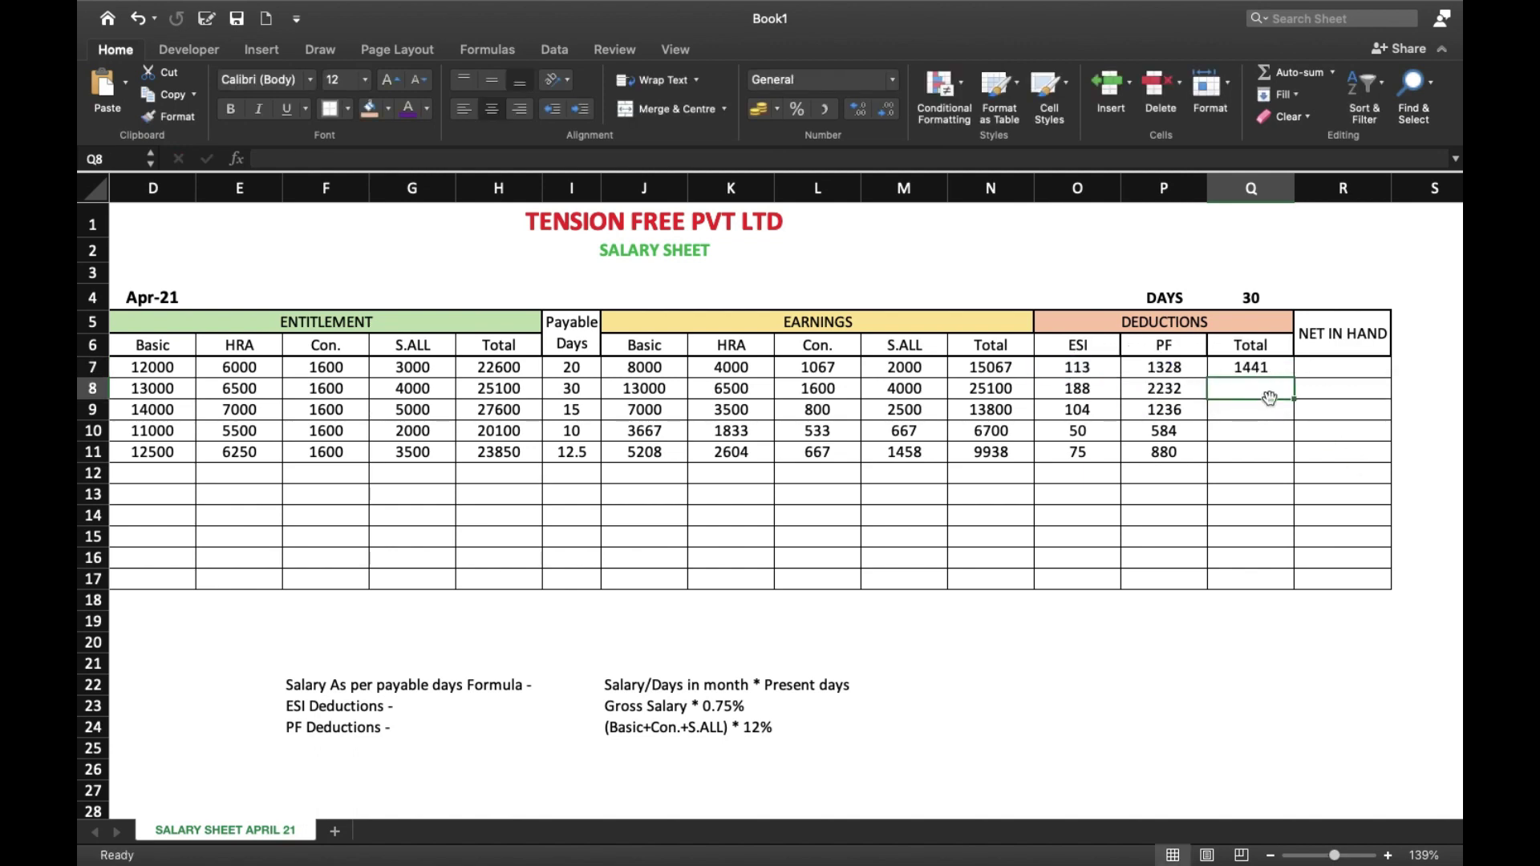
- Fill the total deductions formula from Q7 down through Q8 to Q11
key("ctrl+d")
key("Down")
key("ctrl+d")
key("Down")
key("ctrl+d")
key("Down")
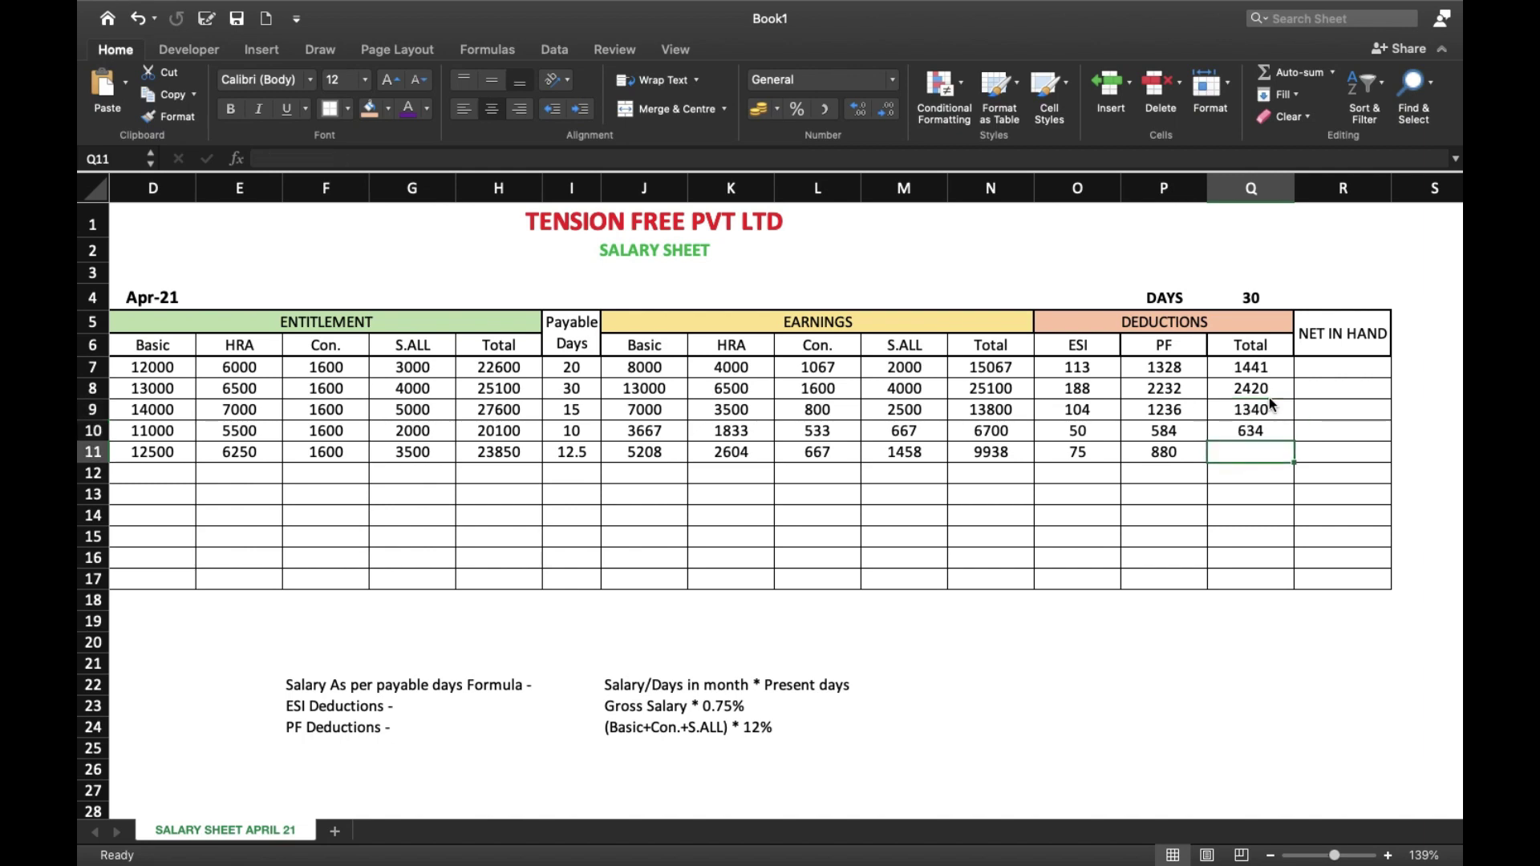
key("ctrl+d")
- Calculate the net in hand amount in R7 as total earnings minus total deductions with the formula =N7-Q7
key("Right")
key("Up")
key("Up")
key("Up")
key("Up")
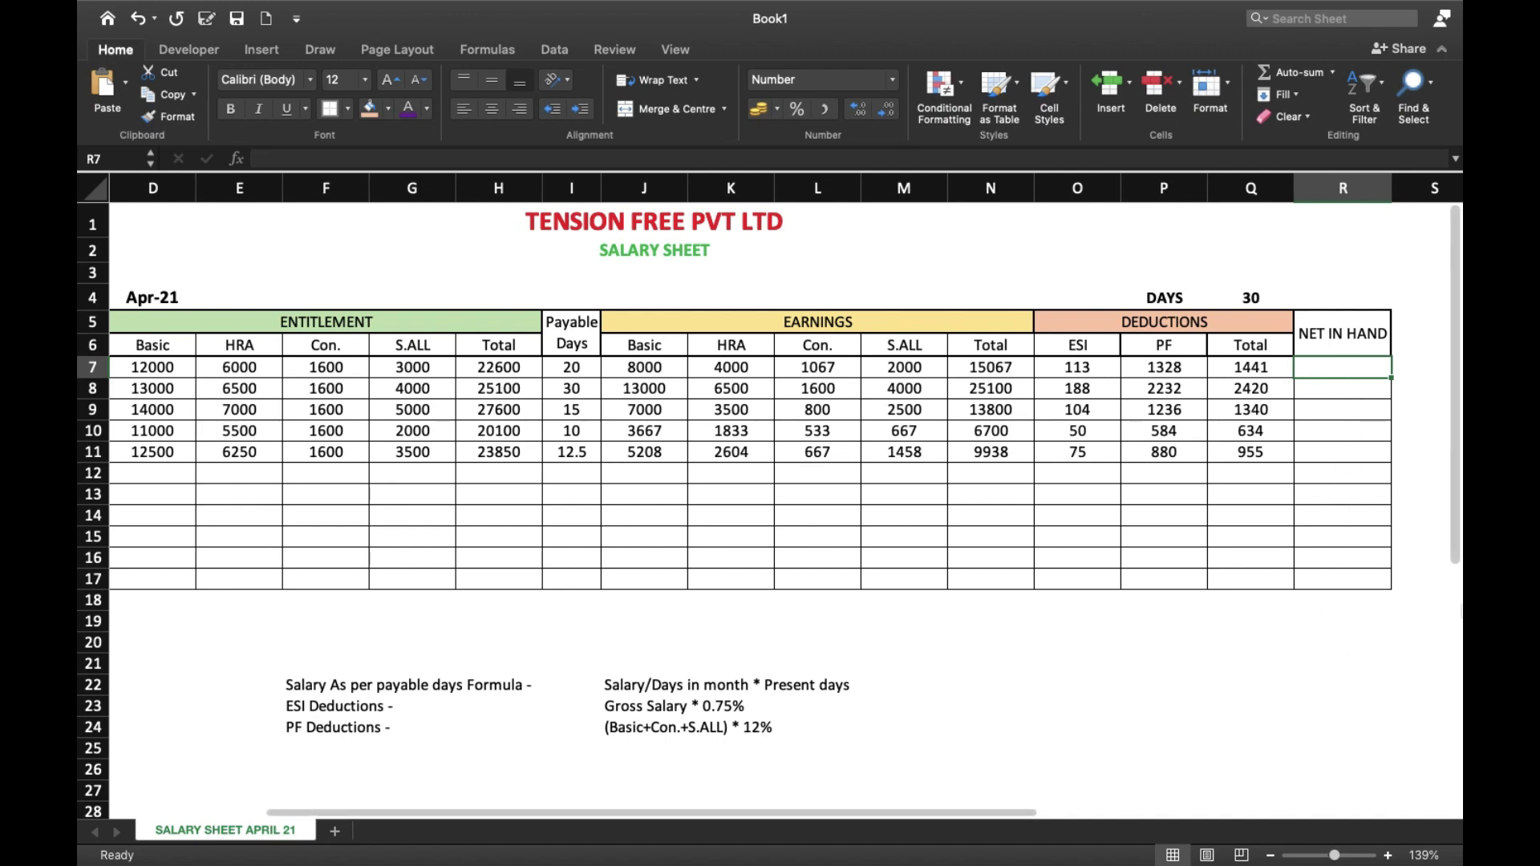
left_click(995, 368)
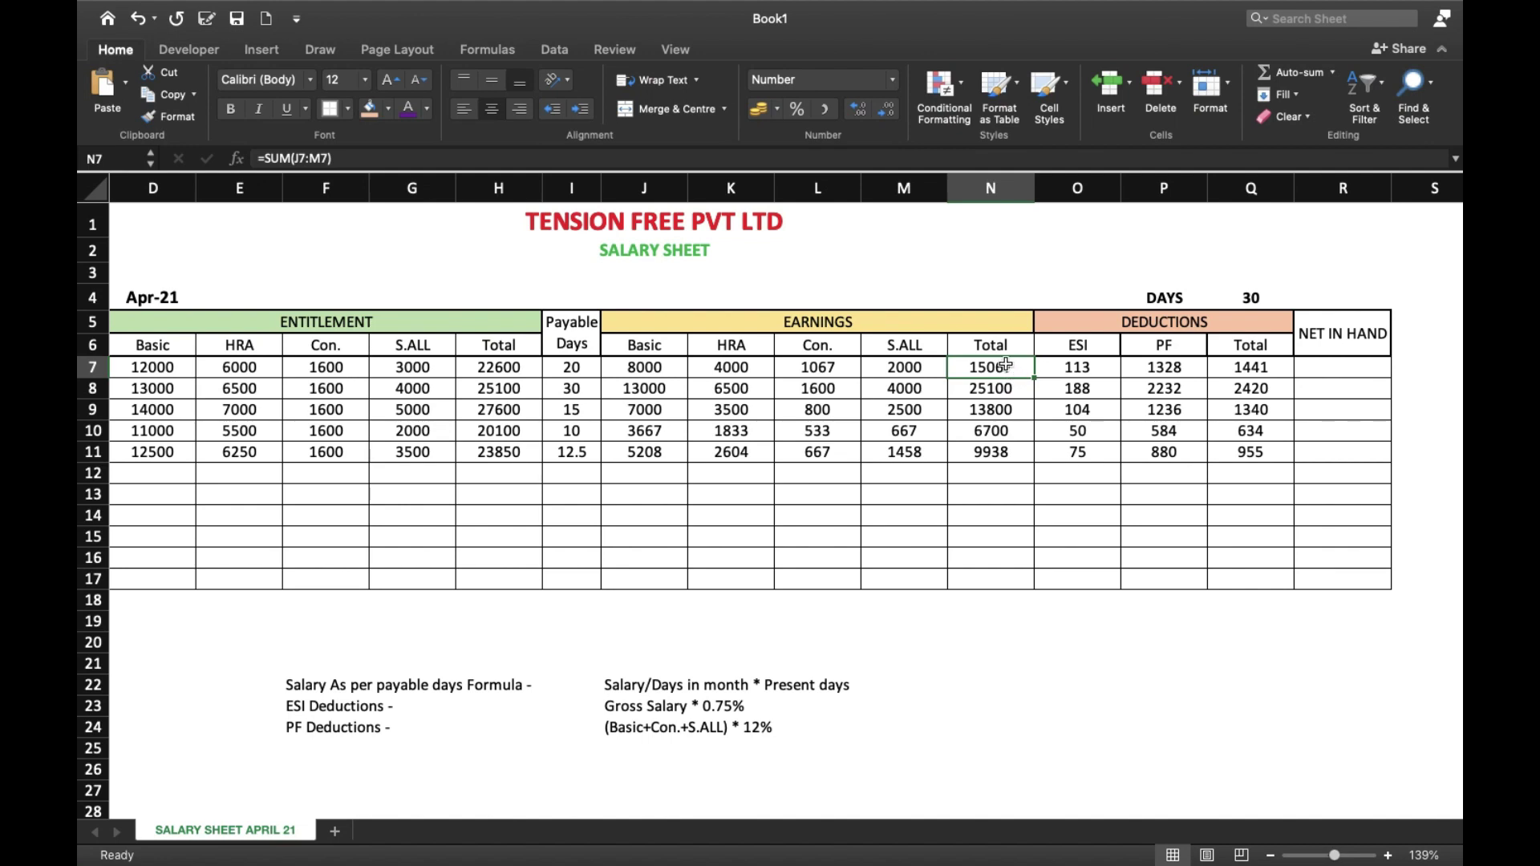
left_click(1227, 367)
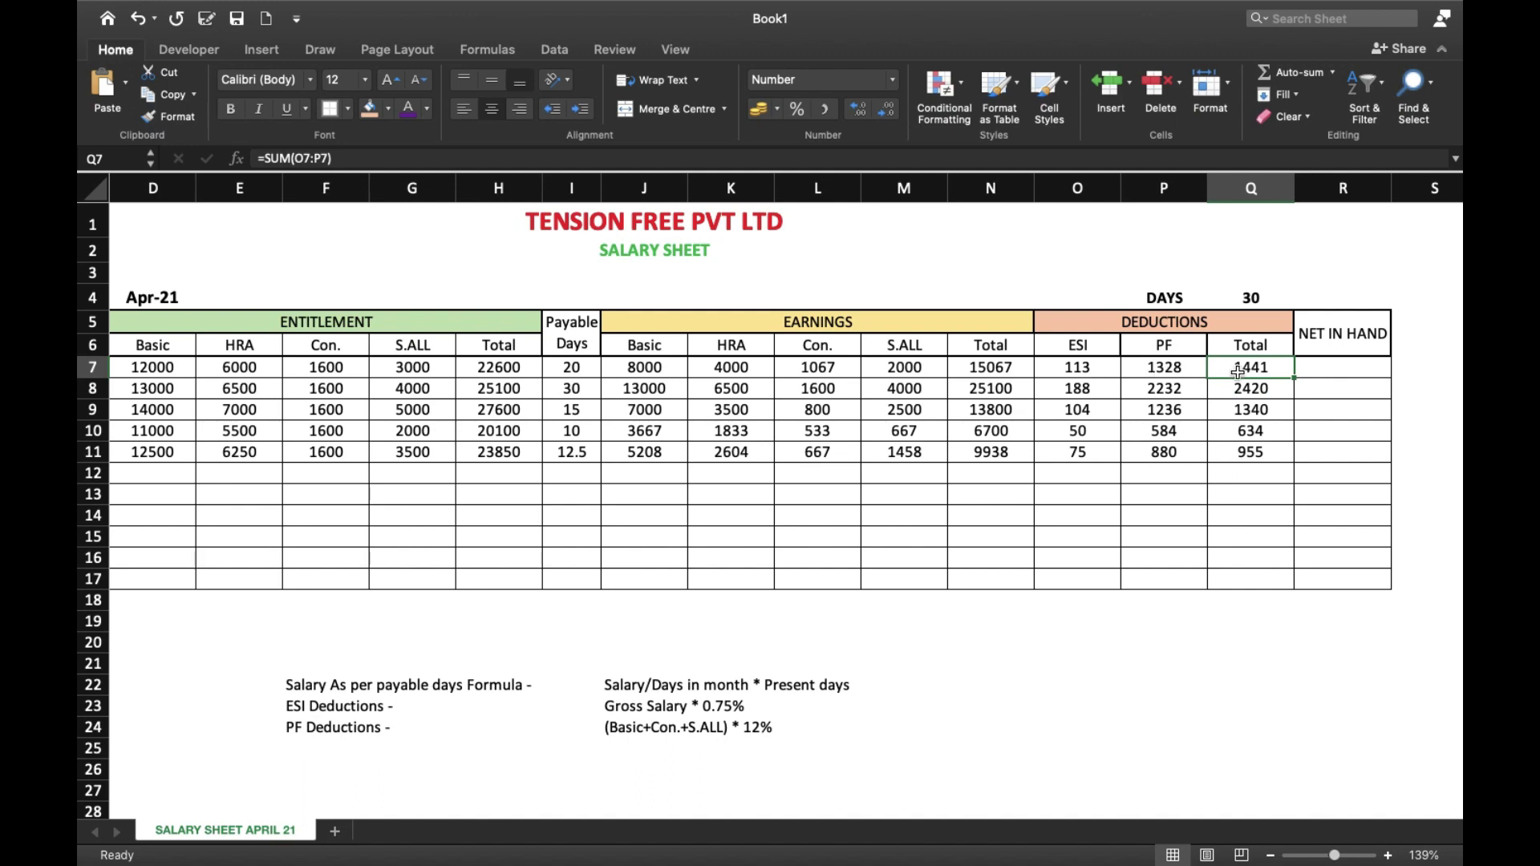
left_click(992, 369)
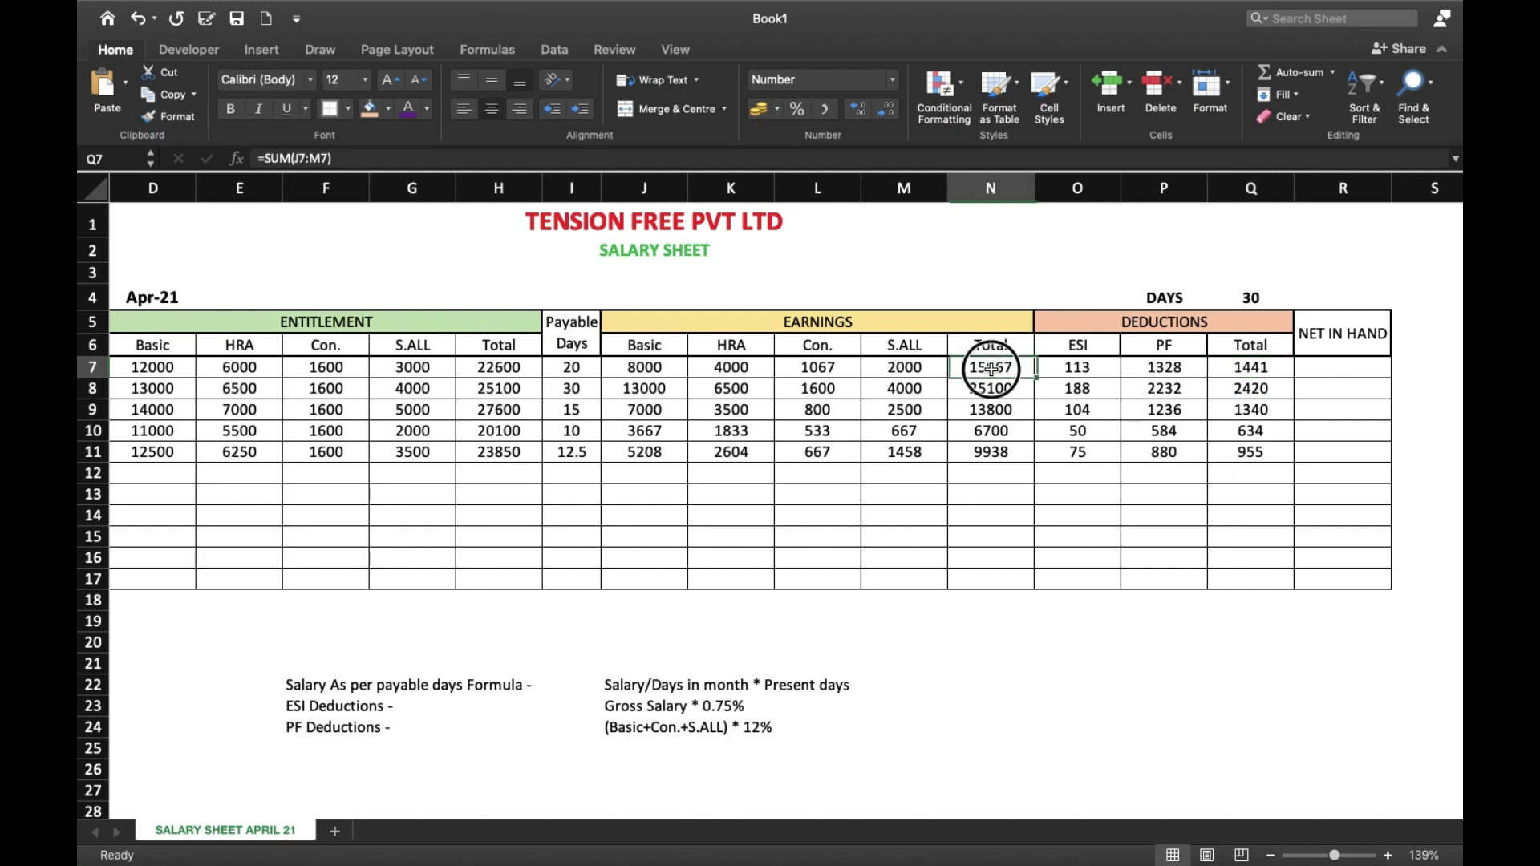
left_click(1244, 369)
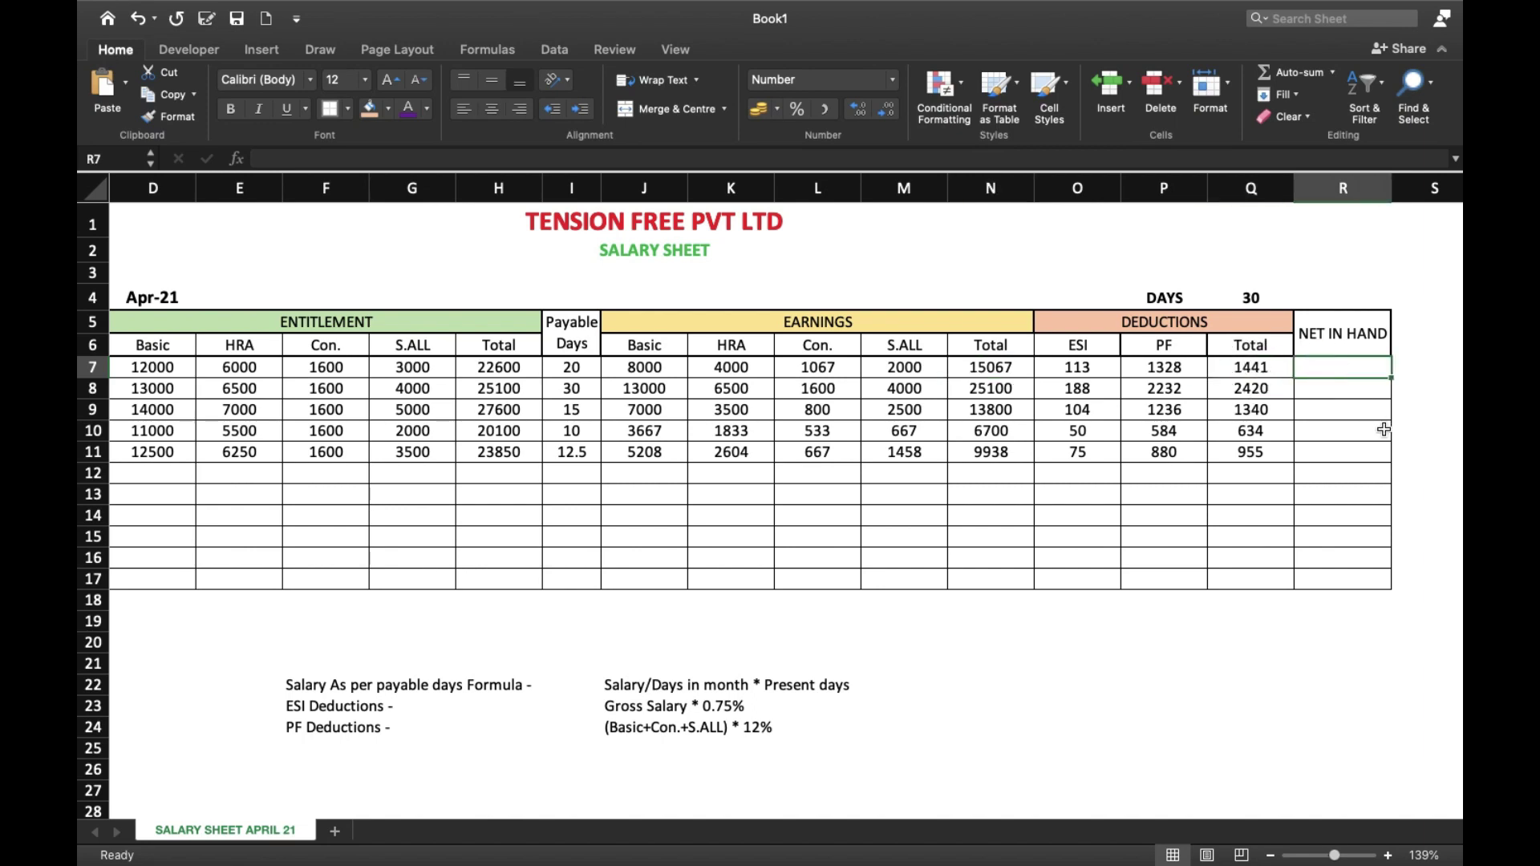
type("=")
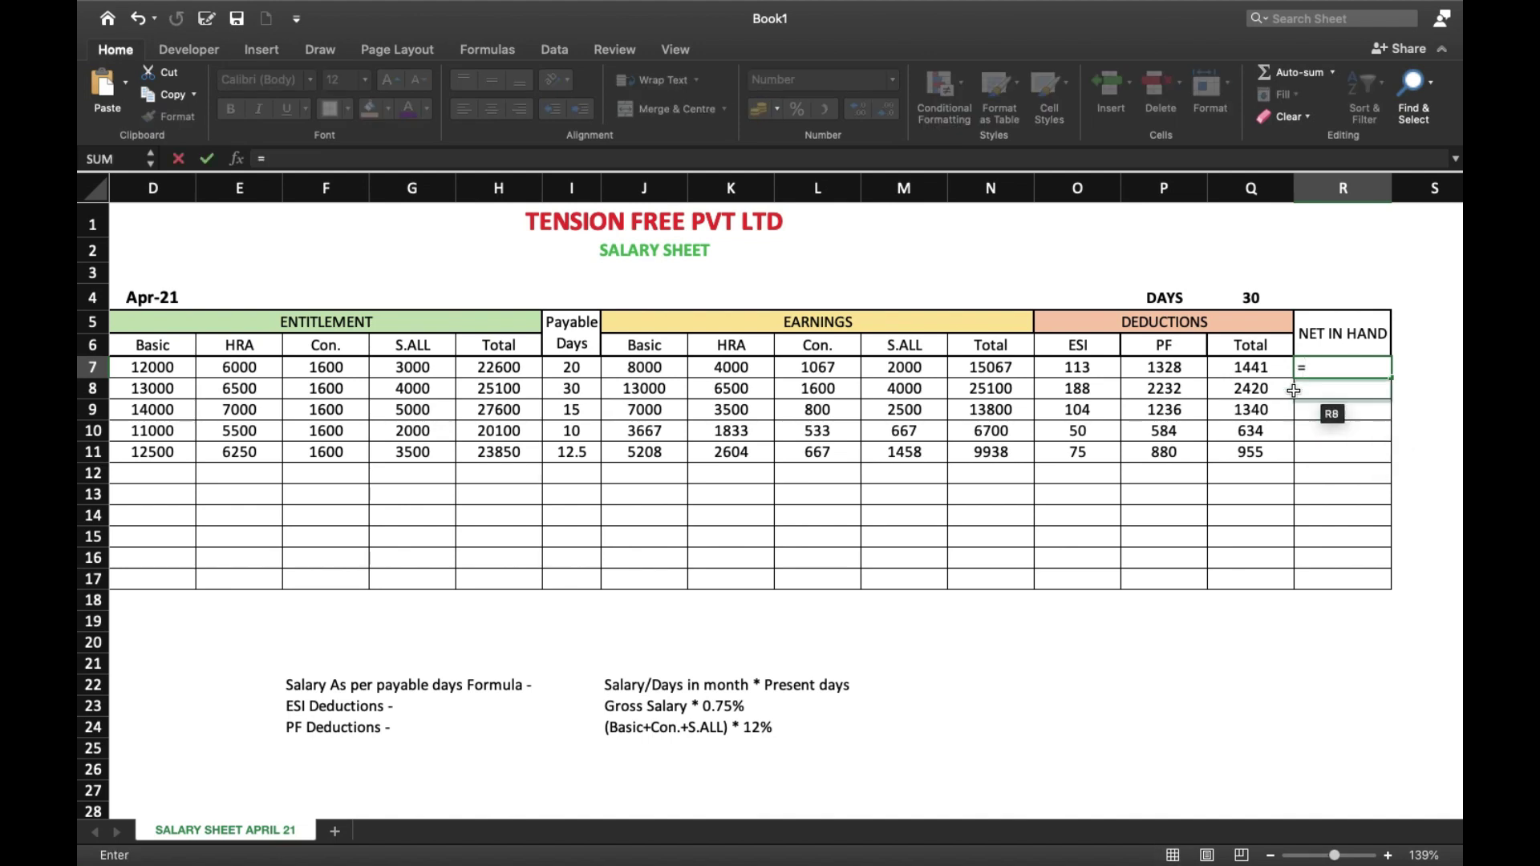
left_click(998, 369)
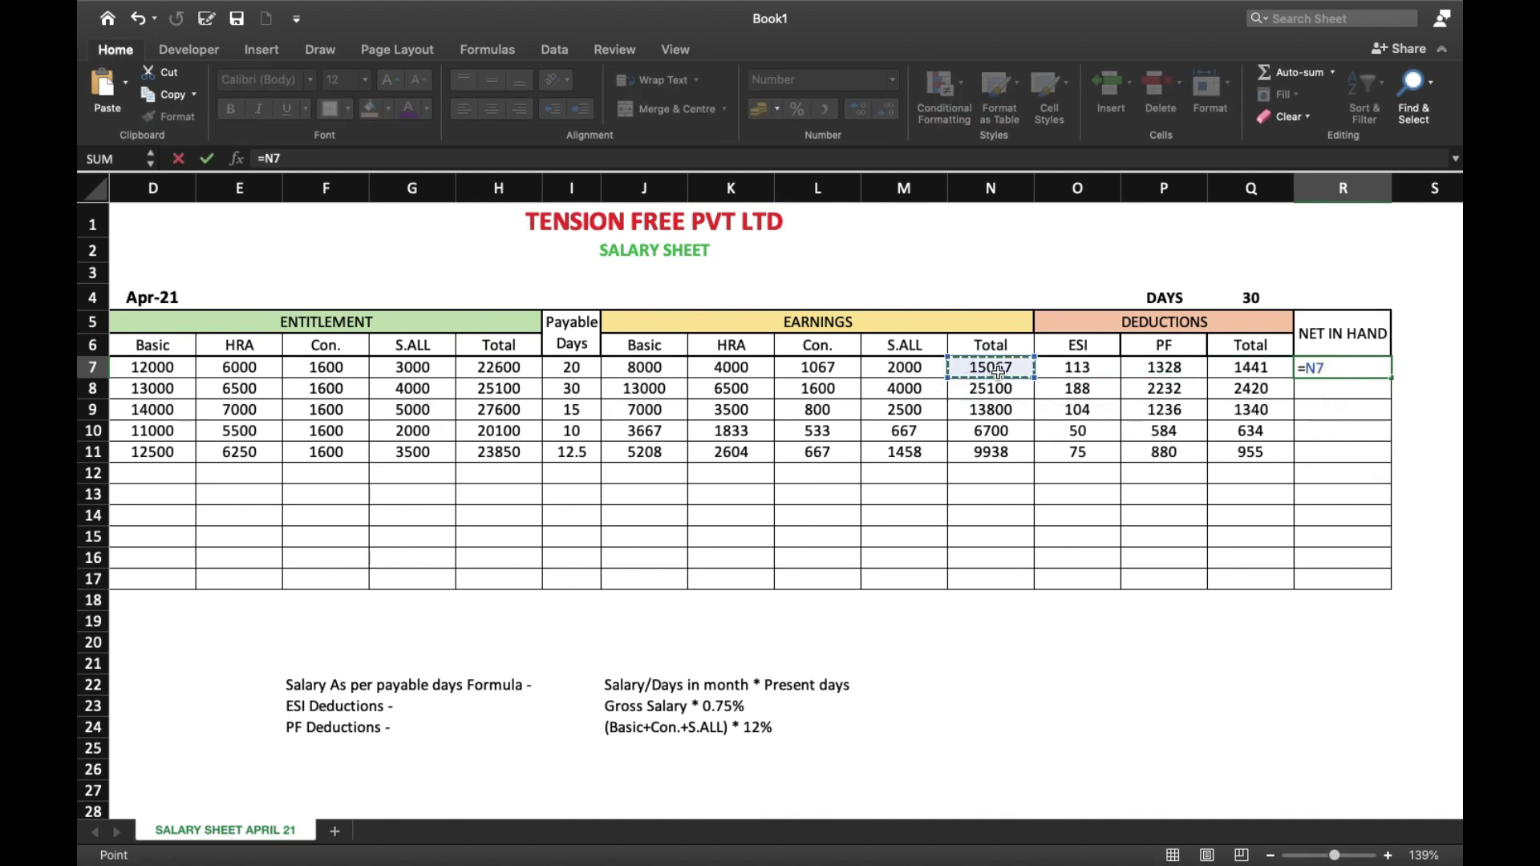
type("-")
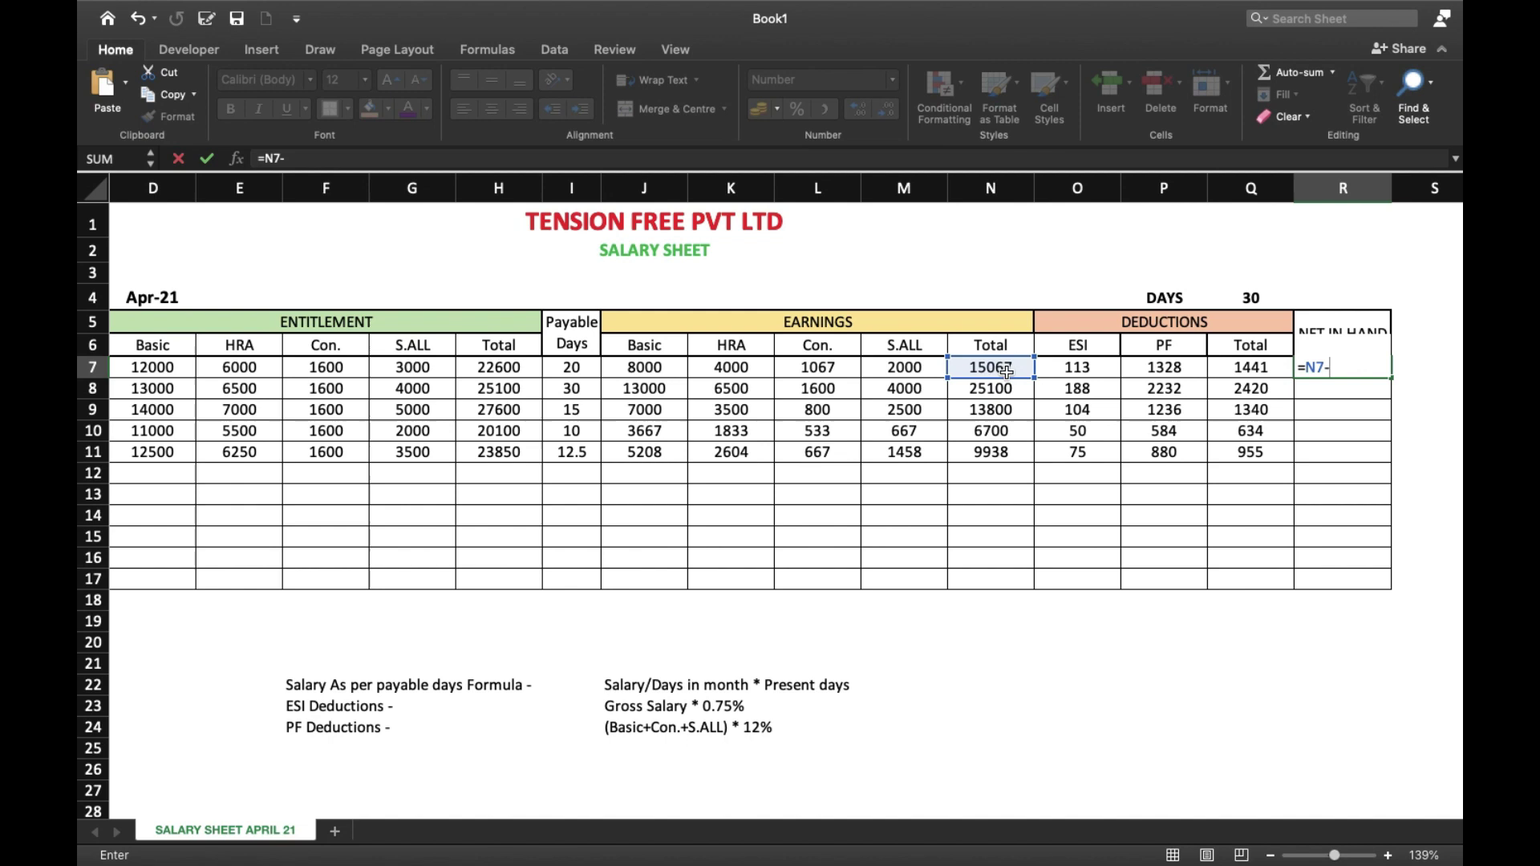
left_click(1244, 369)
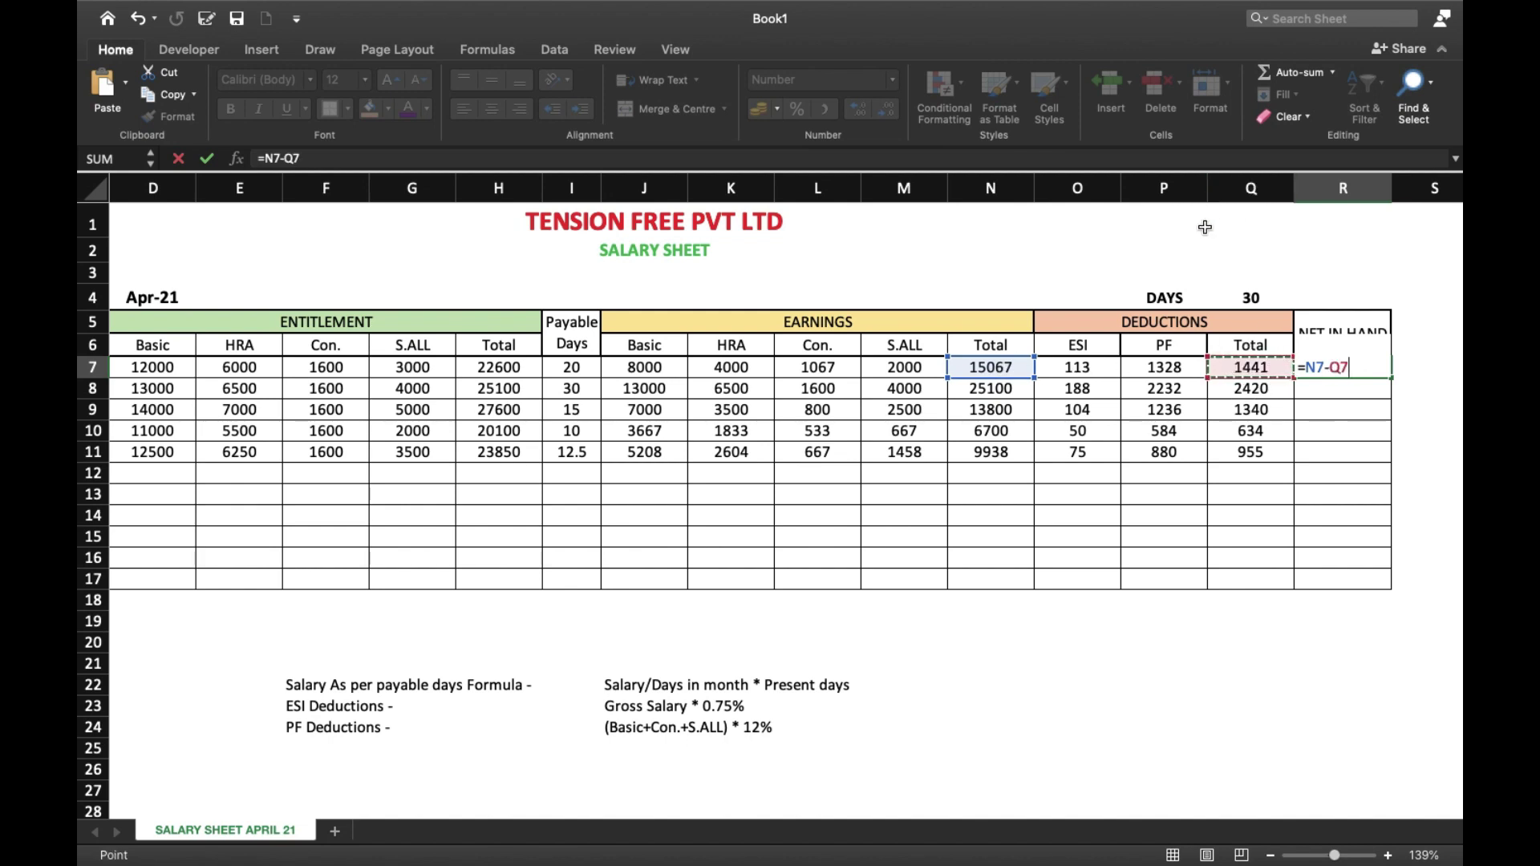
key("Return")
- Centre-align the net in hand value in R7 and copy its formula into R8 to R11
left_click(1313, 366)
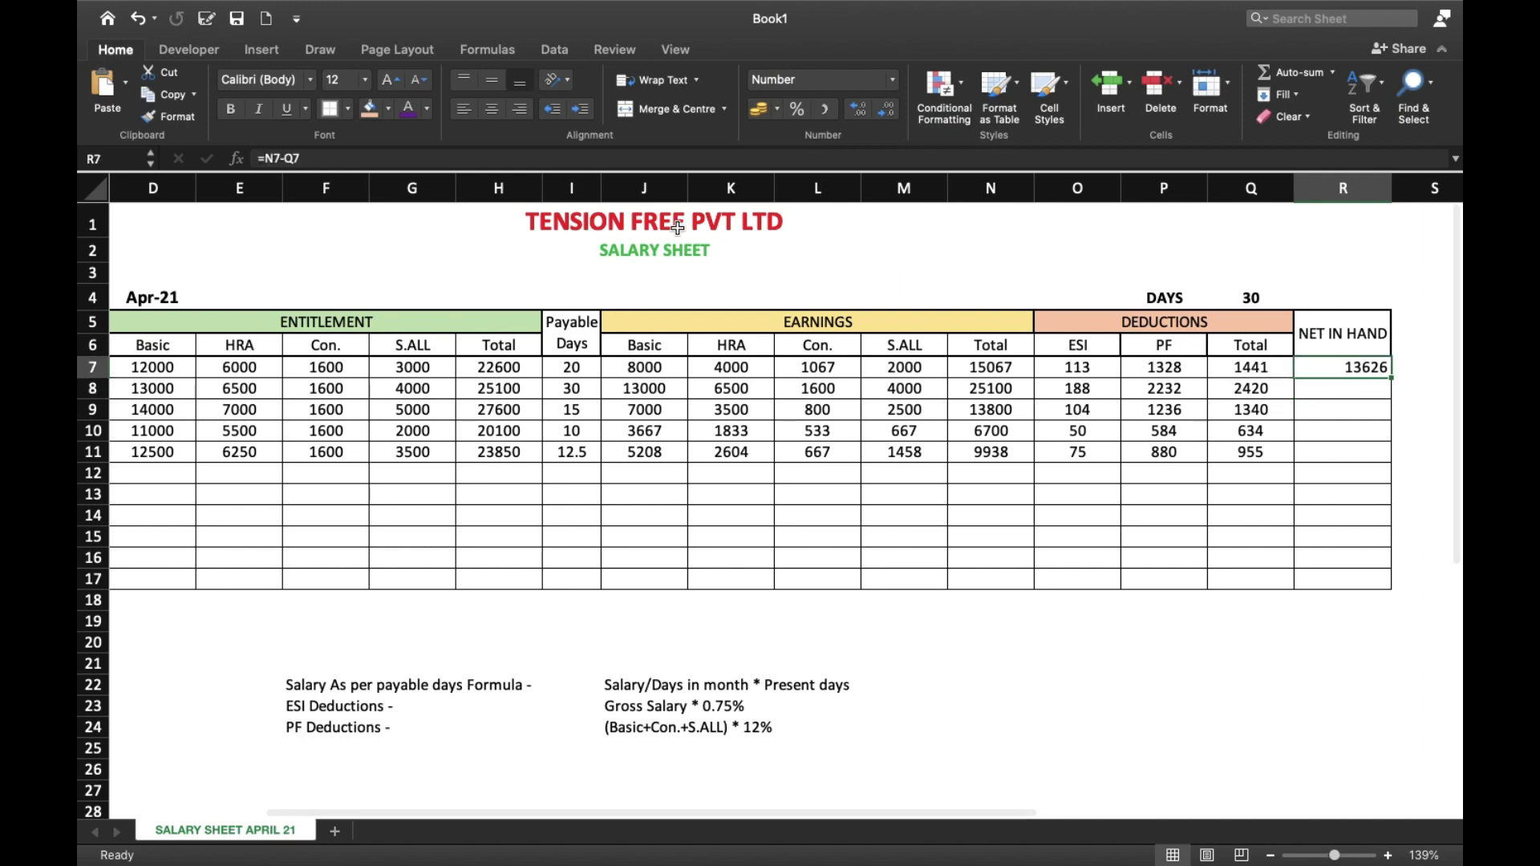
left_click(492, 108)
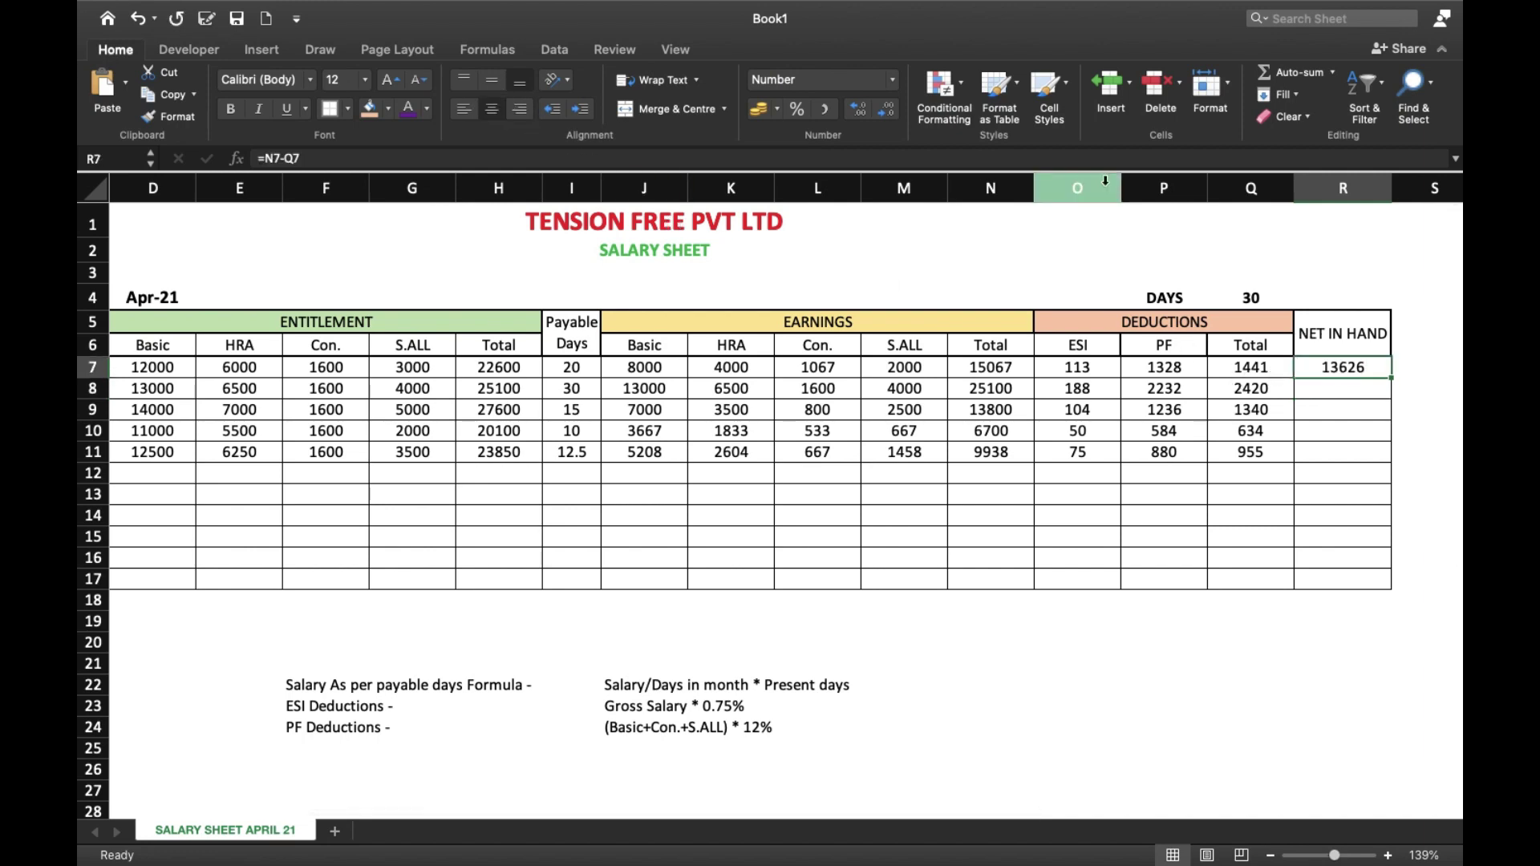
key("super+c")
key("Down")
key("super+v")
key("Down")
key("super+v")
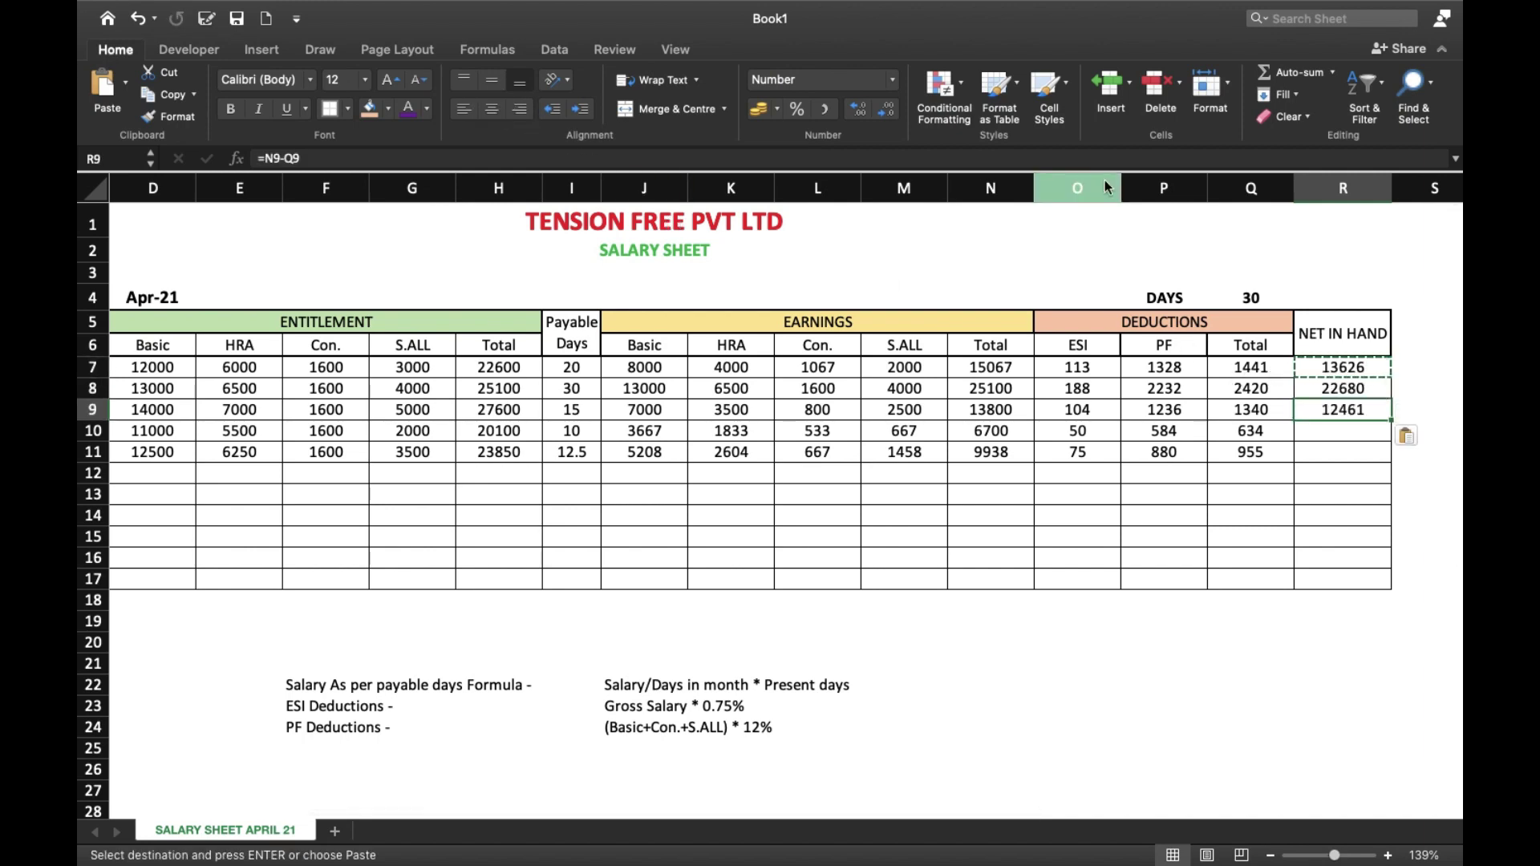
key("Down")
key("super+v")
key("Down")
key("super+v")
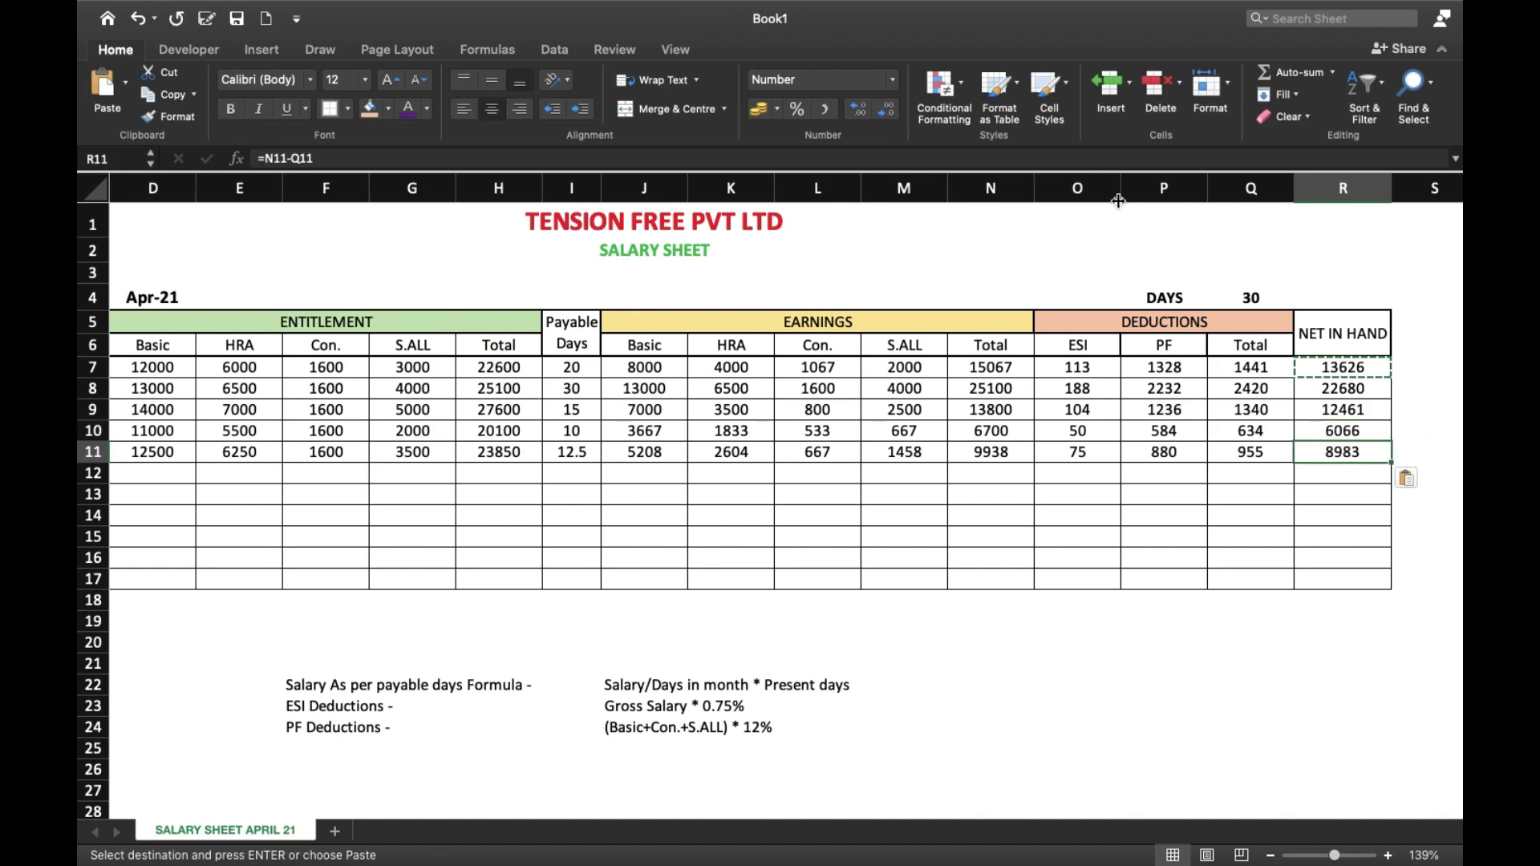
- Set the first employee's payable days in I7 to 30
scroll(1091, 475, "down", 3)
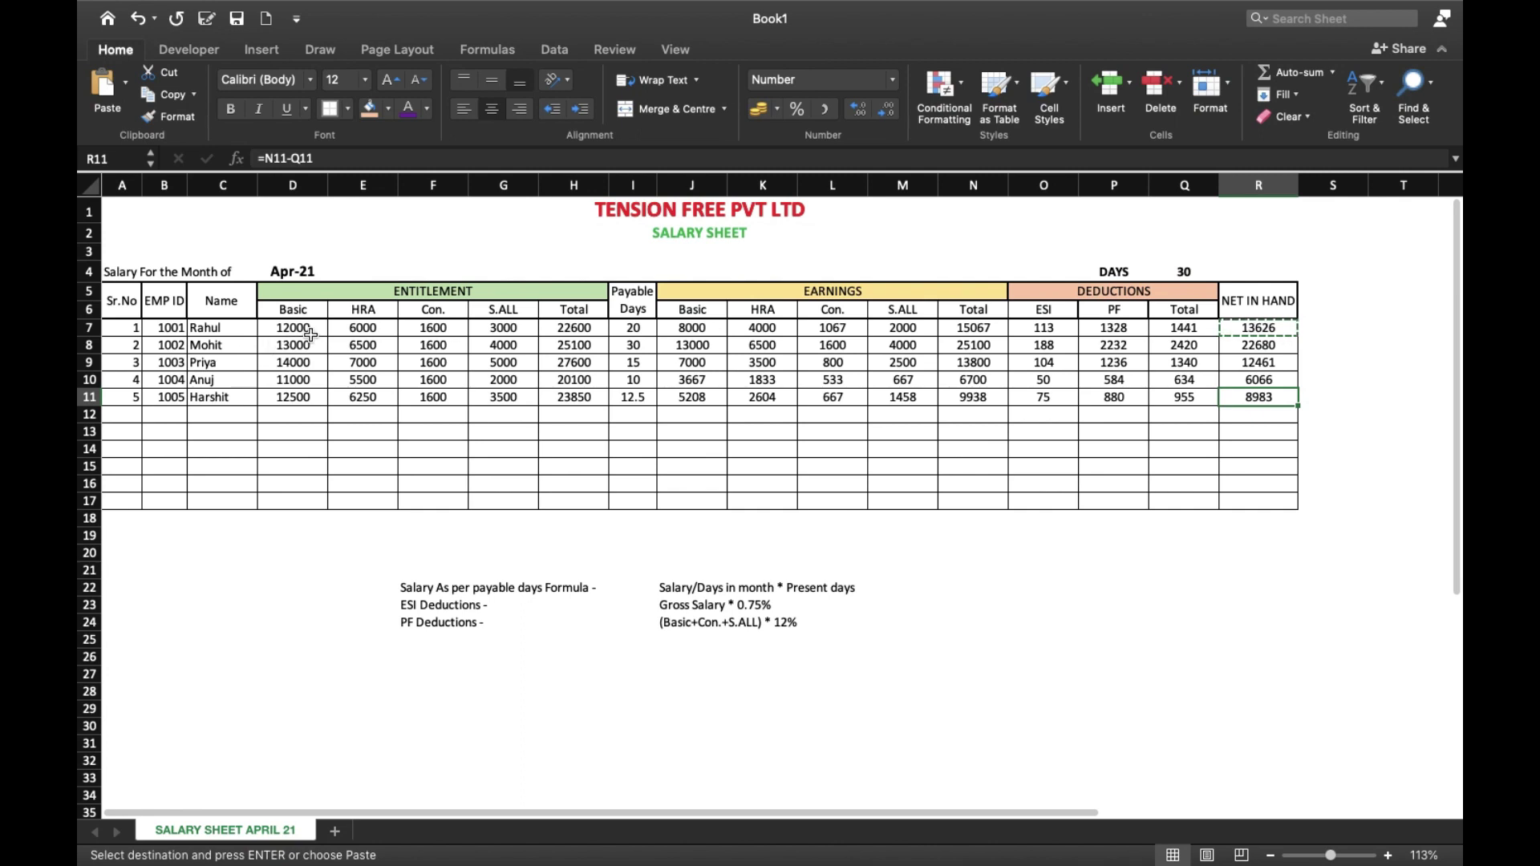
left_click_drag(631, 332, 633, 399)
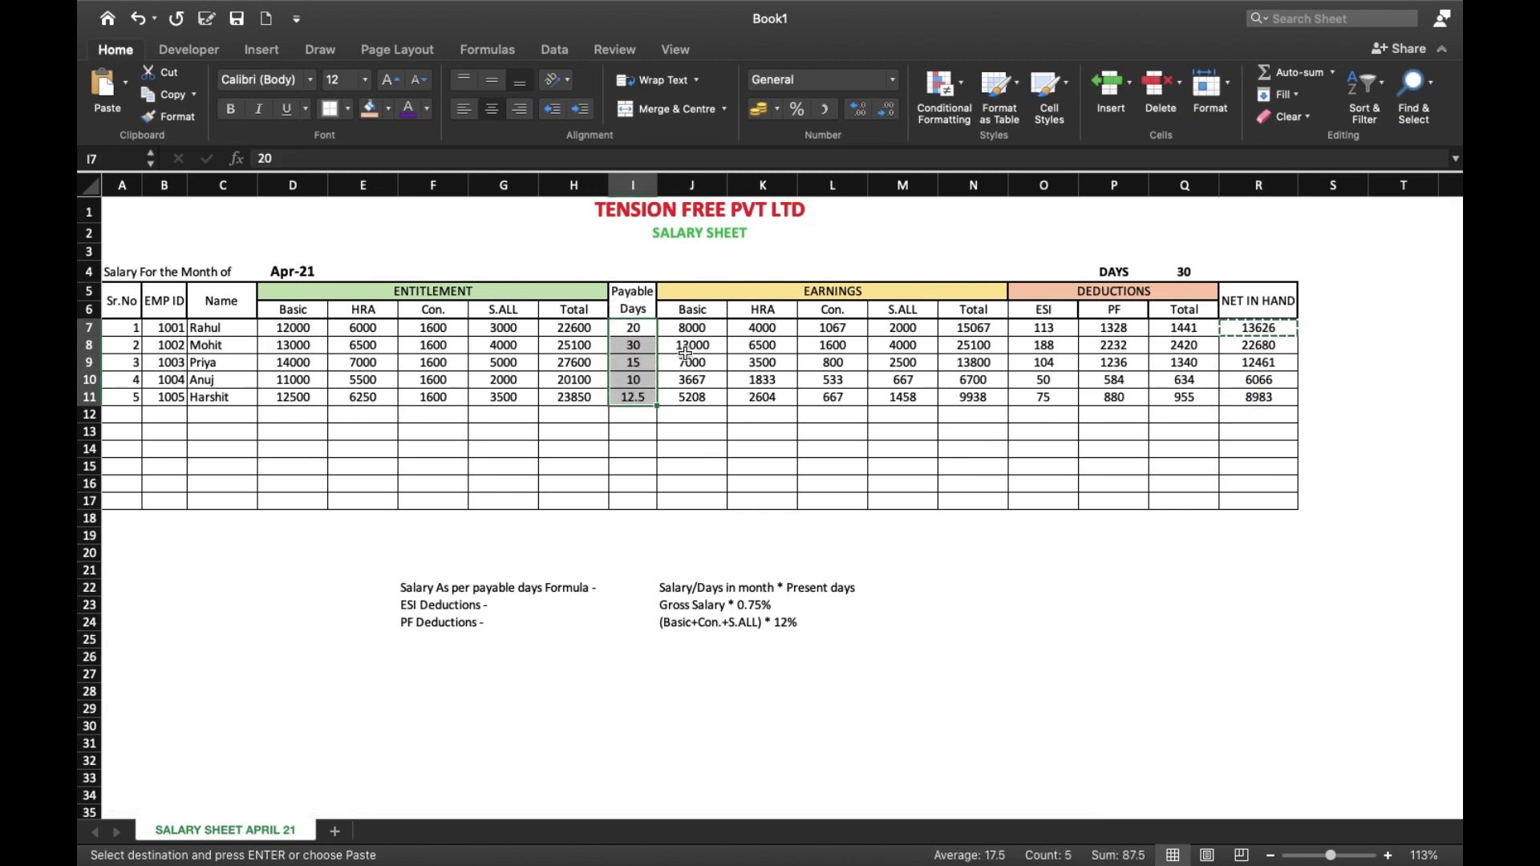
left_click_drag(1237, 329, 1236, 390)
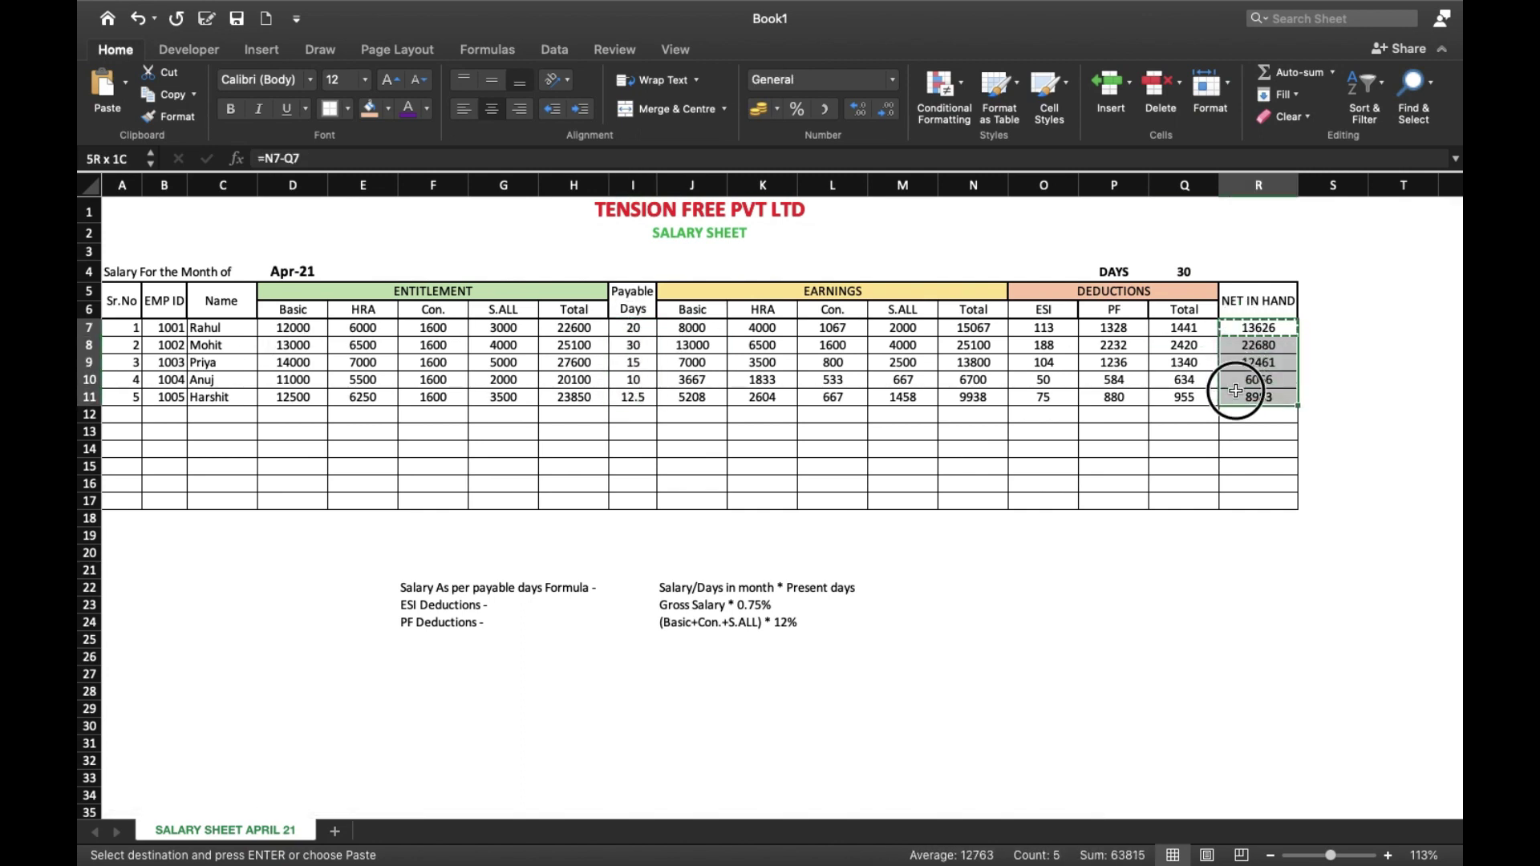
scroll(1001, 453, "up", 4)
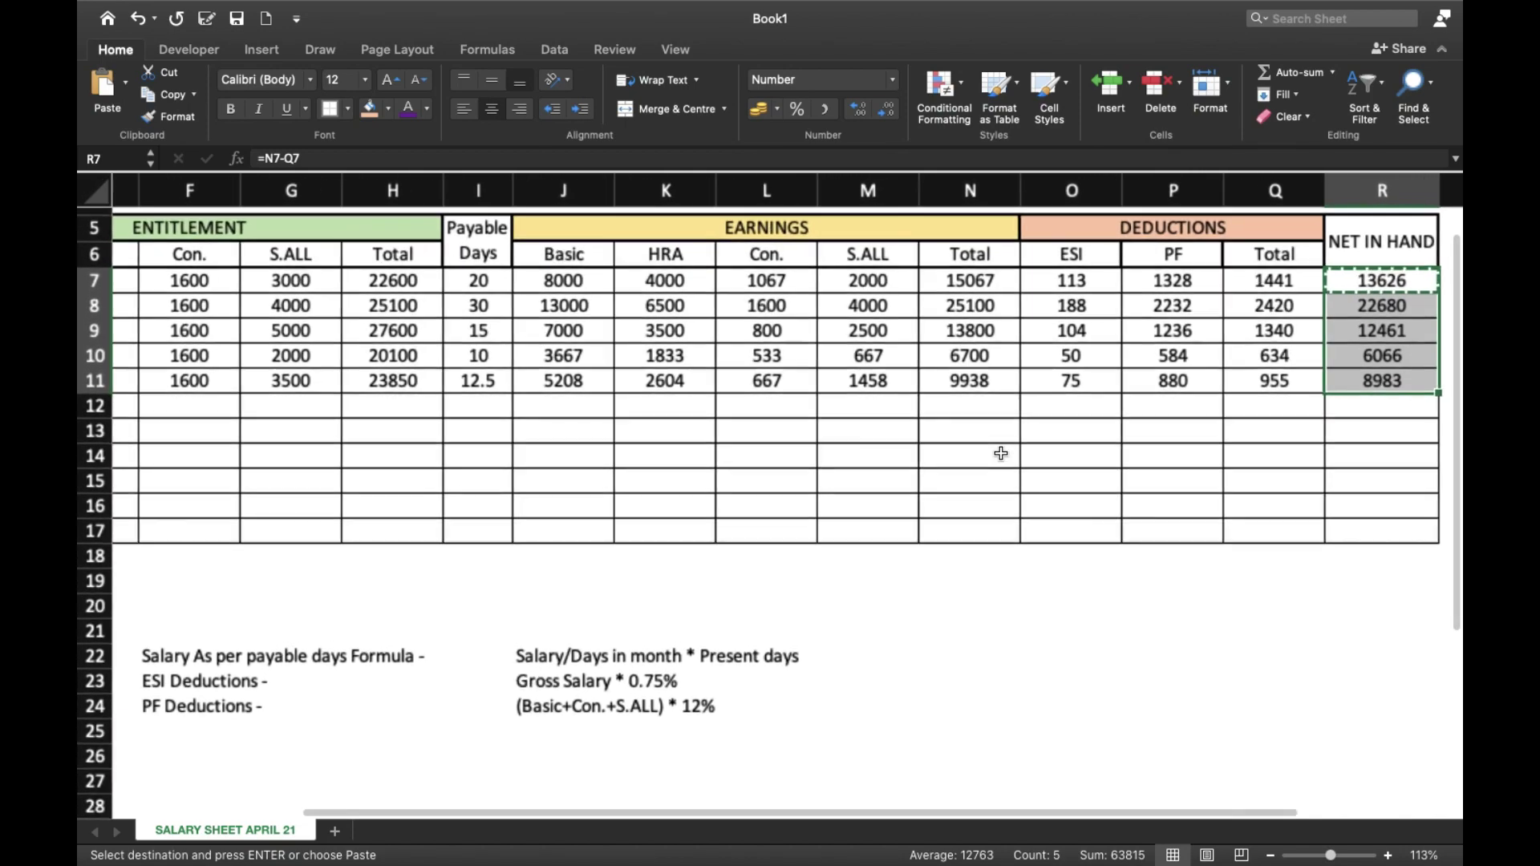
scroll(1001, 461, "up", 4)
left_click(562, 407)
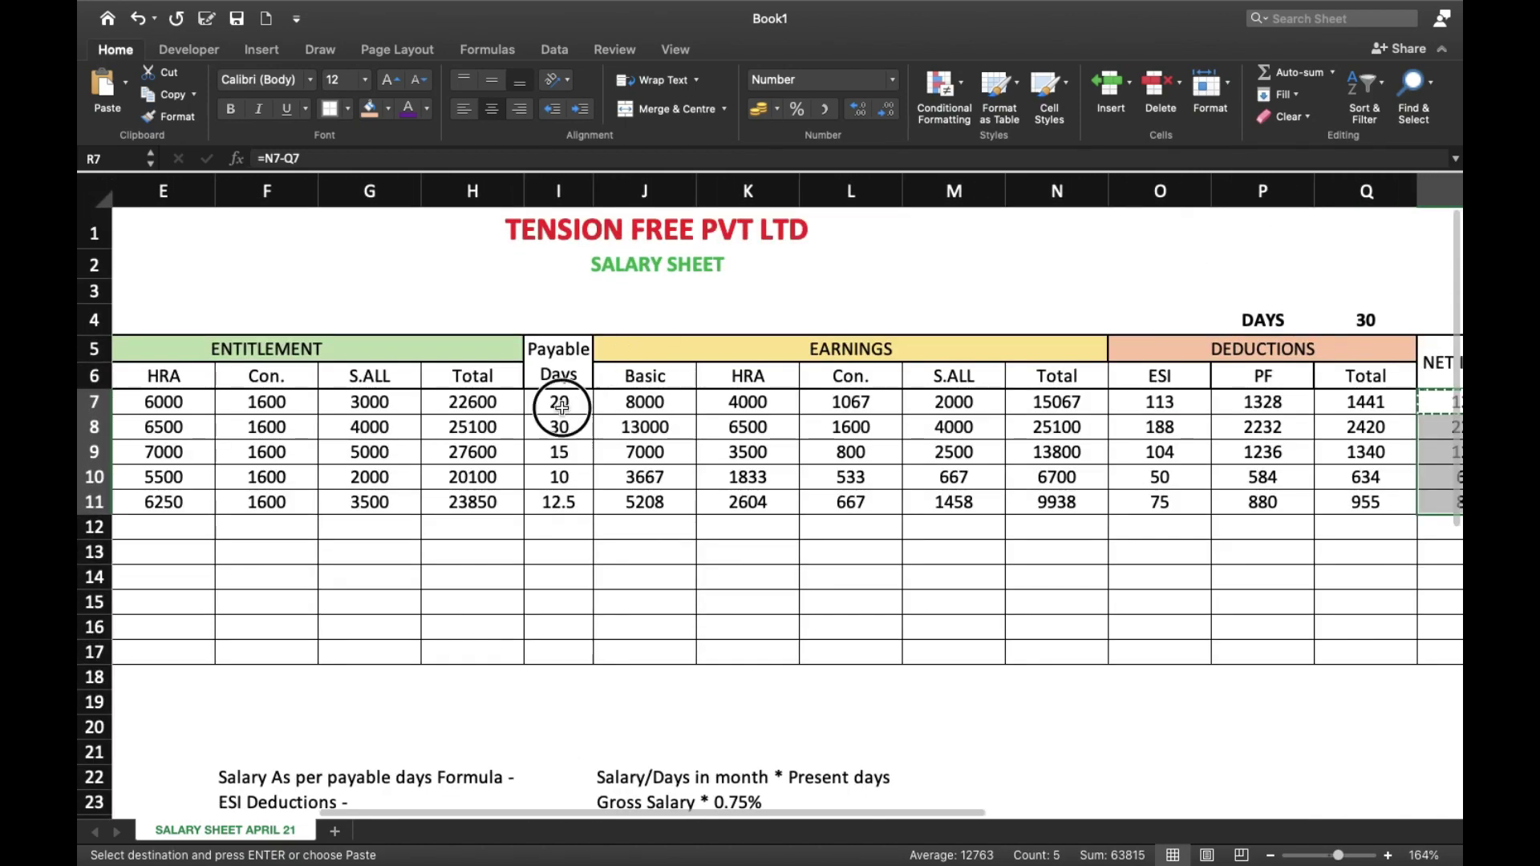
type("30")
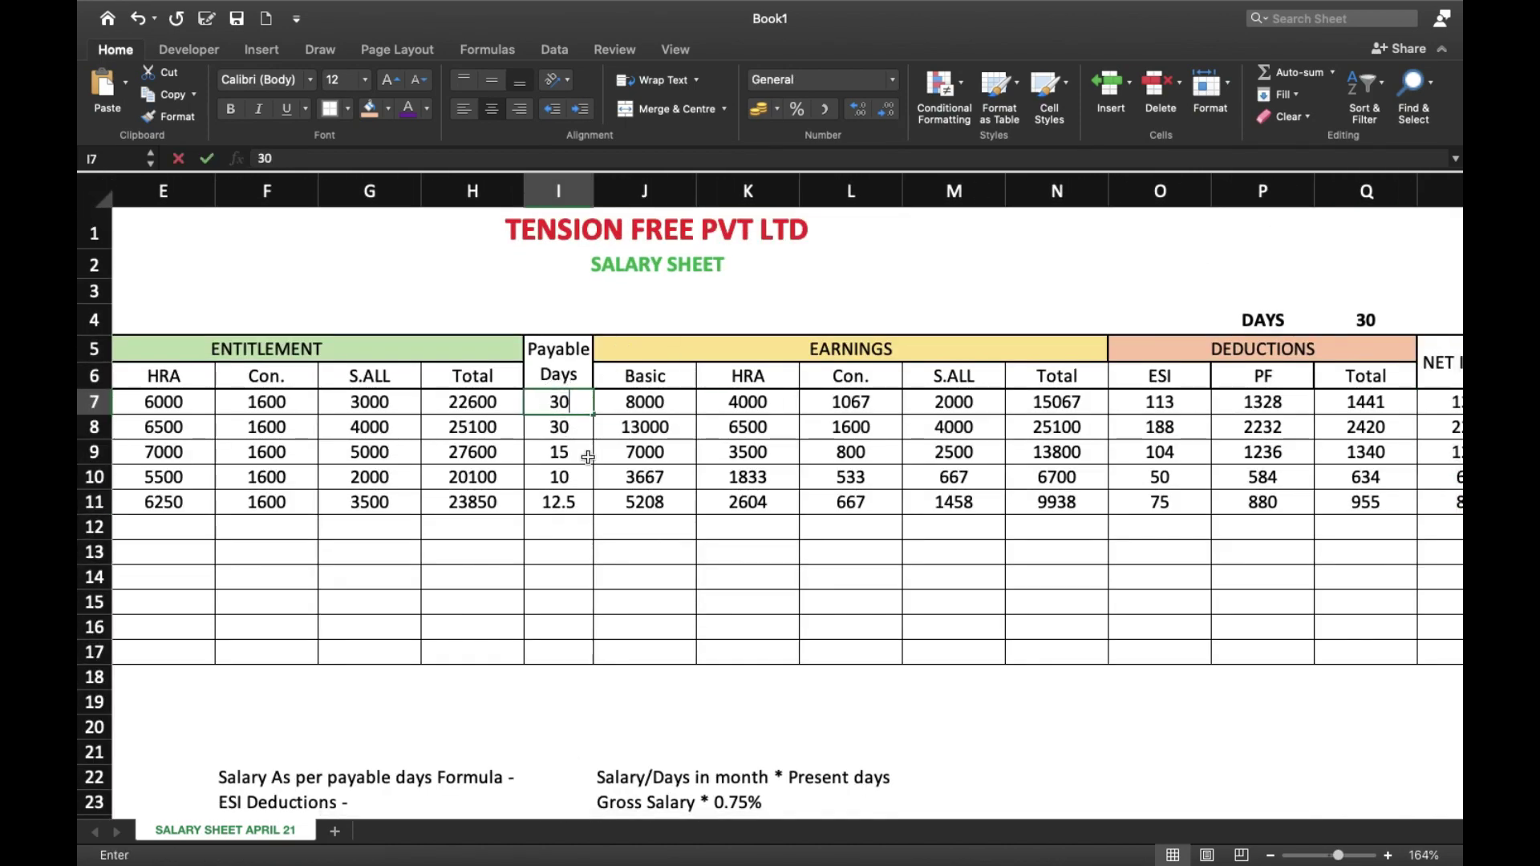
key("Return")
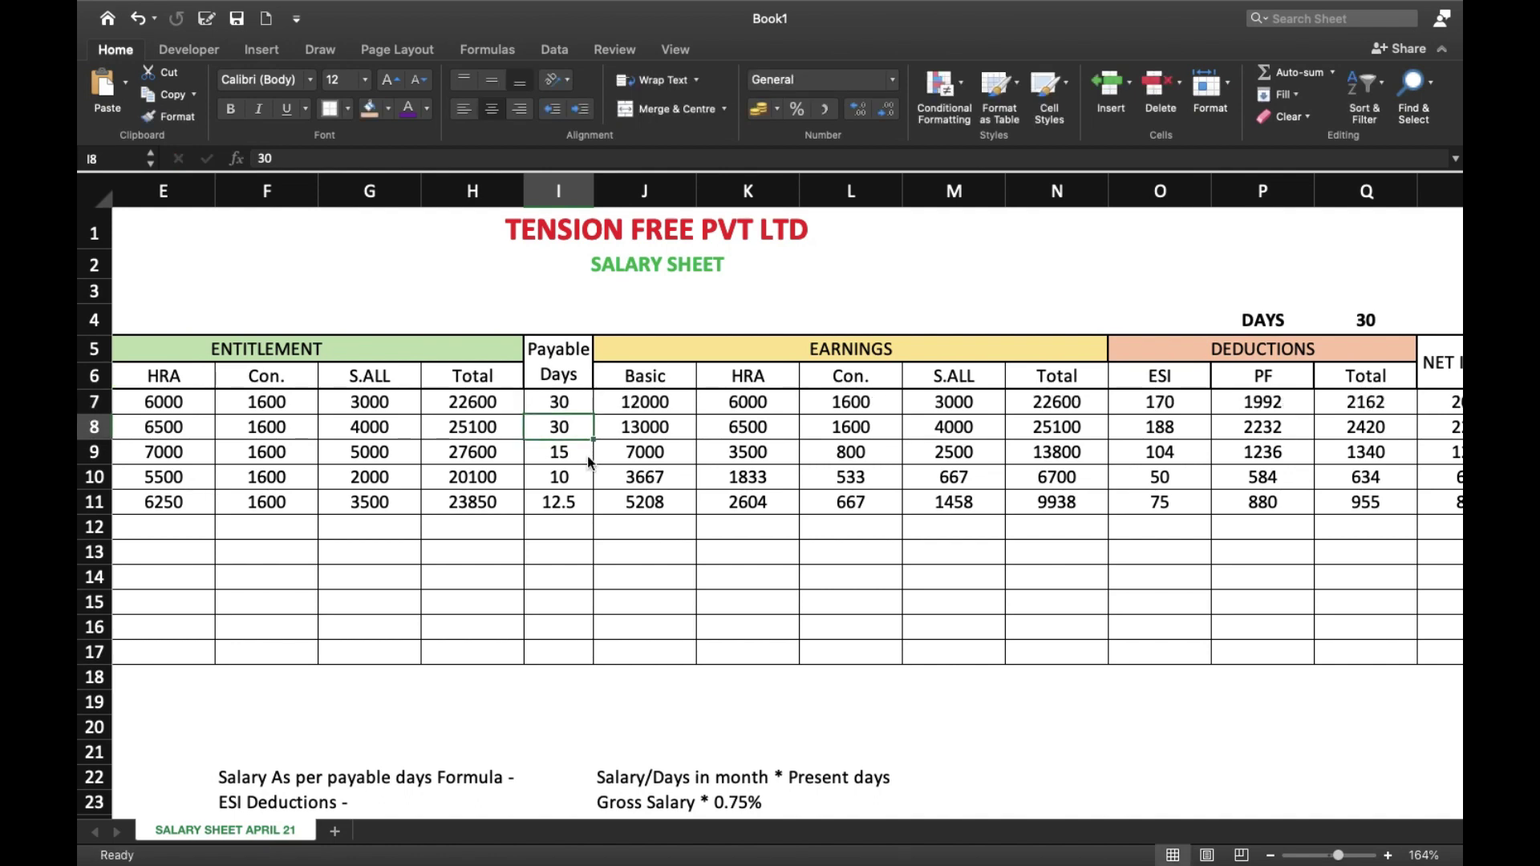
- Fill the 30 payable days down from I8 into I9 to I11
key("Down")
key("ctrl+d")
key("Down")
key("ctrl+d")
key("Down")
key("ctrl+d")
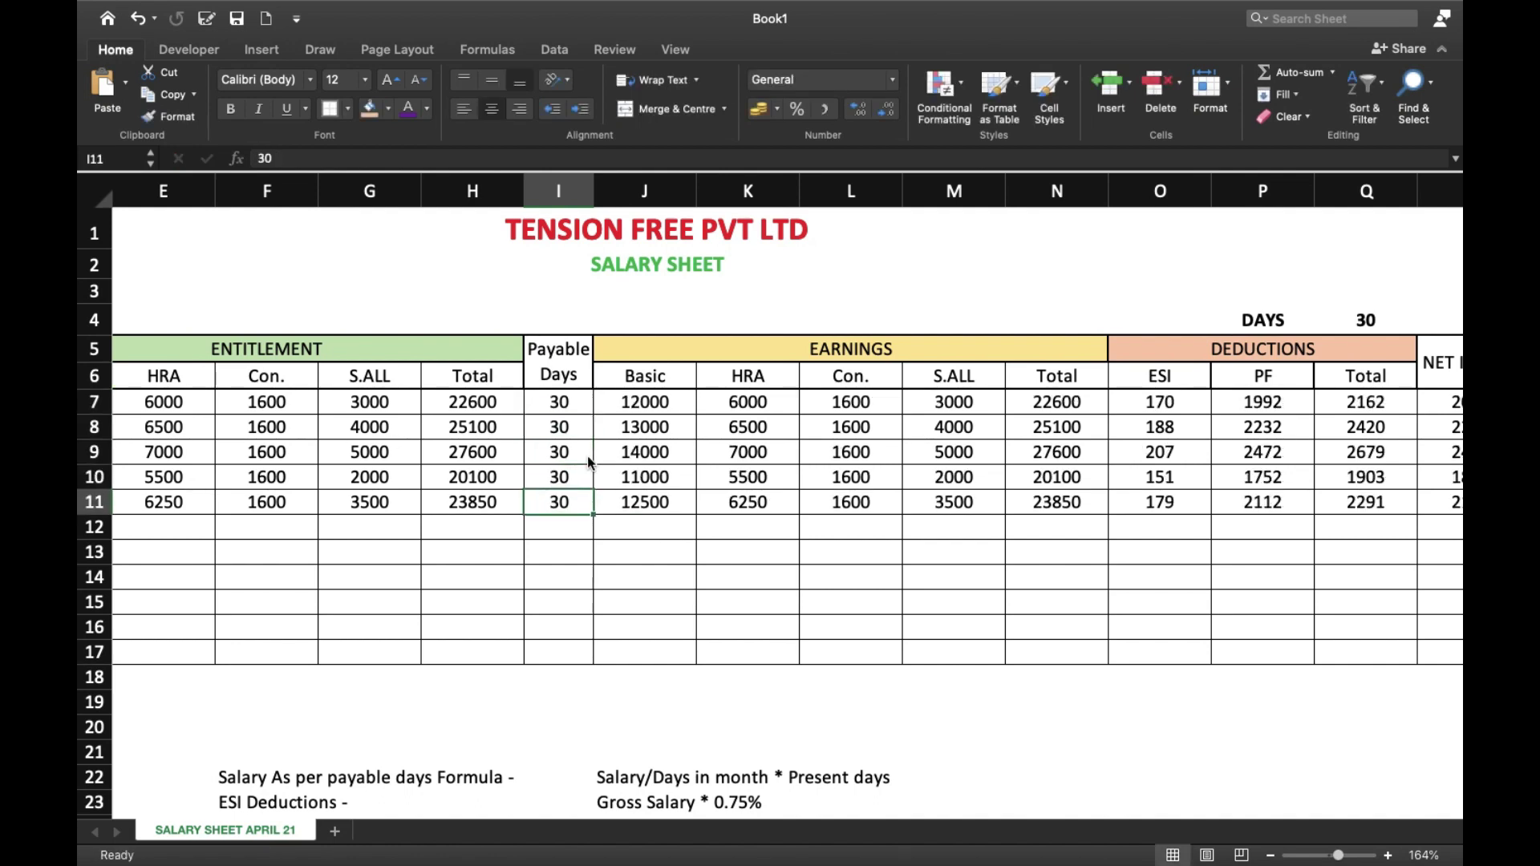
- Compare the entitlement totals in column H with the earnings totals in column N and the net in hand amounts in column R
left_click_drag(481, 404, 482, 478)
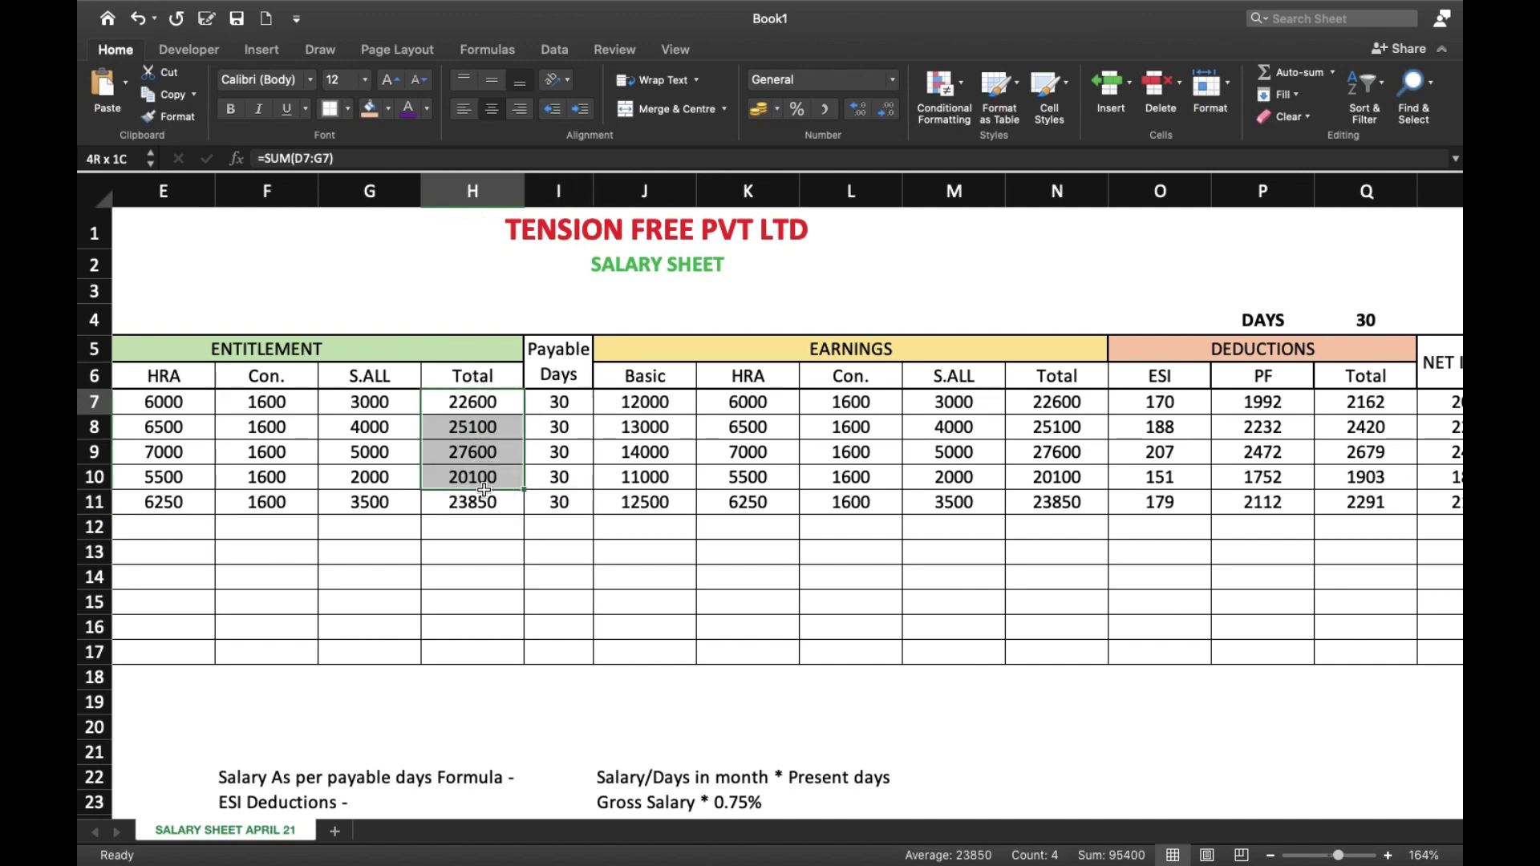
left_click_drag(1035, 402, 1039, 501)
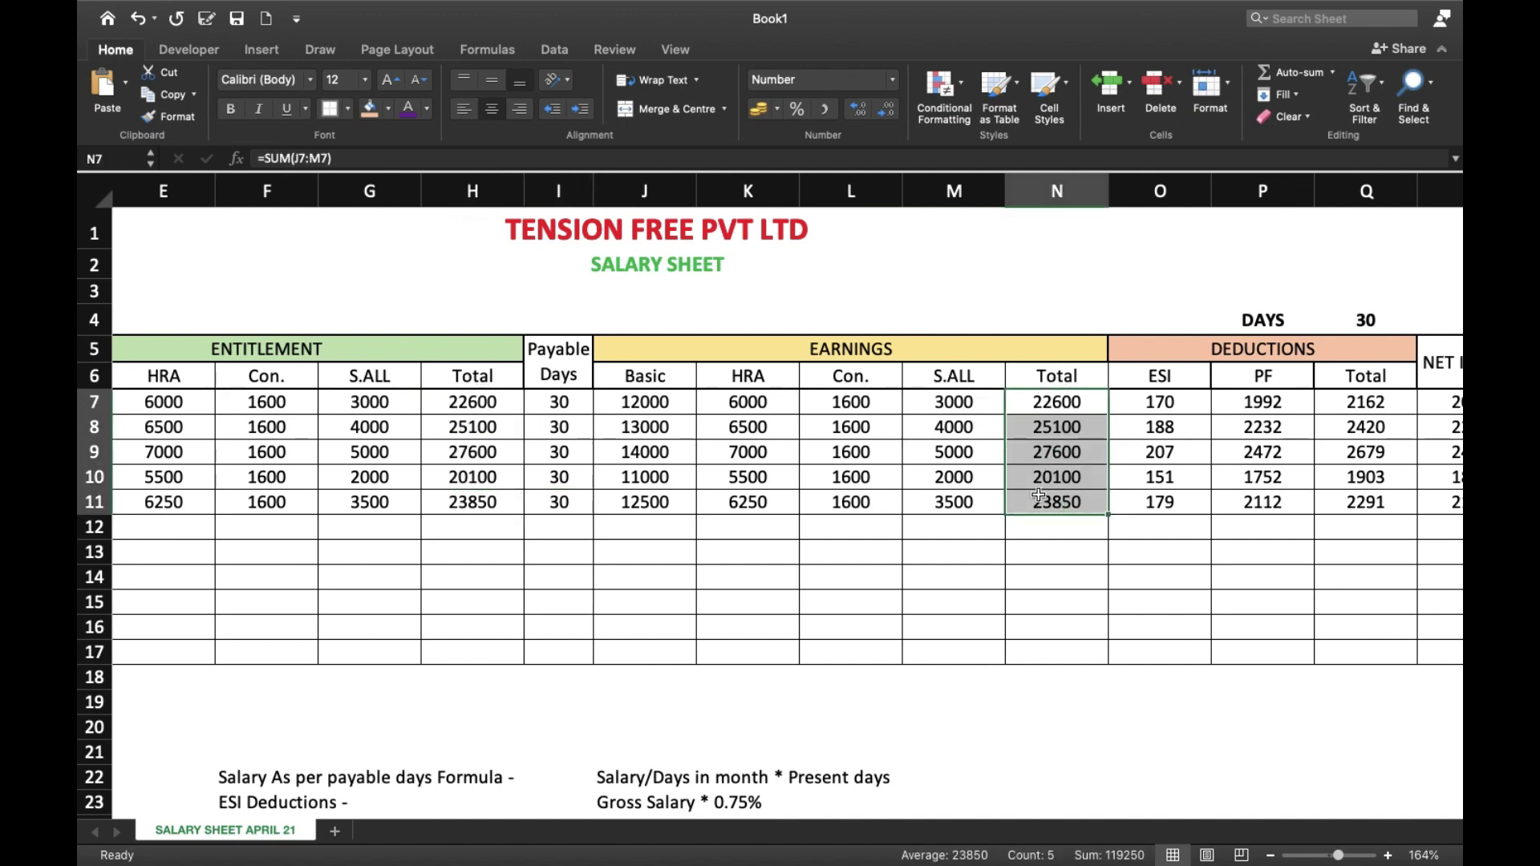
scroll(1039, 495, "right", 2)
left_click_drag(1316, 406, 1318, 502)
scroll(1318, 503, "down", 5)
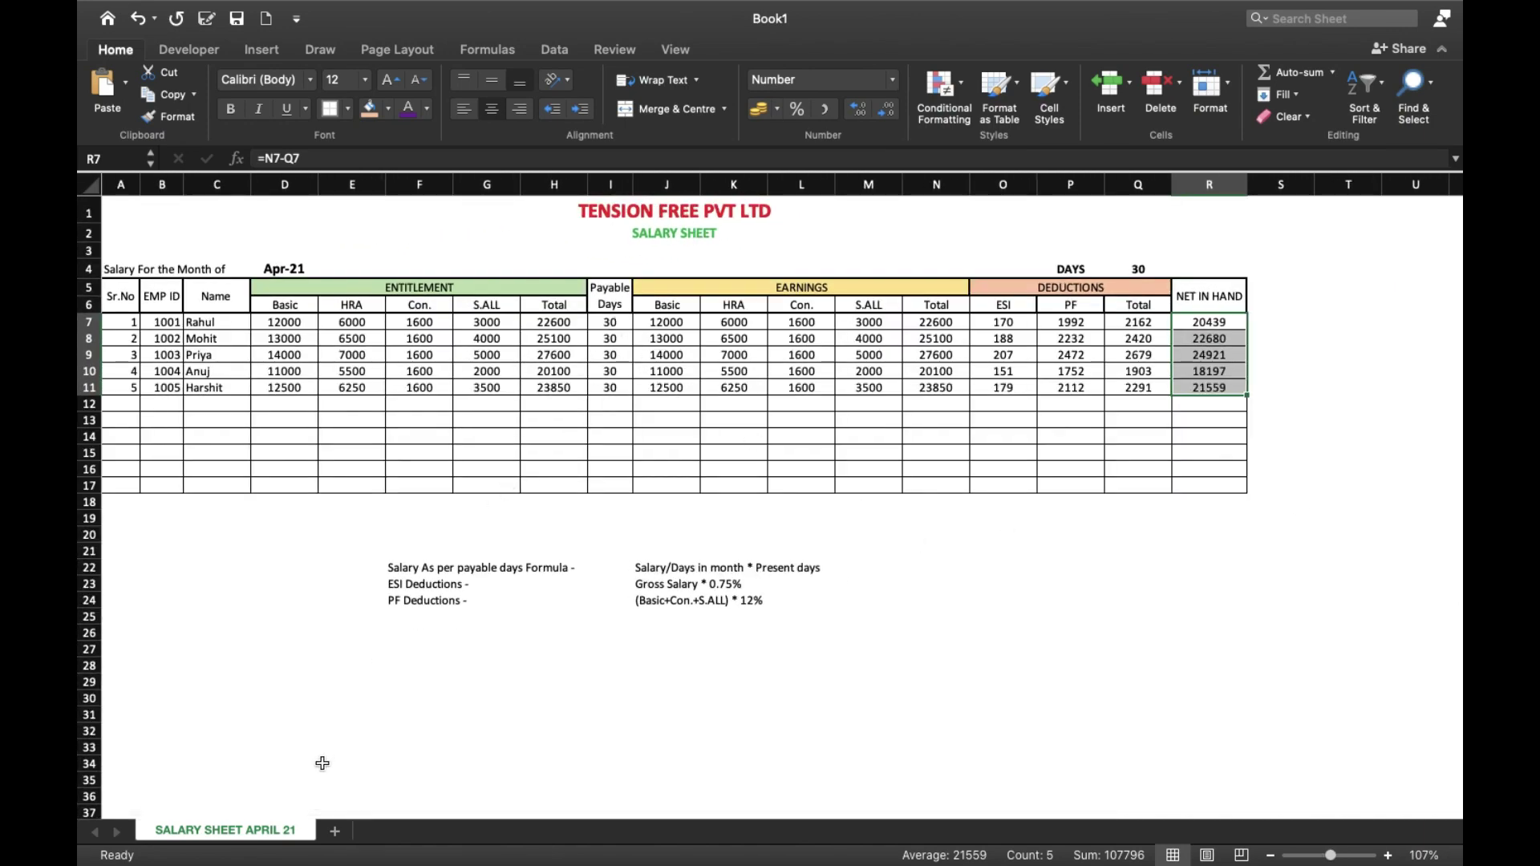
- Create a copy of the SALARY SHEET APRIL 21 sheet at the end of Book1
right_click(216, 838)
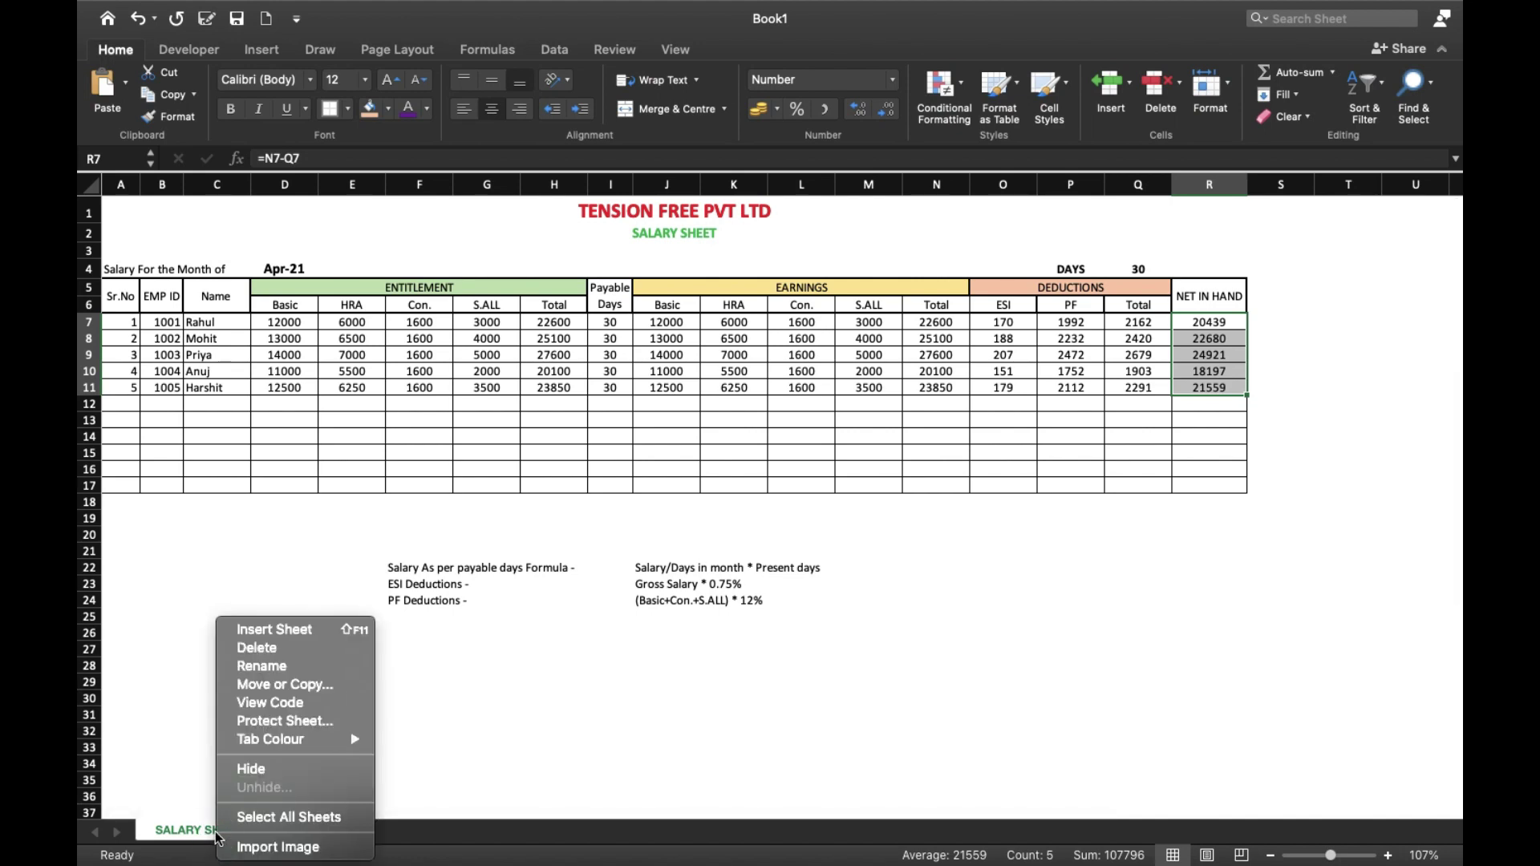
left_click(270, 681)
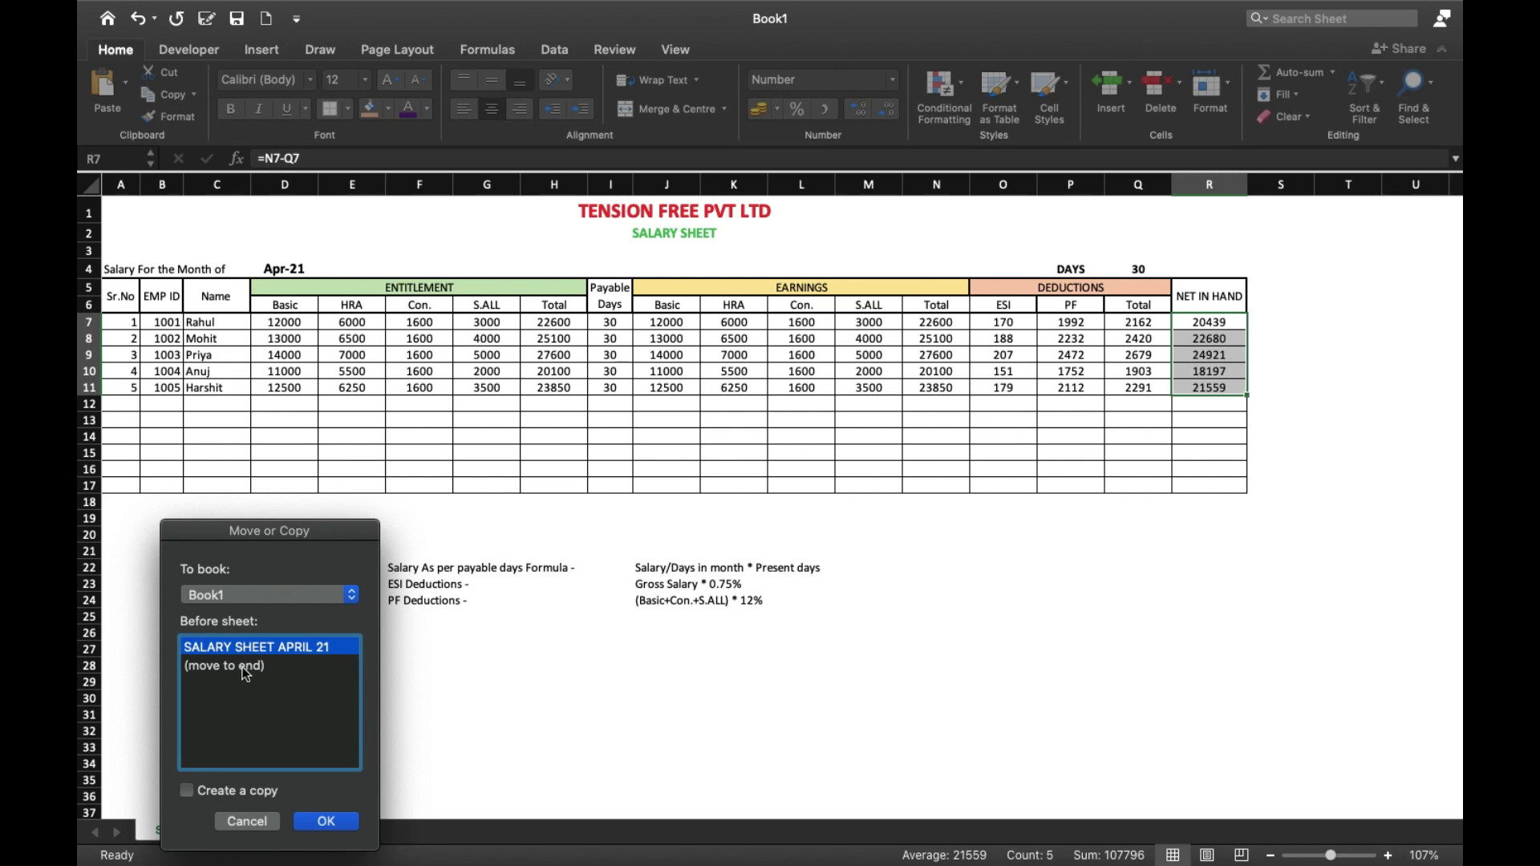
left_click(245, 668)
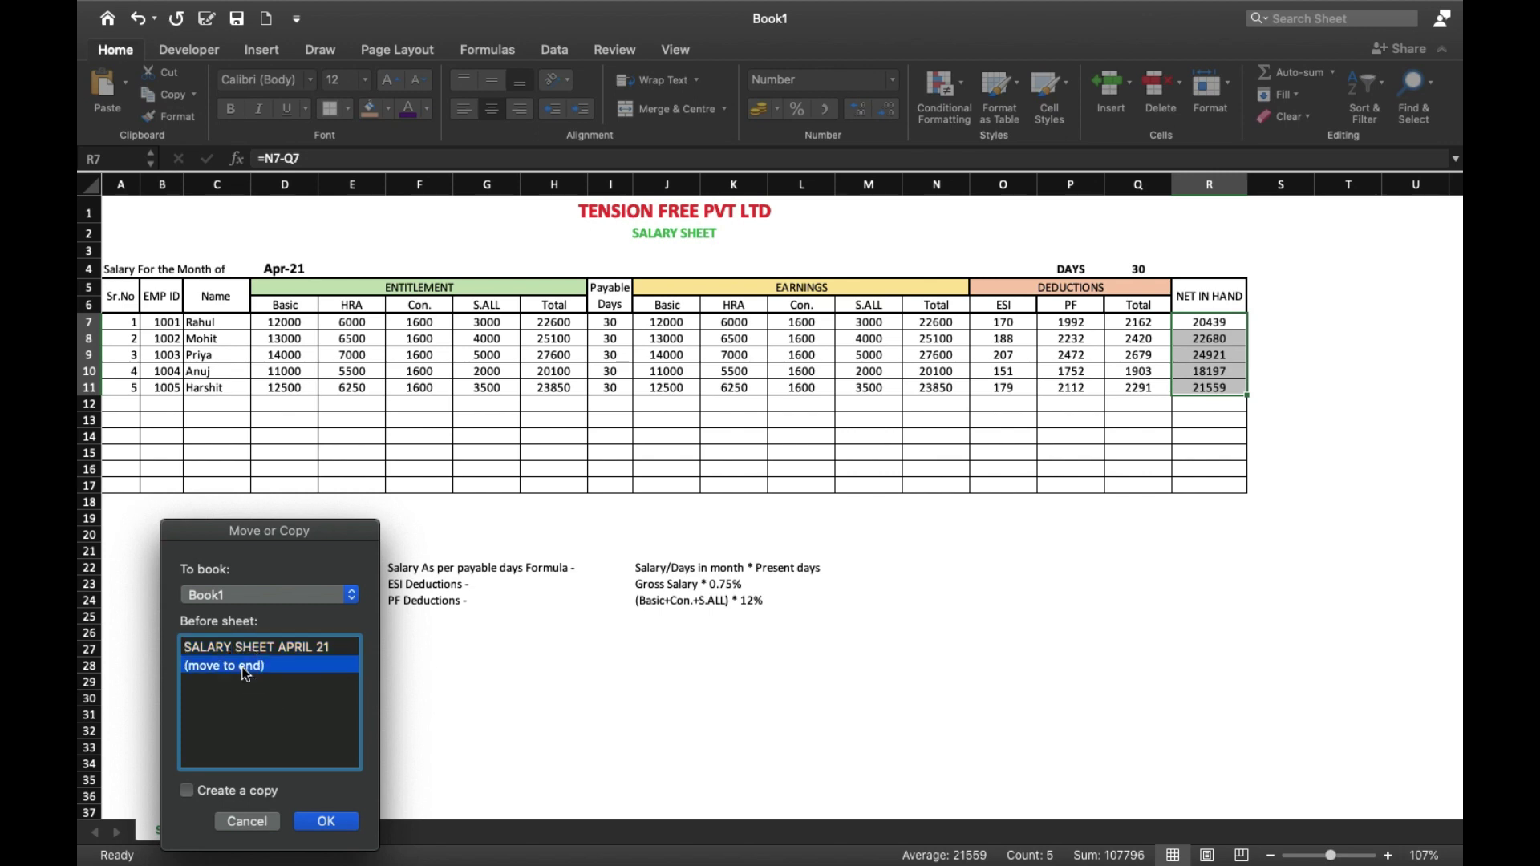
left_click(325, 821)
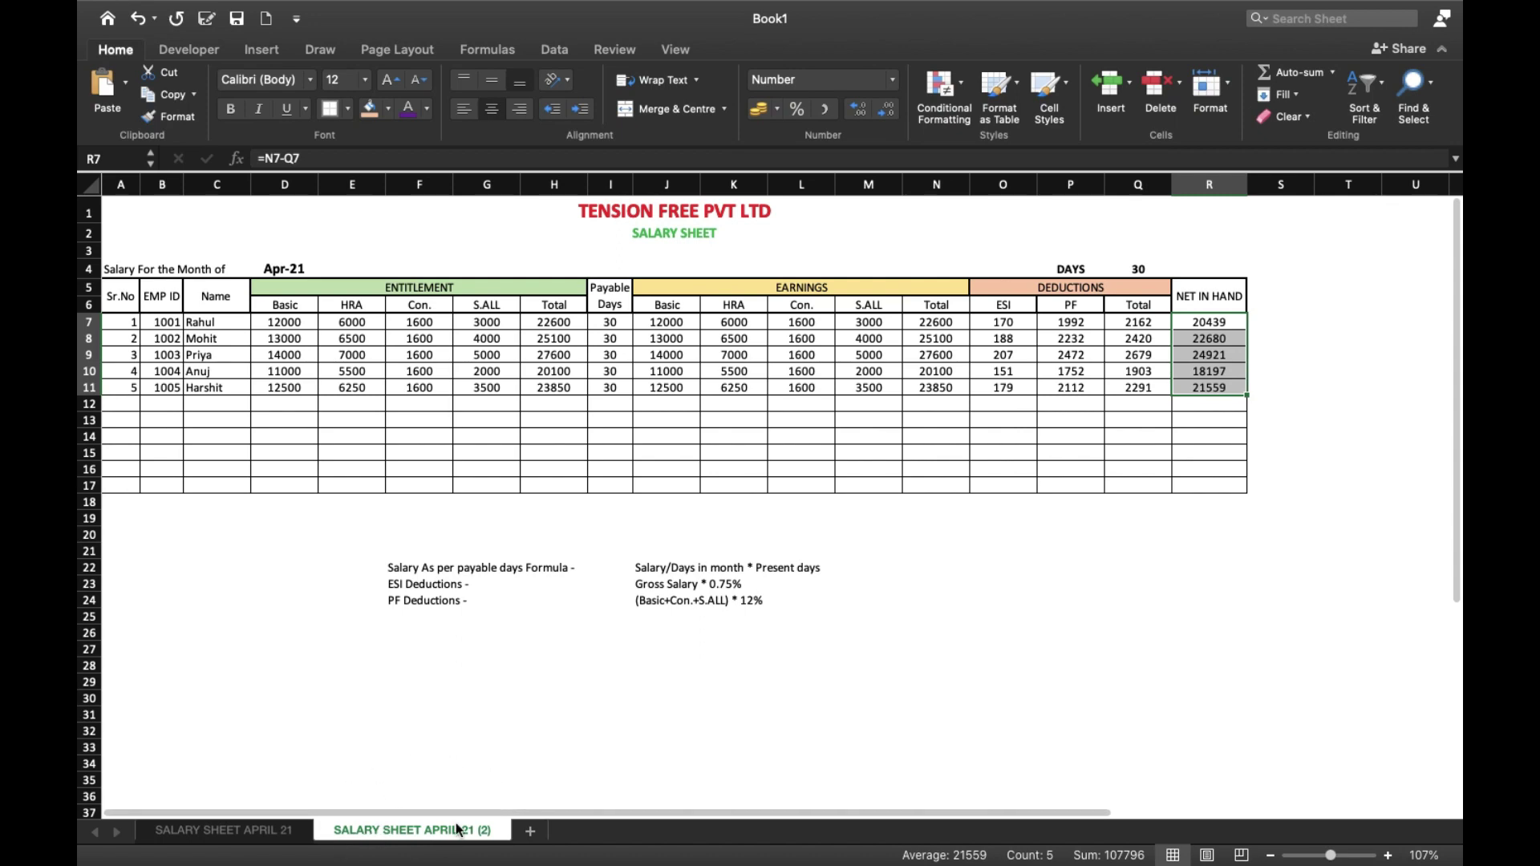
- Rename the copied sheet as SALARY SHEET MAY 21 (2)
right_click(398, 830)
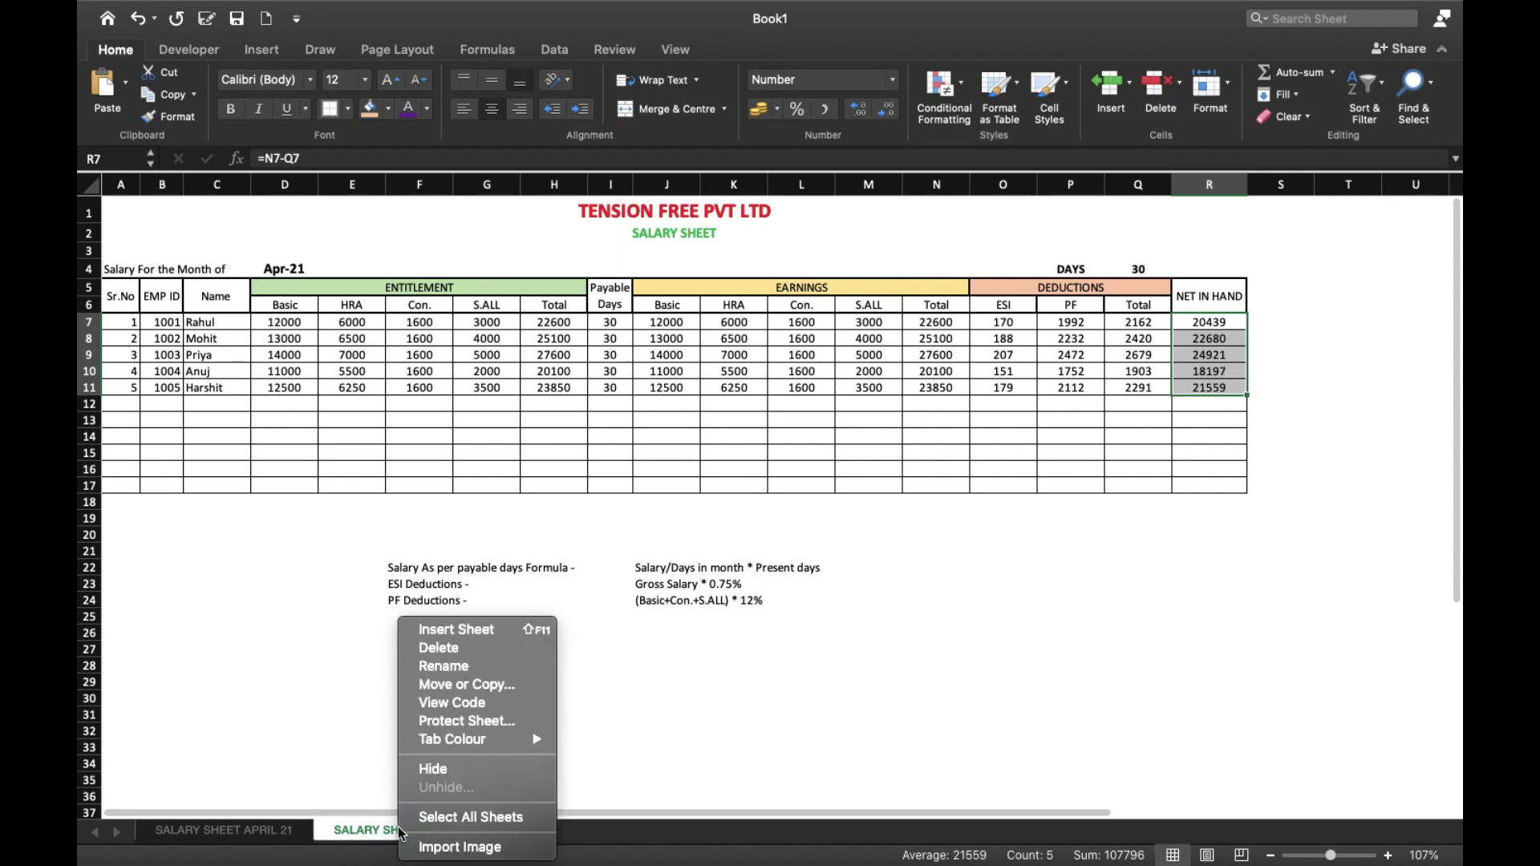
left_click(443, 666)
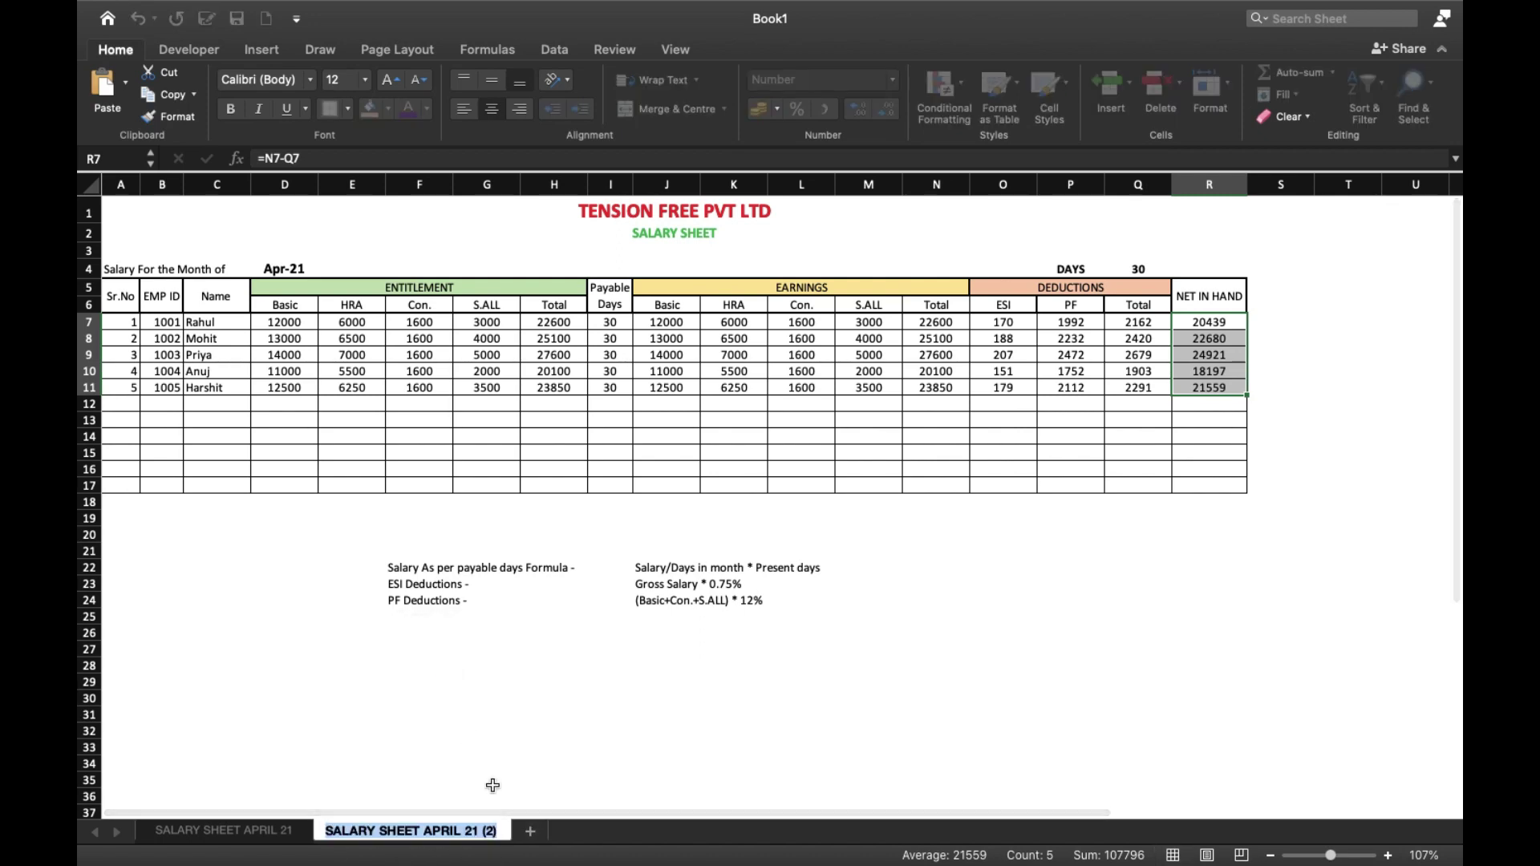
left_click(463, 828)
key("BackSpace")
key("BackSpace")
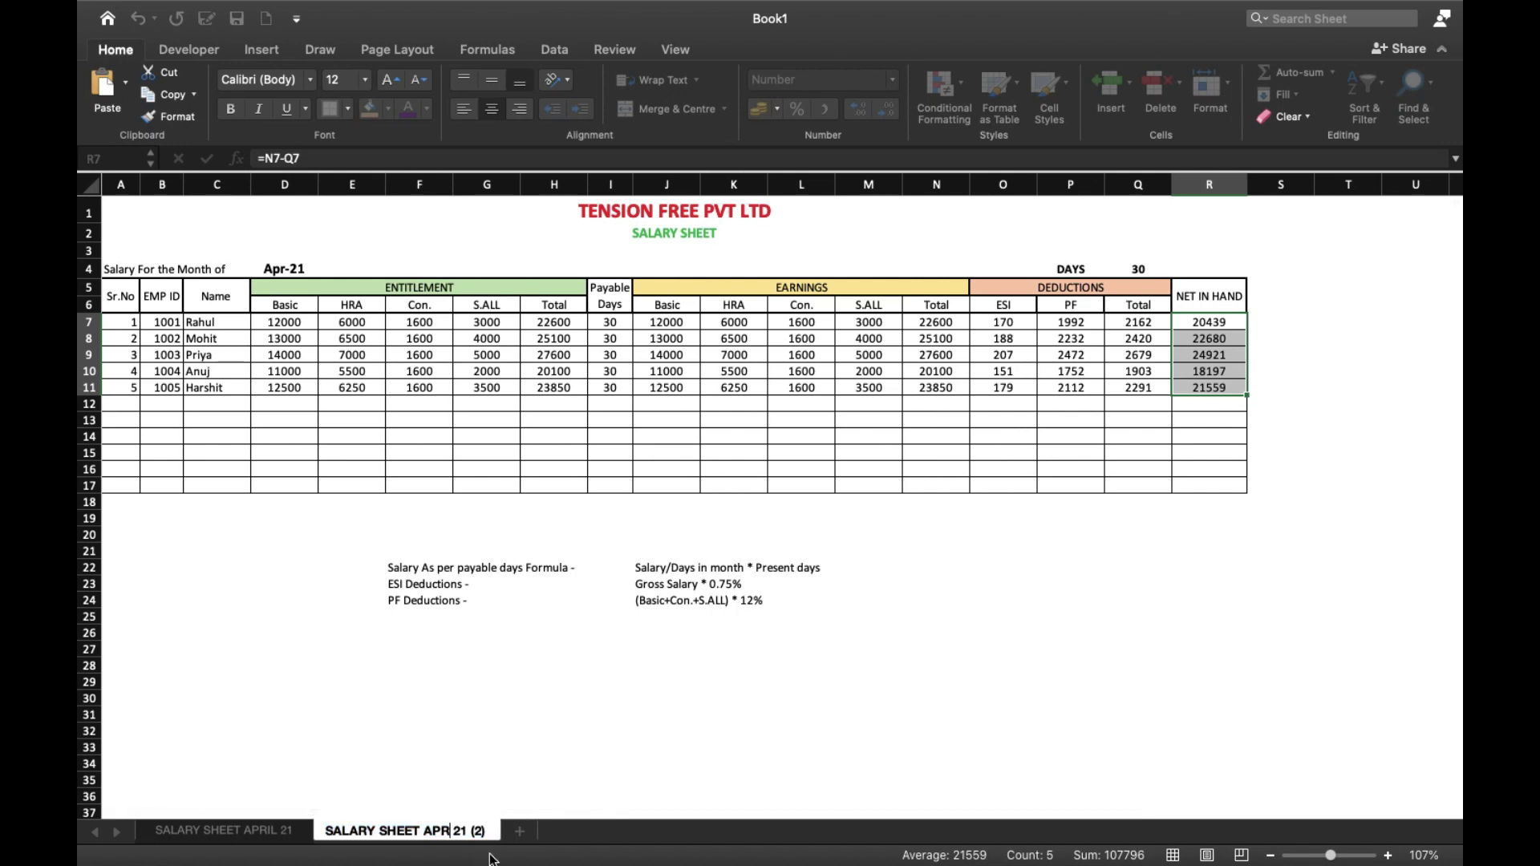
key("BackSpace")
key("BackSpace")
key("BackSpace")
type("MAY")
left_click(465, 730)
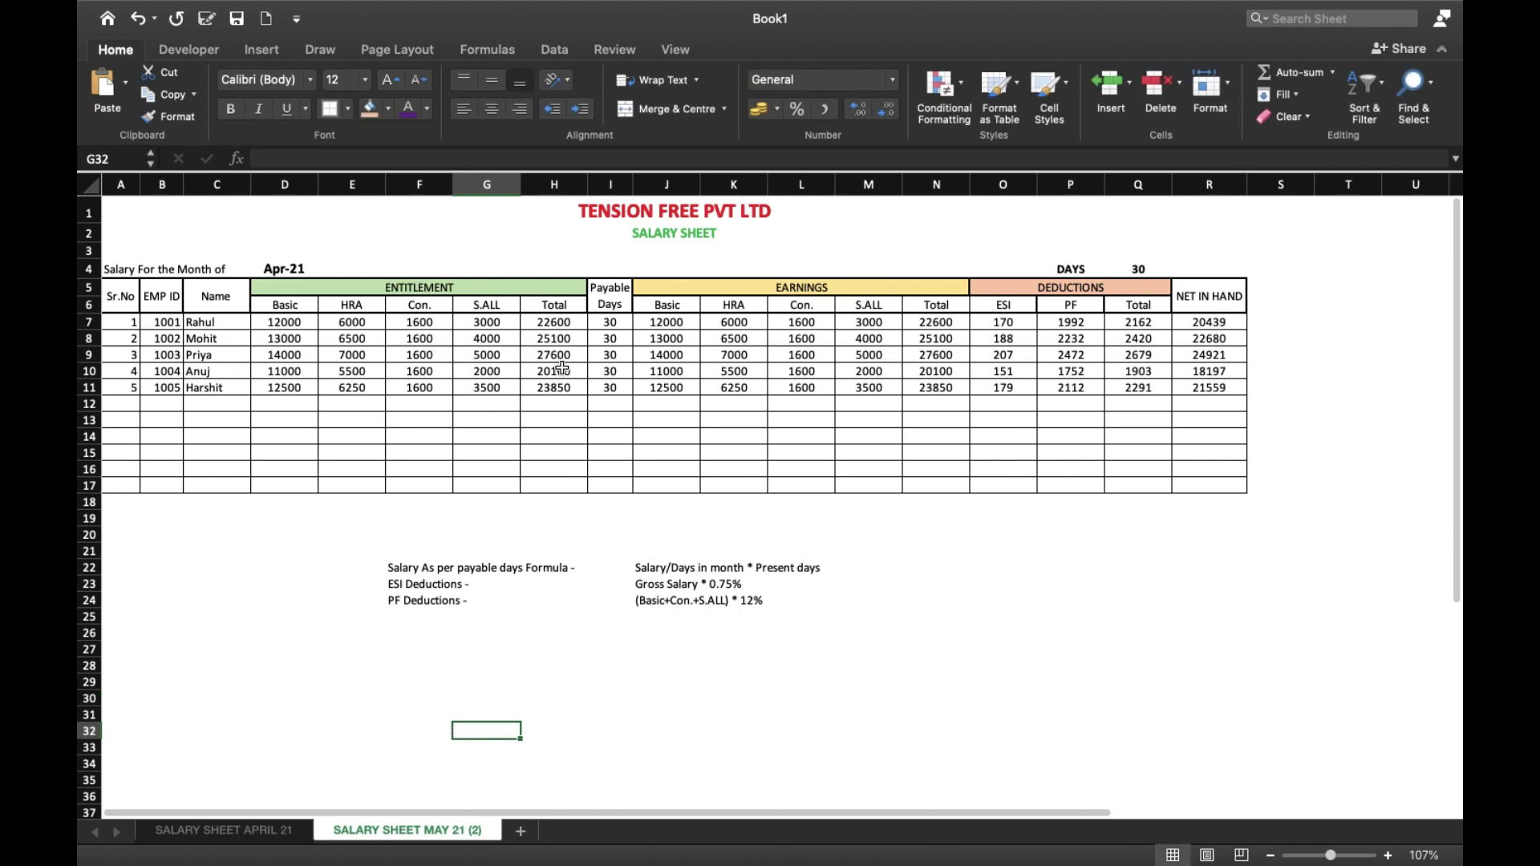
- Change the salary month date in D4 of the May sheet to 01/05/2021
left_click(287, 268)
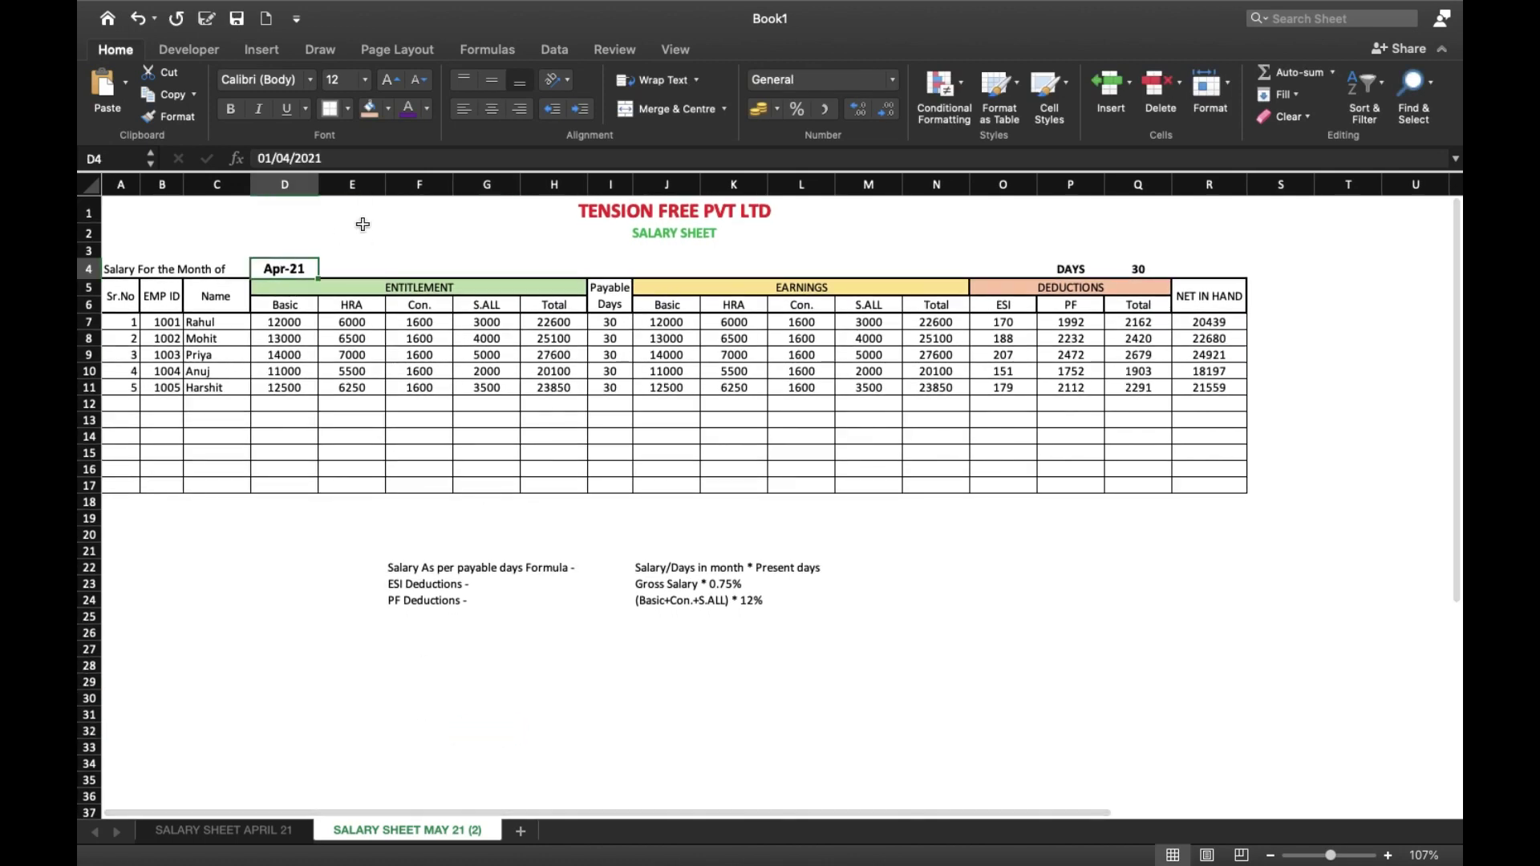
left_click(287, 158)
key("BackSpace")
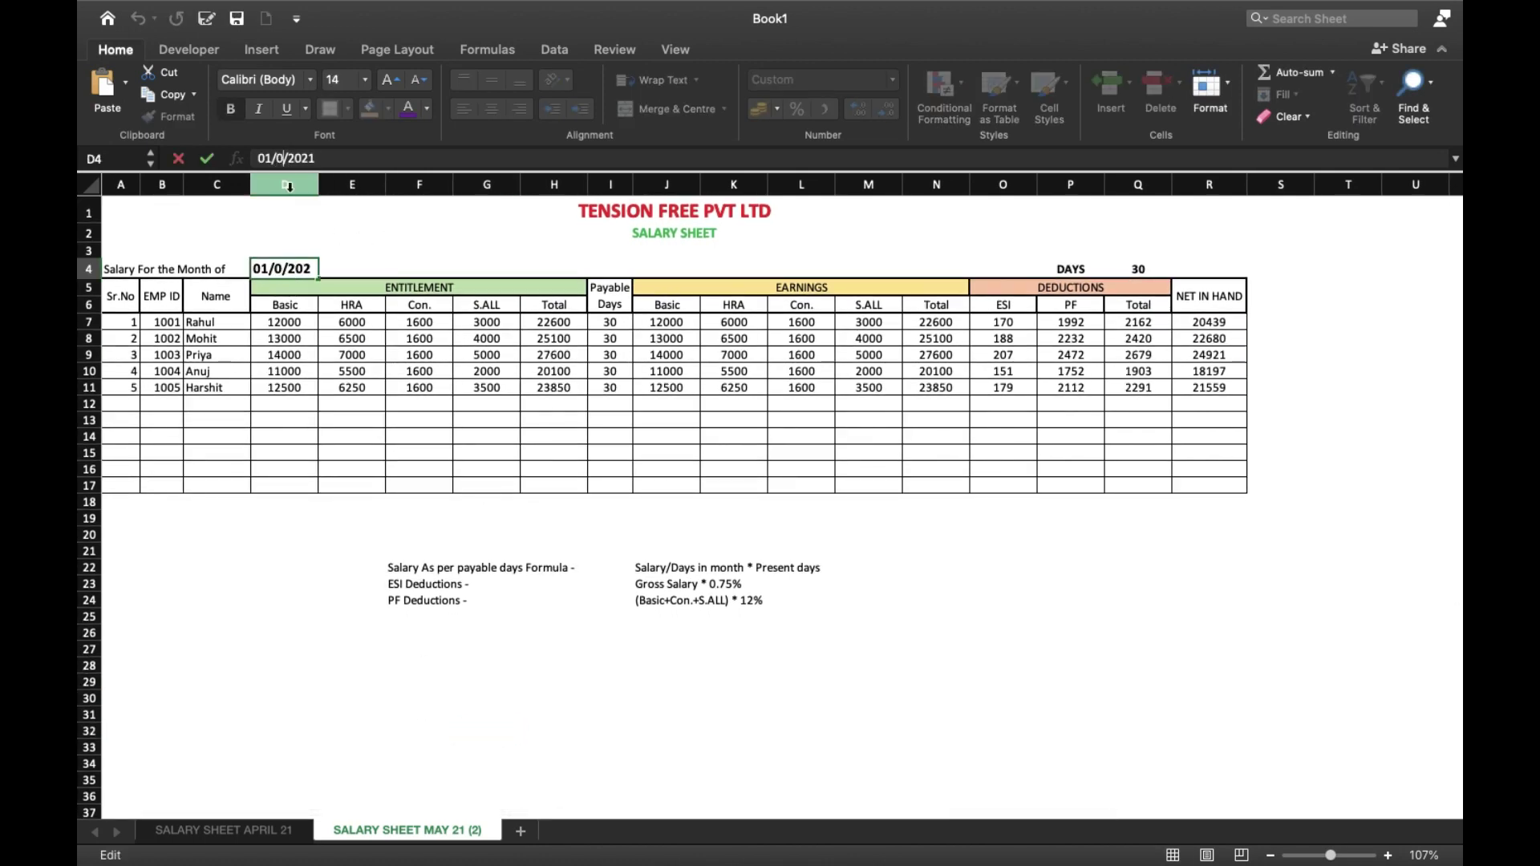
type("5")
key("Return")
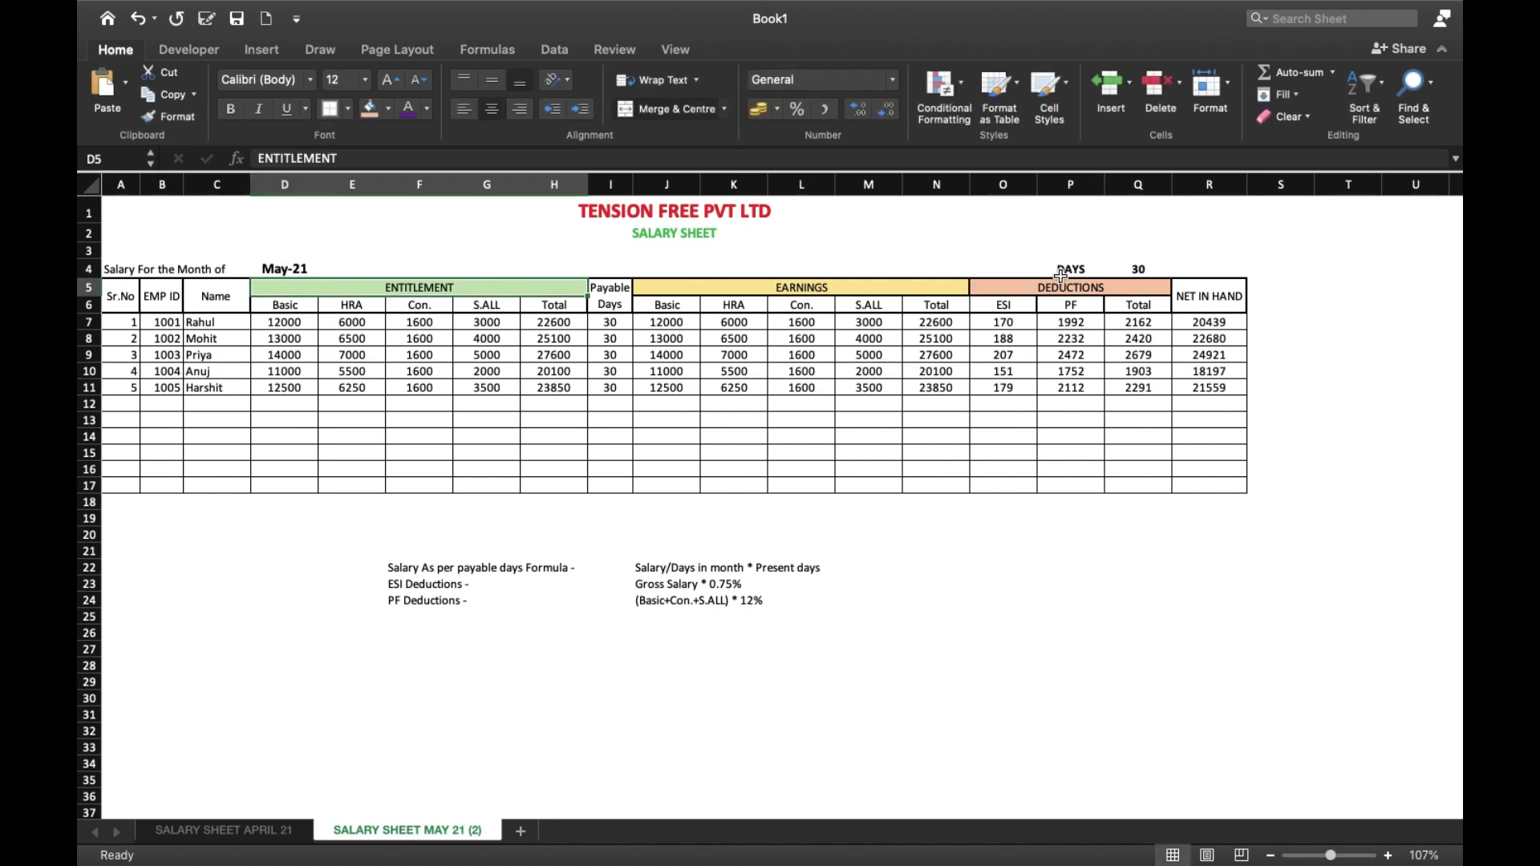
- Set the number of days in the month in Q4 to 31
left_click(1147, 270)
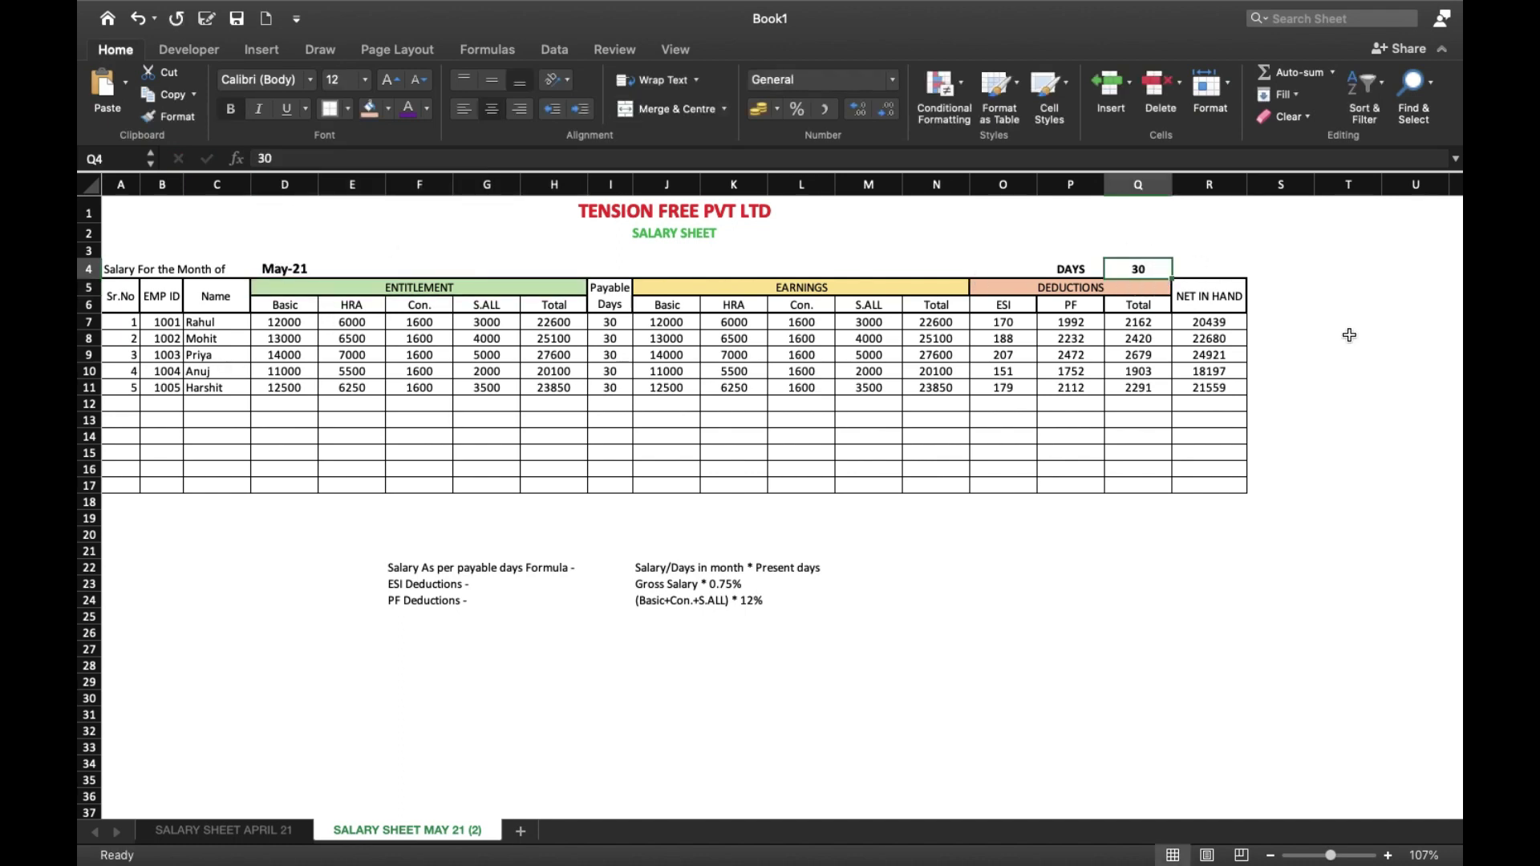
type("31")
key("Return")
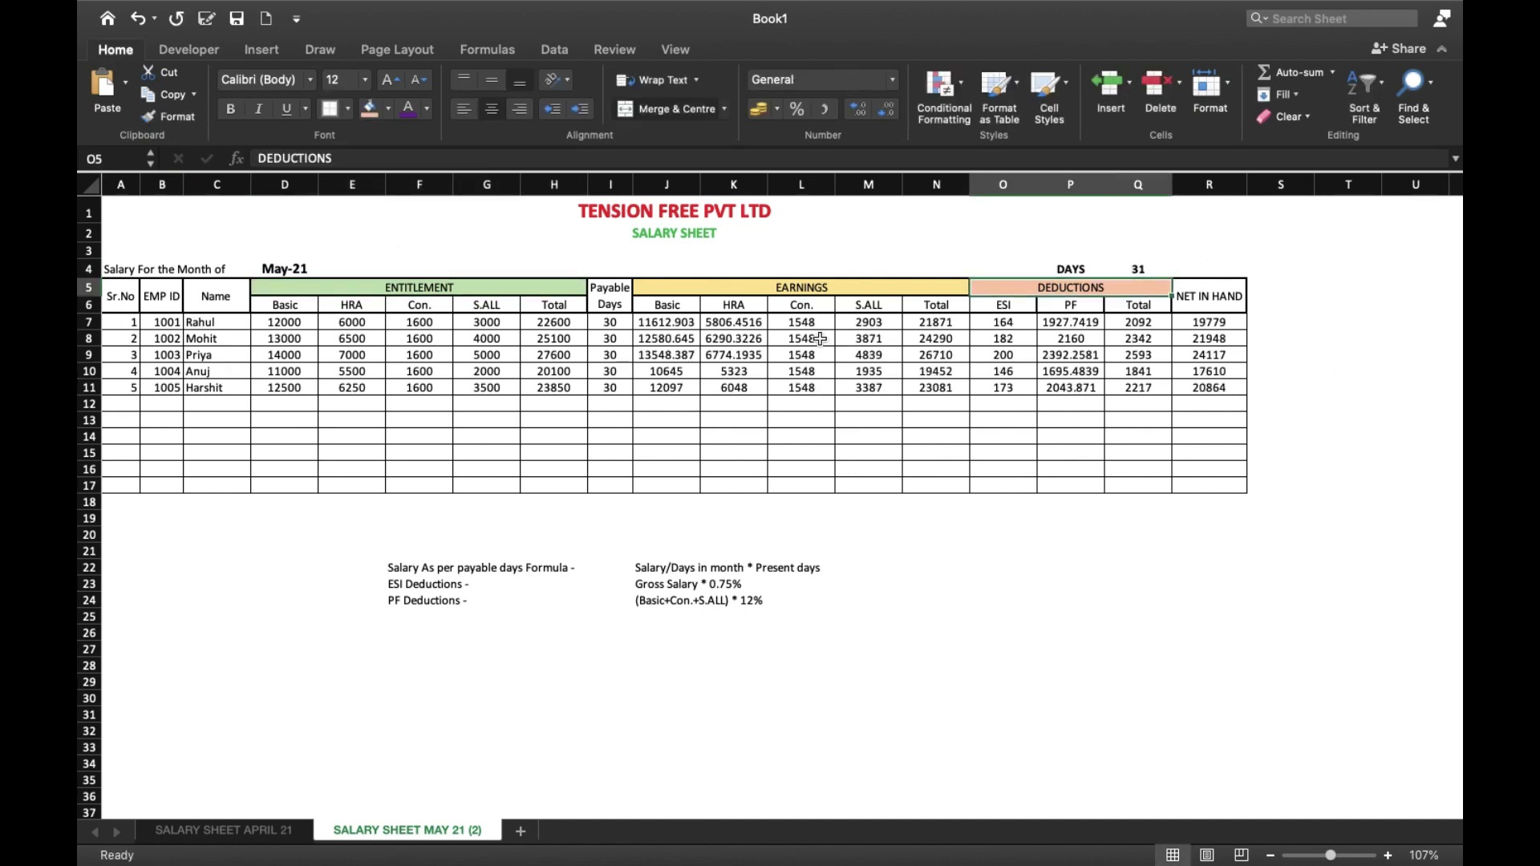
- Enter the May payable days 20, 12, 13, 15 and 26 in I7 to I11
left_click_drag(610, 322, 607, 391)
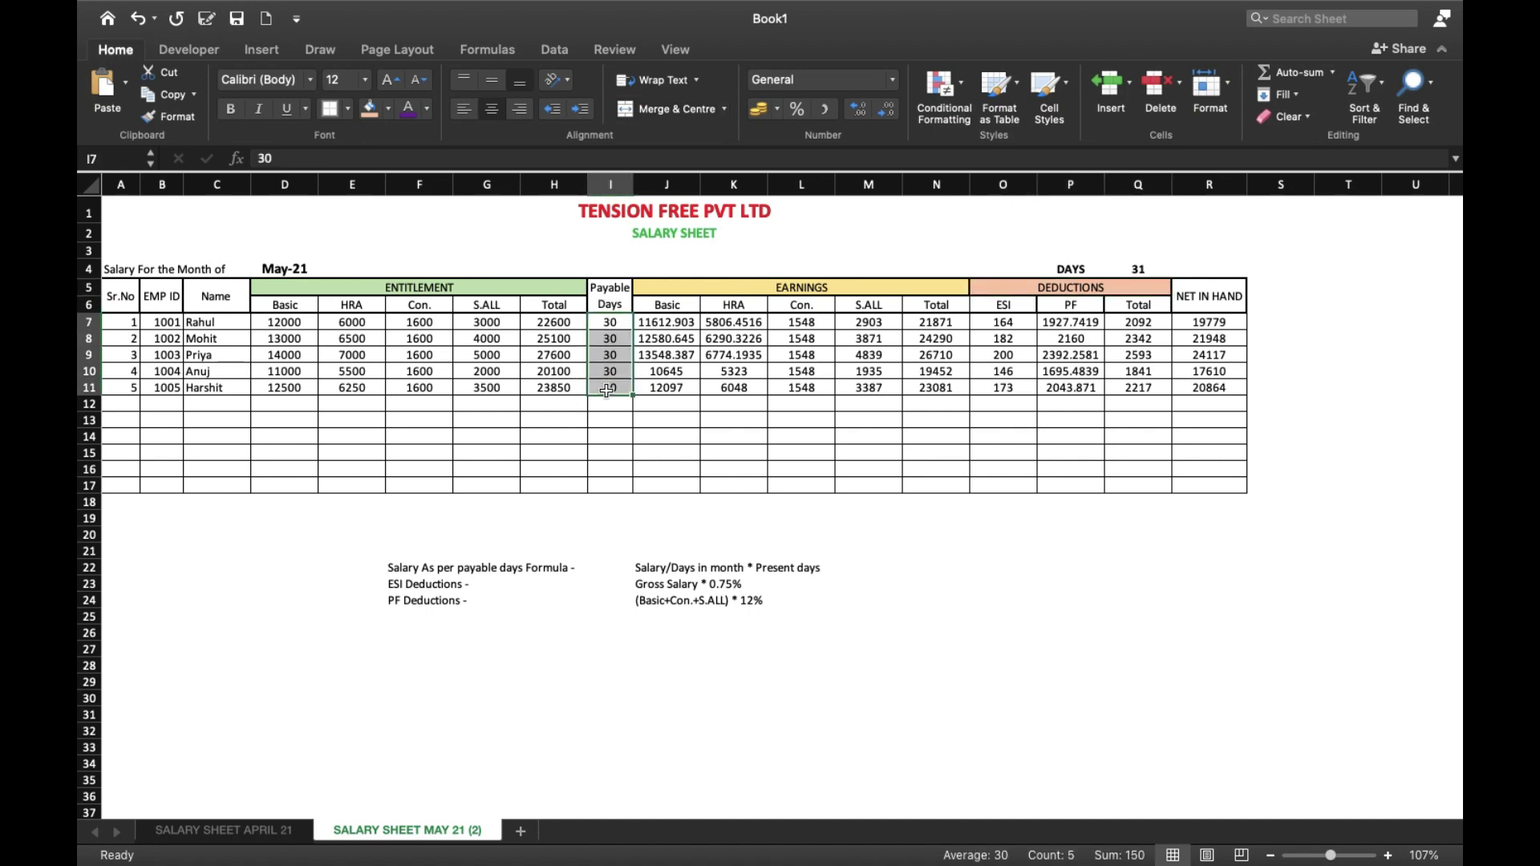
type("20")
key("Return")
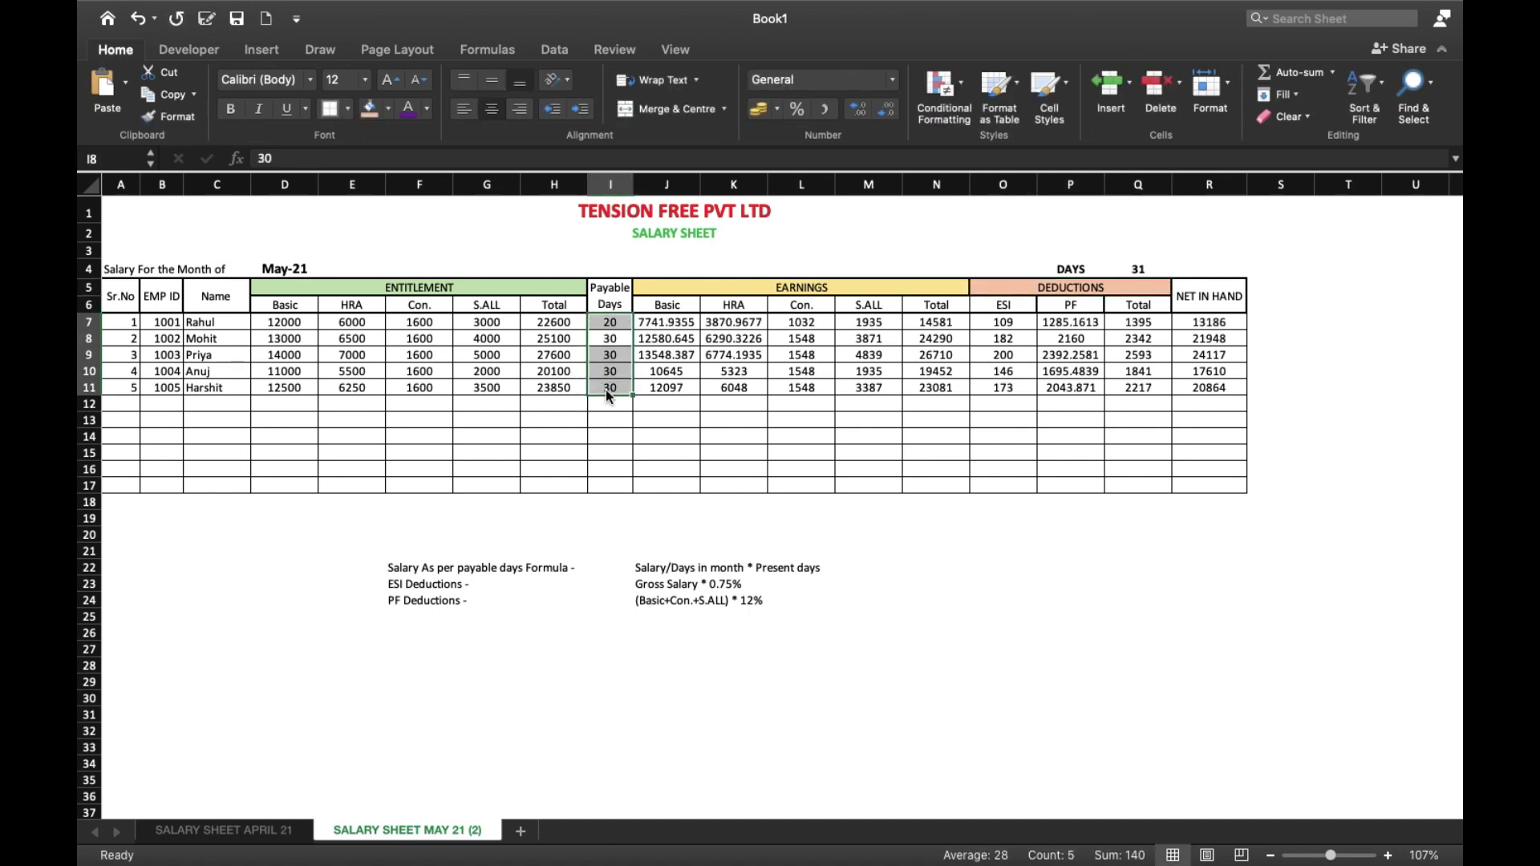
type("12")
key("Return")
type("13")
key("Return")
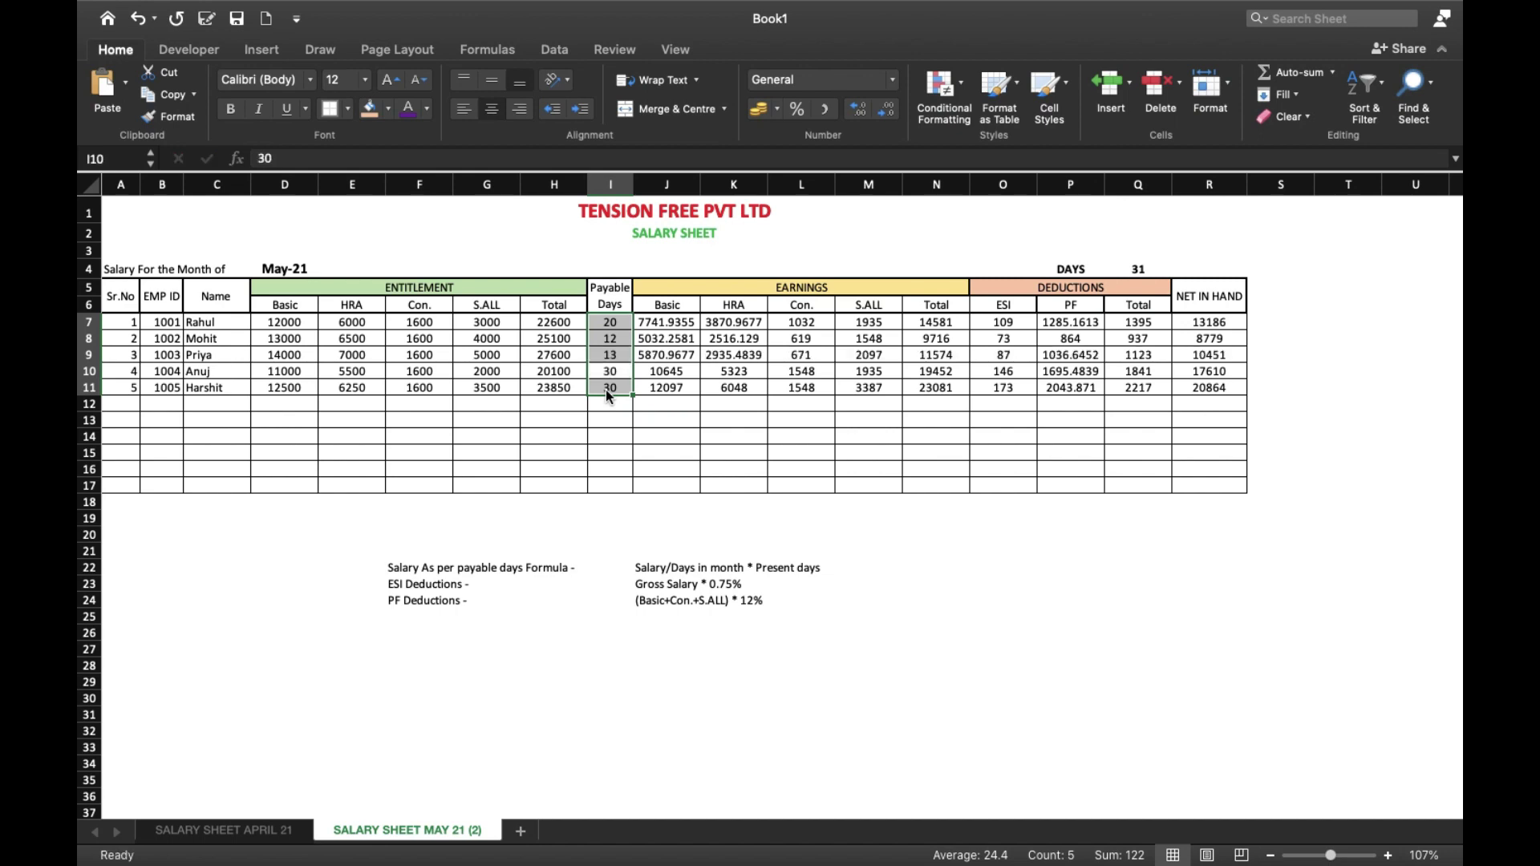
type("15")
key("Return")
type("26")
key("Return")
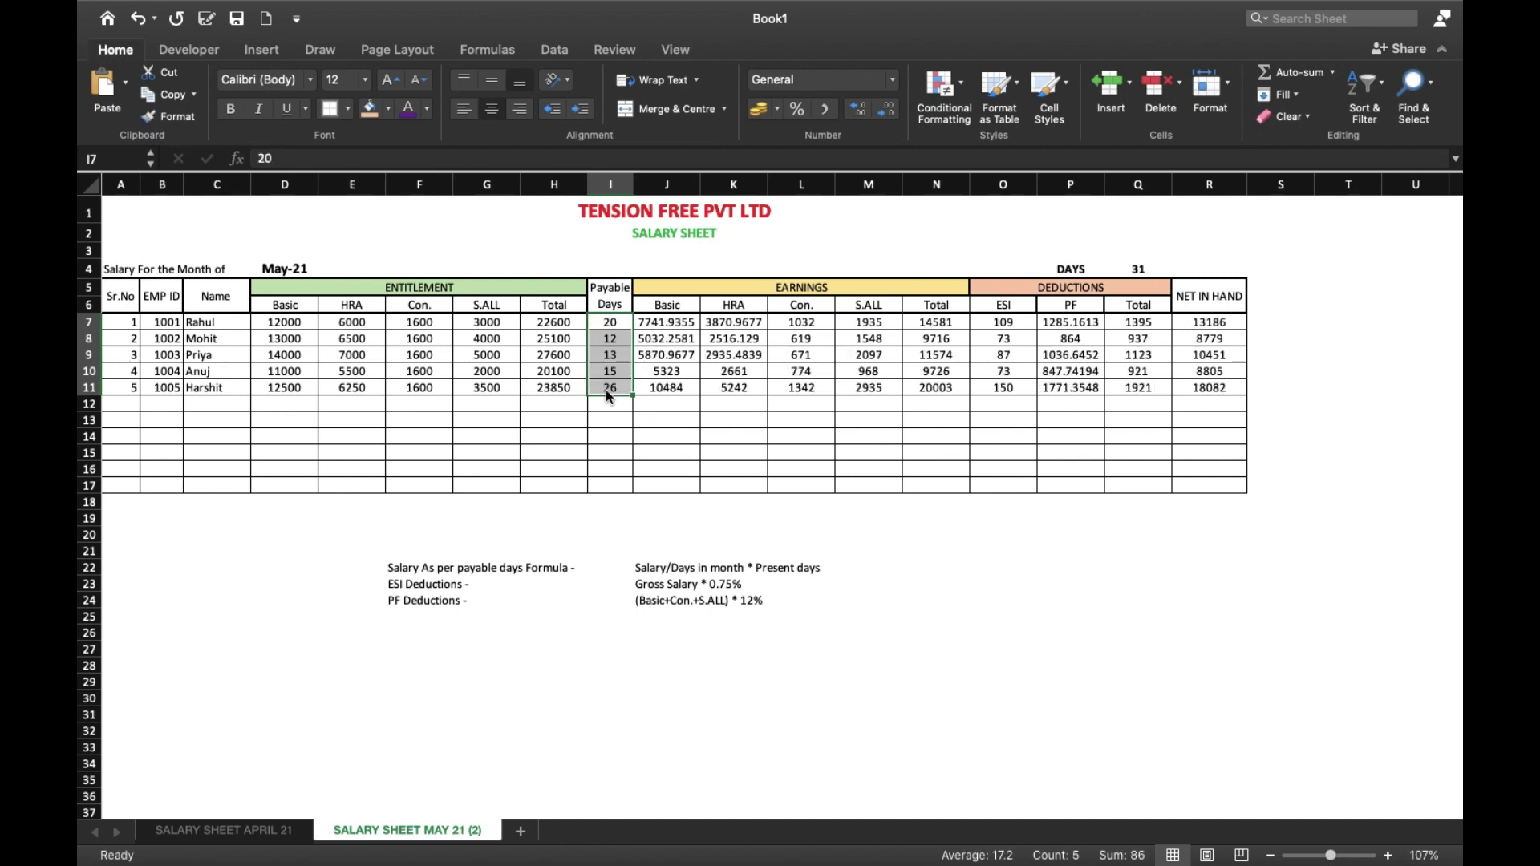
left_click(987, 446)
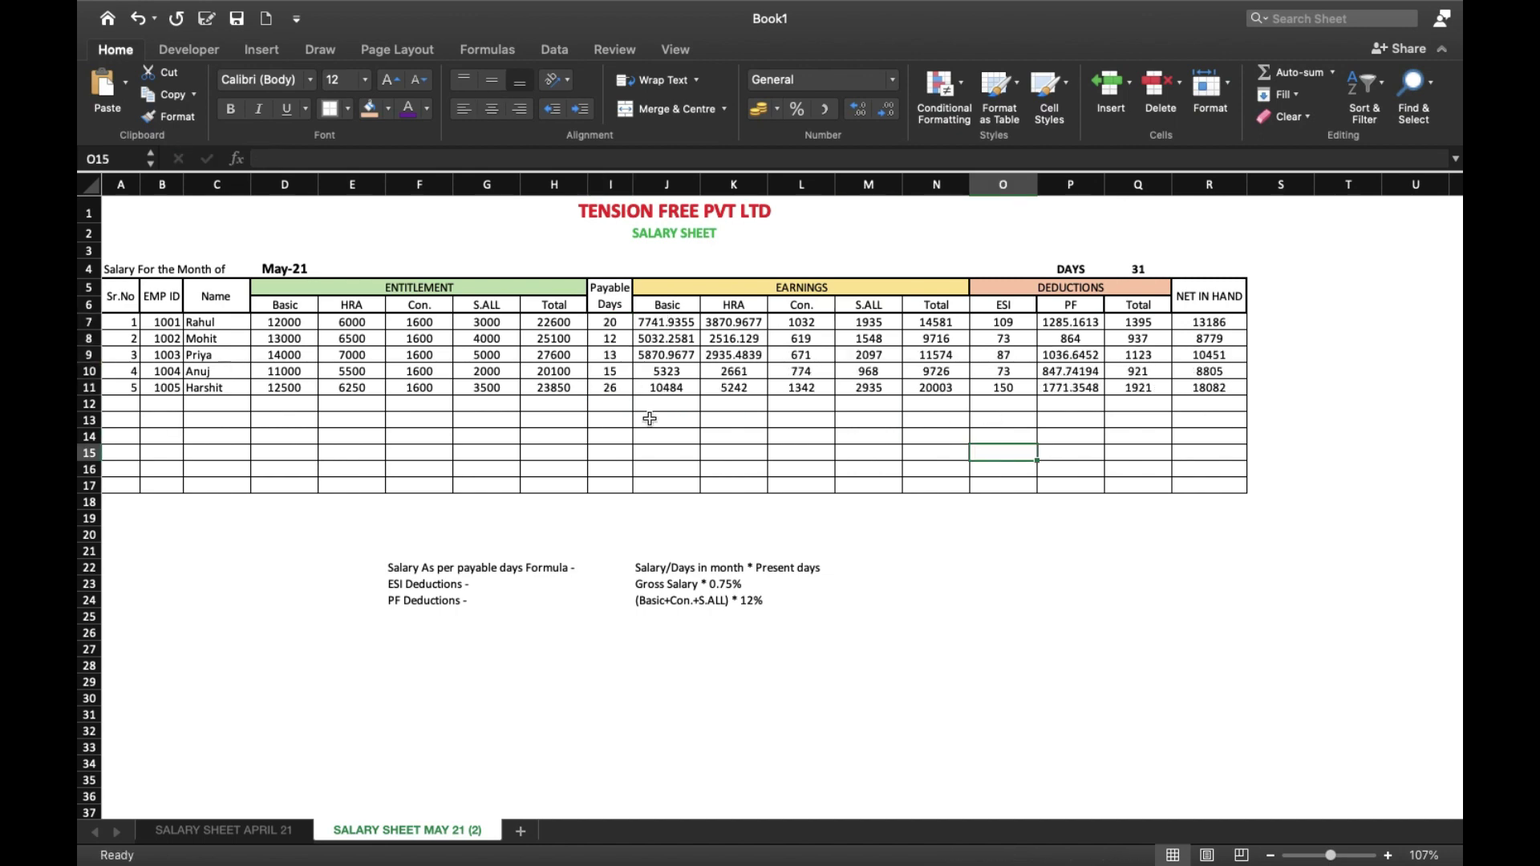